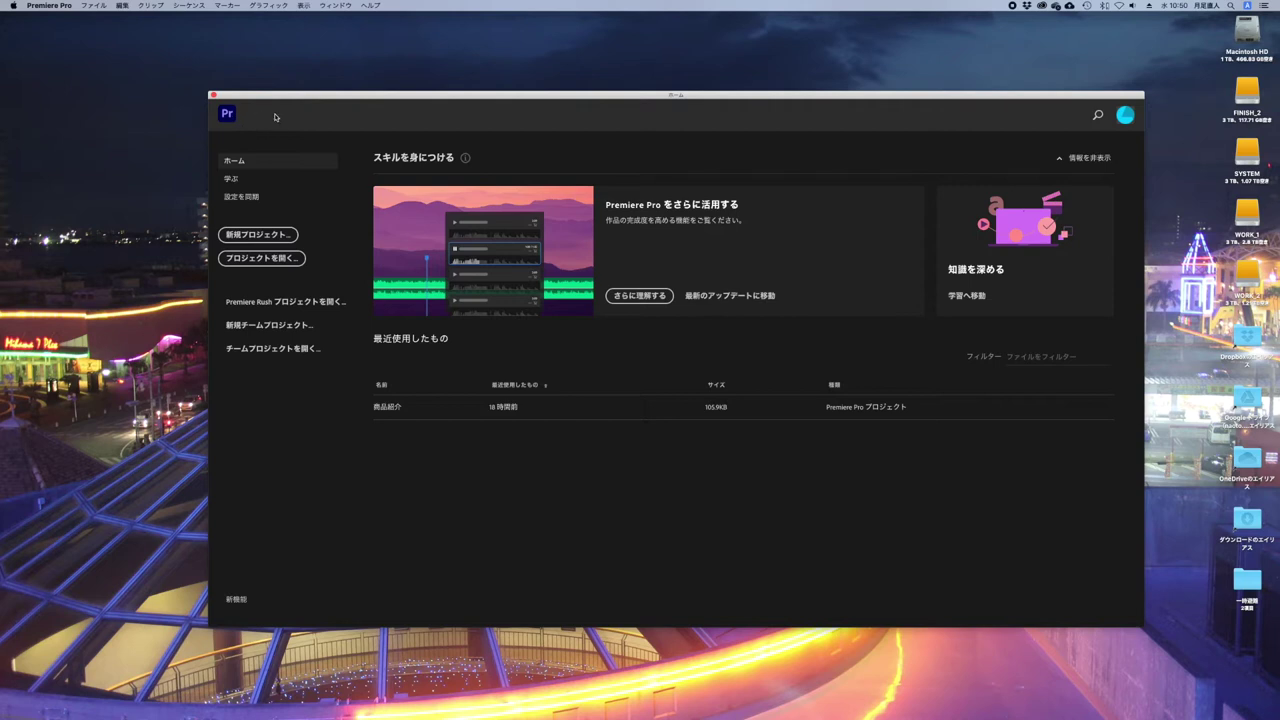
- Create a new project called 'edit' and bring up the Browse folder chooser for its location
{"action": "left_click", "coordinate": [288, 236]}
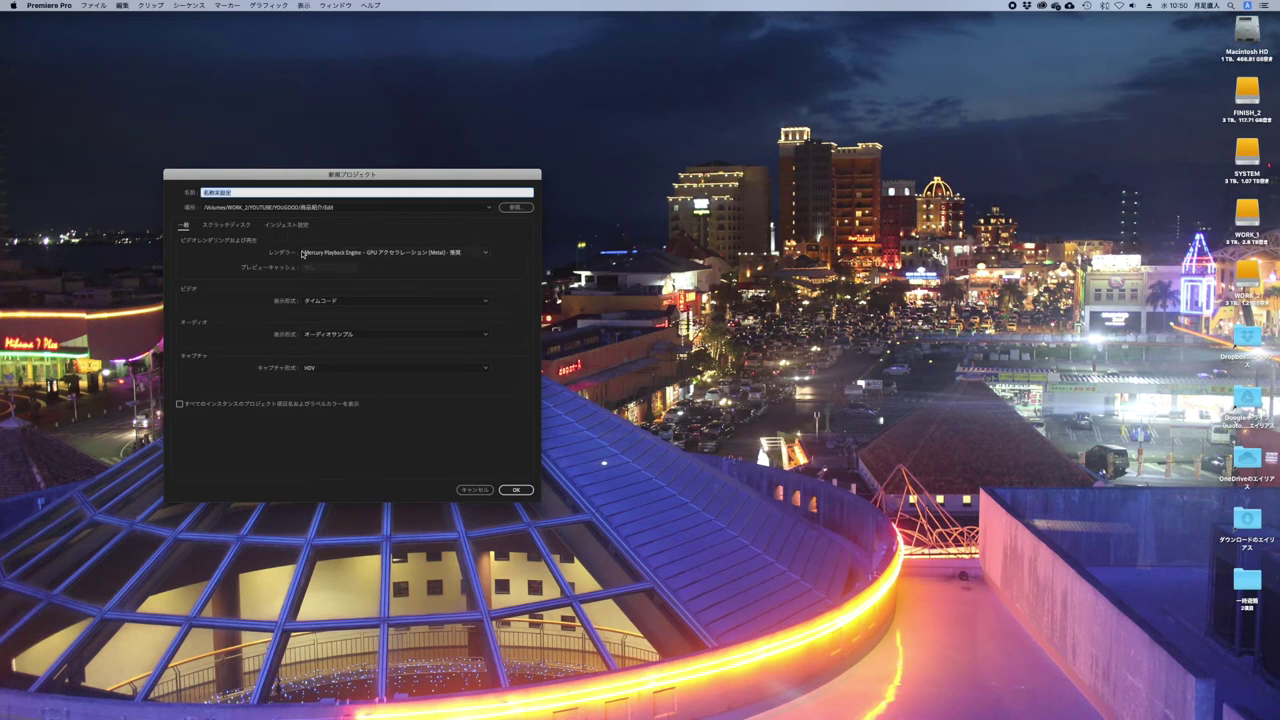
{"action": "left_click_drag", "start_coordinate": [305, 176], "coordinate": [553, 190]}
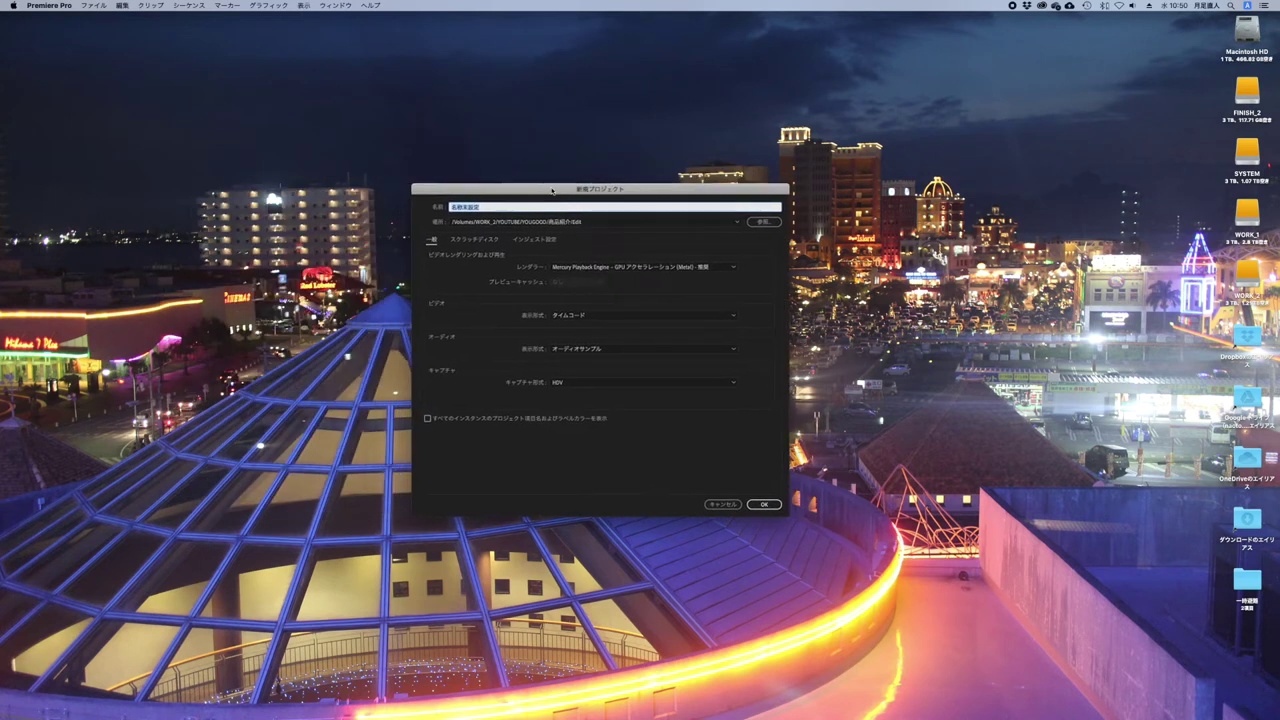
{"action": "type", "text": "mki"}
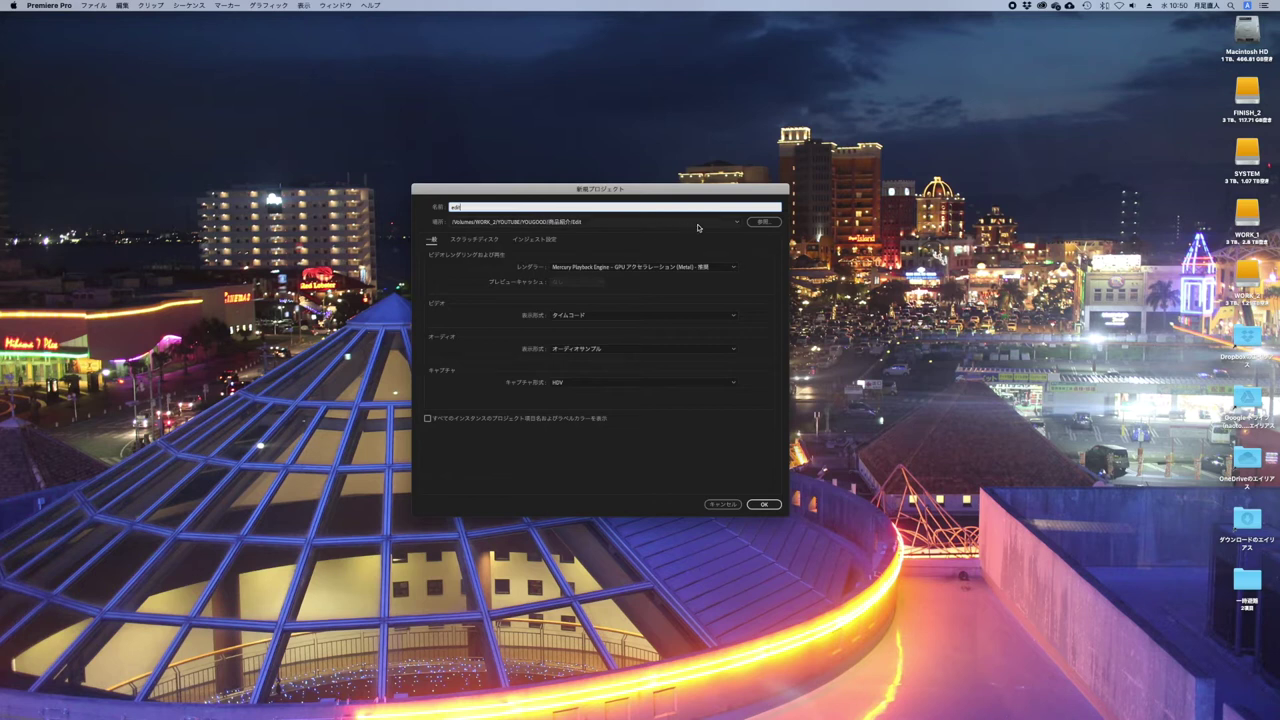
{"action": "left_click", "coordinate": [770, 223]}
{"action": "left_click", "coordinate": [770, 224]}
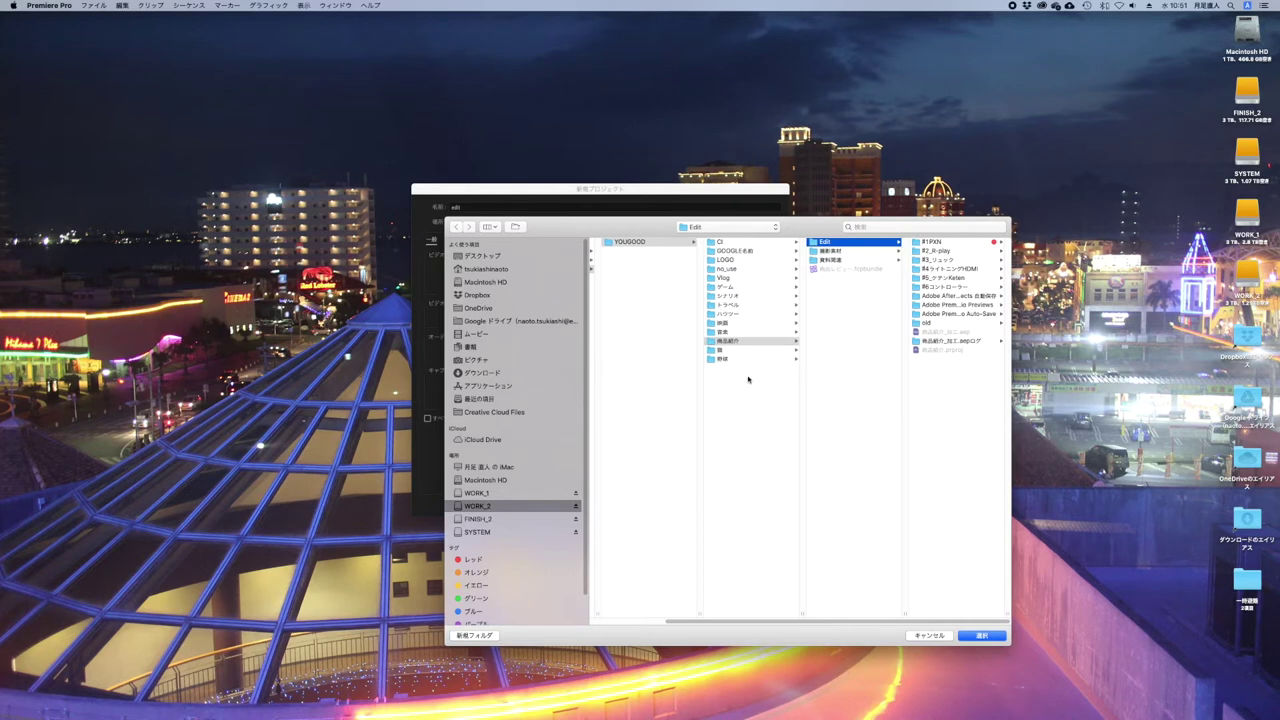
- Create a 'portfolio' folder inside WORK > ソーテック > 5_スマホ_Premiere本_2020
{"action": "scroll", "coordinate": [747, 380], "scroll_direction": "left", "scroll_amount": 5}
{"action": "left_click", "coordinate": [660, 260]}
{"action": "left_click", "coordinate": [745, 250]}
{"action": "left_click", "coordinate": [848, 278]}
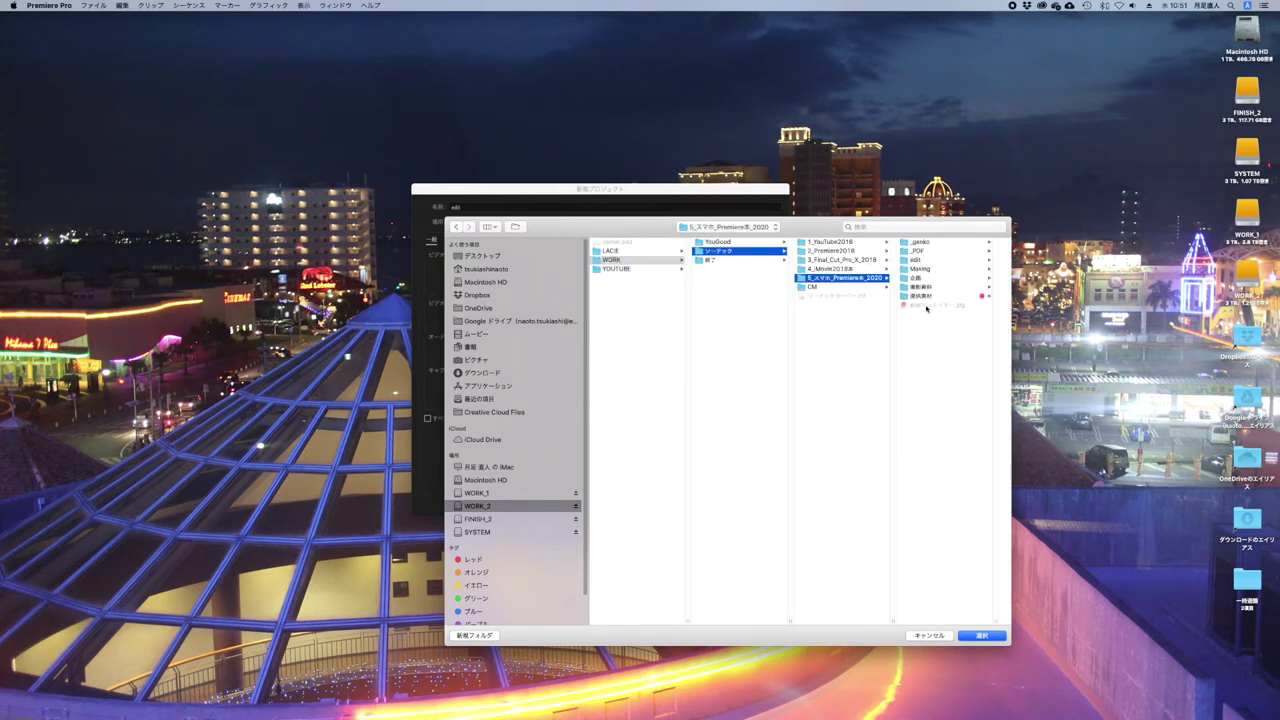
{"action": "left_click", "coordinate": [474, 636]}
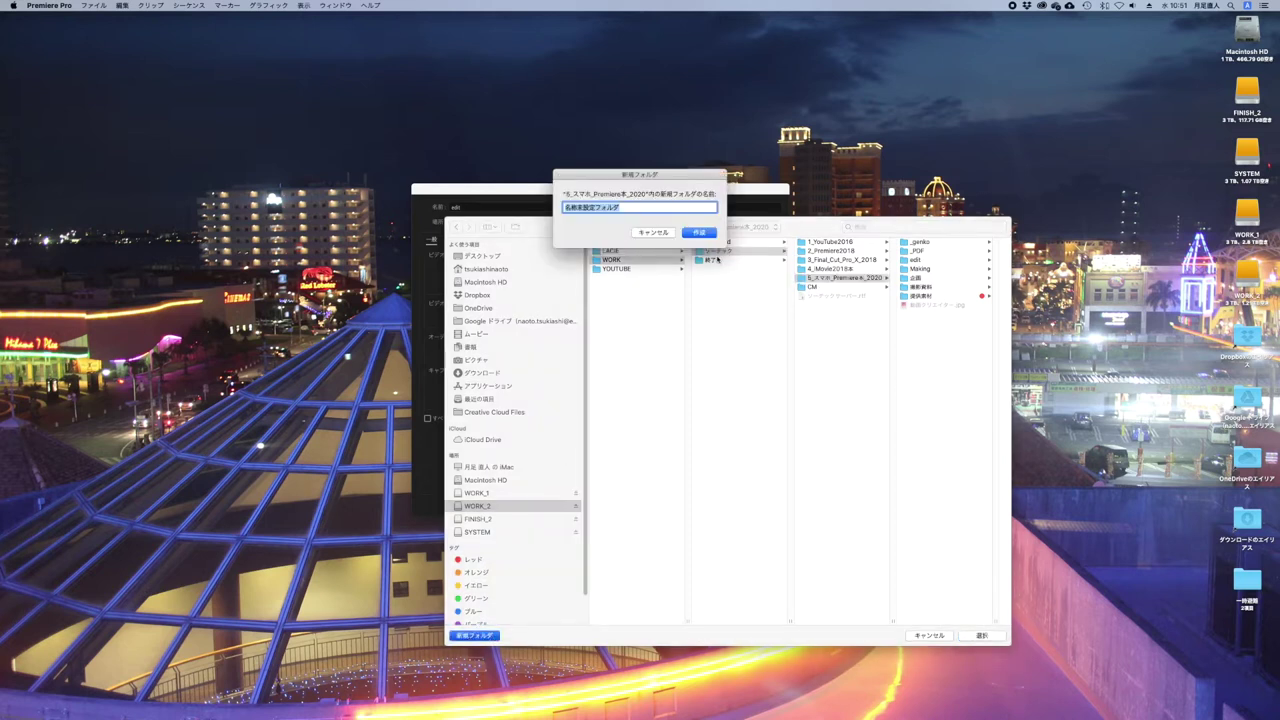
{"action": "type", "text": "pci"}
{"action": "left_click", "coordinate": [700, 233]}
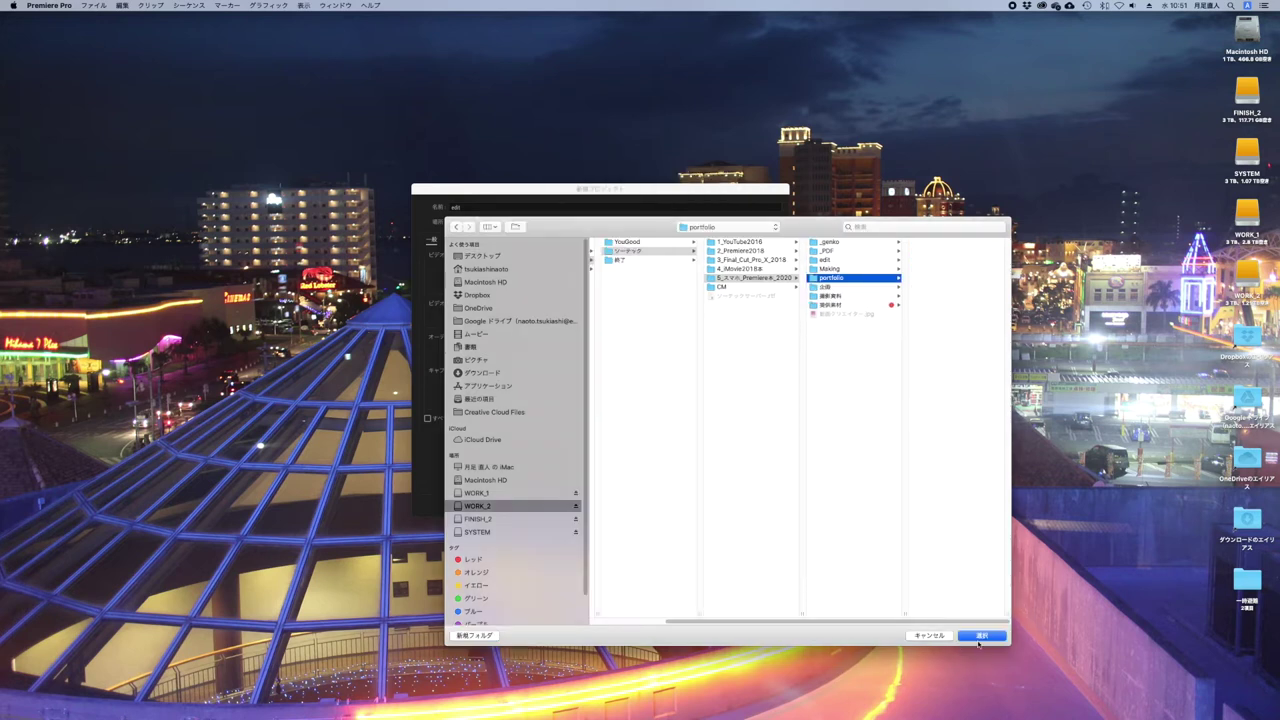
- Choose the portfolio folder as the location and create the project
{"action": "left_click", "coordinate": [982, 636]}
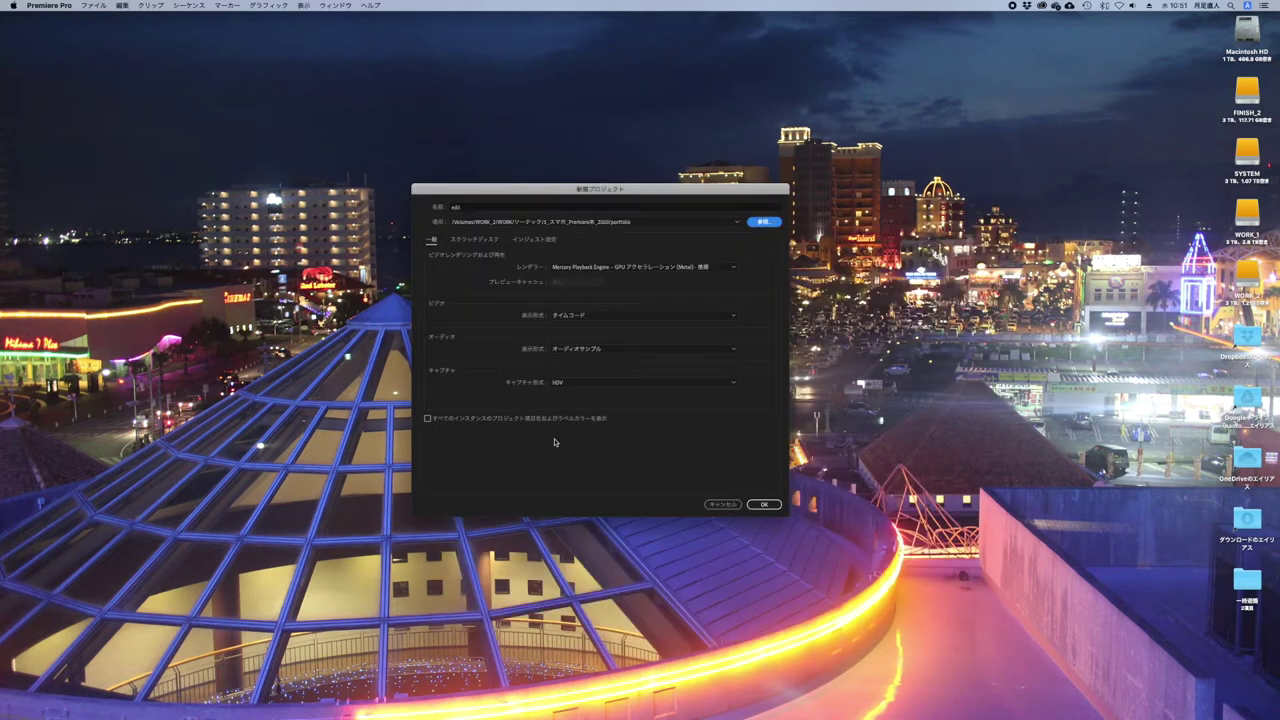
{"action": "left_click", "coordinate": [772, 505]}
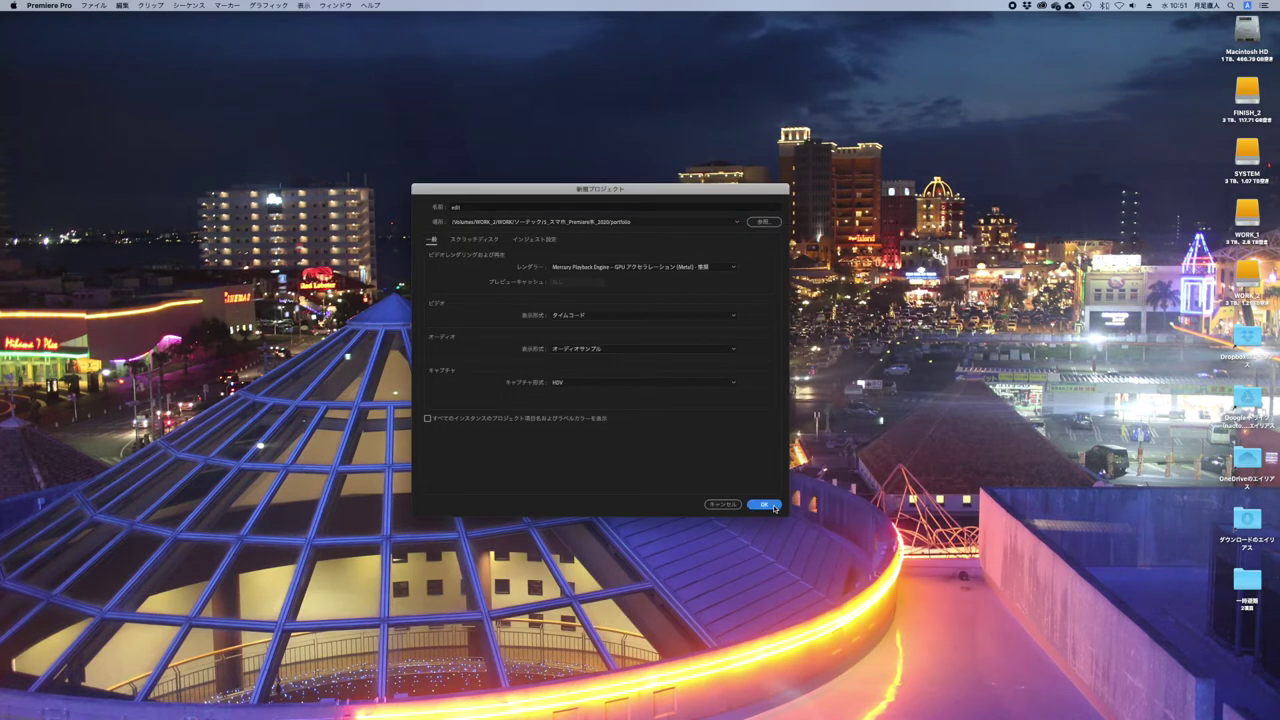
{"action": "left_click", "coordinate": [764, 505]}
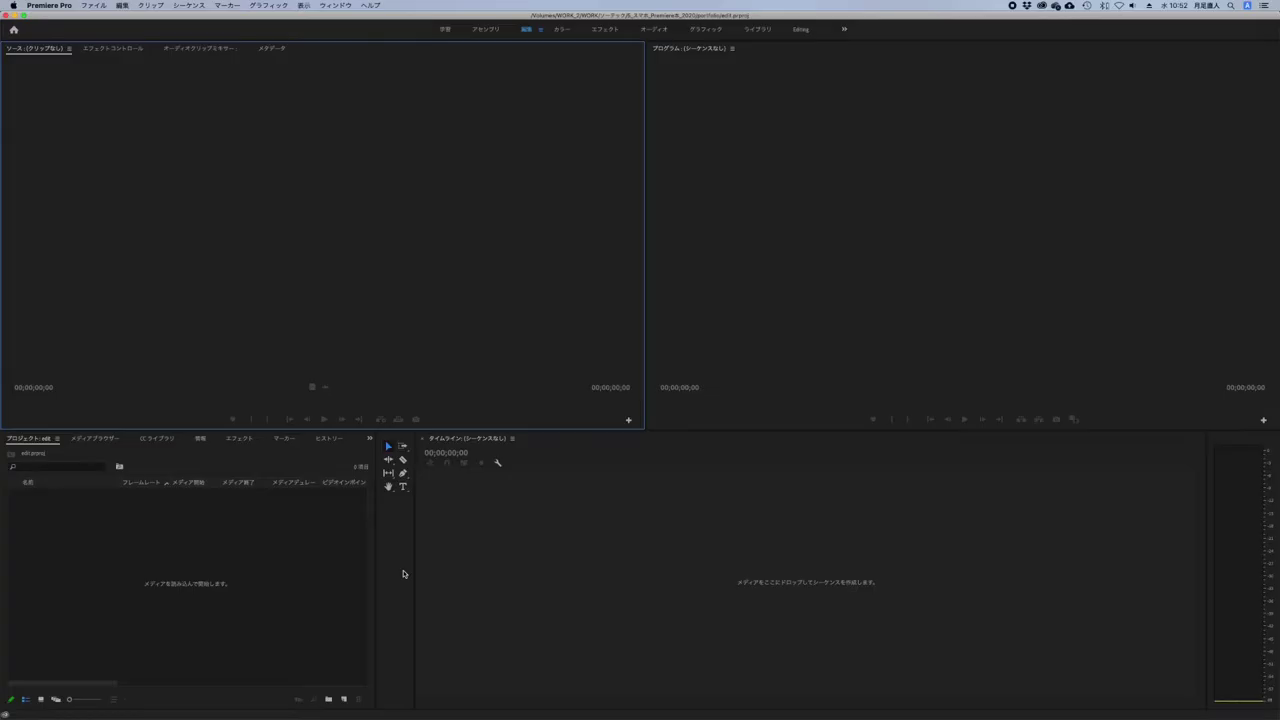
- Use File > Import to browse to 提供素材 > source > portfolio_source
{"action": "left_click", "coordinate": [206, 283]}
{"action": "left_click", "coordinate": [211, 562]}
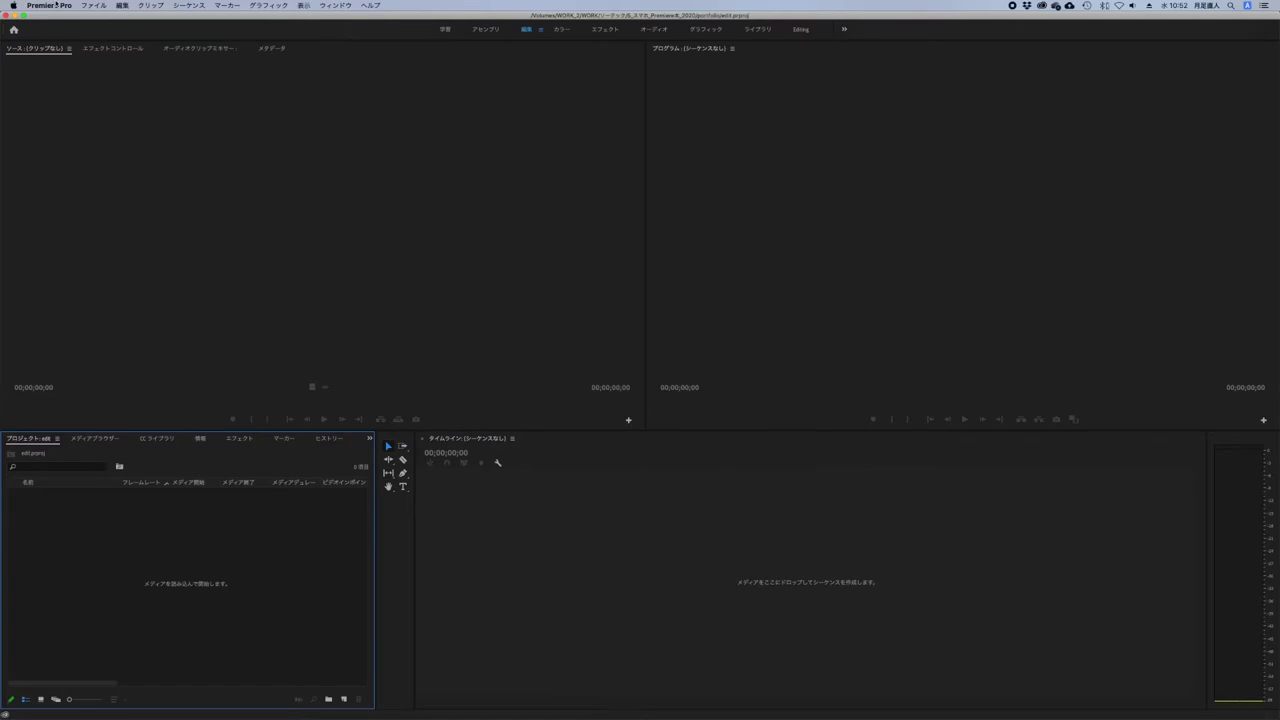
{"action": "left_click", "coordinate": [95, 5]}
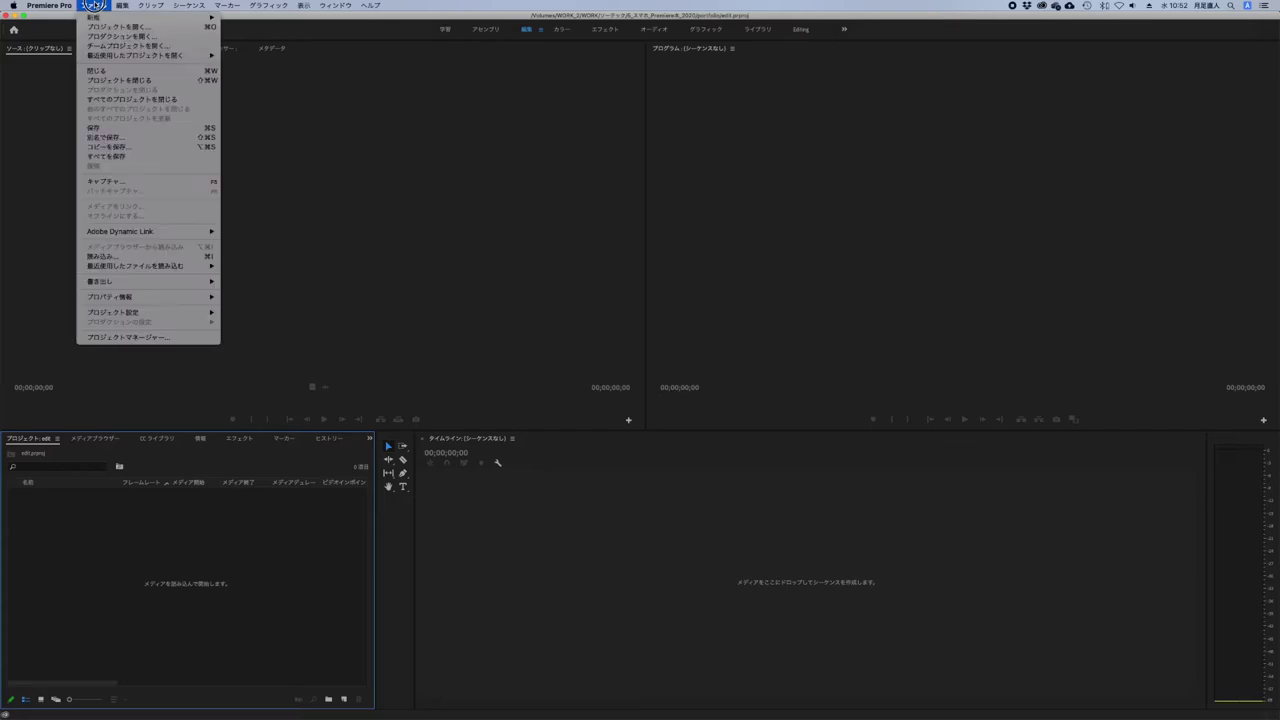
{"action": "left_click", "coordinate": [103, 256]}
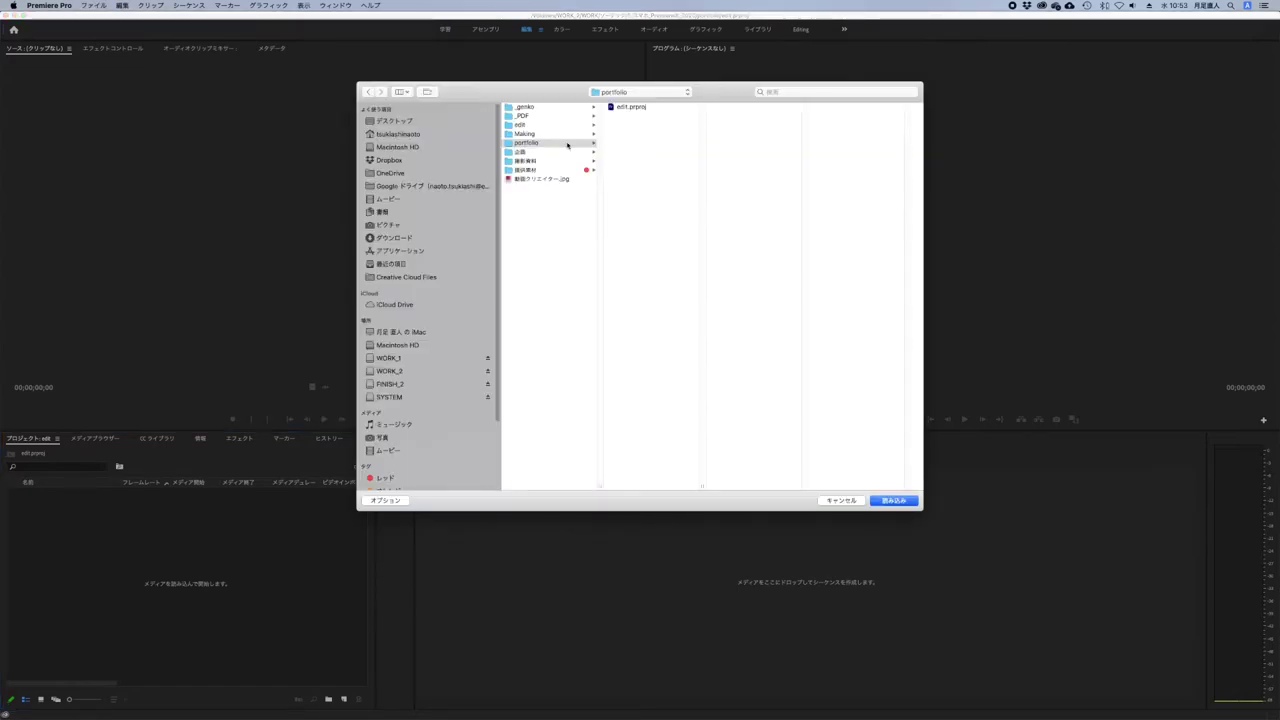
{"action": "left_click", "coordinate": [548, 170]}
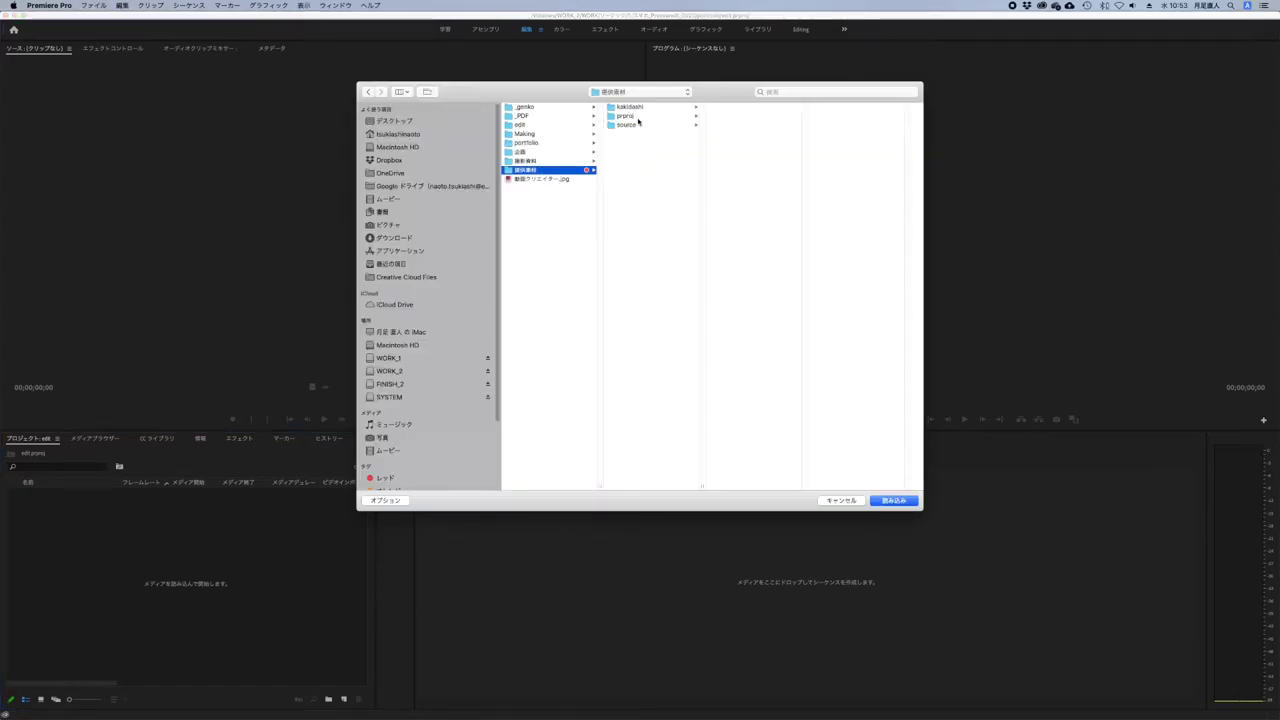
{"action": "left_click", "coordinate": [634, 124]}
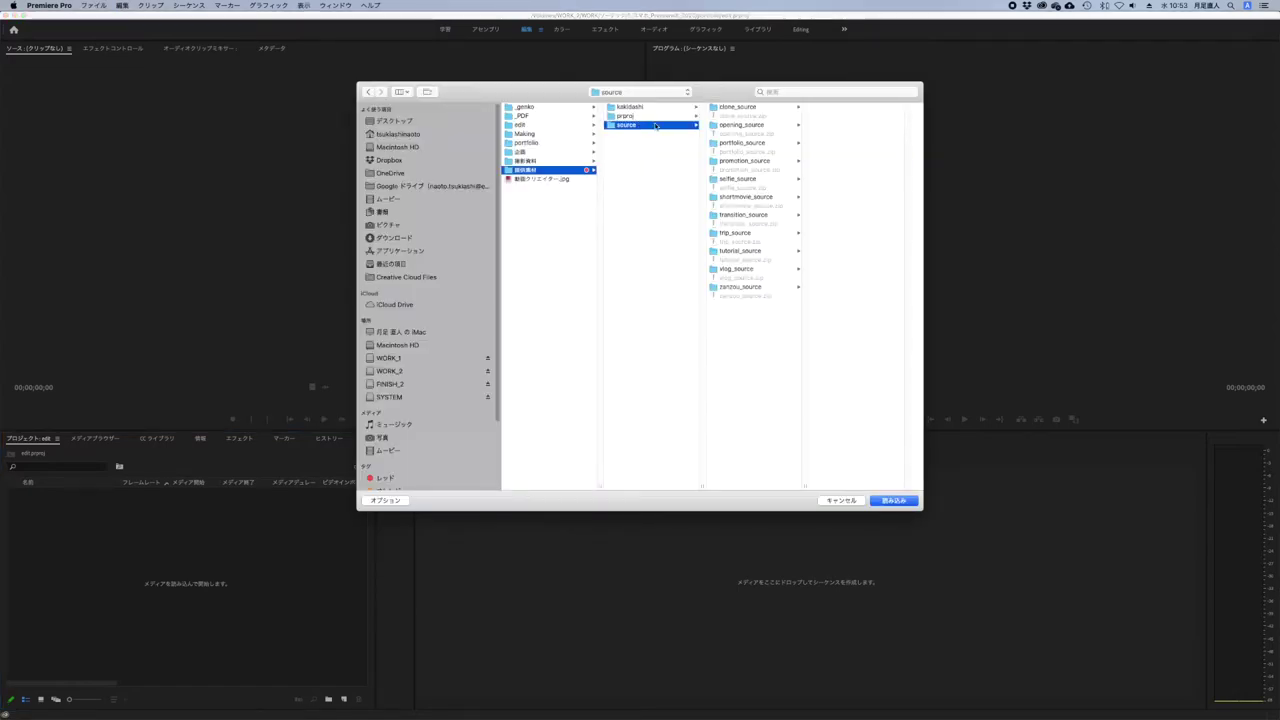
{"action": "left_click", "coordinate": [758, 144]}
- Import CUT01–CUT04.mp4 and music01.wav into the project panel
{"action": "left_click", "coordinate": [836, 107]}
{"action": "left_click", "coordinate": [746, 146], "text": "shift"}
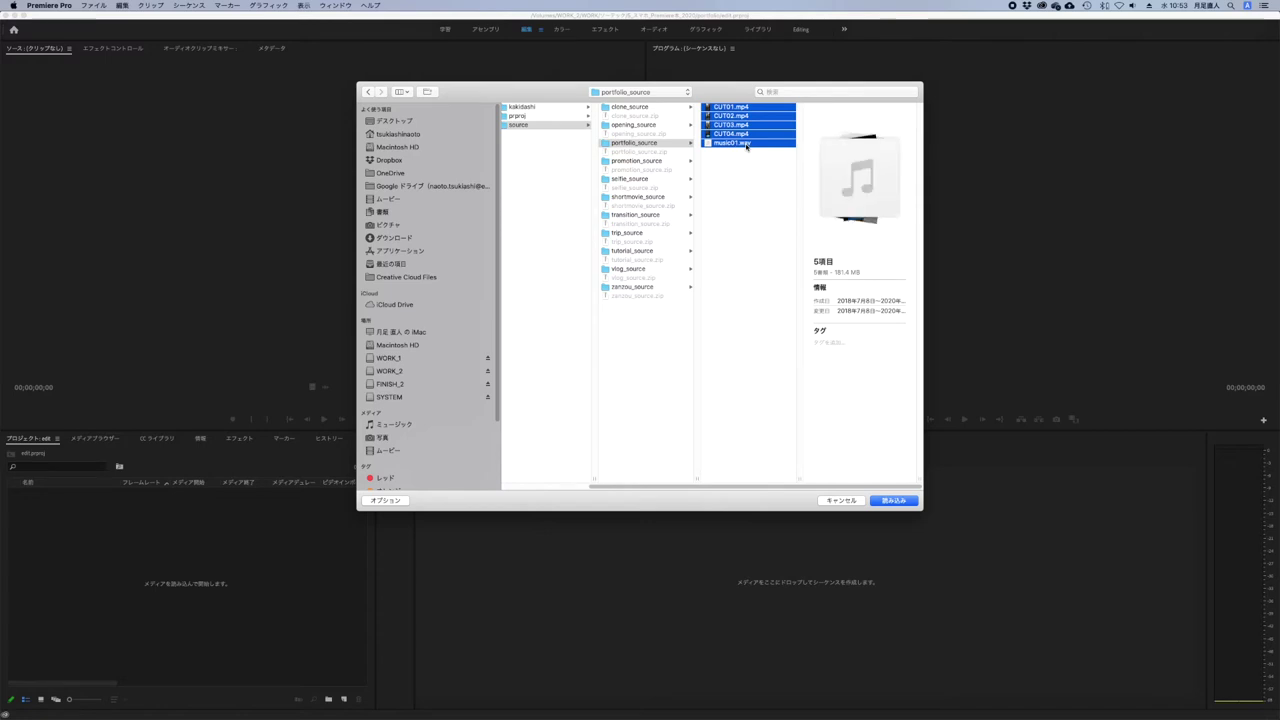
{"action": "key", "text": "Return"}
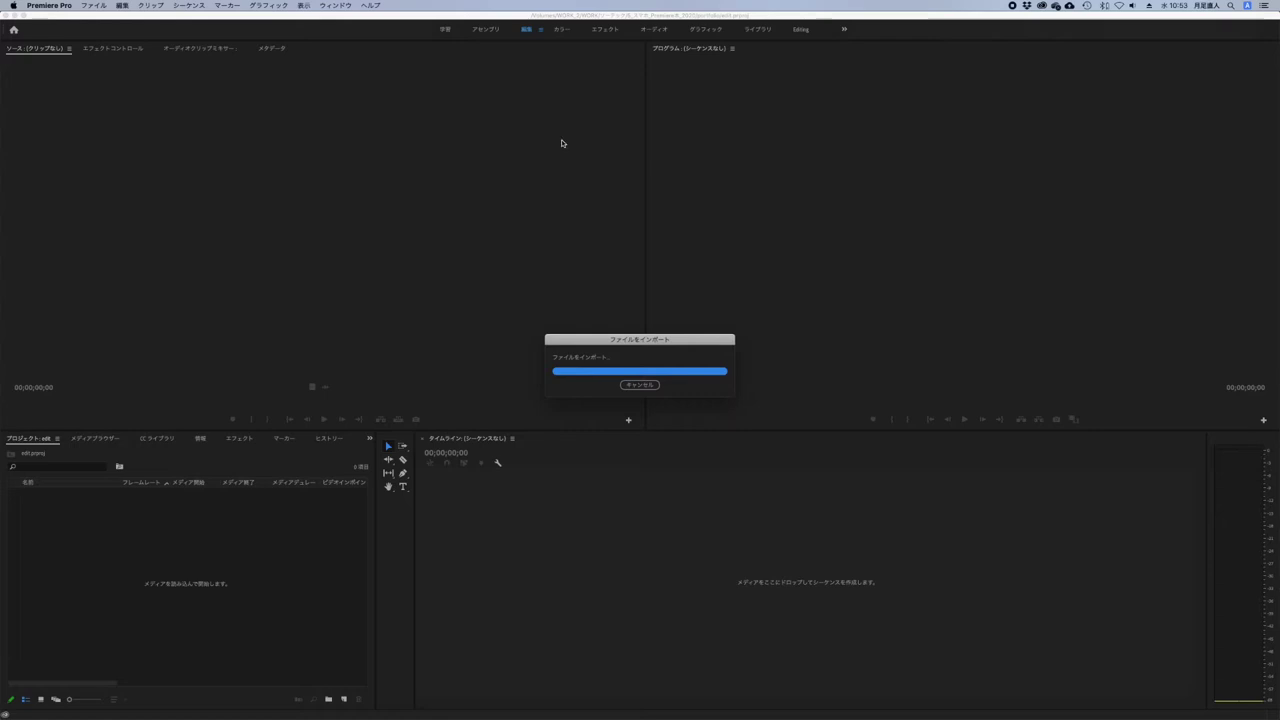
{"action": "left_click", "coordinate": [182, 581]}
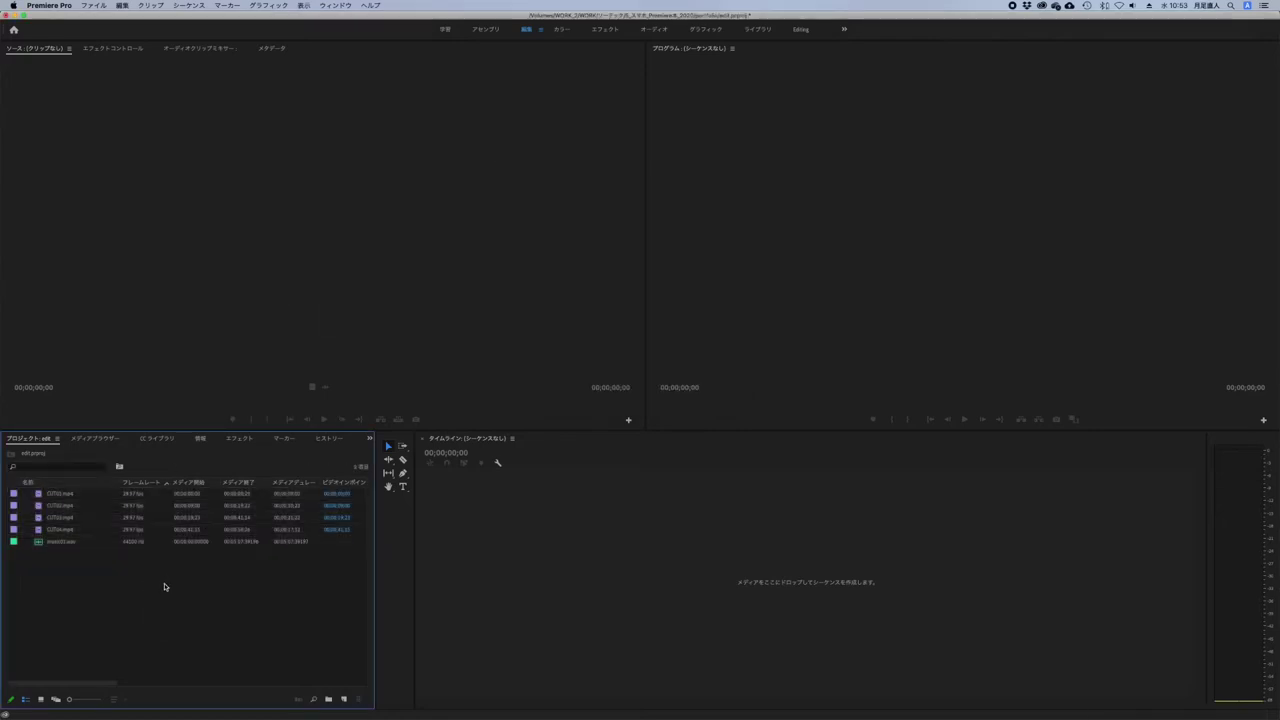
{"action": "left_click", "coordinate": [104, 5]}
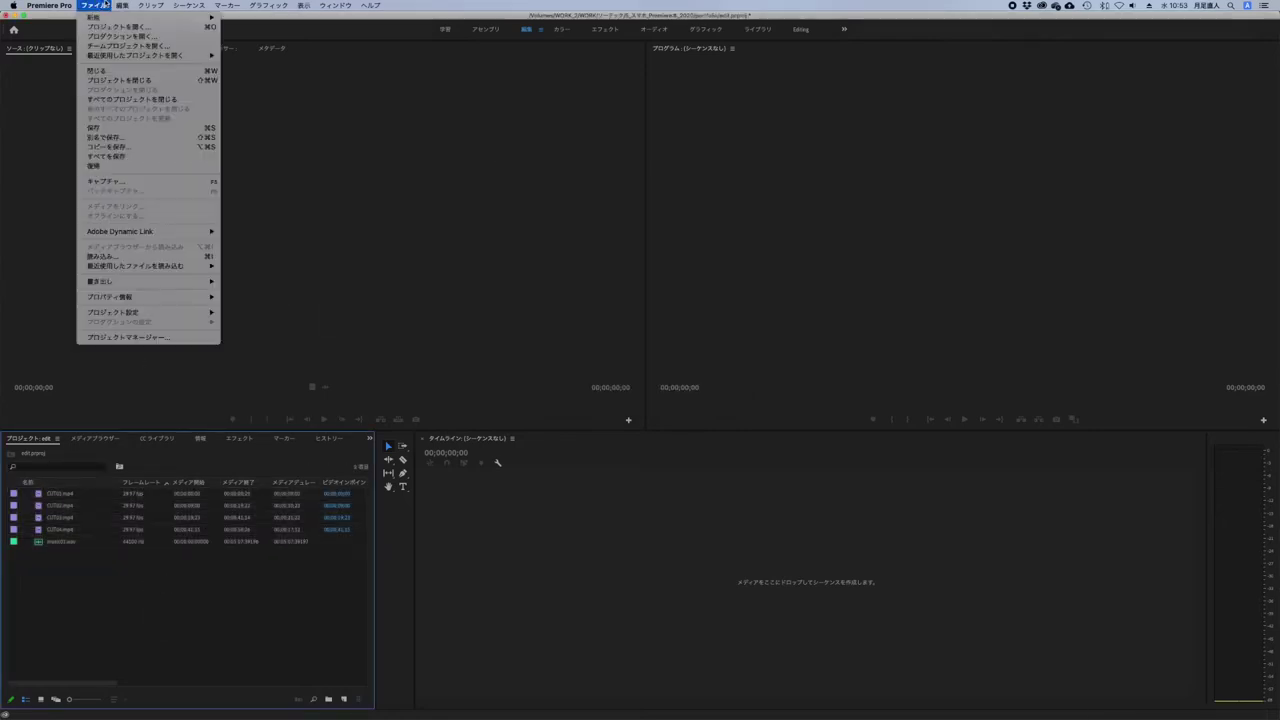
- Start a new sequence and set its Editing Mode to Custom in Settings
{"action": "mouse_move", "coordinate": [105, 17]}
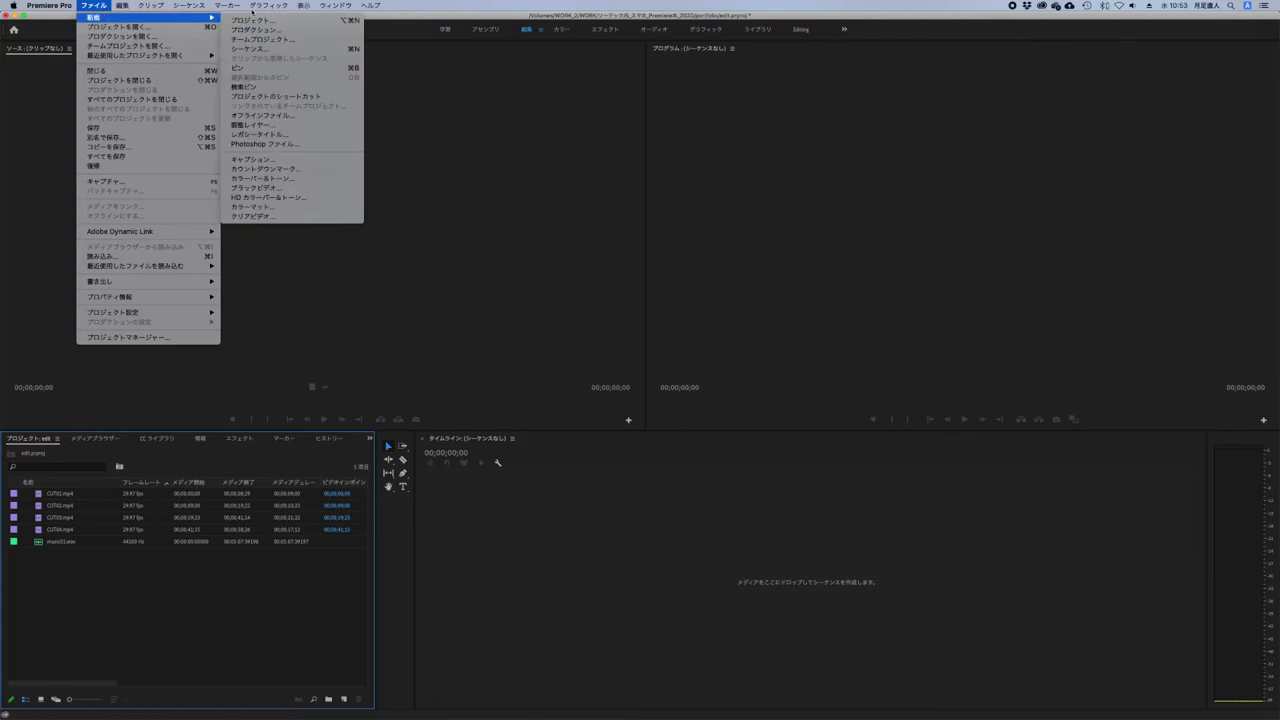
{"action": "left_click", "coordinate": [284, 49]}
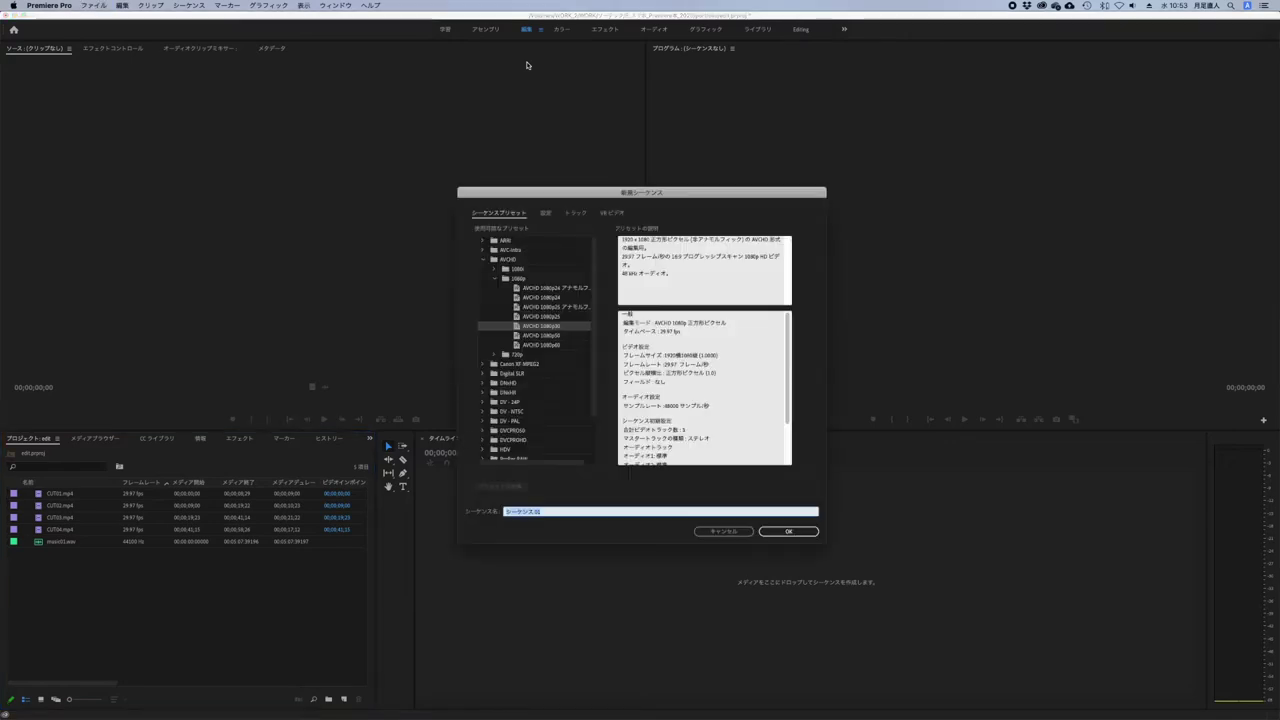
{"action": "left_click", "coordinate": [545, 217]}
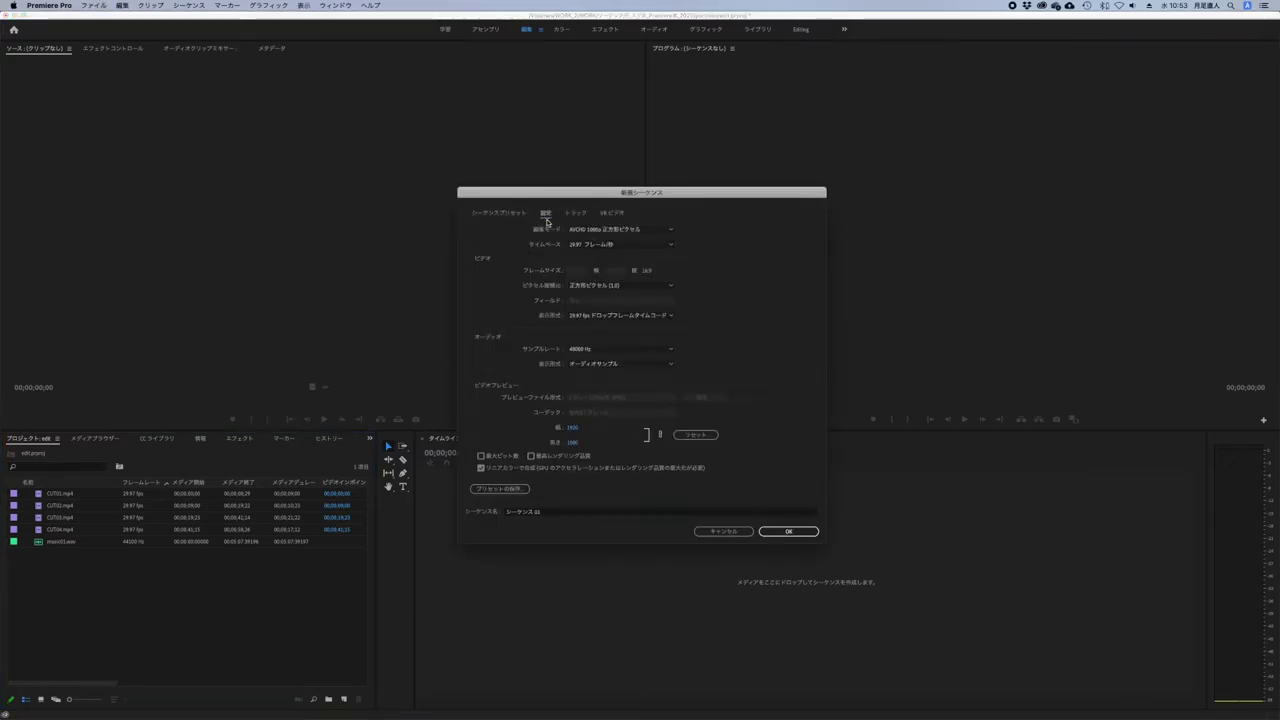
{"action": "left_click", "coordinate": [609, 230]}
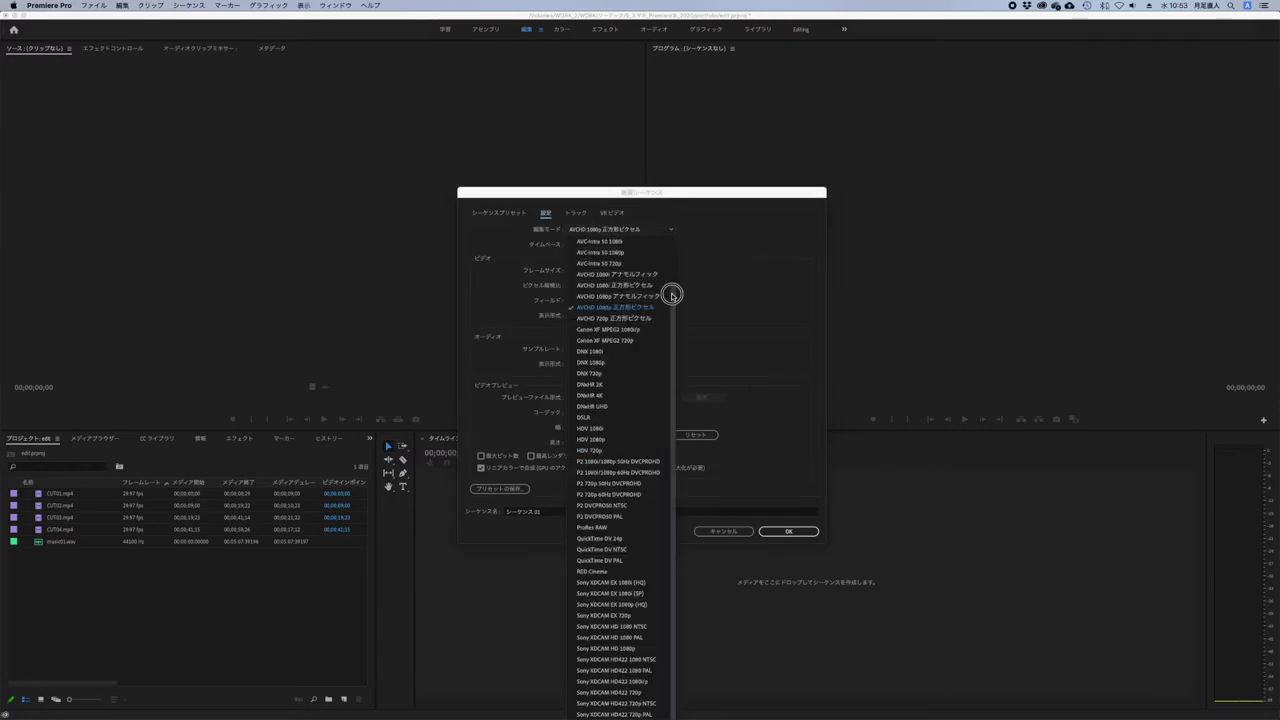
{"action": "scroll", "coordinate": [620, 241], "scroll_direction": "up", "scroll_amount": 3}
{"action": "left_click", "coordinate": [589, 240]}
- Set the frame size to 1080×1920 and previews to GoPro CineForm YUV 10-bit
{"action": "left_click", "coordinate": [575, 271]}
{"action": "type", "text": "1920"}
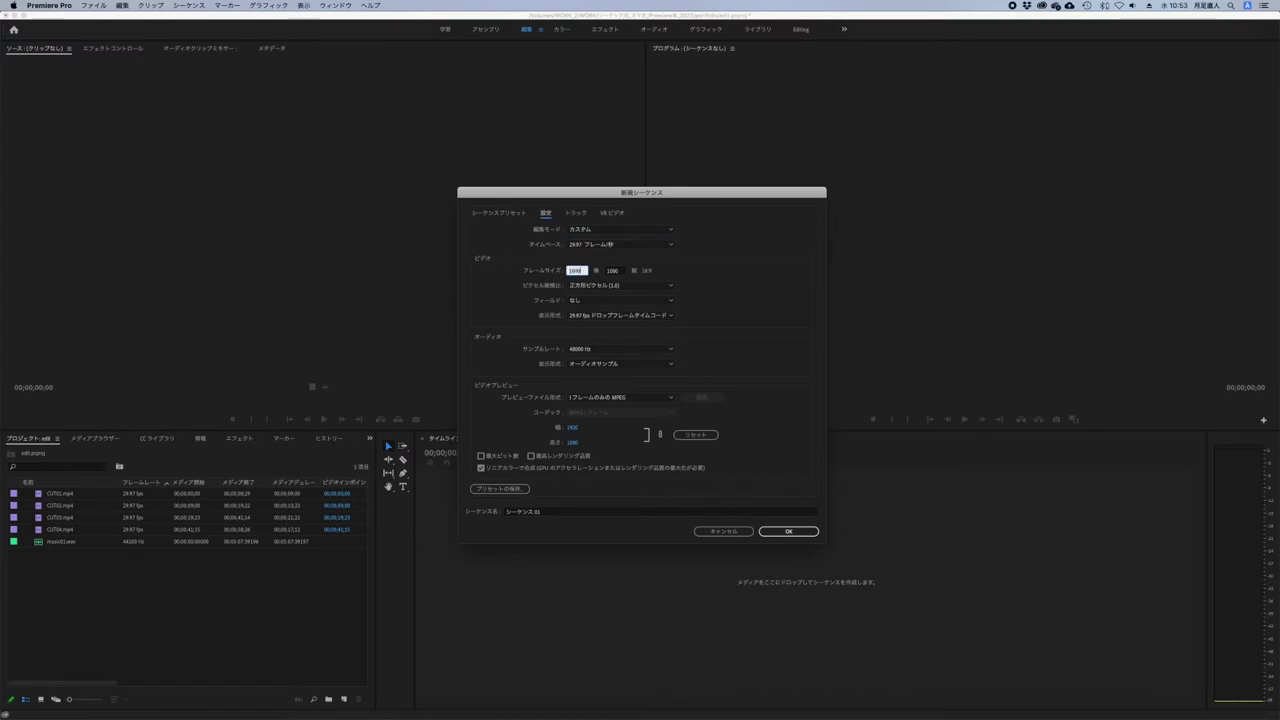
{"action": "key", "text": "Tab"}
{"action": "type", "text": "920"}
{"action": "left_click", "coordinate": [590, 400]}
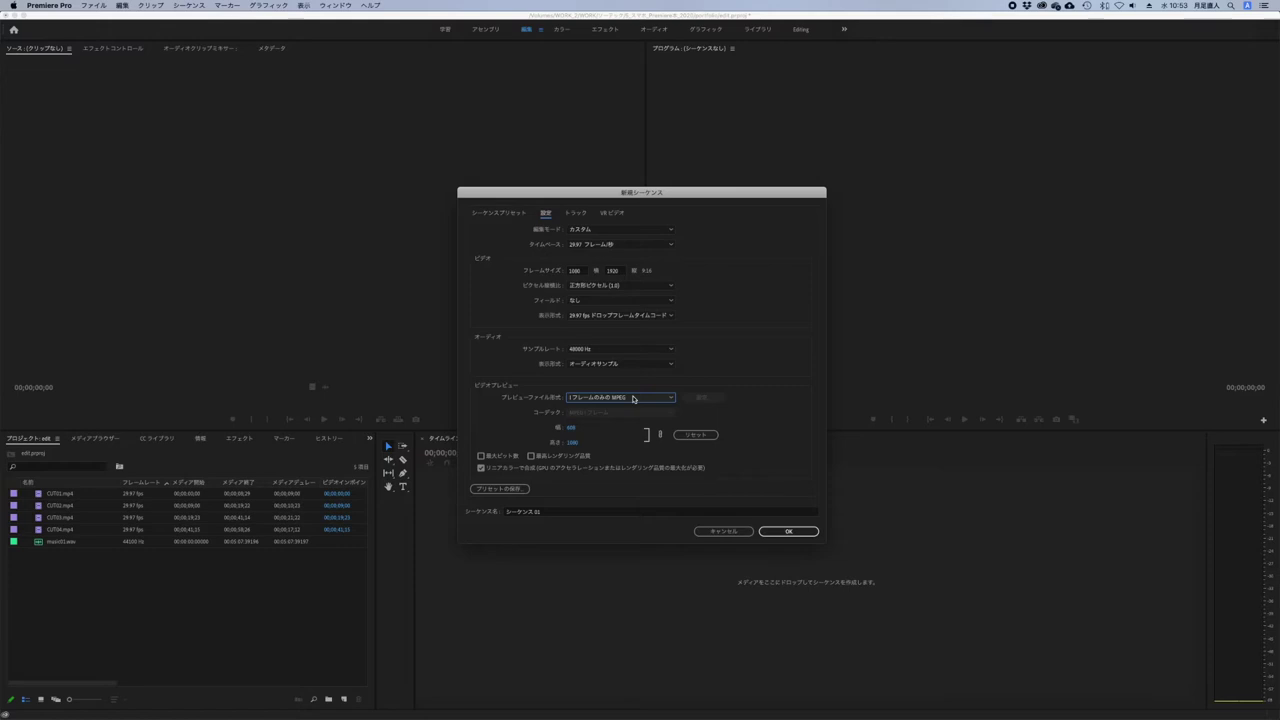
{"action": "left_click", "coordinate": [632, 398]}
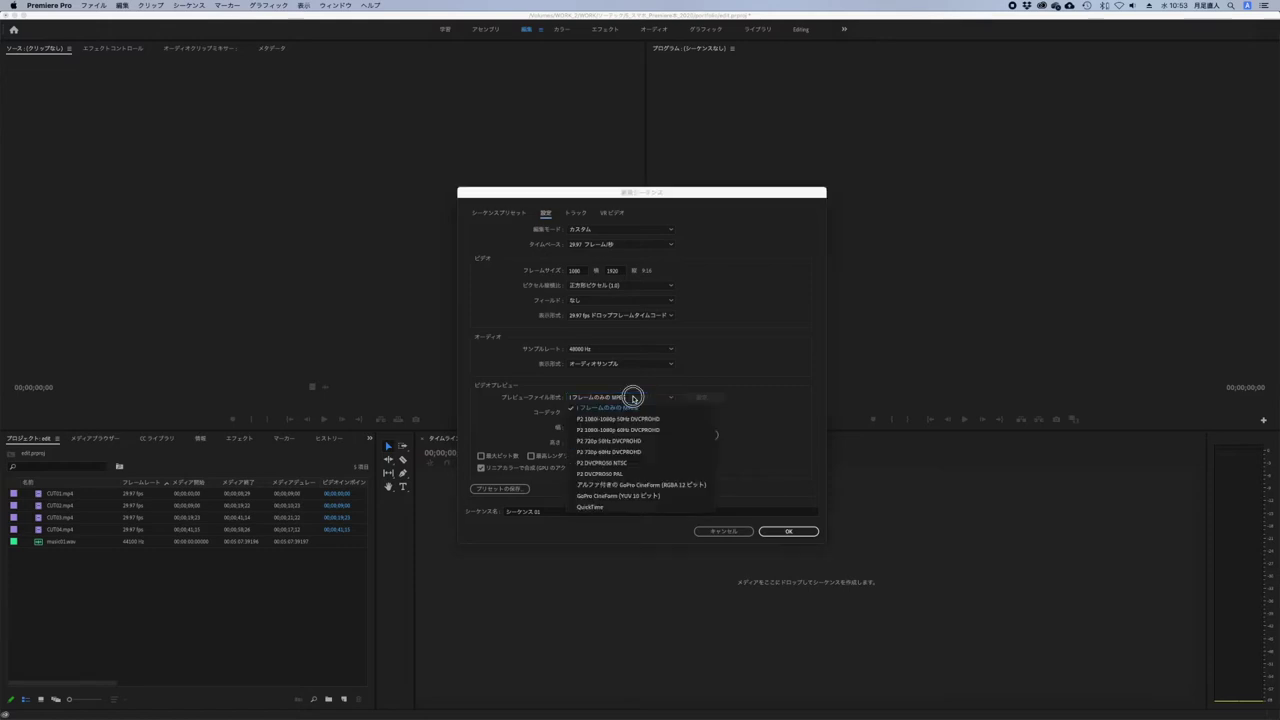
{"action": "left_click", "coordinate": [663, 498]}
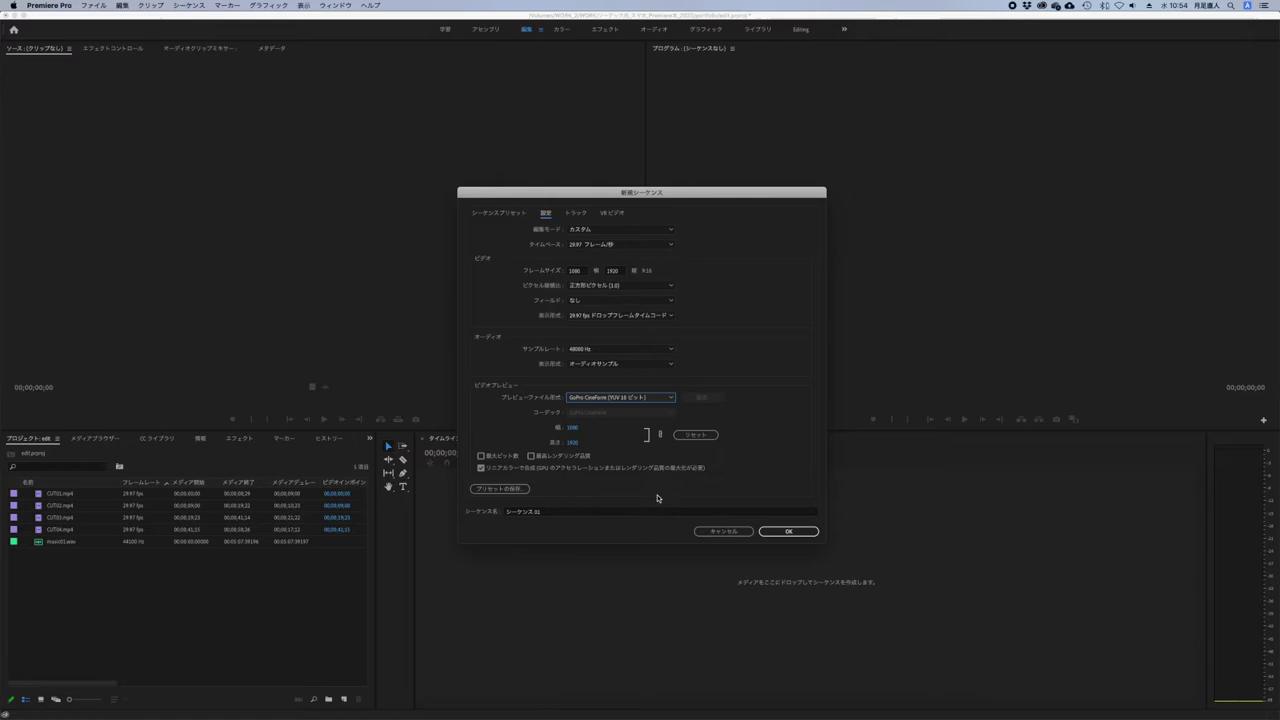
- Name the sequence 'edit' and create it
{"action": "left_click", "coordinate": [560, 513]}
{"action": "type", "text": "edit"}
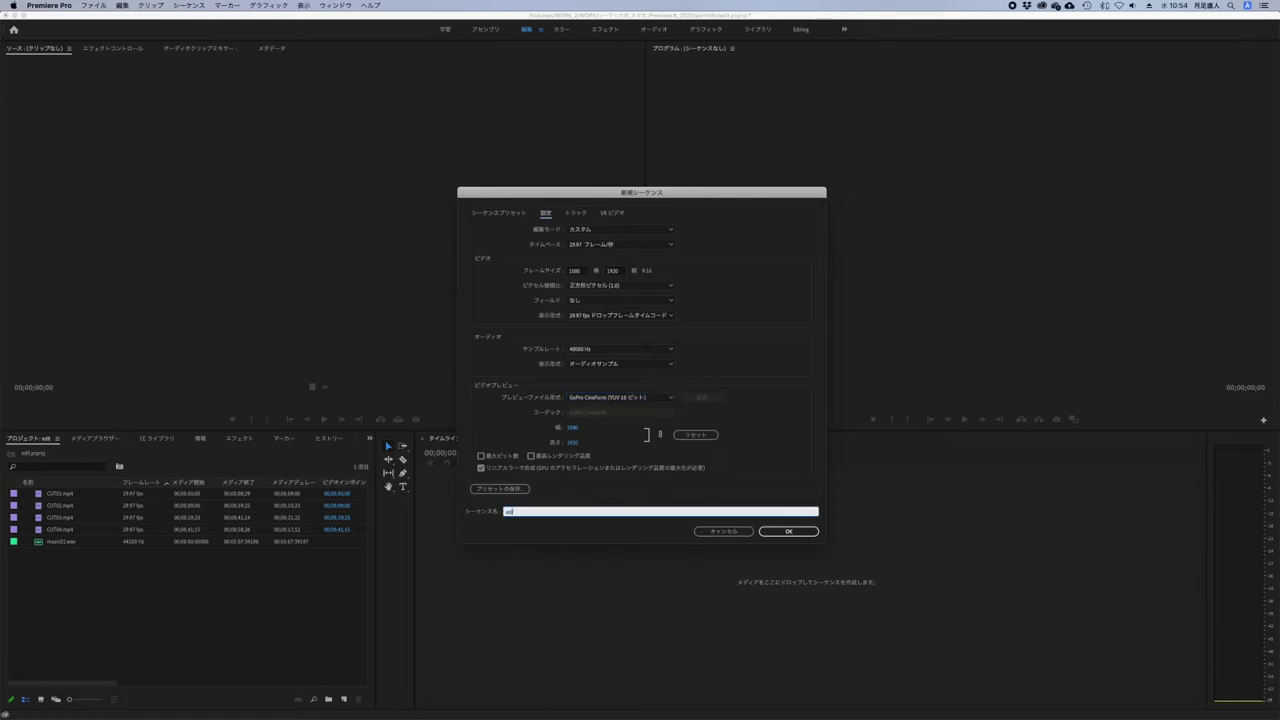
{"action": "left_click", "coordinate": [806, 537]}
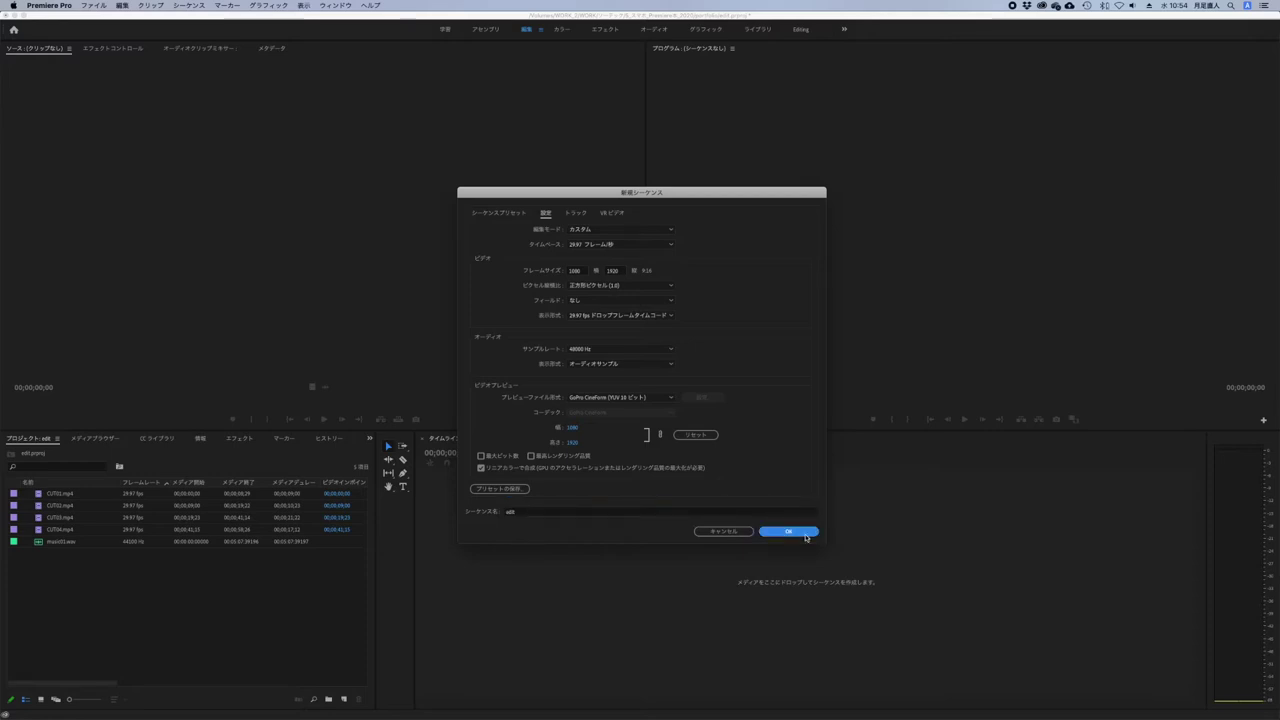
{"action": "left_click", "coordinate": [806, 537]}
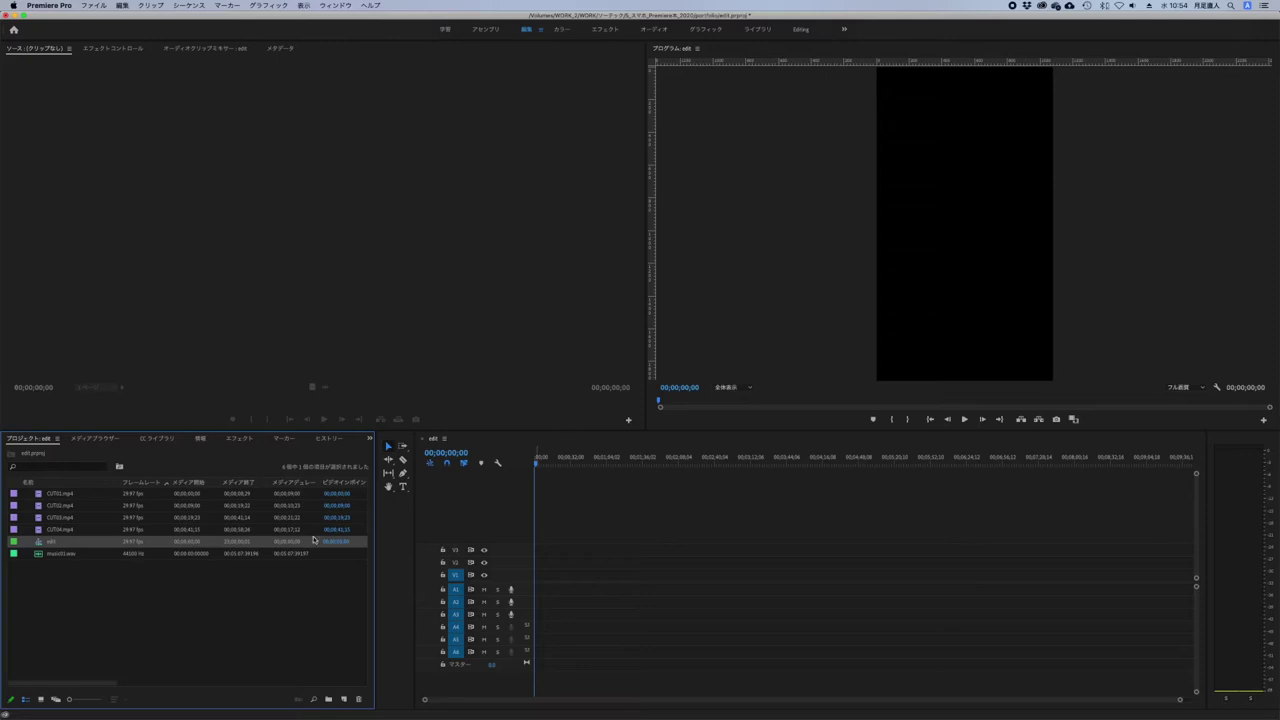
- Drag CUT01–CUT04.mp4 together into the edit sequence in order
{"action": "left_click", "coordinate": [135, 621]}
{"action": "left_click", "coordinate": [71, 495]}
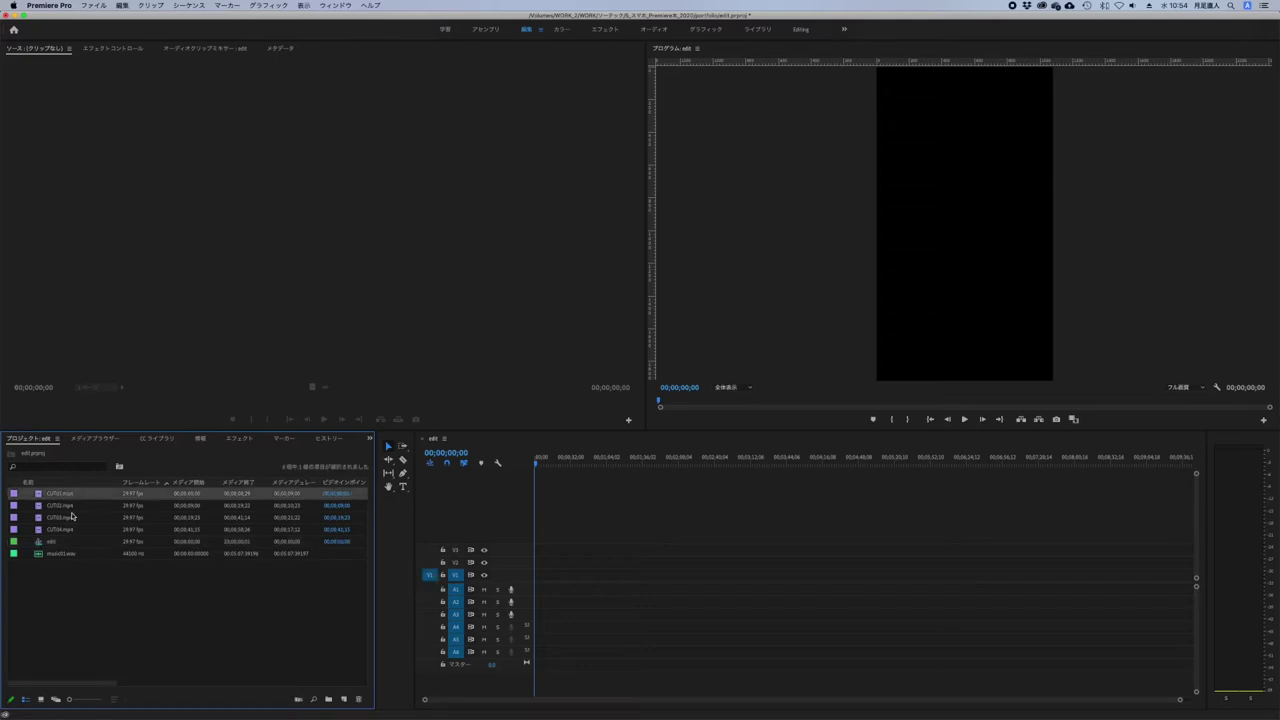
{"action": "left_click", "coordinate": [70, 531], "text": "shift"}
{"action": "mouse_move", "coordinate": [66, 494]}
{"action": "left_mouse_down"}
{"action": "mouse_move", "coordinate": [320, 490]}
{"action": "mouse_move", "coordinate": [537, 572]}
{"action": "left_mouse_up"}
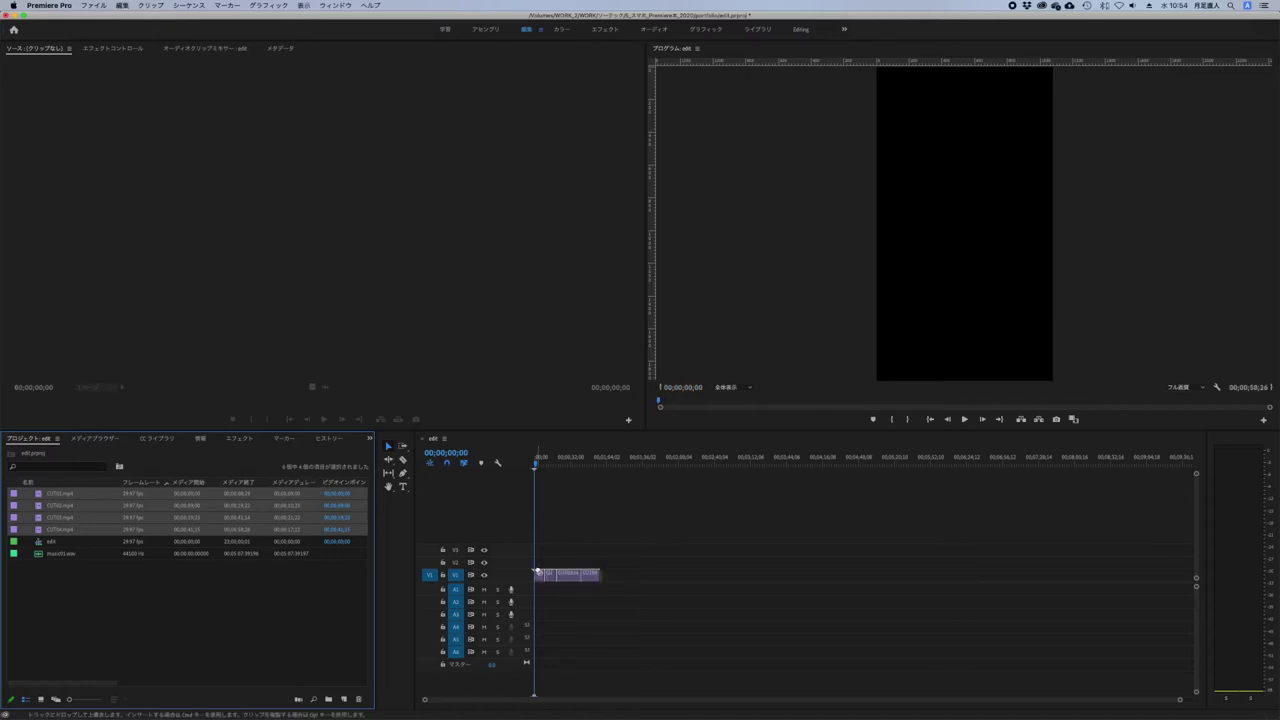
- Zoom the timeline, scrub through to preview, and return to 00;00;00;00
{"action": "left_click", "coordinate": [575, 521]}
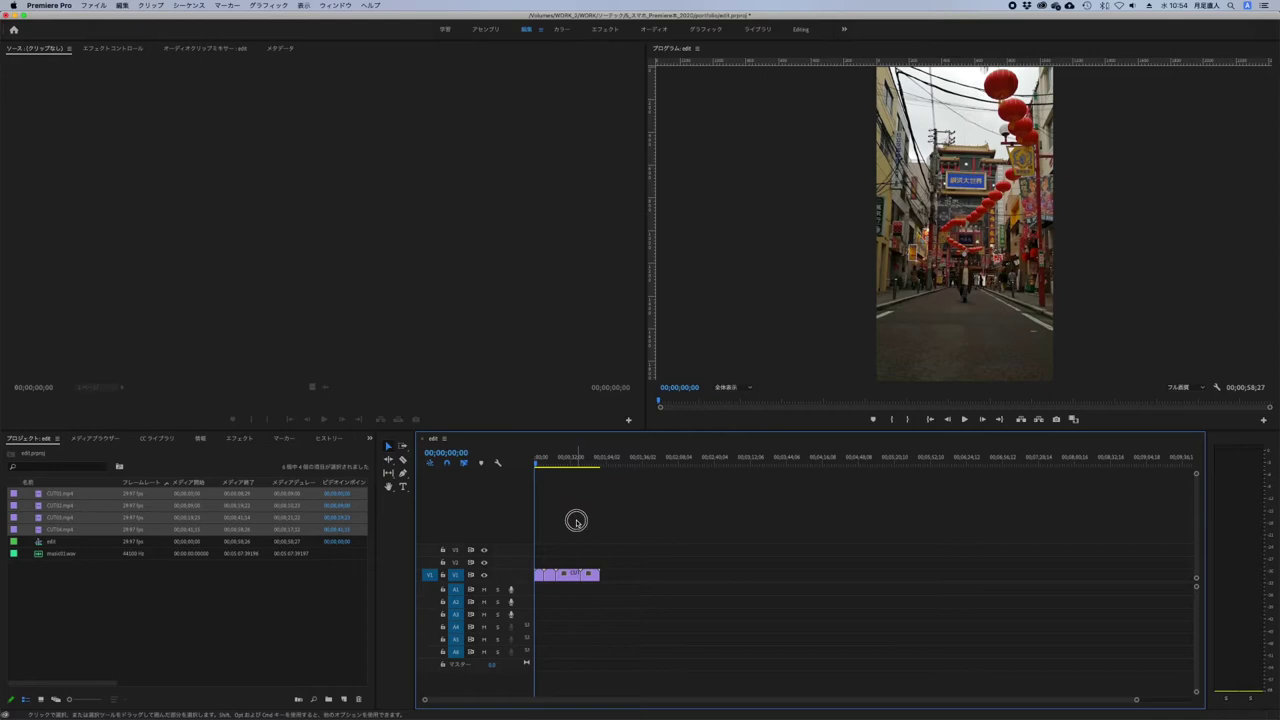
{"action": "key", "text": "="}
{"action": "key", "text": "="}
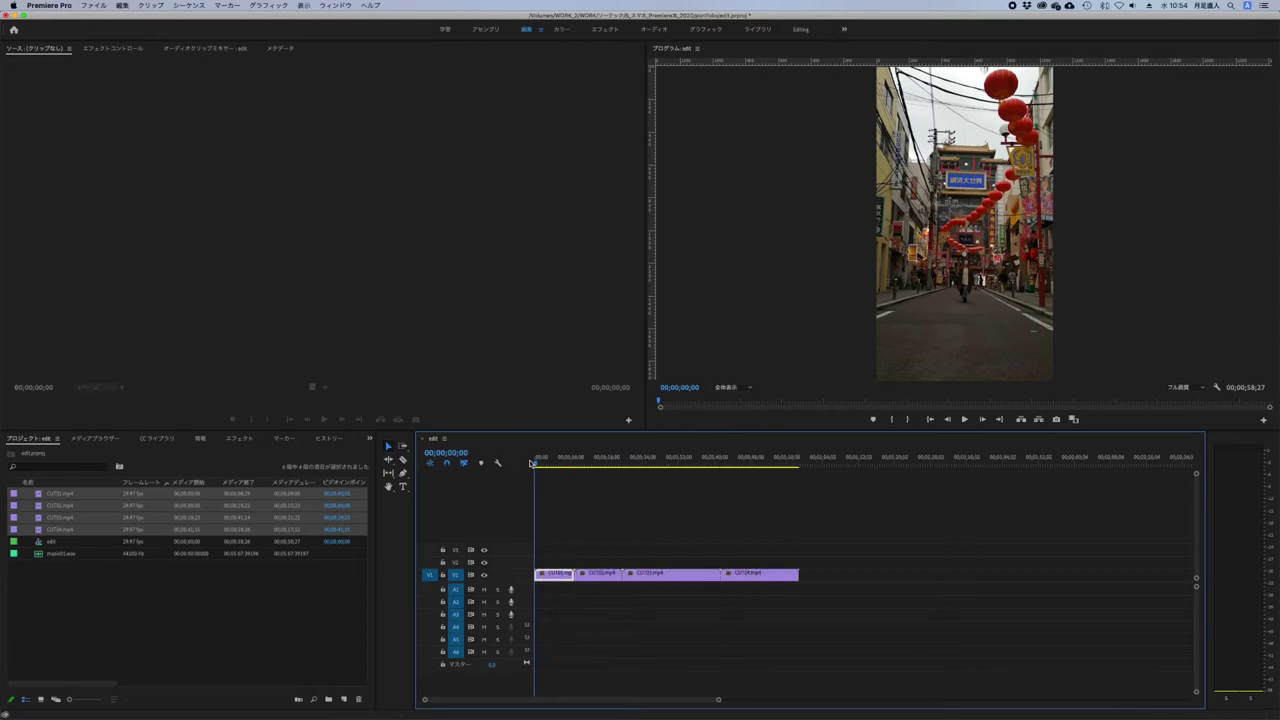
{"action": "left_click_drag", "start_coordinate": [534, 462], "coordinate": [778, 460]}
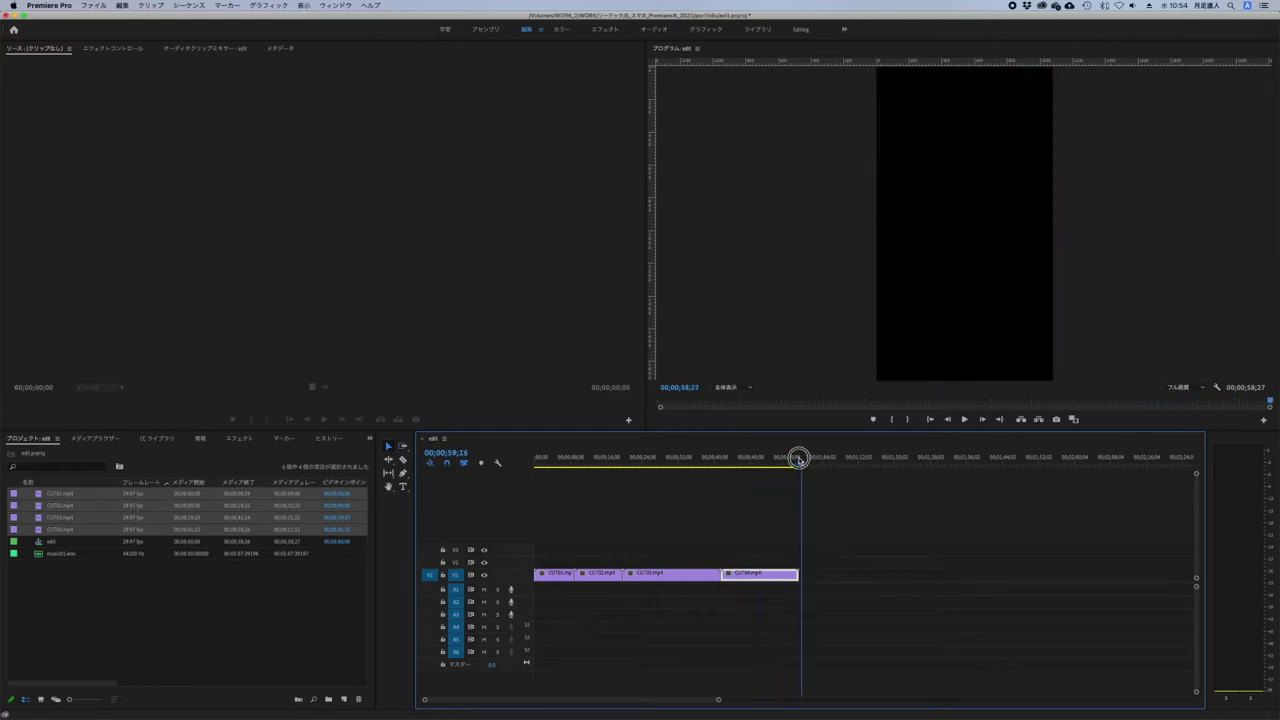
{"action": "left_click_drag", "start_coordinate": [796, 459], "coordinate": [376, 458]}
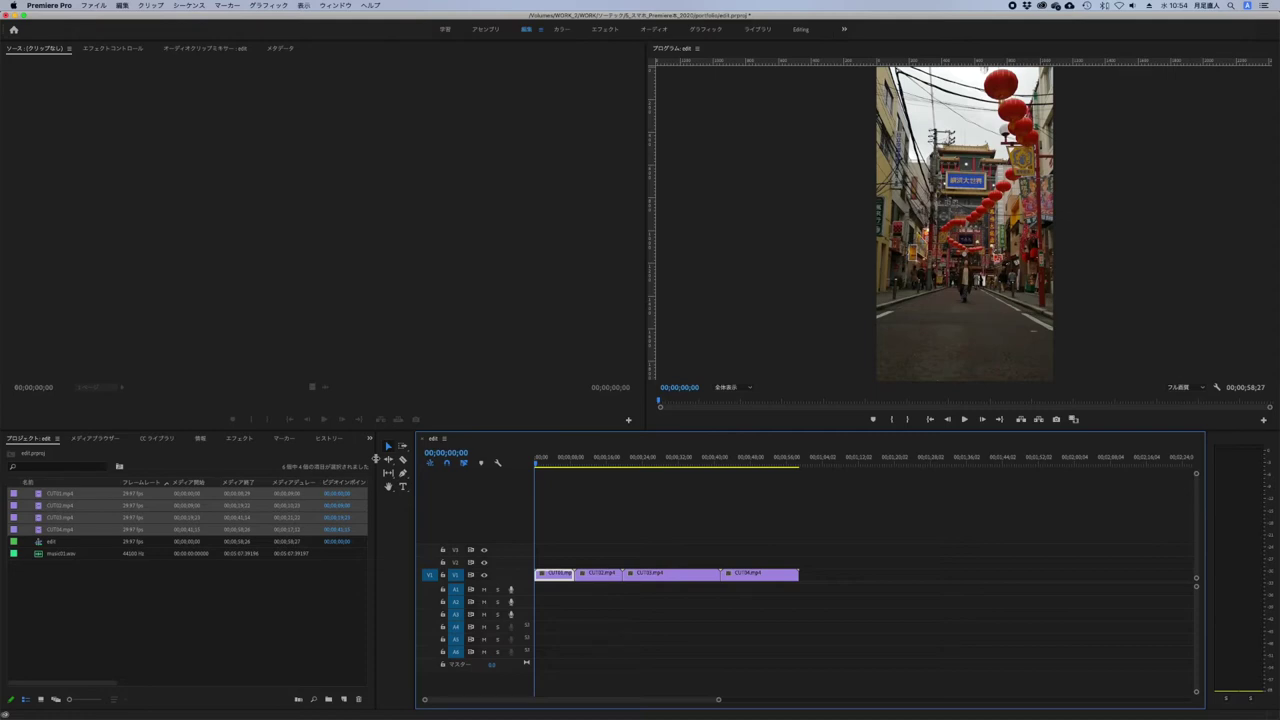
- Razor CUT01 on V1 at 00;00;08;00
{"action": "key", "text": "backslash"}
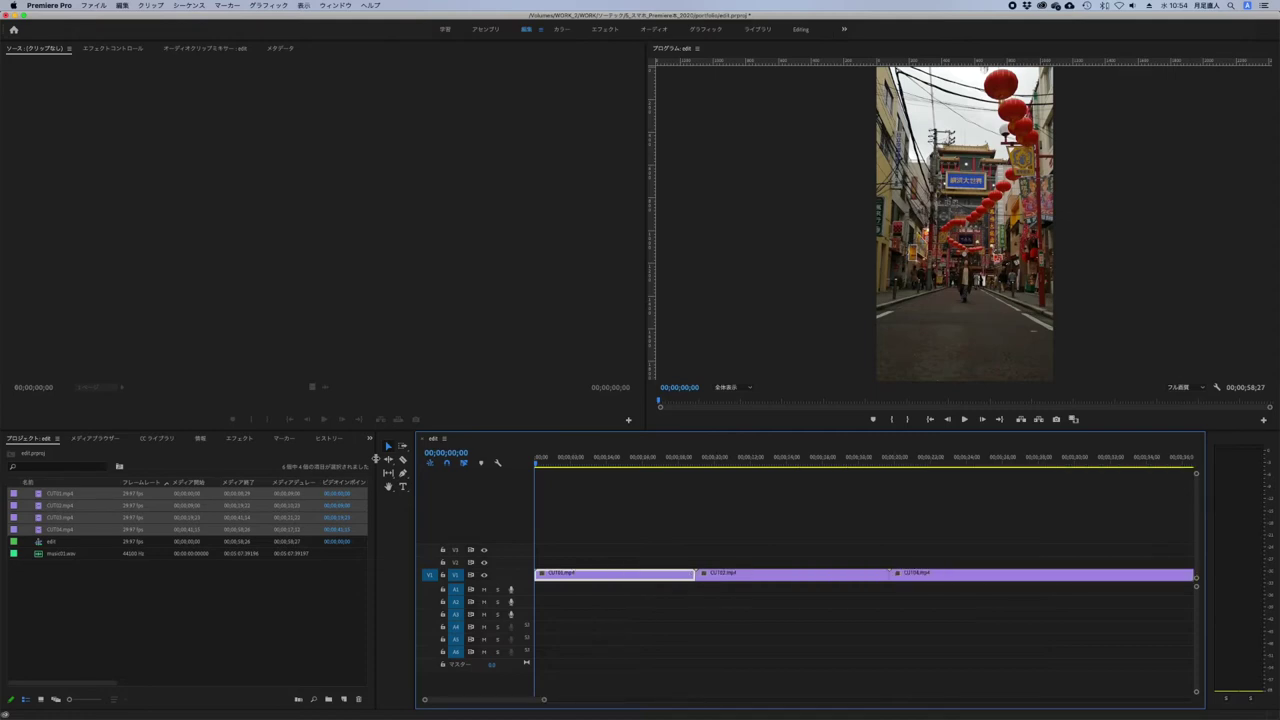
{"action": "left_click", "coordinate": [488, 452]}
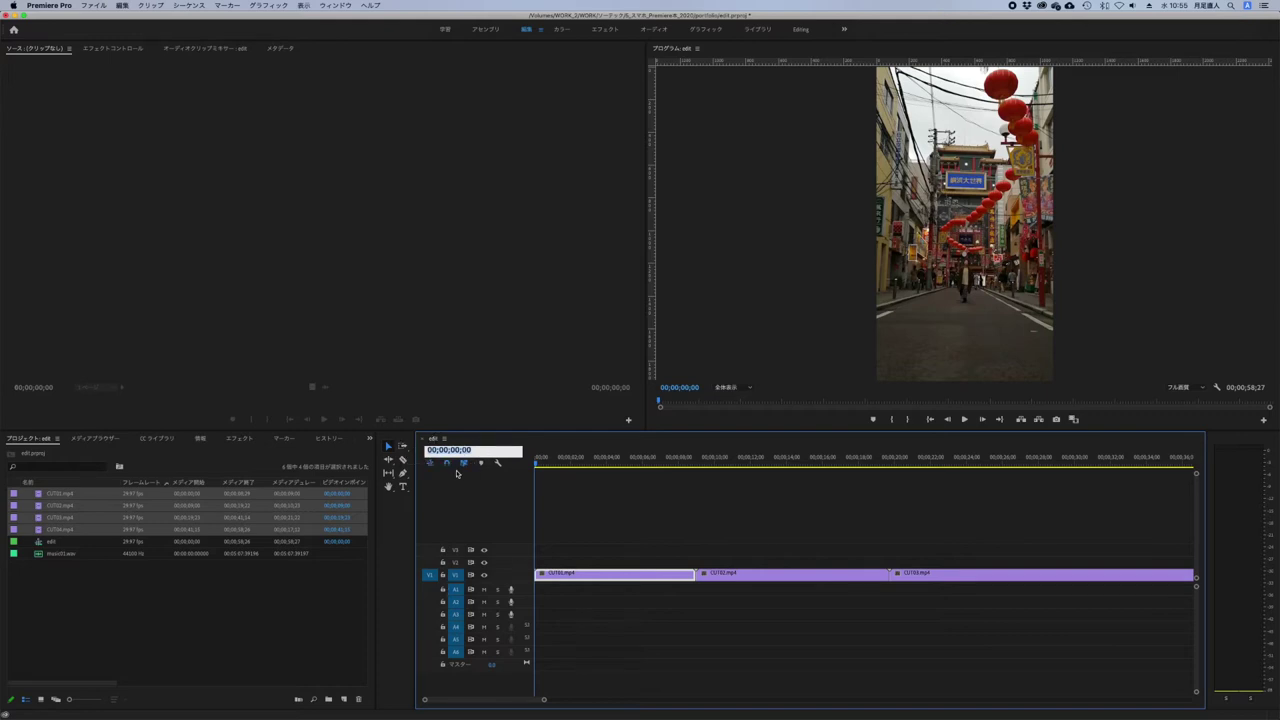
{"action": "type", "text": "8"}
{"action": "key", "text": "Return"}
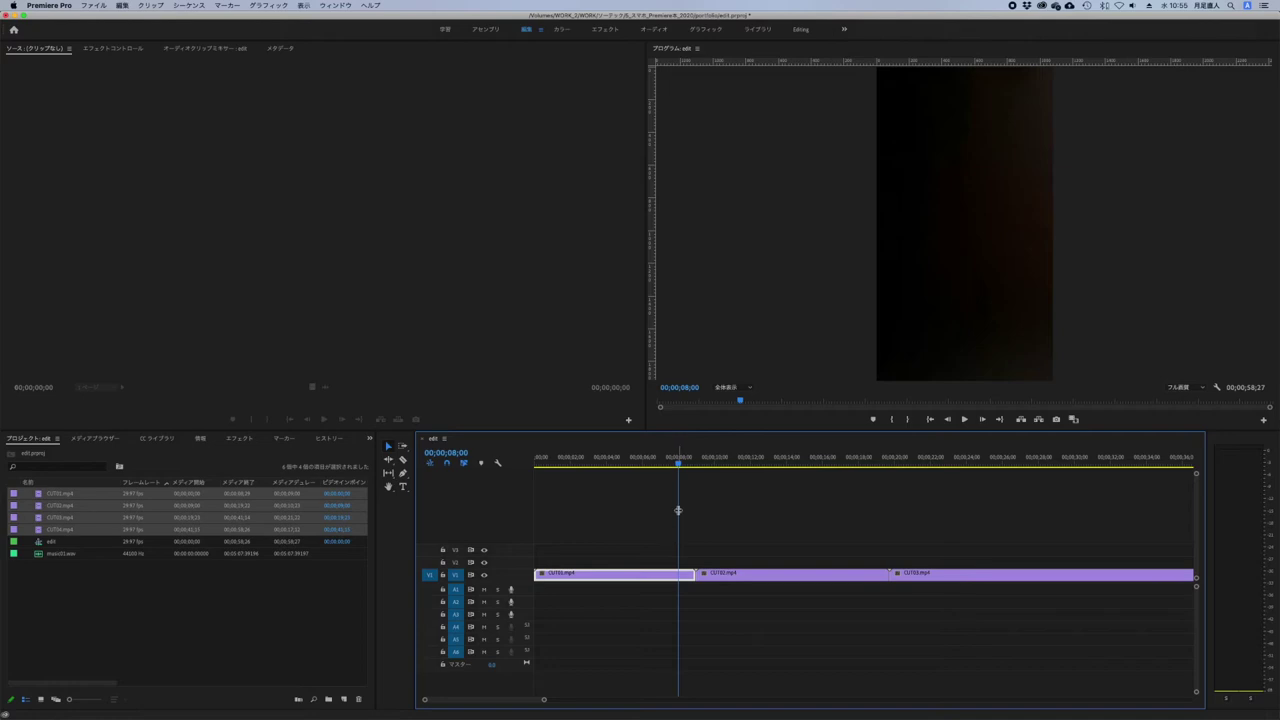
{"action": "key", "text": "c"}
{"action": "left_click", "coordinate": [679, 575]}
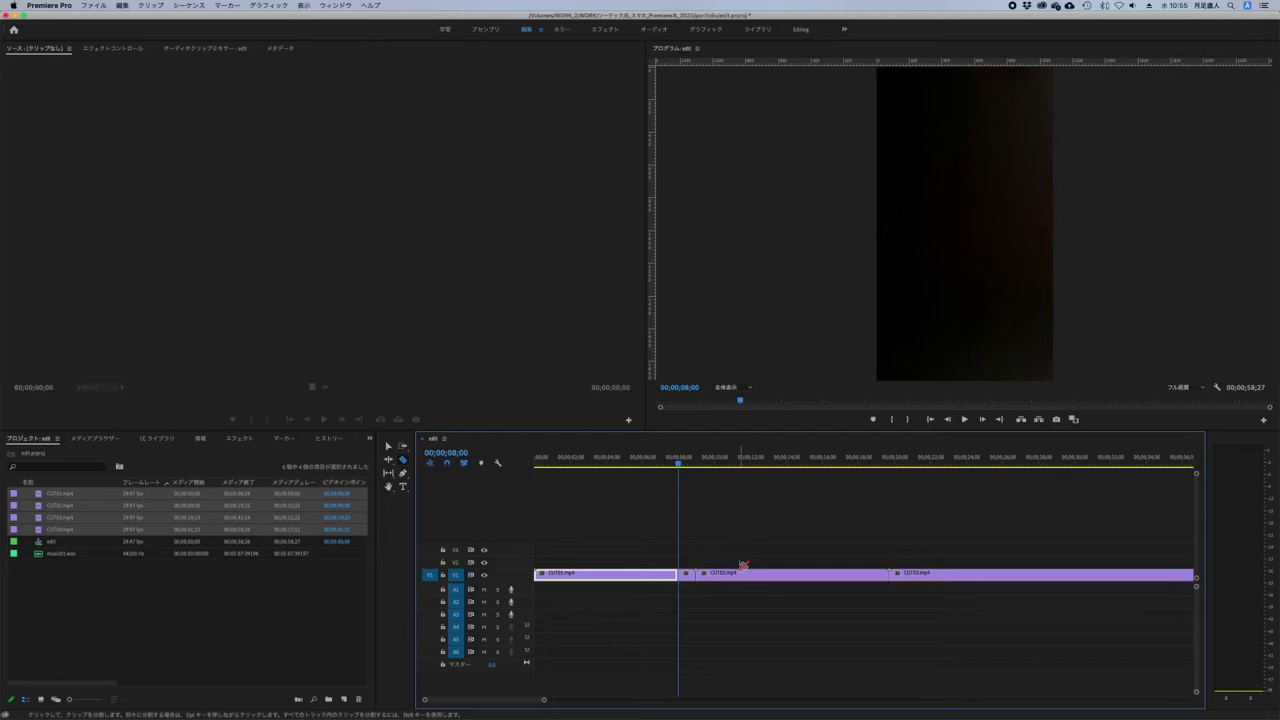
- Ripple-delete the short leftover piece so CUT02 starts at 8 seconds
{"action": "left_click", "coordinate": [388, 447]}
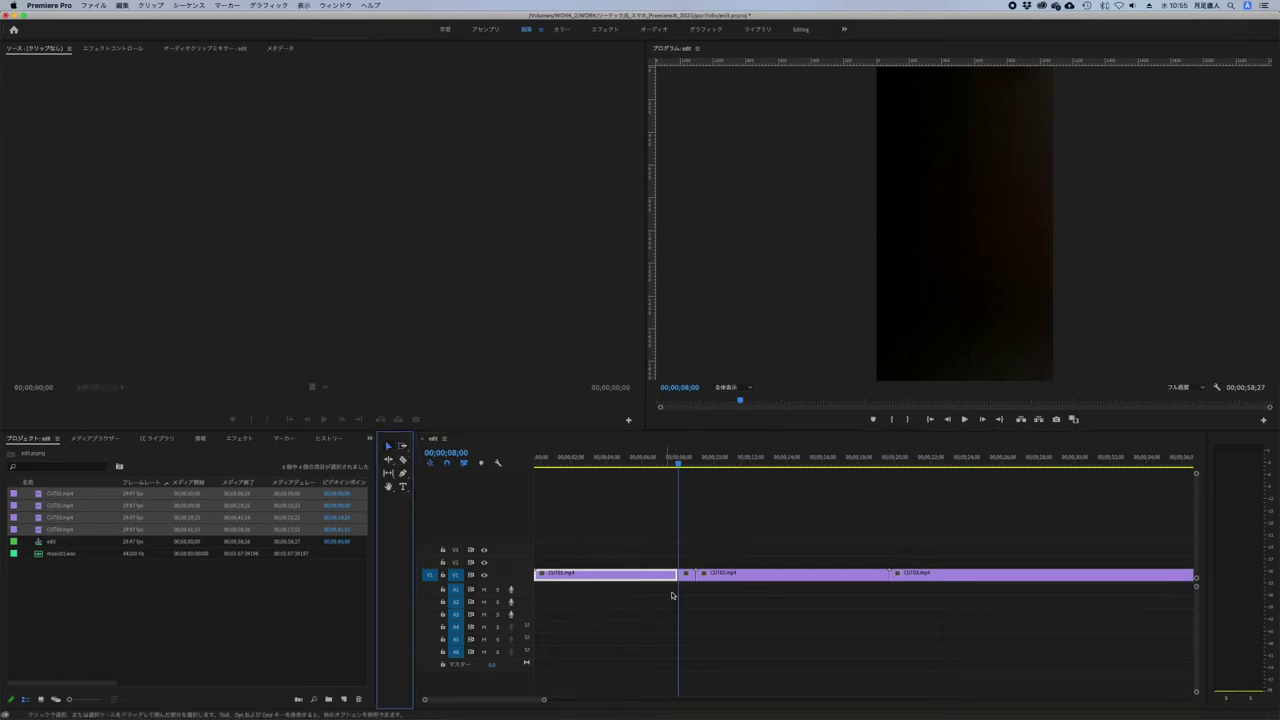
{"action": "left_click", "coordinate": [687, 576]}
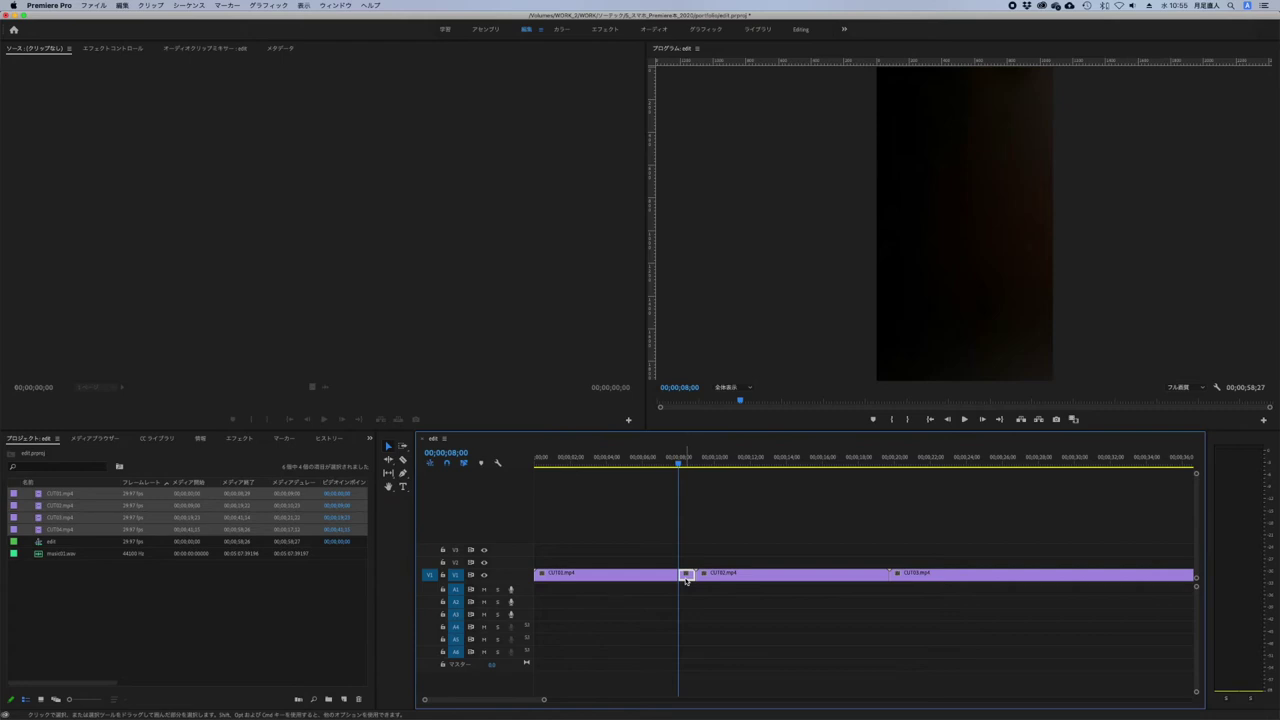
{"action": "key", "text": "alt+shift+Right"}
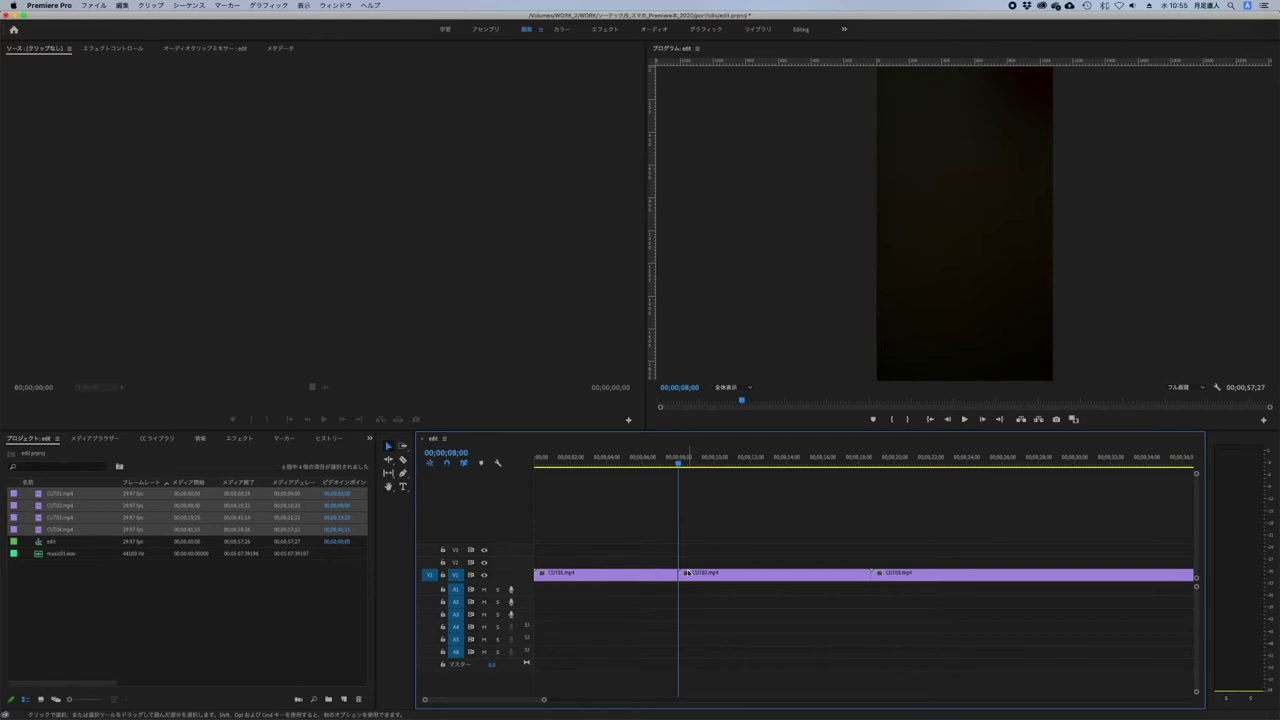
{"action": "key", "text": "super+z"}
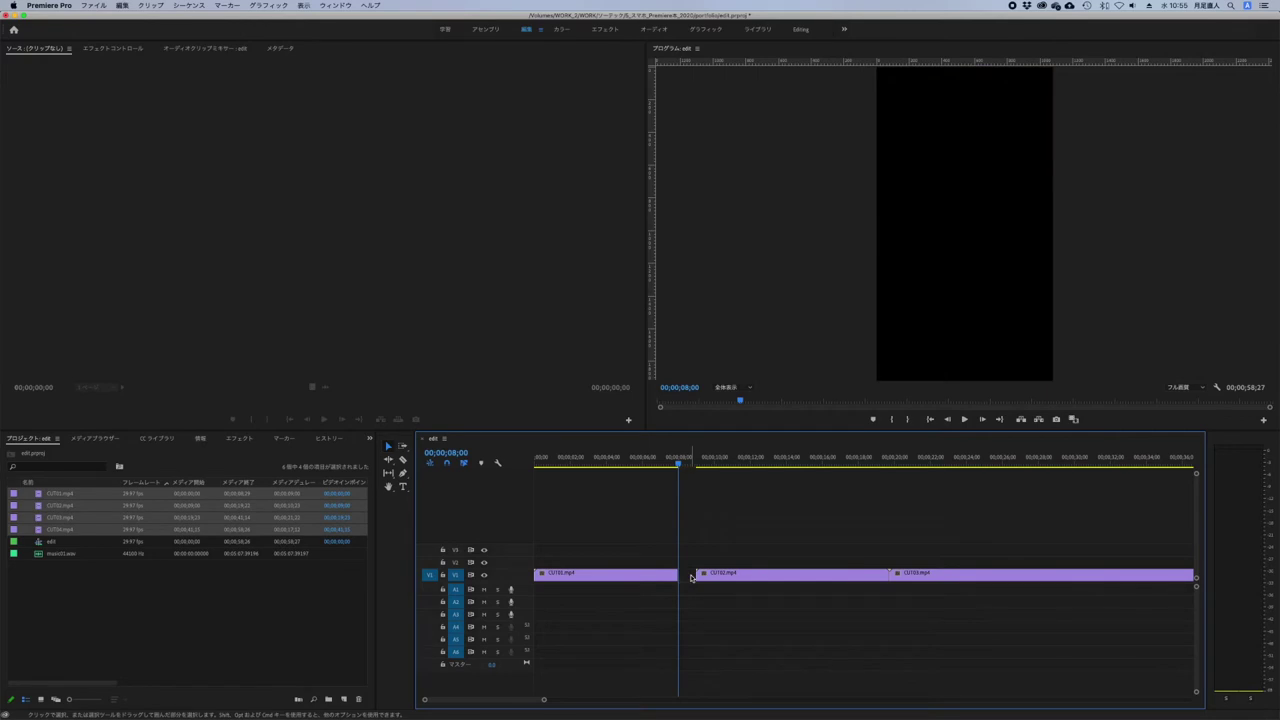
{"action": "left_click", "coordinate": [688, 577]}
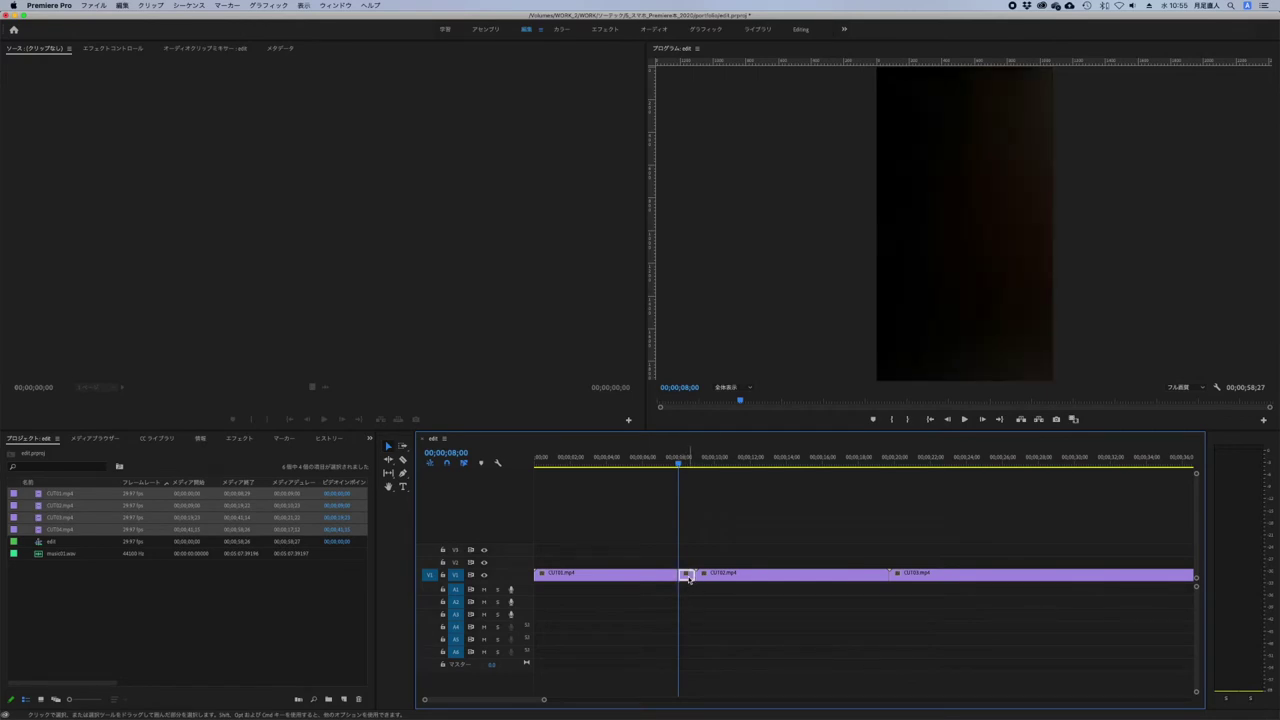
{"action": "key", "text": "alt+BackSpace"}
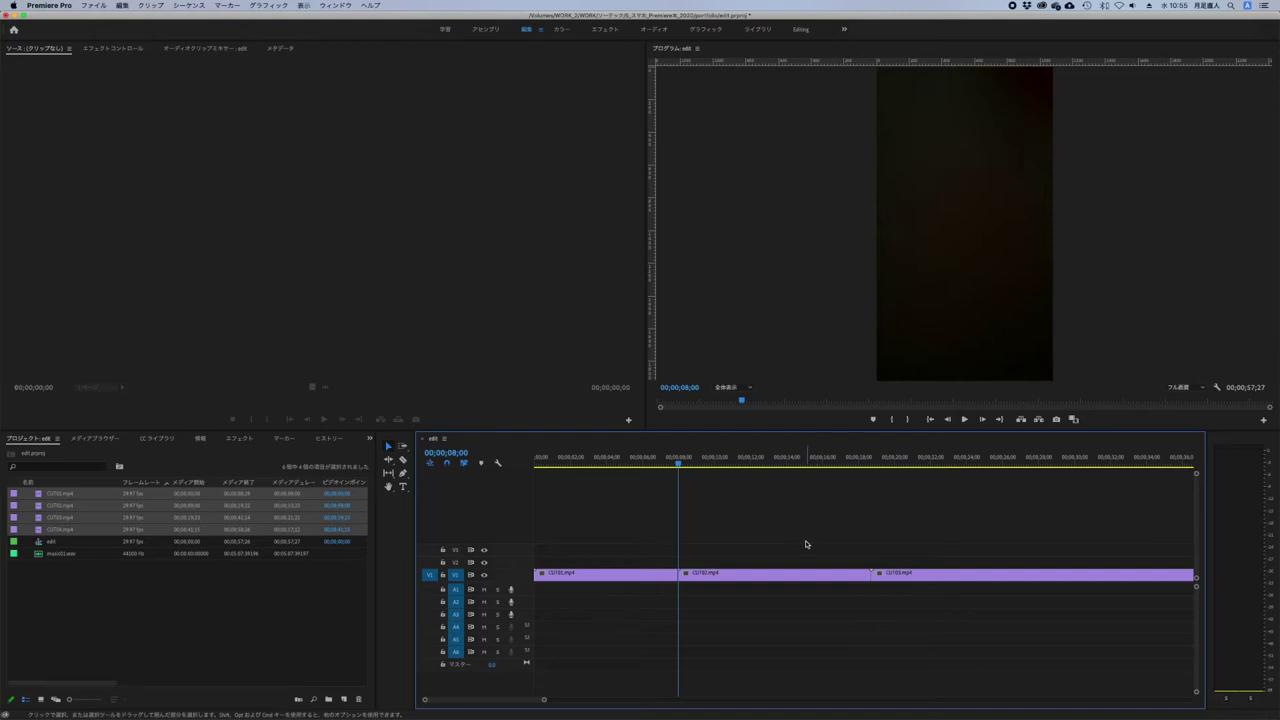
- Razor CUT02 at 9 seconds and ripple-delete its first second
{"action": "type", "text": "9"}
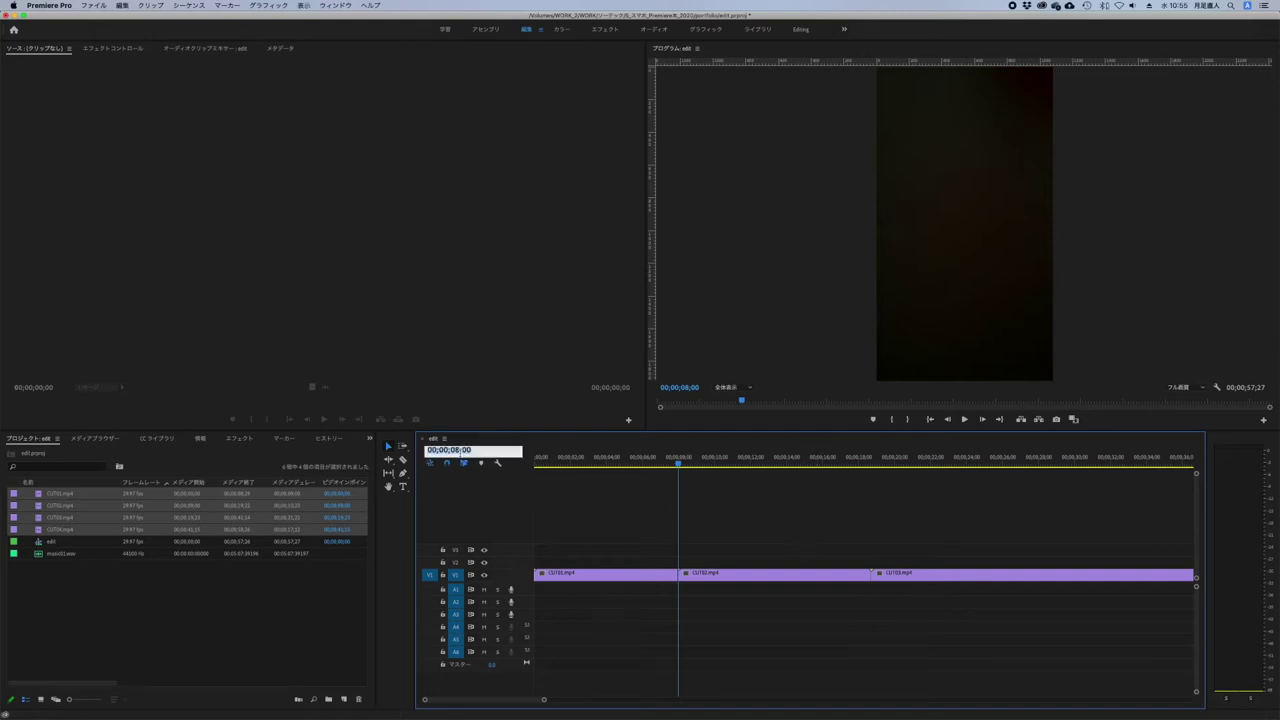
{"action": "key", "text": "Return"}
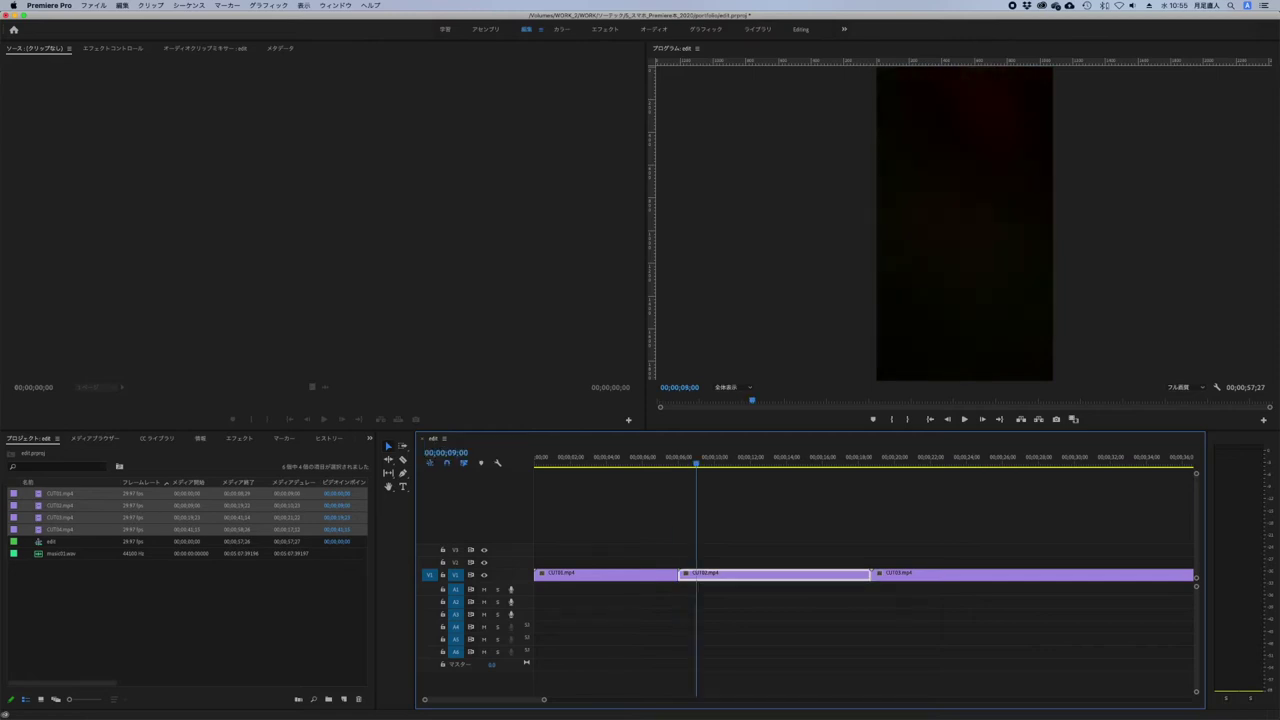
{"action": "scroll", "coordinate": [567, 585], "scroll_direction": "down", "scroll_amount": 3}
{"action": "key", "text": "equal"}
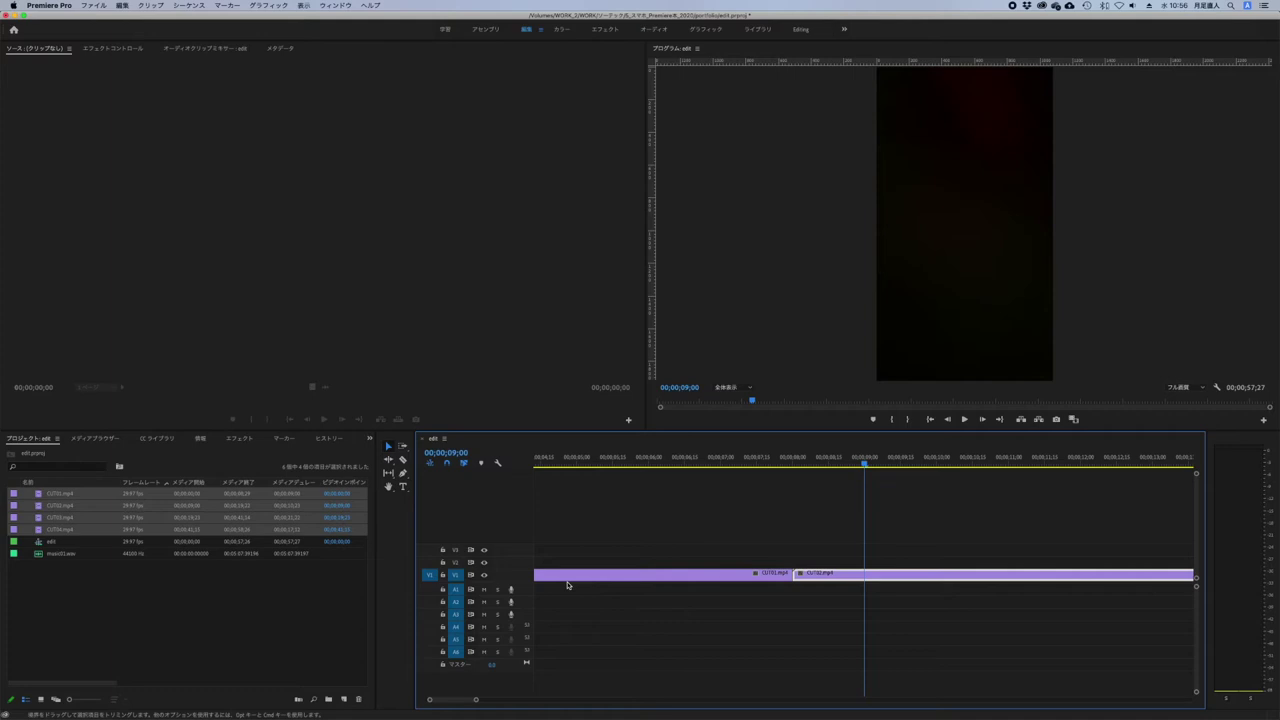
{"action": "left_click", "coordinate": [403, 459]}
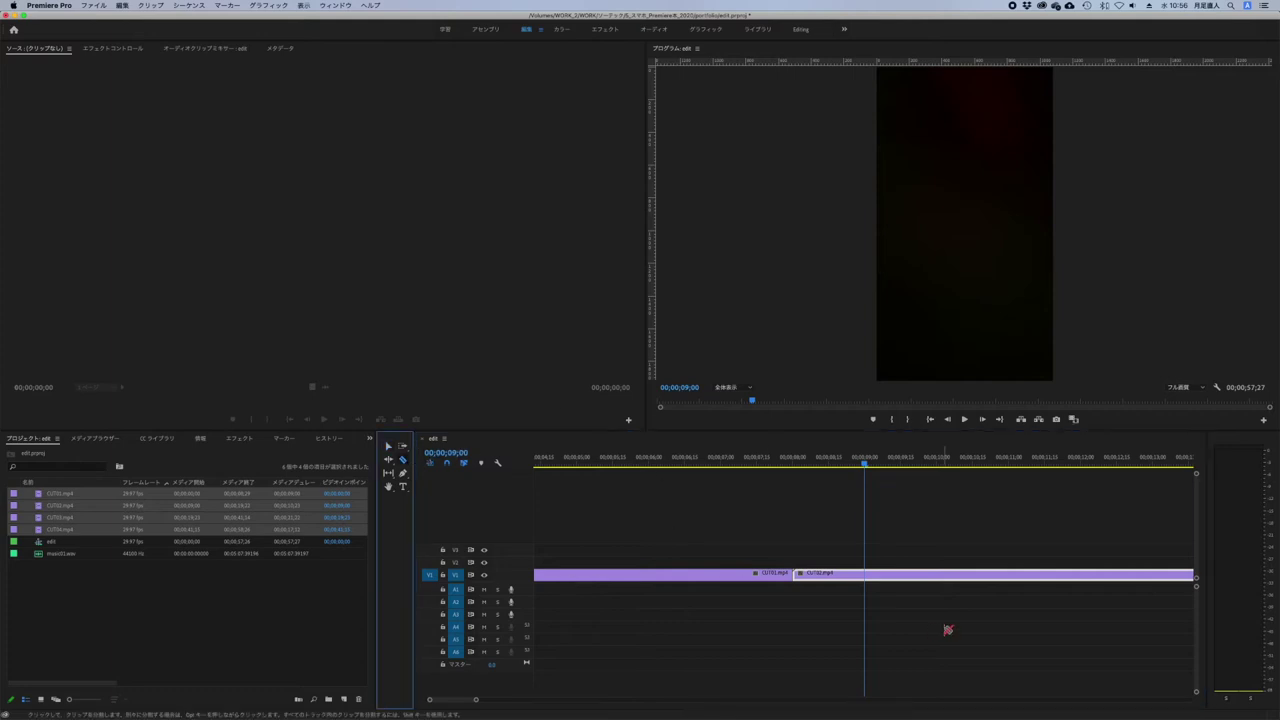
{"action": "left_click", "coordinate": [866, 576]}
{"action": "key", "text": "v"}
{"action": "left_click", "coordinate": [828, 572]}
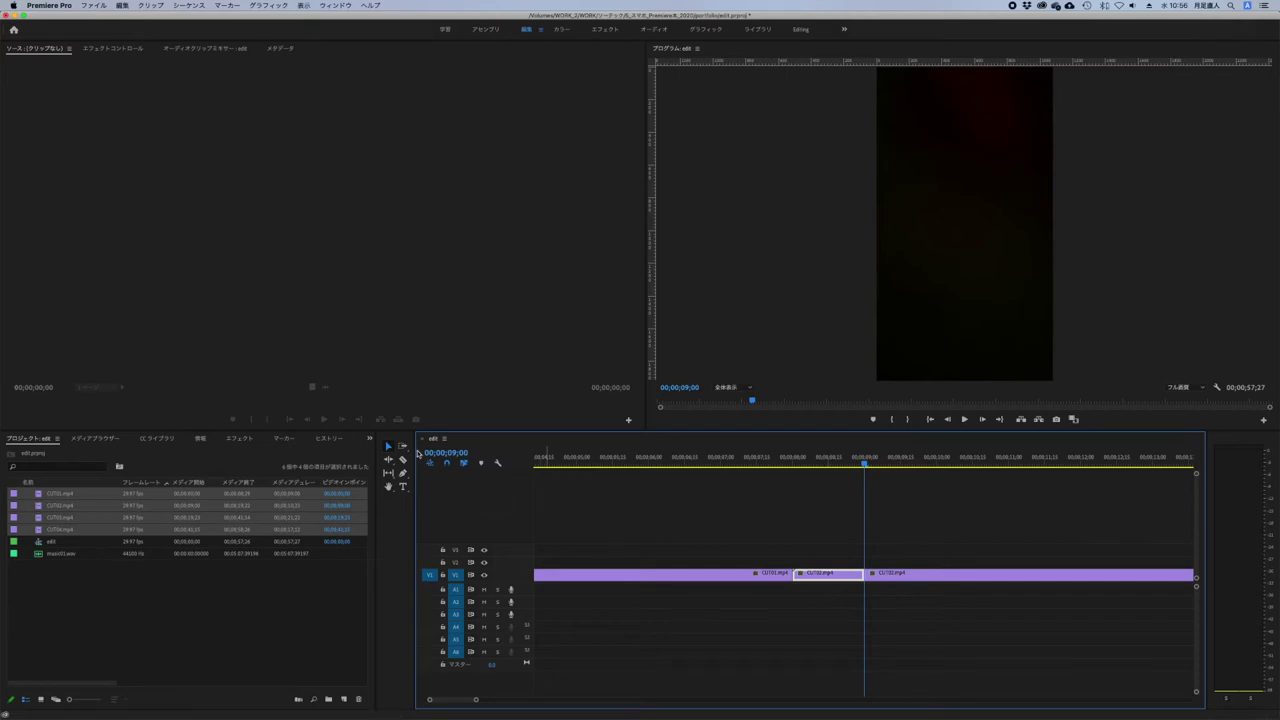
{"action": "left_click_drag", "start_coordinate": [834, 546], "coordinate": [815, 612]}
{"action": "key", "text": "shift+Delete"}
- Play back and scrub across the CUT01–CUT02 cut to check it
{"action": "key", "text": "minus"}
{"action": "key", "text": "minus"}
{"action": "key", "text": "minus"}
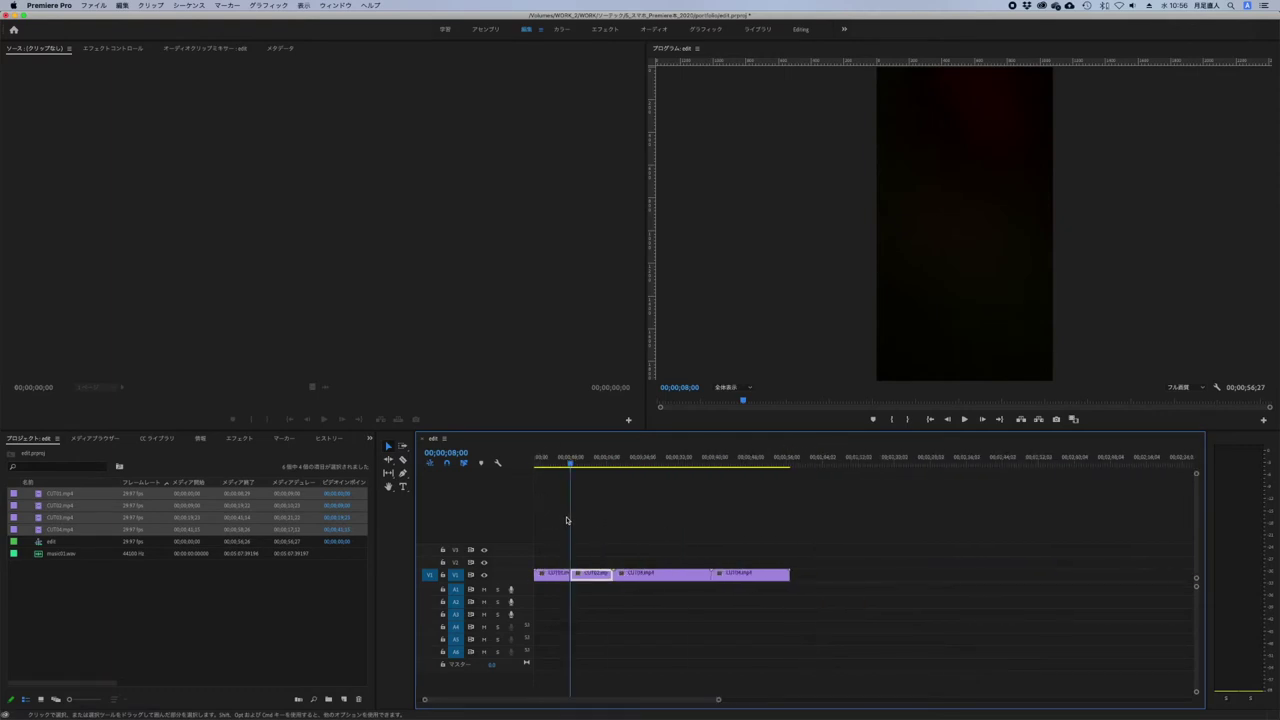
{"action": "key", "text": "equal"}
{"action": "key", "text": "equal"}
{"action": "key", "text": "equal"}
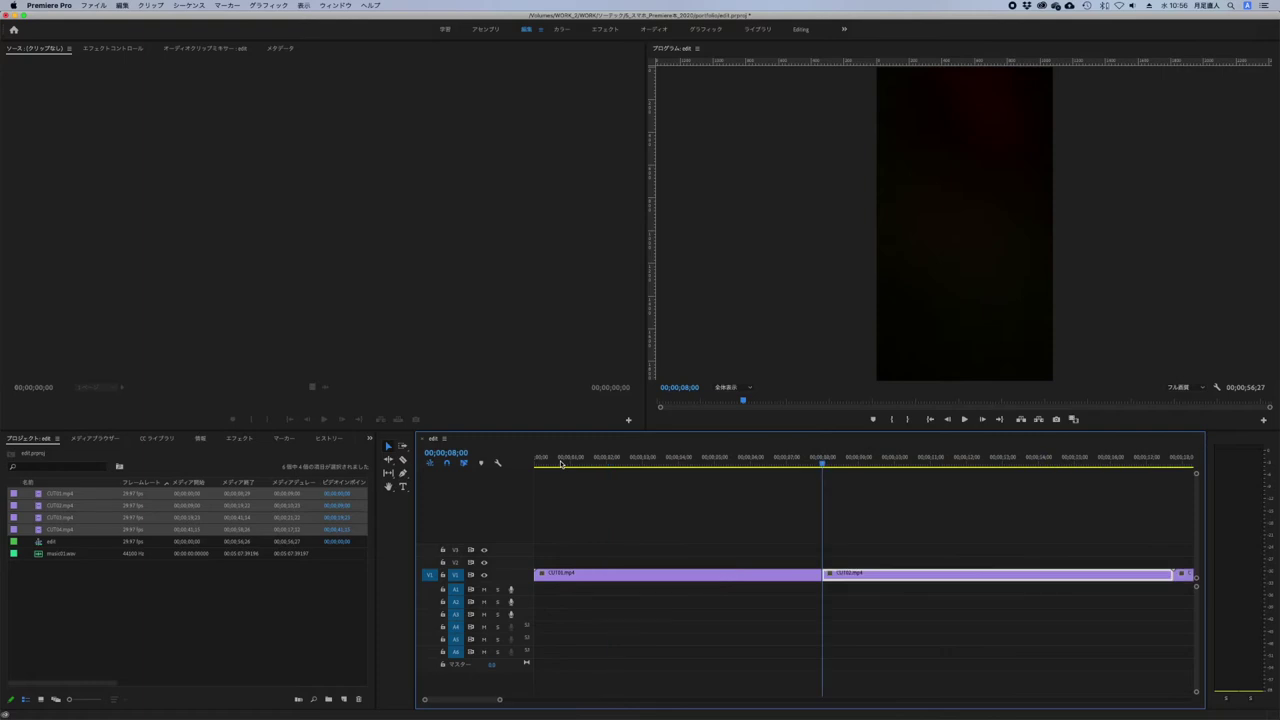
{"action": "left_click_drag", "start_coordinate": [823, 462], "coordinate": [785, 463]}
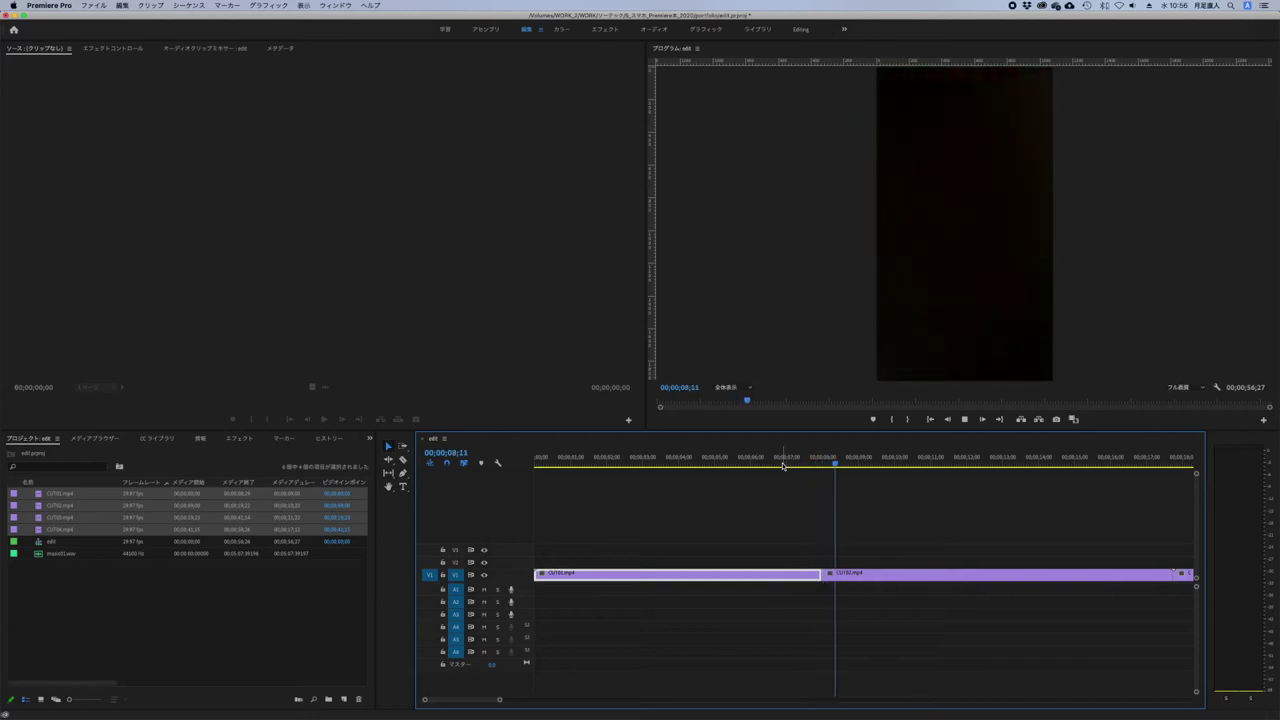
{"action": "key", "text": "space"}
{"action": "left_click_drag", "start_coordinate": [836, 463], "coordinate": [925, 462]}
{"action": "scroll", "coordinate": [925, 473], "scroll_direction": "right", "scroll_amount": 5}
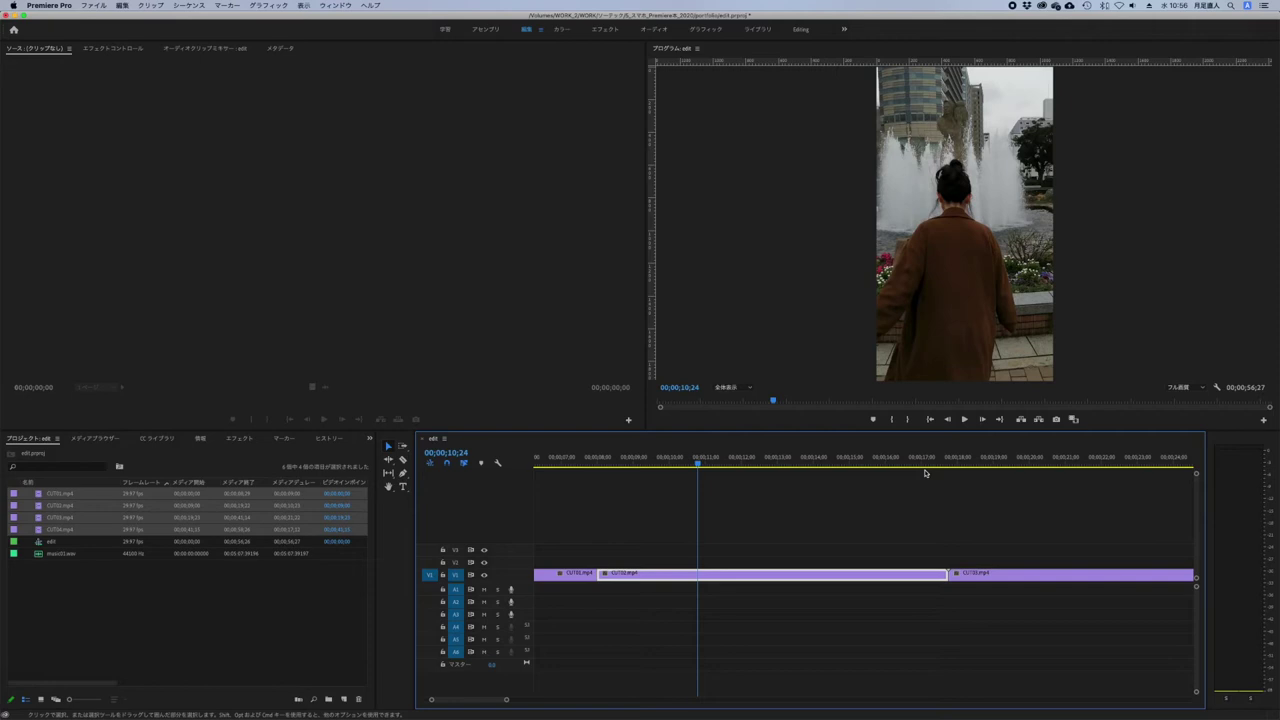
{"action": "scroll", "coordinate": [925, 473], "scroll_direction": "down", "scroll_amount": 3}
{"action": "scroll", "coordinate": [925, 473], "scroll_direction": "down", "scroll_amount": 3}
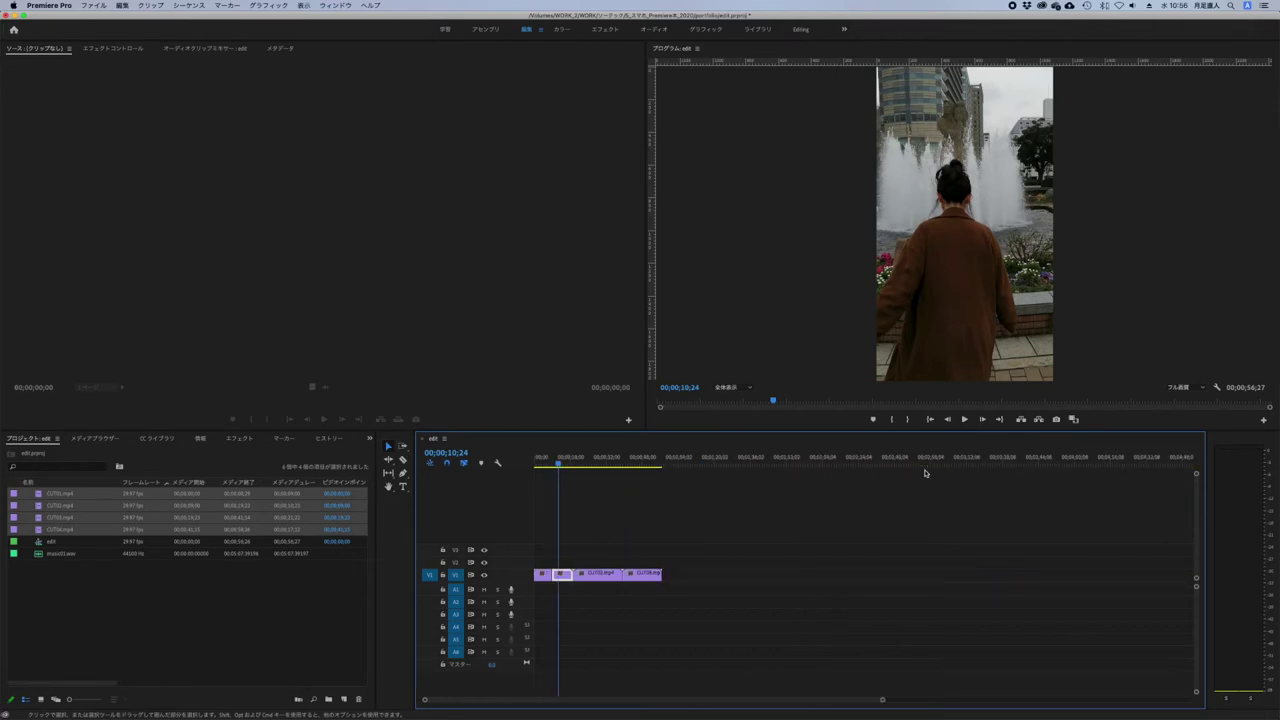
{"action": "scroll", "coordinate": [775, 457], "scroll_direction": "up", "scroll_amount": 3}
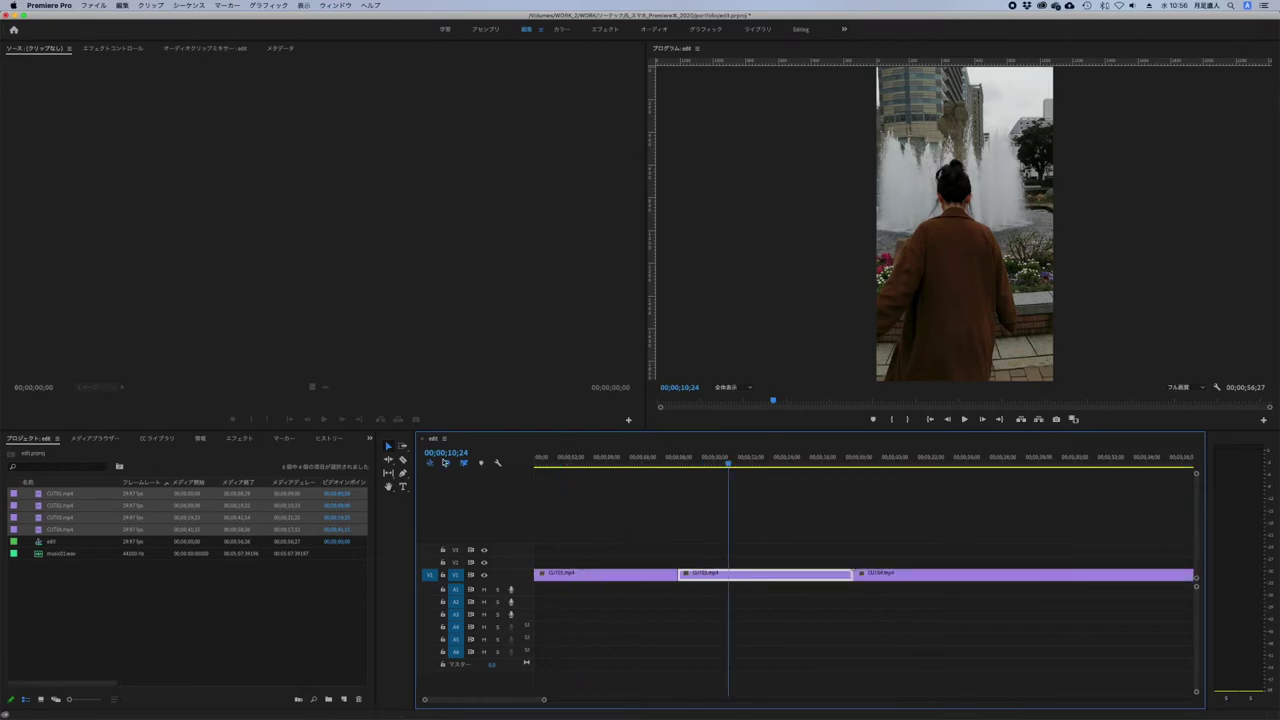
{"action": "left_click", "coordinate": [661, 461]}
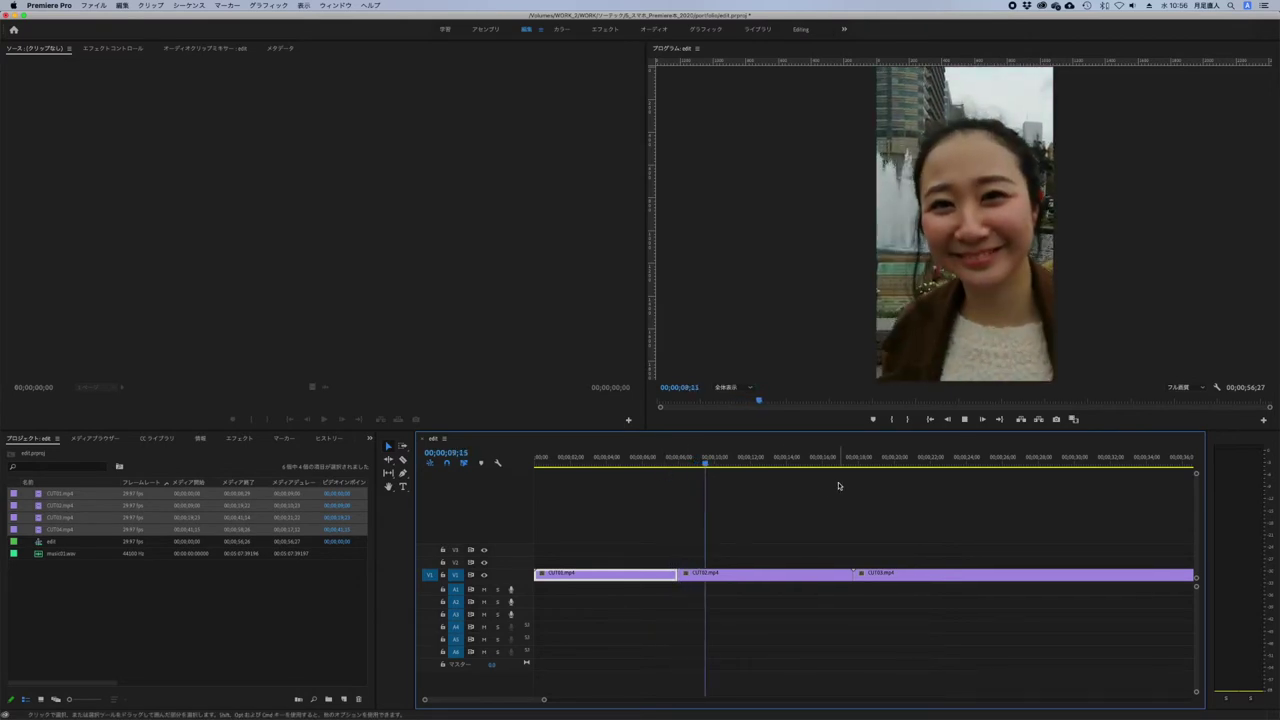
{"action": "scroll", "coordinate": [839, 480], "scroll_direction": "down", "scroll_amount": 5}
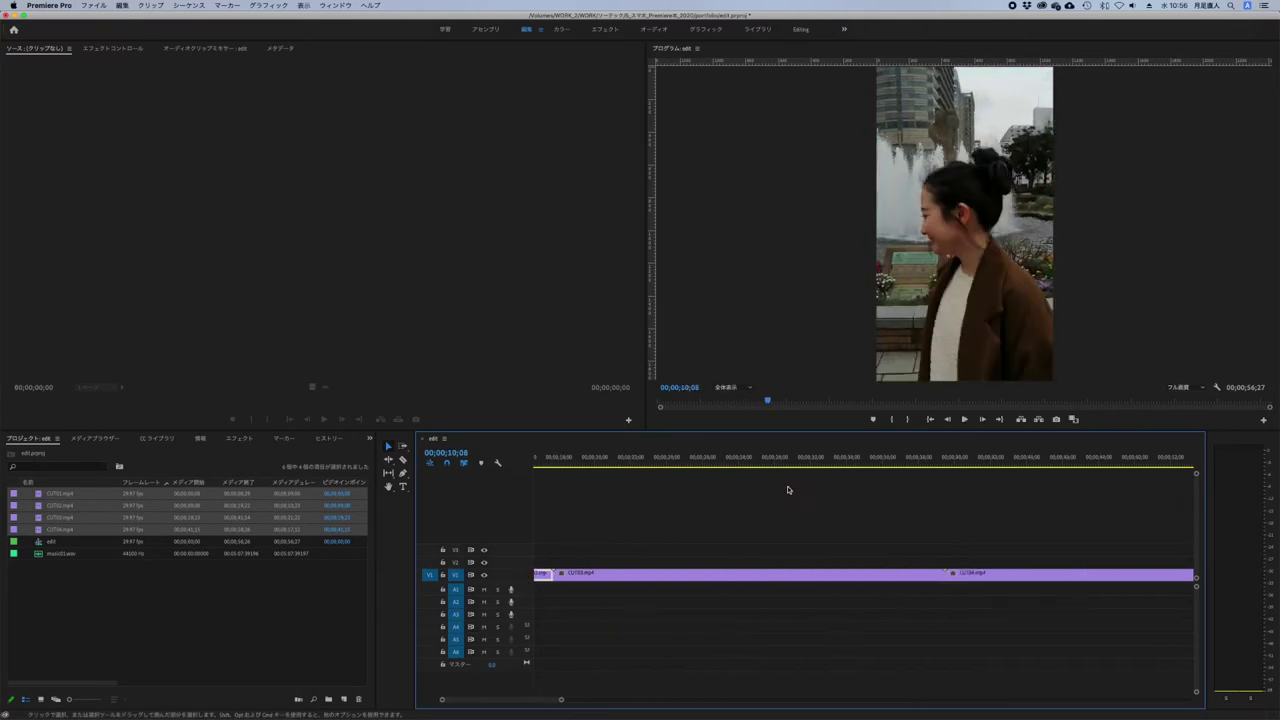
{"action": "left_click", "coordinate": [458, 452]}
- Razor CUT02 at 00;00;15;19
{"action": "type", "text": "15;"}
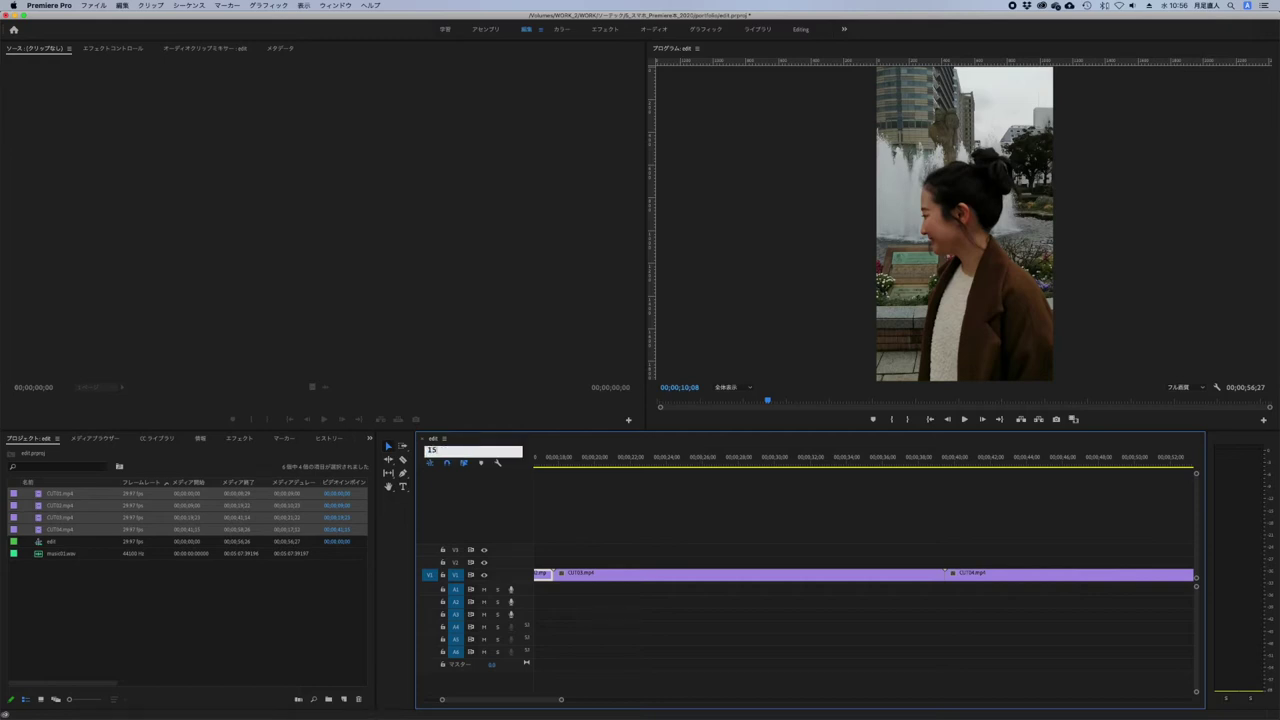
{"action": "type", "text": "19"}
{"action": "key", "text": "Return"}
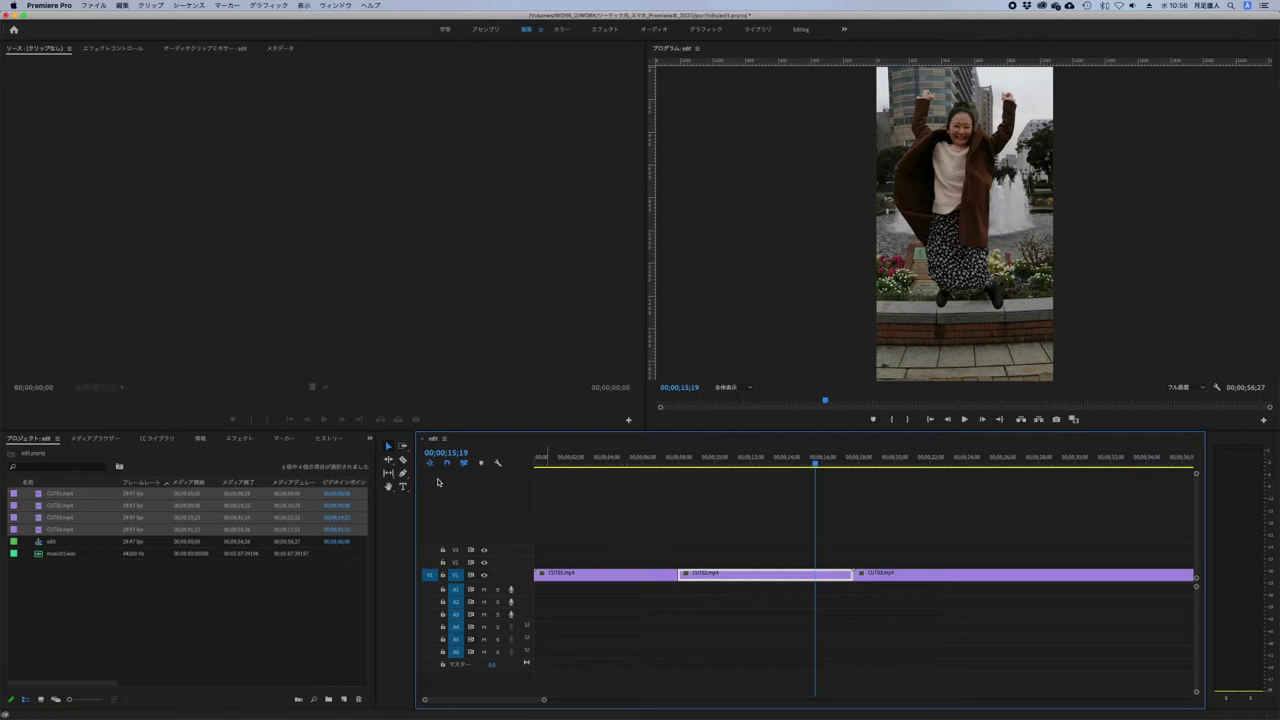
{"action": "left_click", "coordinate": [403, 459]}
{"action": "left_click", "coordinate": [814, 573]}
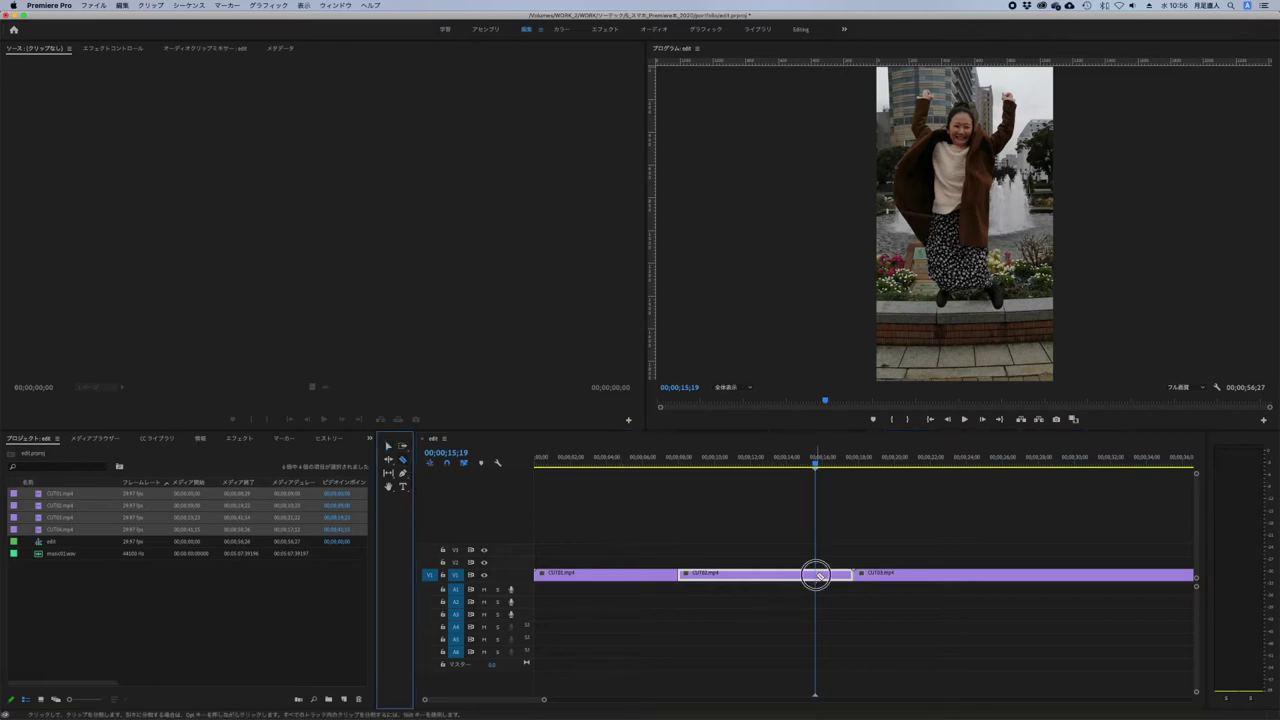
{"action": "key", "text": "v"}
{"action": "left_click", "coordinate": [798, 464]}
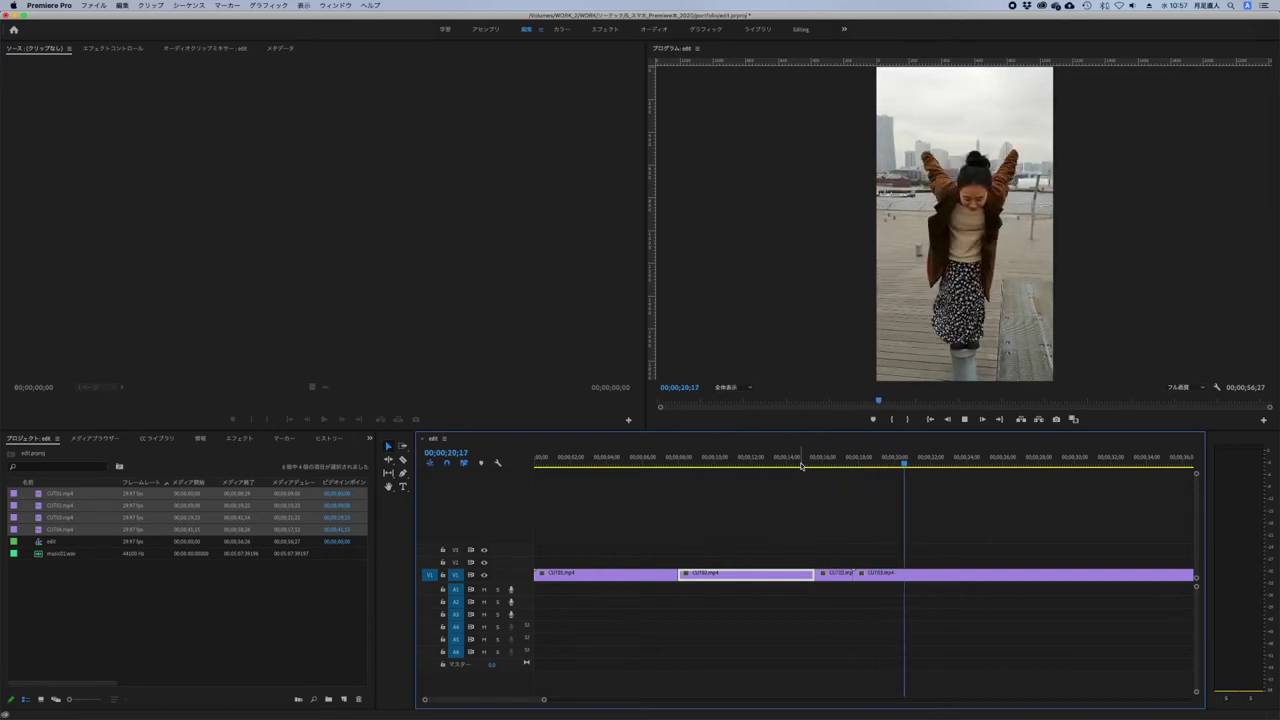
- Ripple-delete the short clip at the CUT02/CUT03 edit, bringing length to 54;23
{"action": "key", "text": "space"}
{"action": "mouse_move", "coordinate": [922, 466]}
{"action": "left_mouse_down"}
{"action": "mouse_move", "coordinate": [798, 466]}
{"action": "mouse_move", "coordinate": [909, 460]}
{"action": "left_mouse_up"}
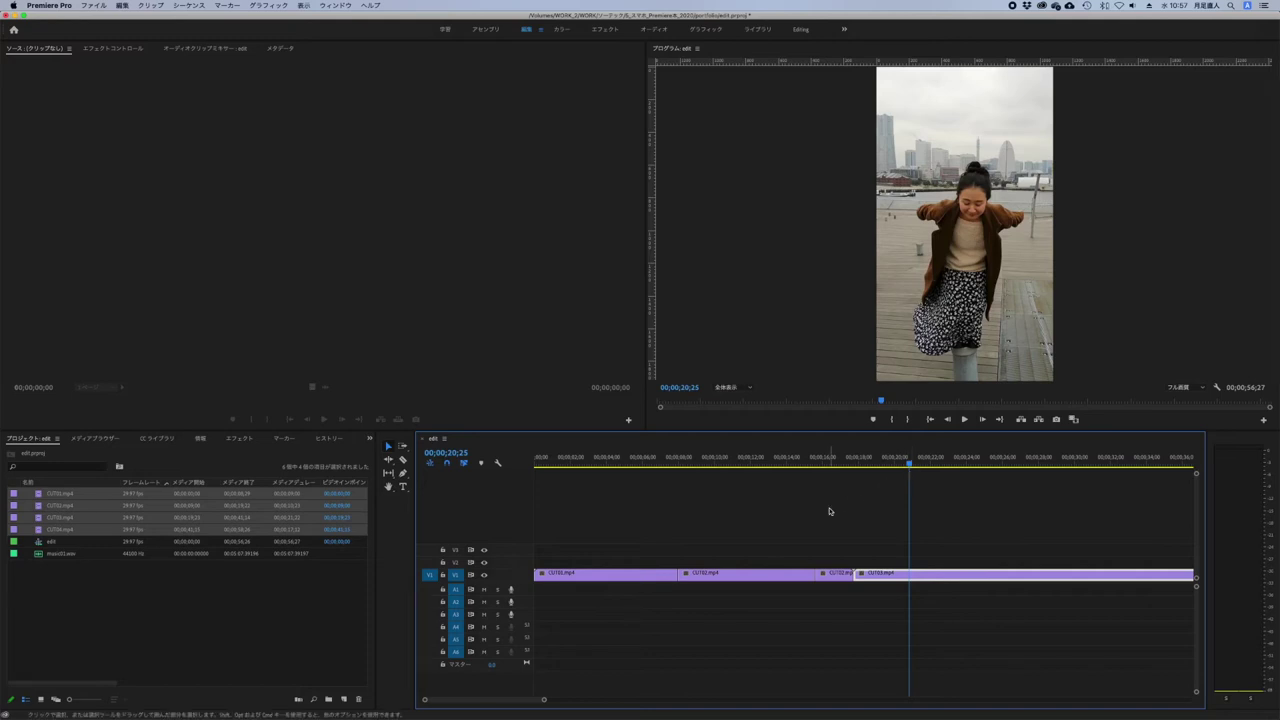
{"action": "left_click_drag", "start_coordinate": [823, 461], "coordinate": [827, 462]}
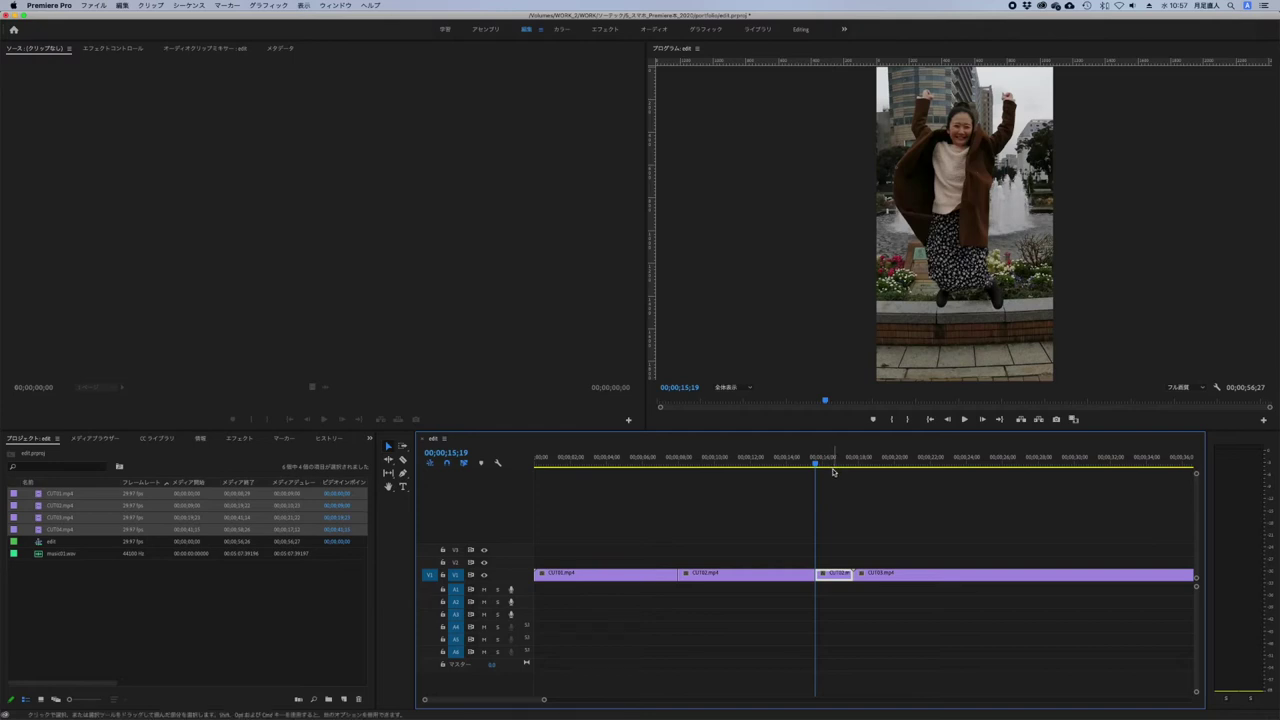
{"action": "scroll", "coordinate": [829, 592], "scroll_direction": "down", "scroll_amount": 2}
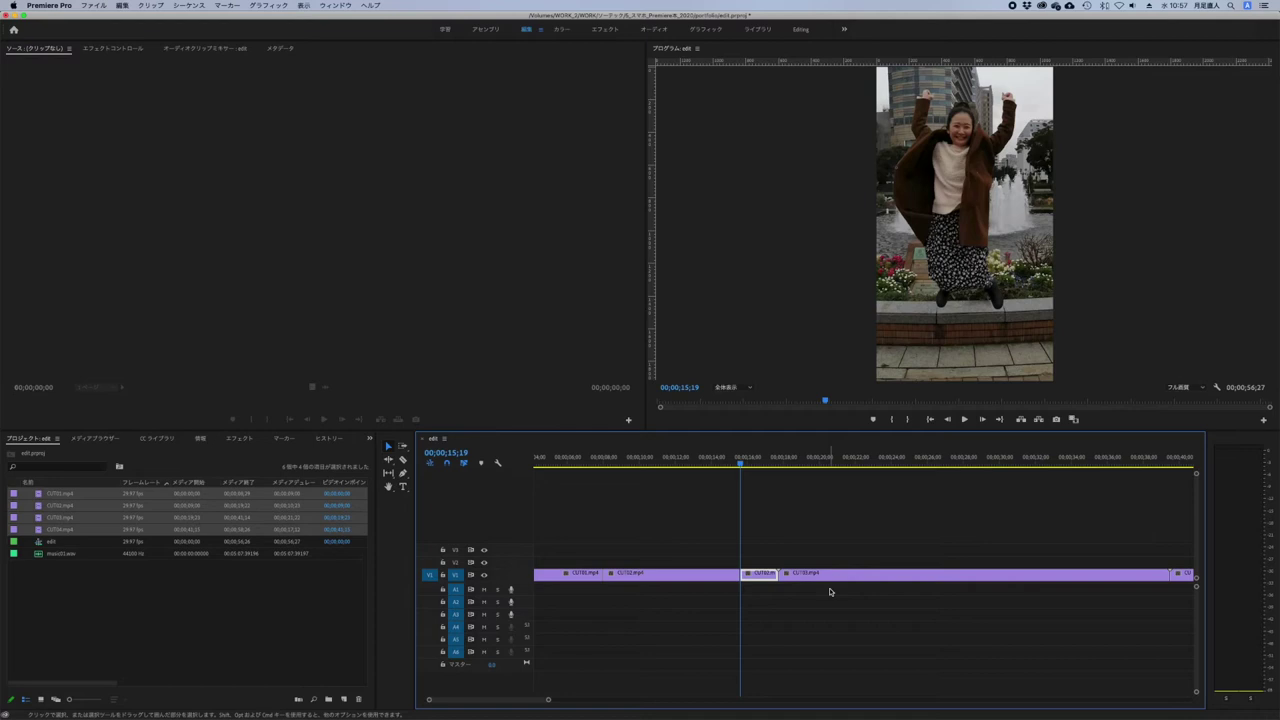
{"action": "key", "text": "alt+BackSpace"}
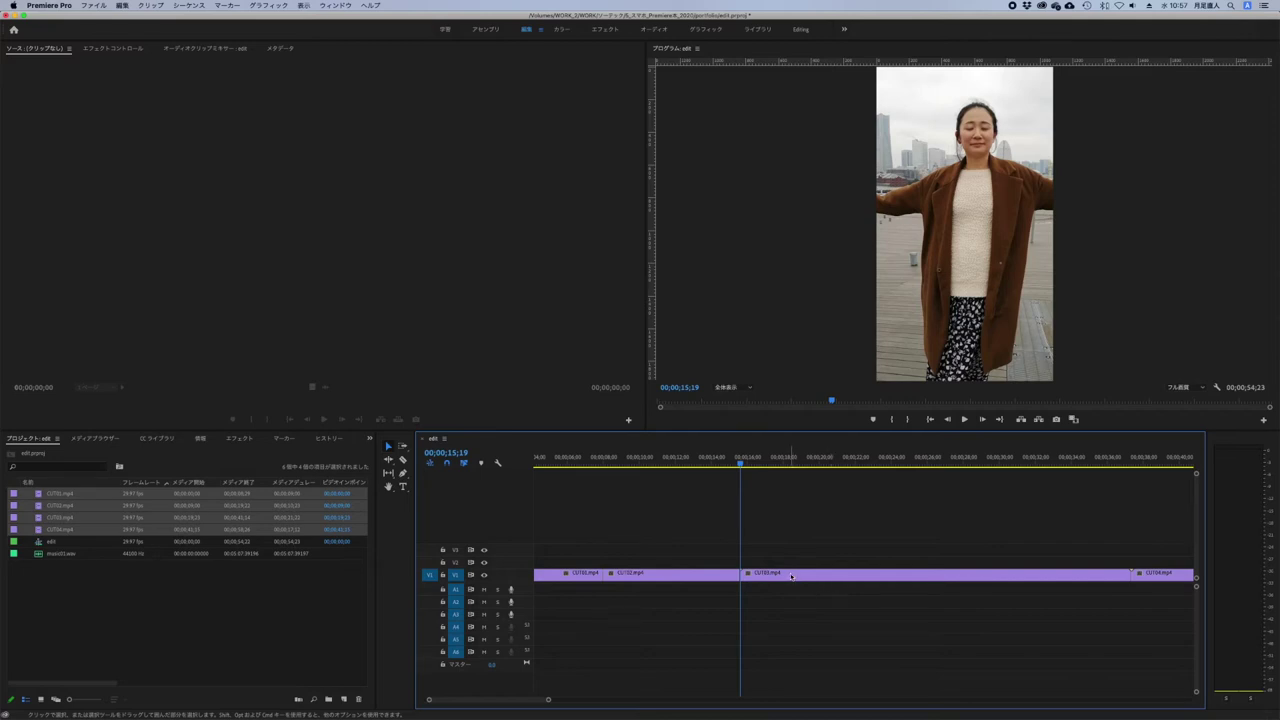
{"action": "scroll", "coordinate": [795, 579], "scroll_direction": "right", "scroll_amount": 1}
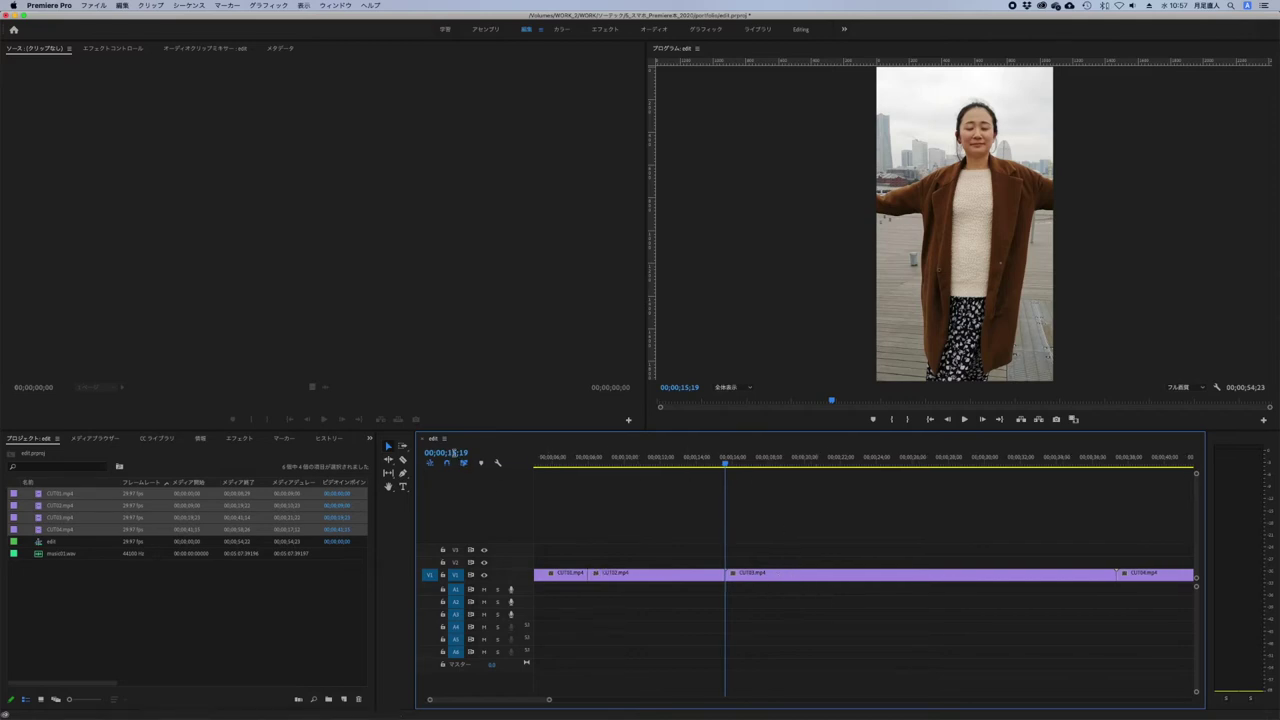
- Razor CUT03 at 19;06 and ripple-delete its opening piece
{"action": "type", "text": "1906"}
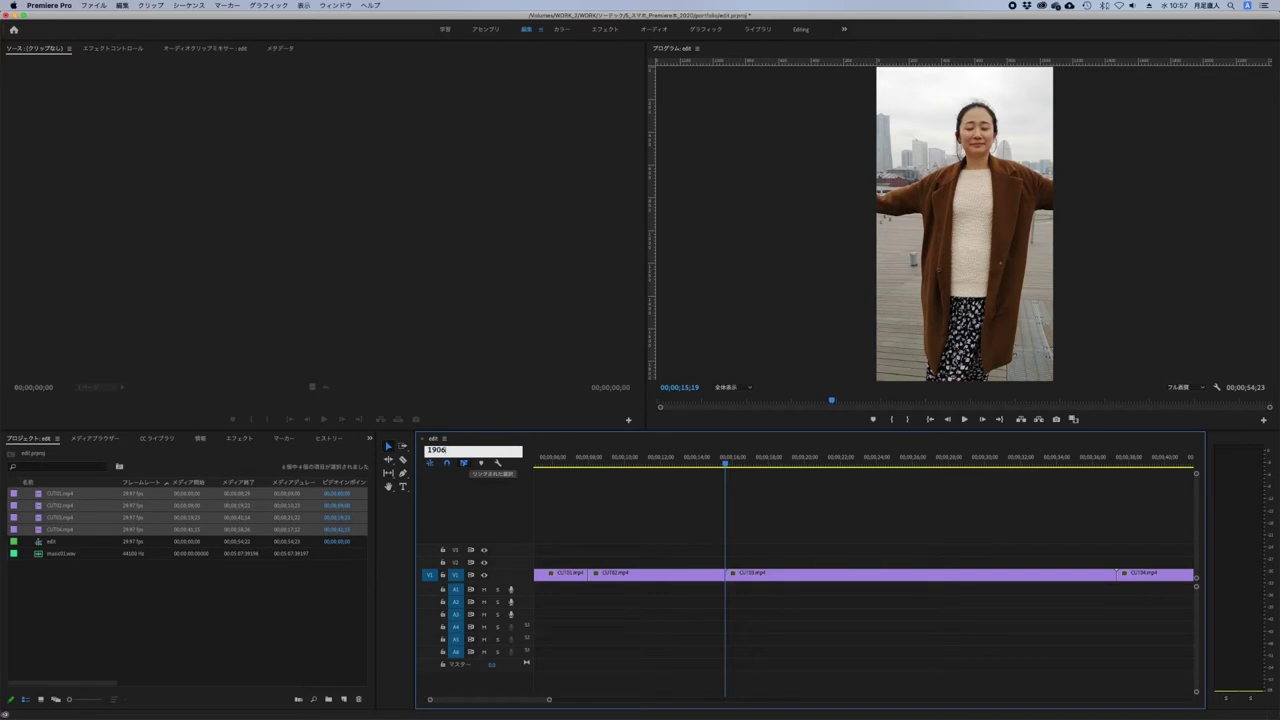
{"action": "key", "text": "Return"}
{"action": "key", "text": "c"}
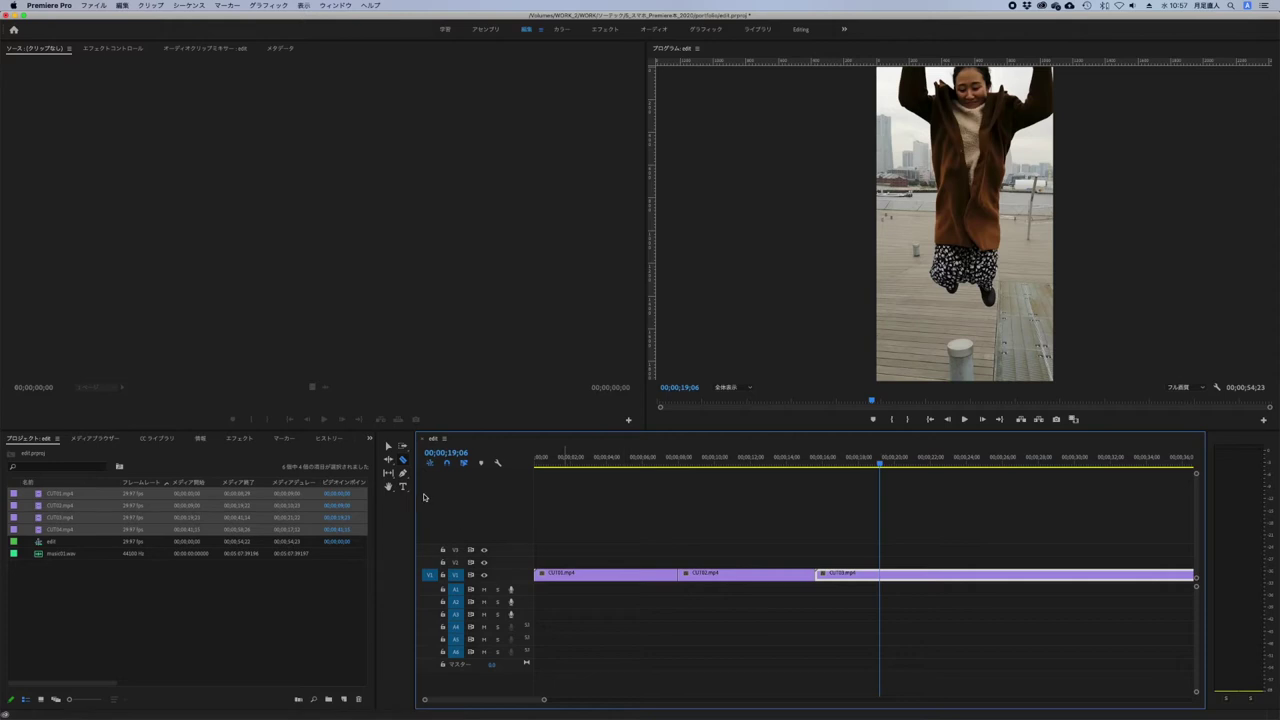
{"action": "left_click", "coordinate": [884, 575]}
{"action": "key", "text": "v"}
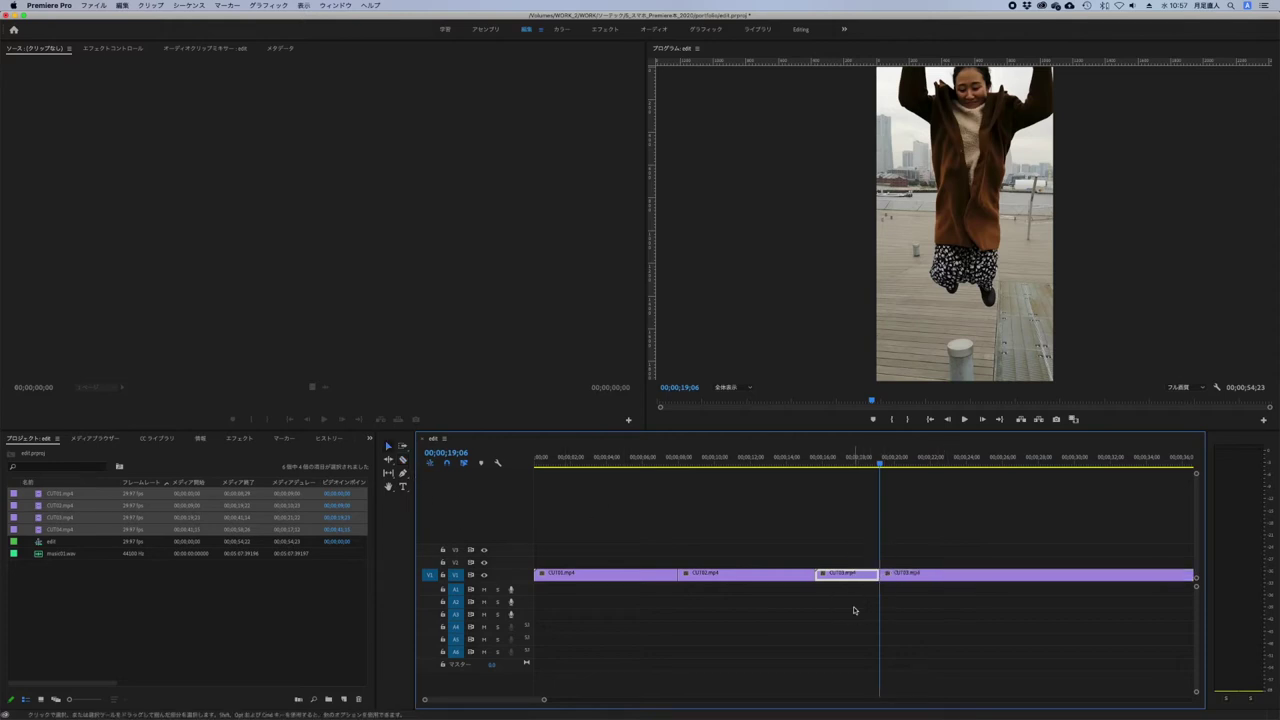
{"action": "key", "text": "shift+Delete"}
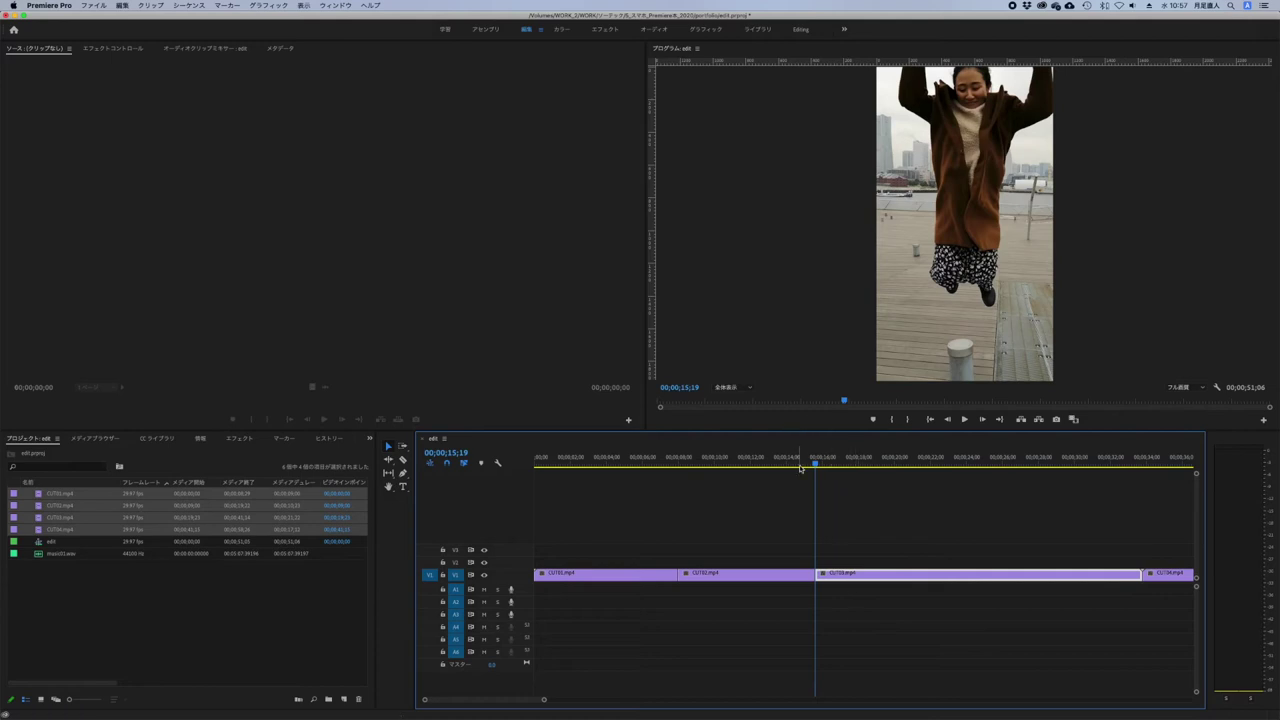
- Play back the trimmed section from about 14 seconds to review the cut
{"action": "left_click", "coordinate": [780, 462]}
{"action": "key", "text": "space"}
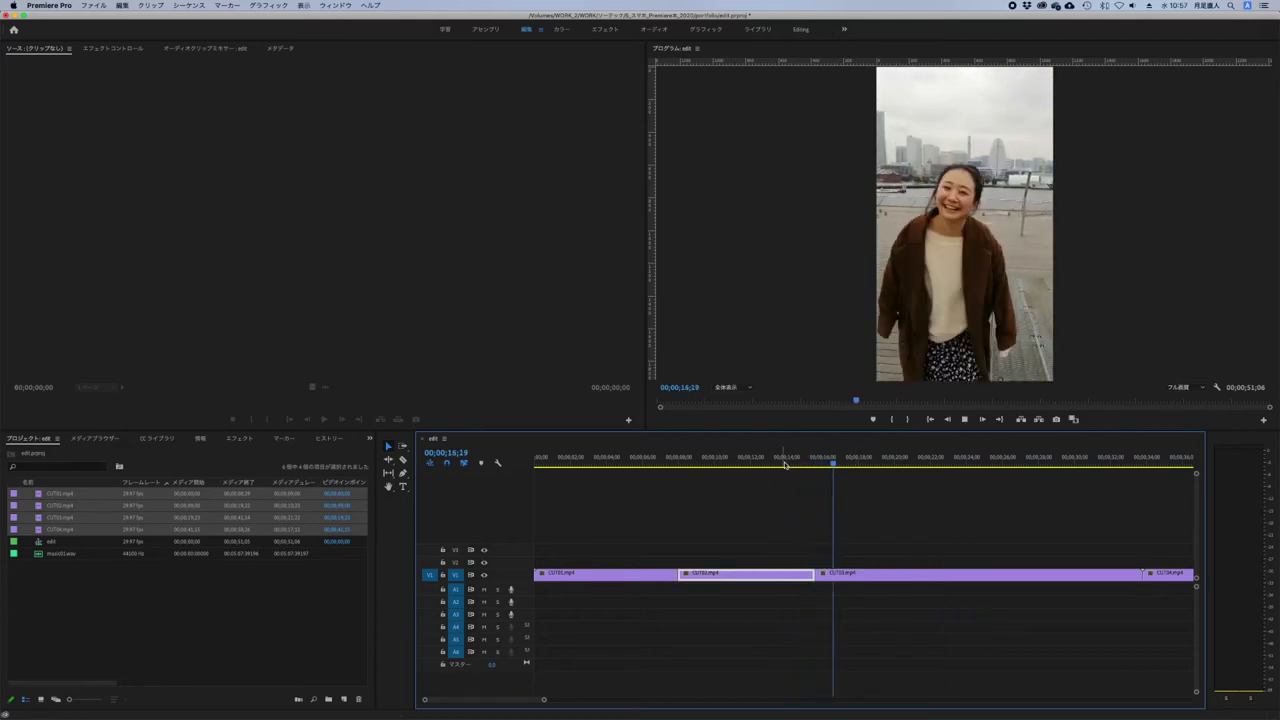
{"action": "key", "text": "space"}
{"action": "key", "text": "space"}
{"action": "left_click", "coordinate": [790, 461]}
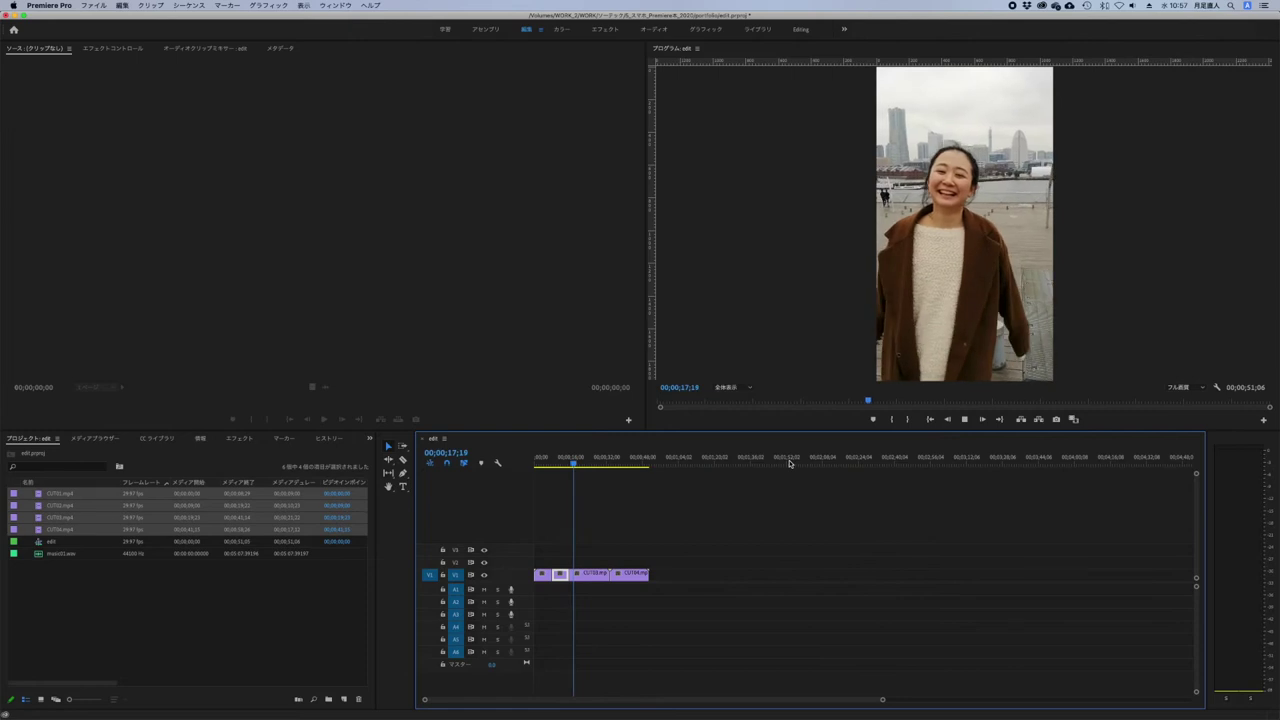
{"action": "left_click", "coordinate": [785, 462]}
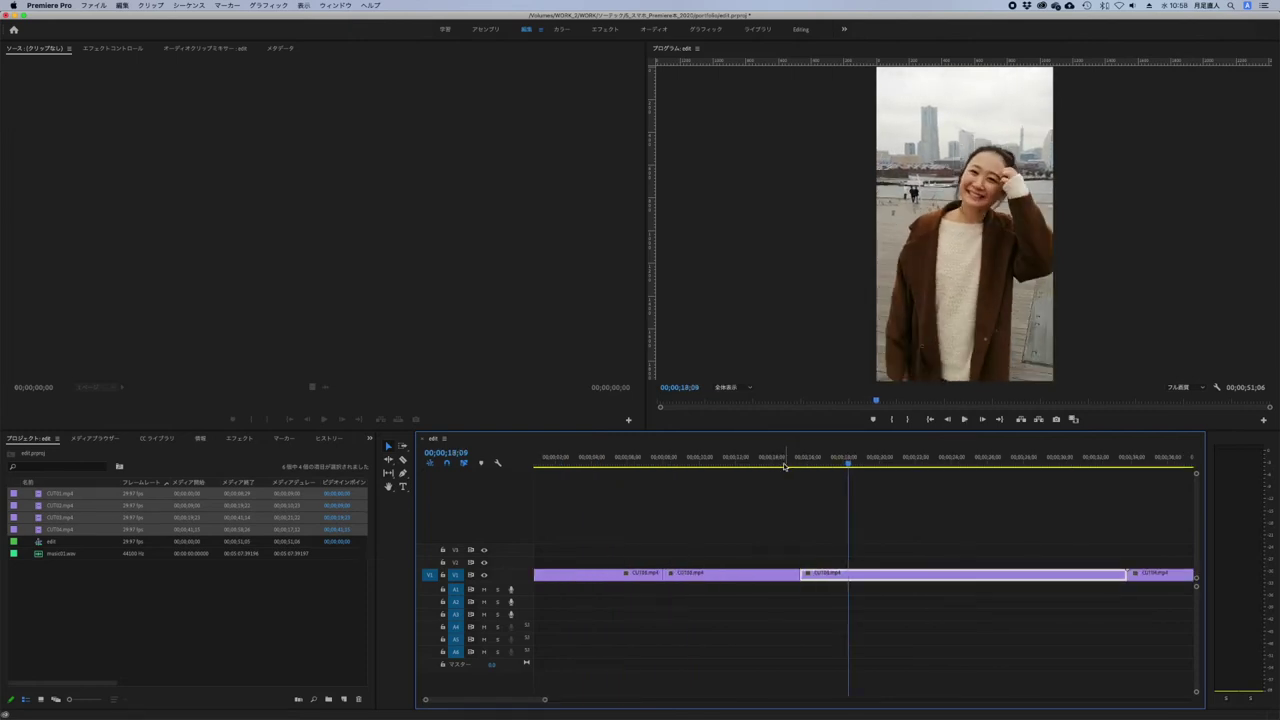
{"action": "left_click_drag", "start_coordinate": [785, 462], "coordinate": [946, 462]}
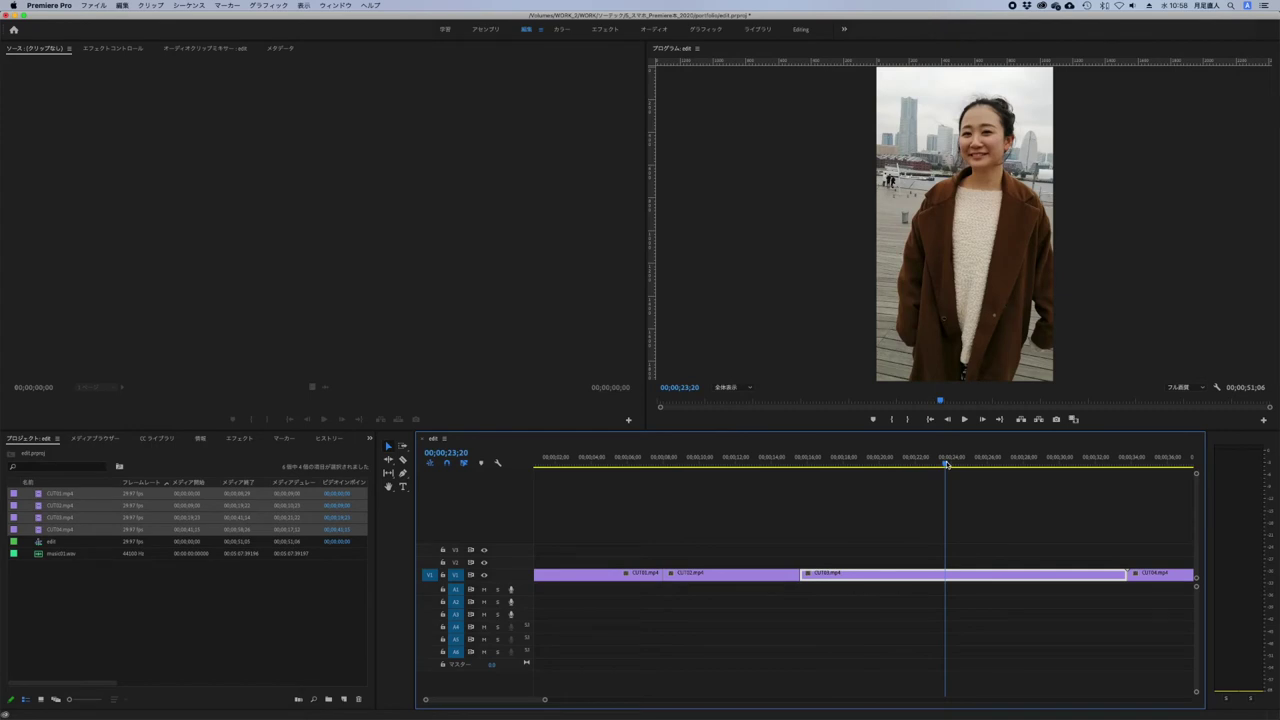
{"action": "left_click", "coordinate": [446, 452]}
- Razor CUT03 on V1 at 31;26
{"action": "type", "text": "3126"}
{"action": "key", "text": "Return"}
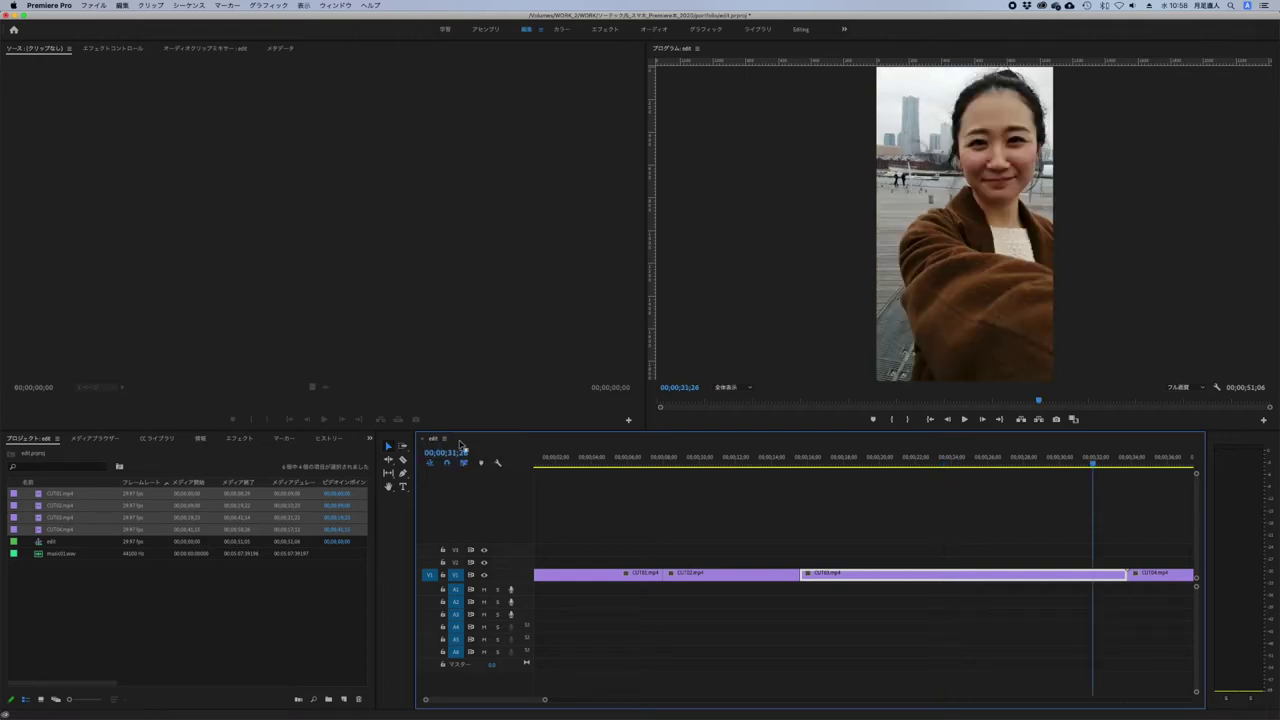
{"action": "scroll", "coordinate": [860, 583], "scroll_direction": "right", "scroll_amount": 3}
{"action": "scroll", "coordinate": [867, 585], "scroll_direction": "right", "scroll_amount": 2}
{"action": "key", "text": "c"}
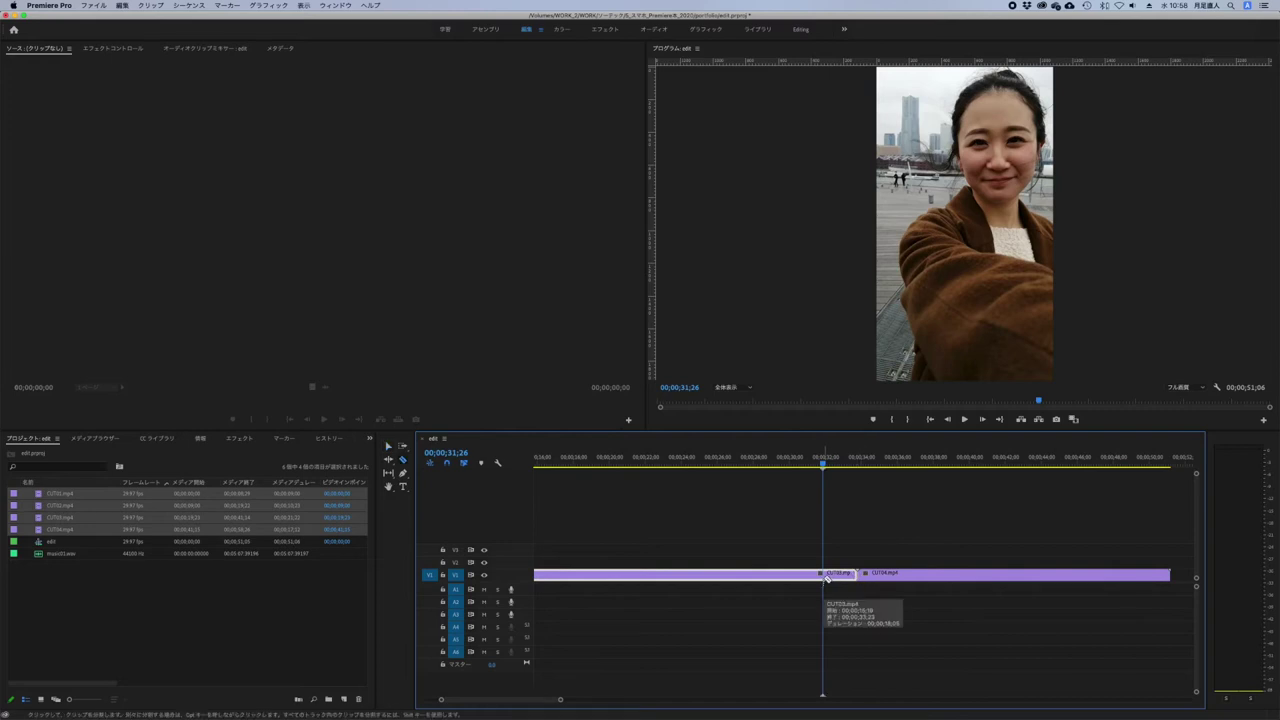
{"action": "left_click", "coordinate": [824, 576]}
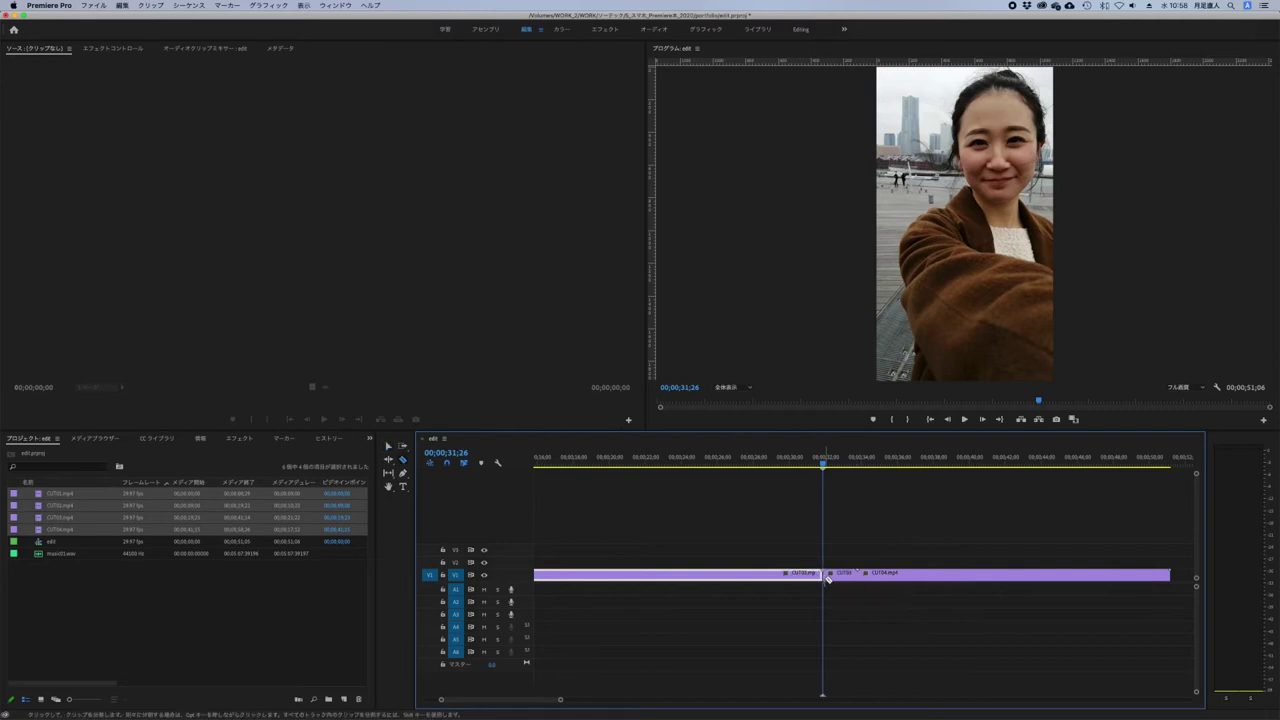
- Play and scrub around the new cut to check it, then return to the Selection tool
{"action": "left_click_drag", "start_coordinate": [821, 465], "coordinate": [767, 465]}
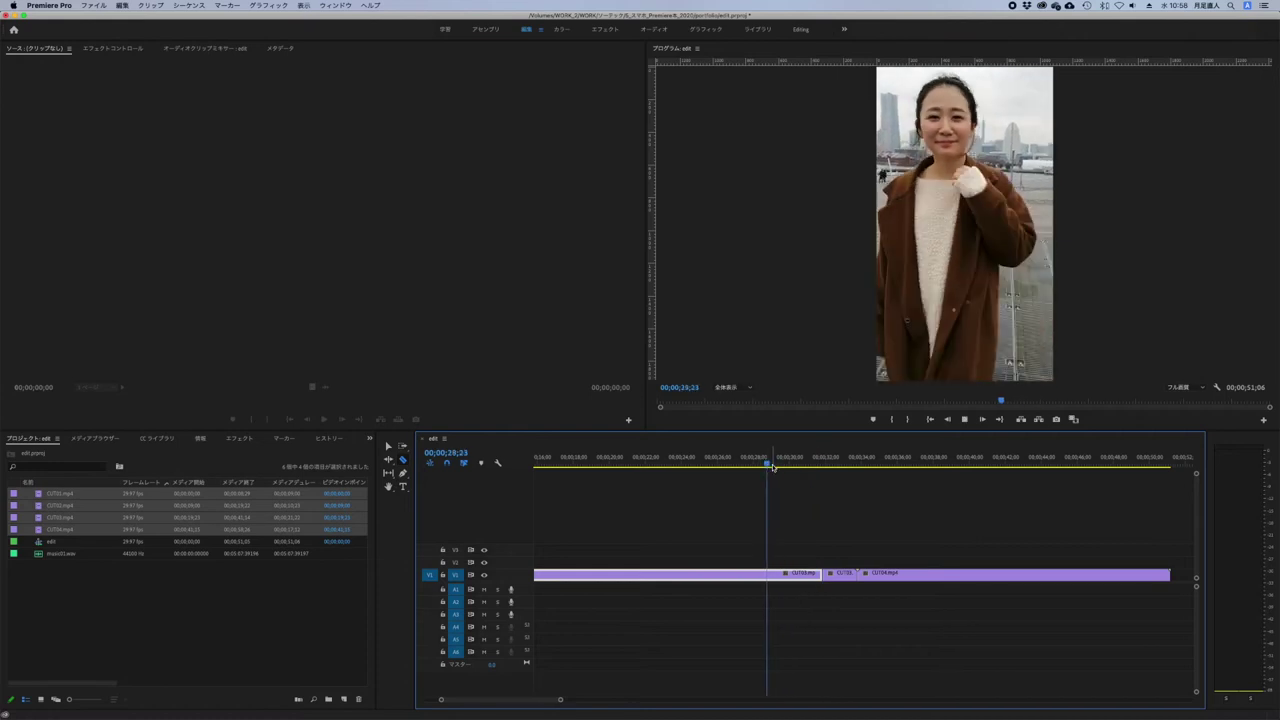
{"action": "key", "text": "space"}
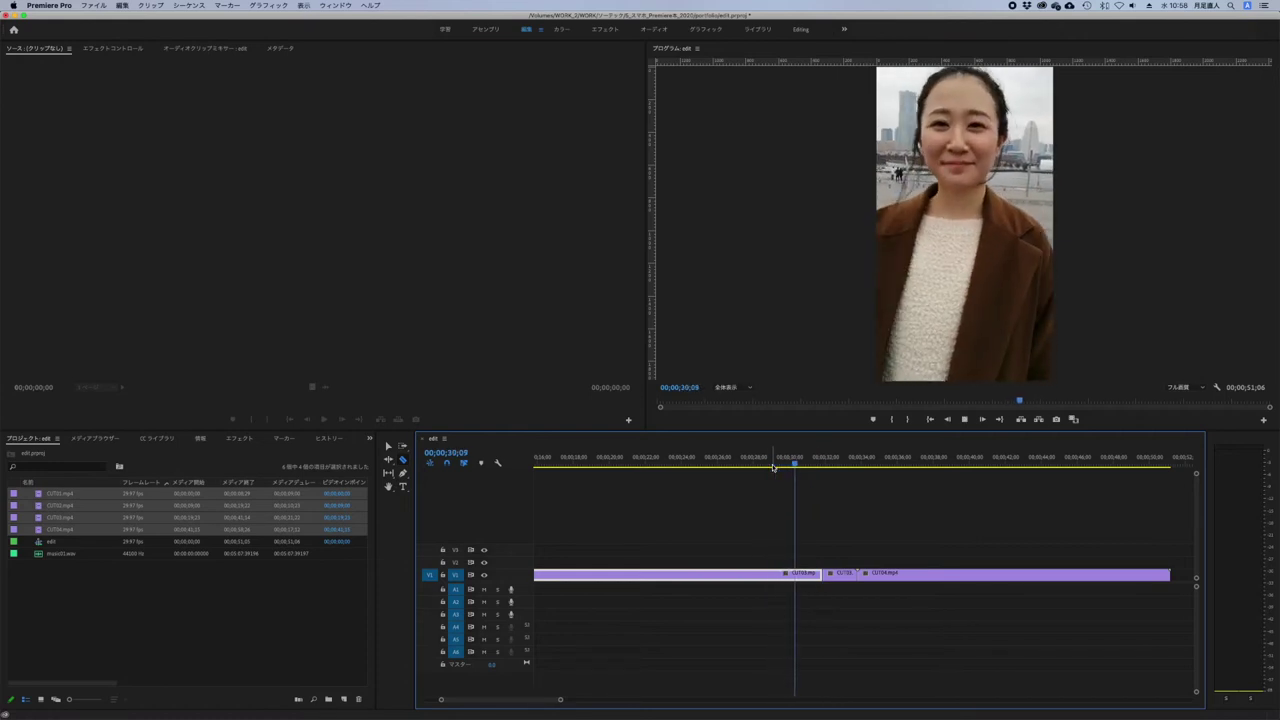
{"action": "key", "text": "space"}
{"action": "left_click_drag", "start_coordinate": [771, 461], "coordinate": [819, 458]}
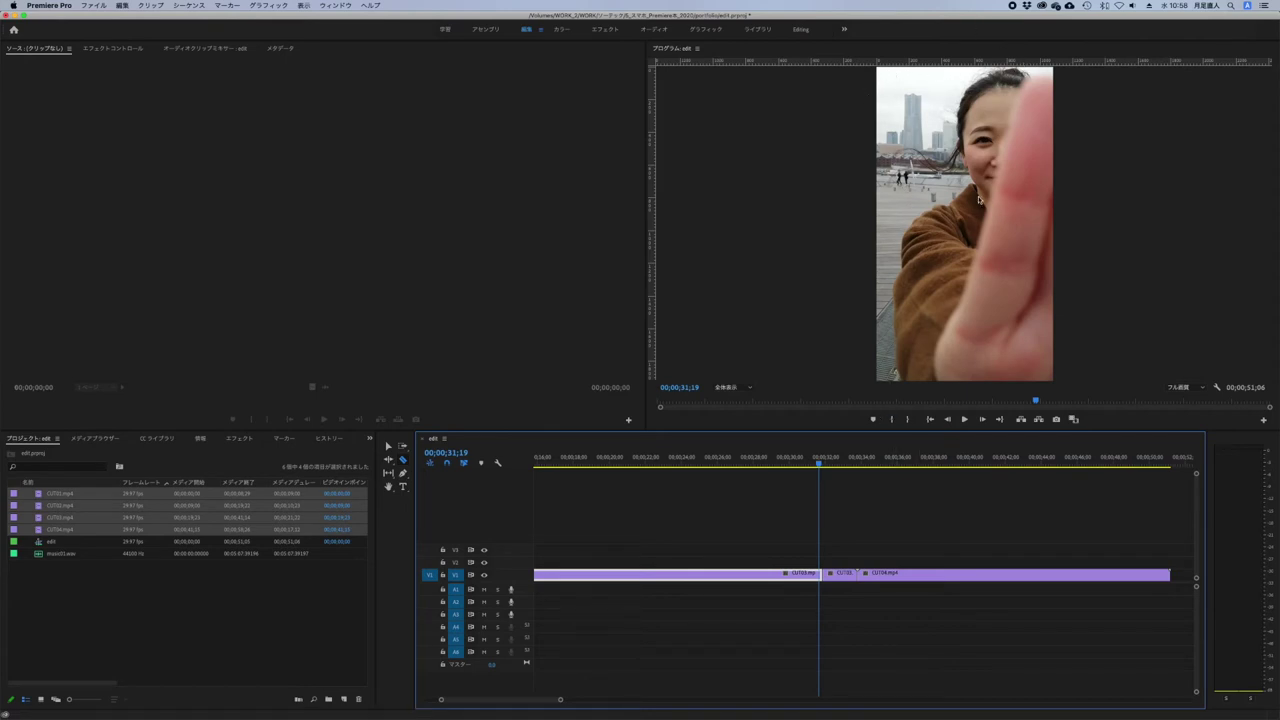
{"action": "mouse_move", "coordinate": [846, 462]}
{"action": "left_mouse_down"}
{"action": "mouse_move", "coordinate": [801, 464]}
{"action": "mouse_move", "coordinate": [823, 463]}
{"action": "left_mouse_up"}
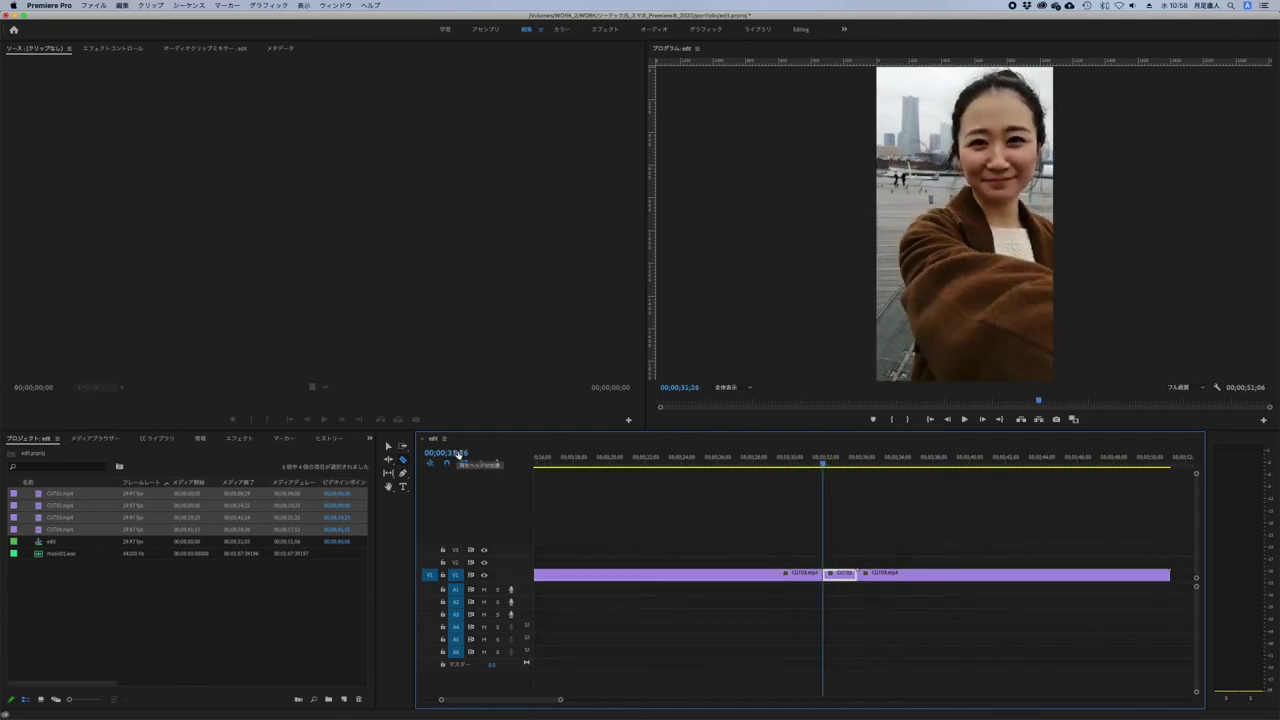
{"action": "key", "text": "v"}
{"action": "scroll", "coordinate": [829, 534], "scroll_direction": "left", "scroll_amount": 1}
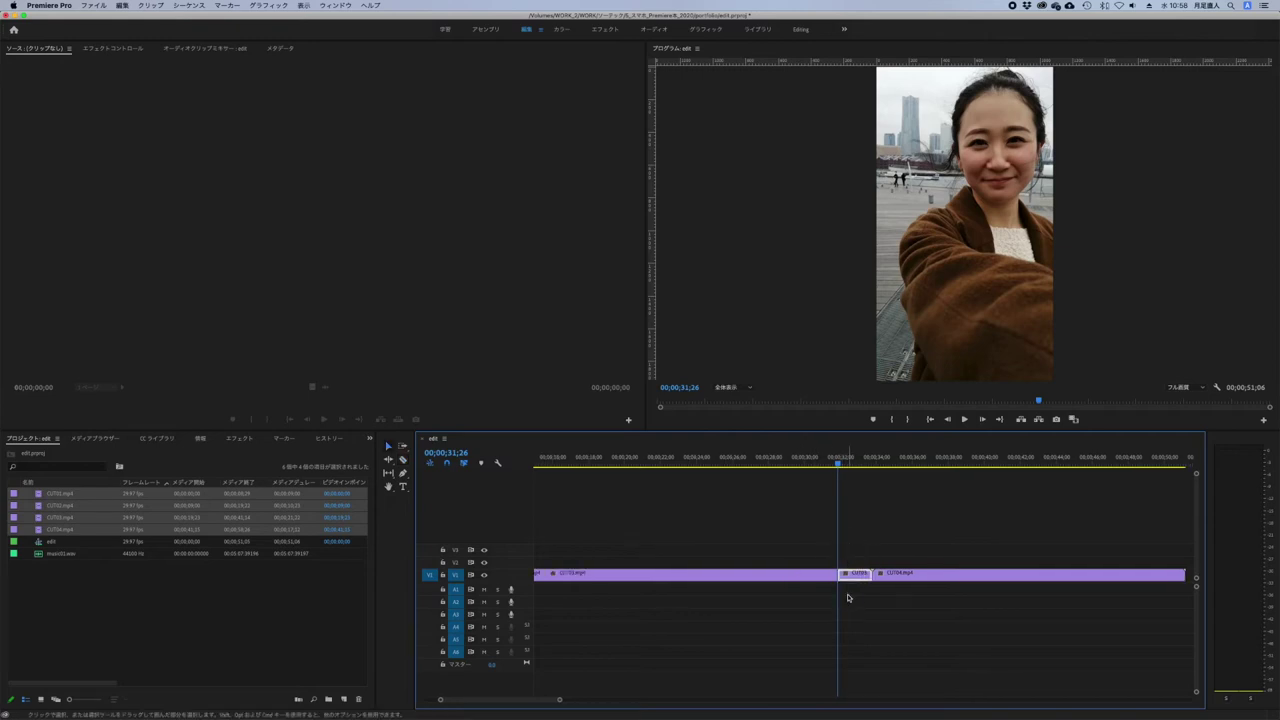
- Ripple-delete the short piece after CUT03, then play across the CUT03/CUT04 edit at 32;24
{"action": "key", "text": "alt+BackSpace"}
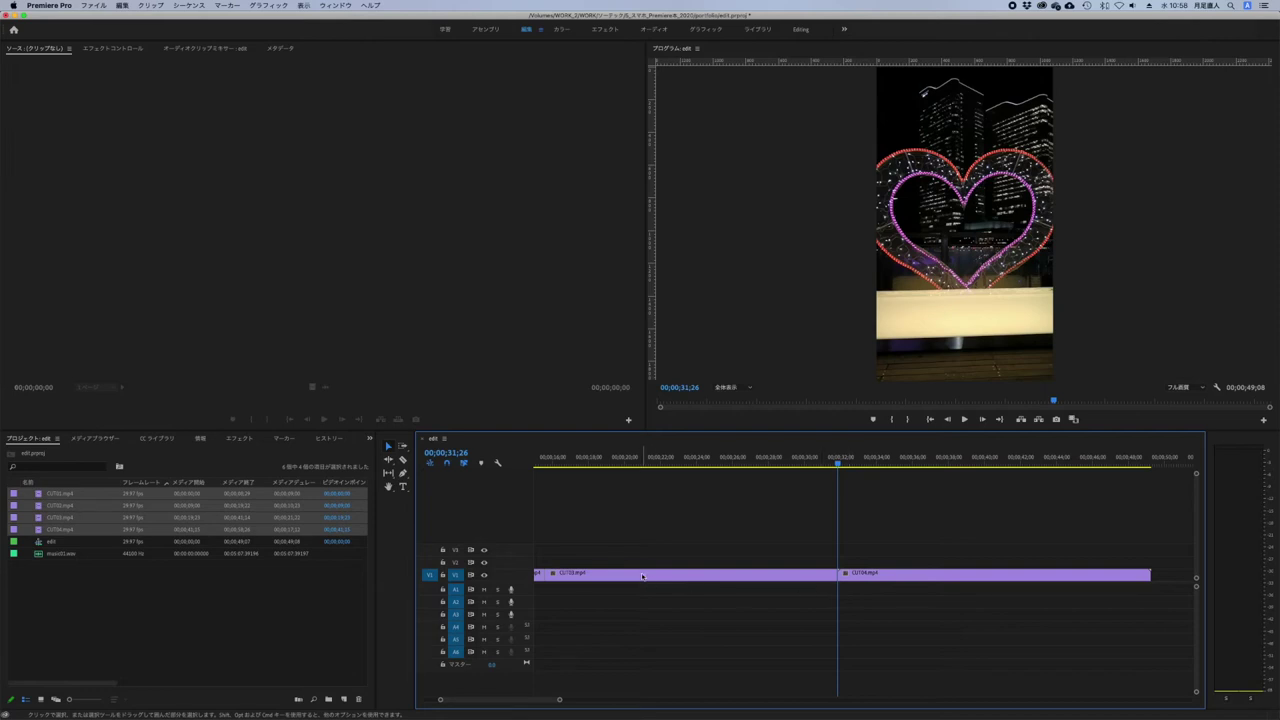
{"action": "left_click", "coordinate": [448, 453]}
{"action": "type", "text": "3224"}
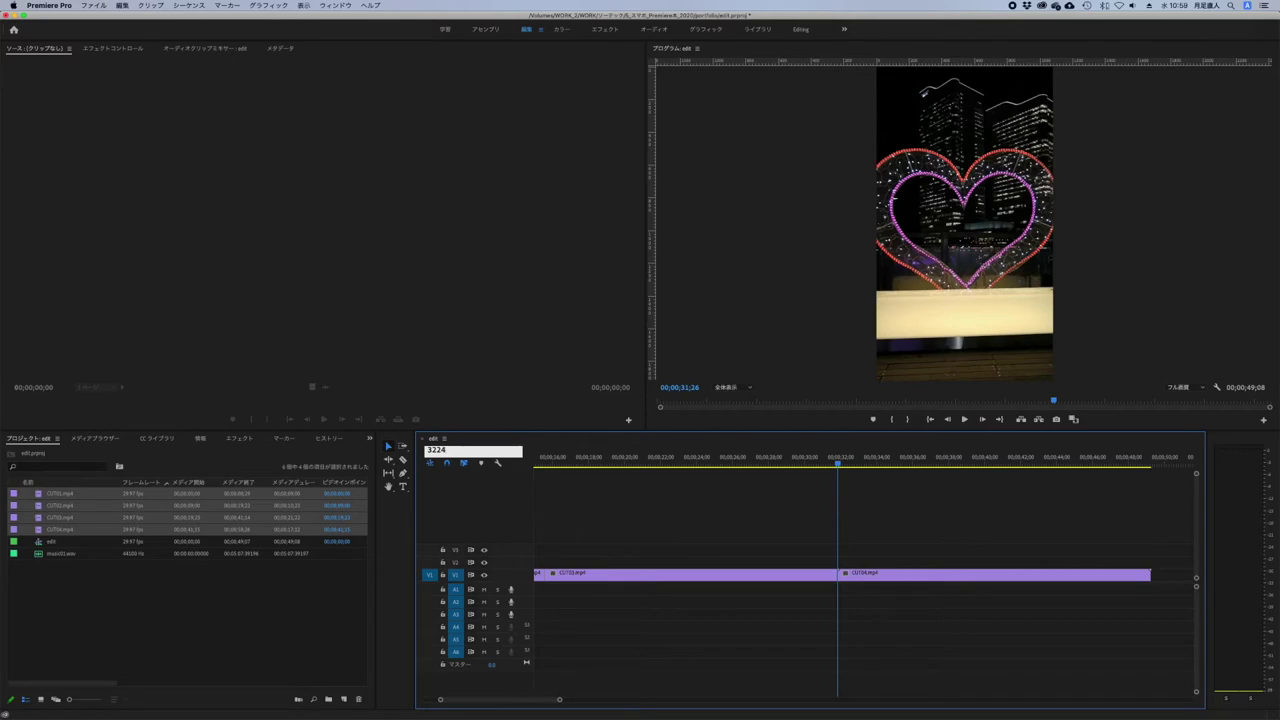
{"action": "key", "text": "Return"}
{"action": "left_click", "coordinate": [847, 577]}
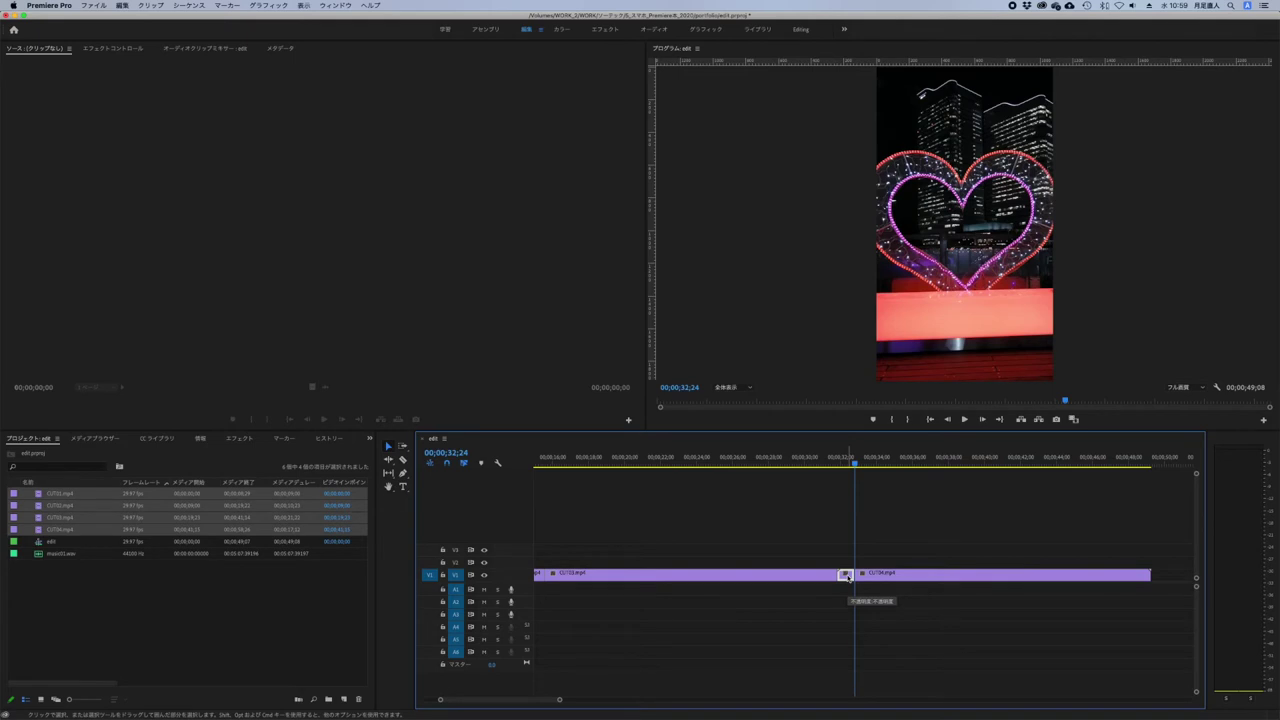
{"action": "key", "text": "shift+k"}
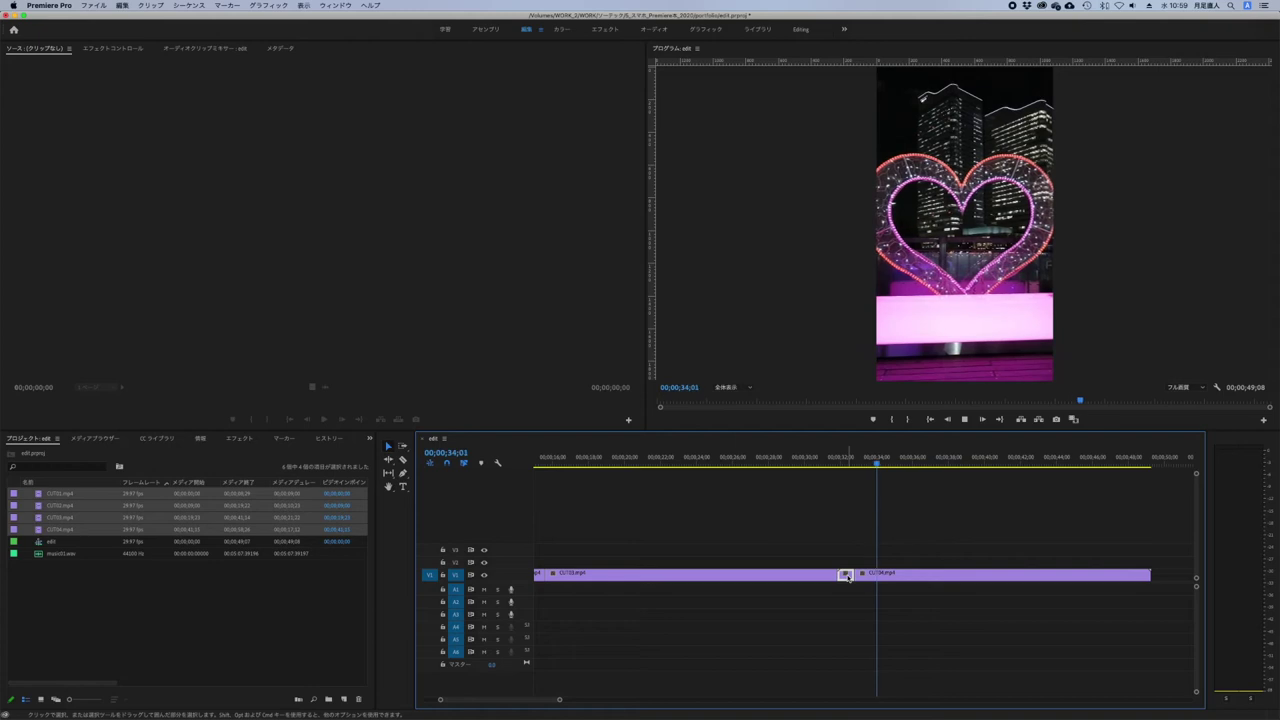
- Ripple-delete the gap at the CUT03/CUT04 edit, then return the playhead to 29;07
{"action": "left_click", "coordinate": [845, 575]}
{"action": "left_click", "coordinate": [846, 578]}
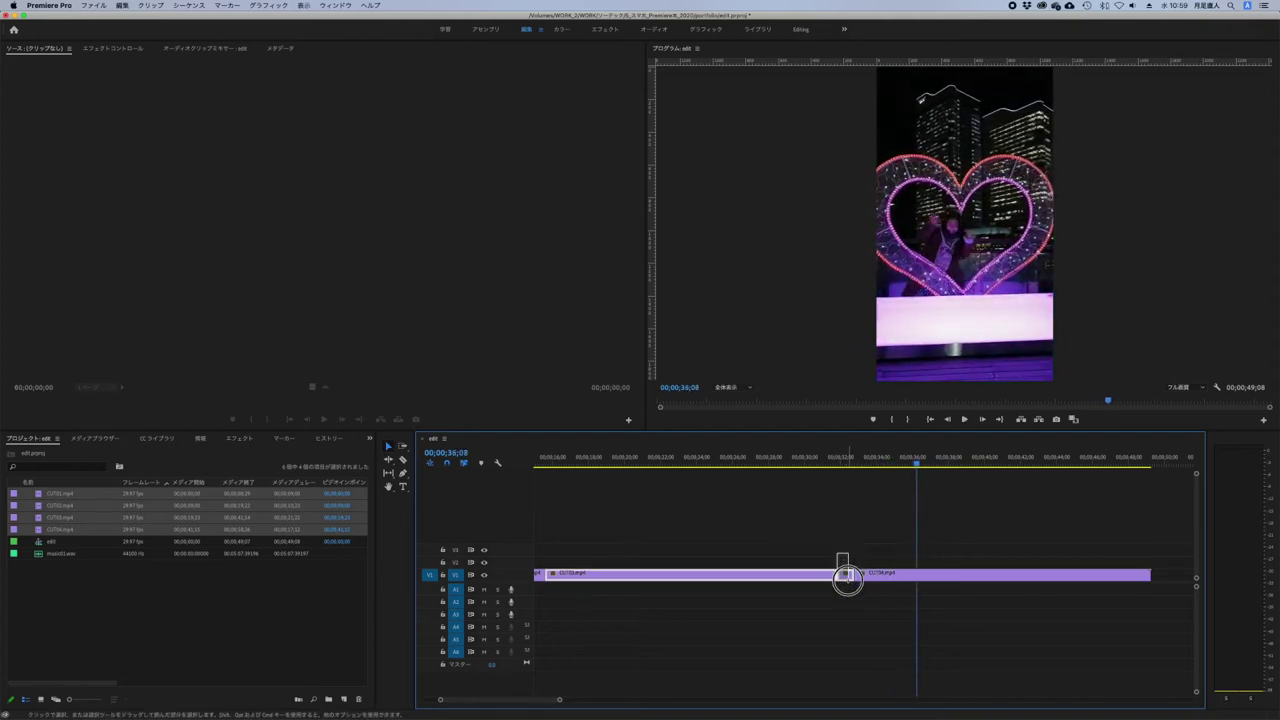
{"action": "left_click", "coordinate": [843, 594]}
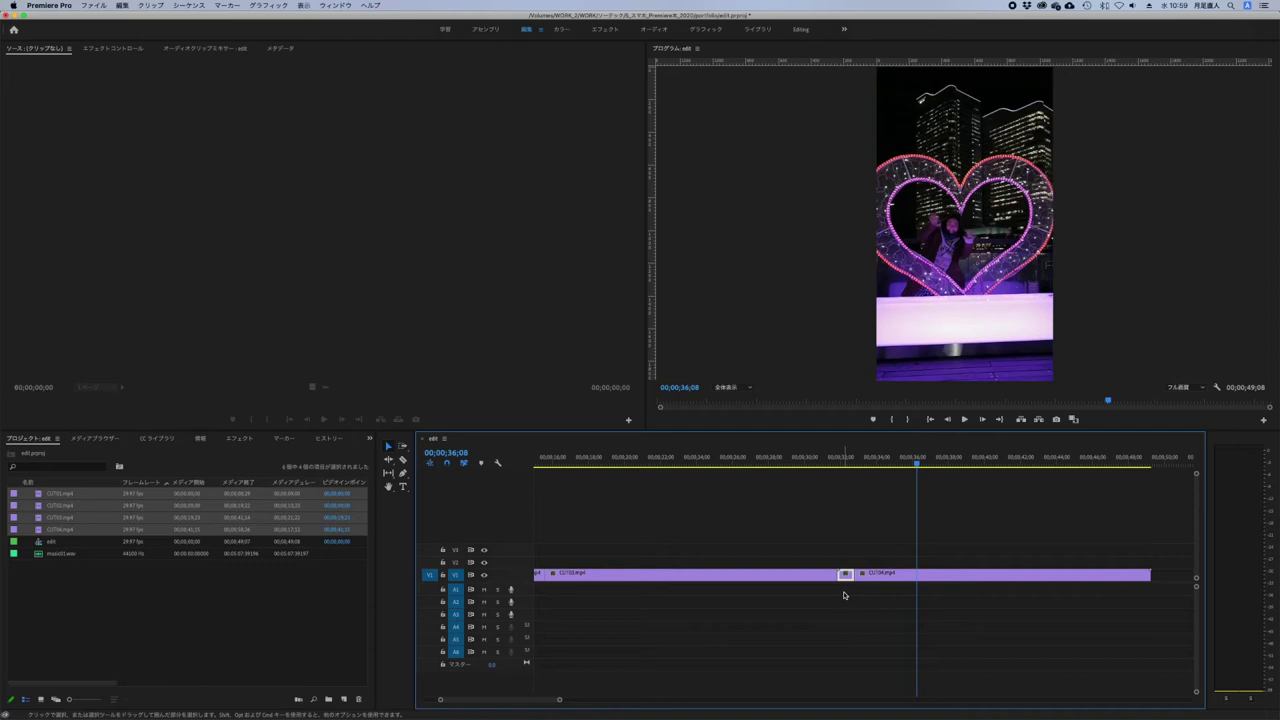
{"action": "key", "text": "Delete"}
{"action": "key", "text": "Up"}
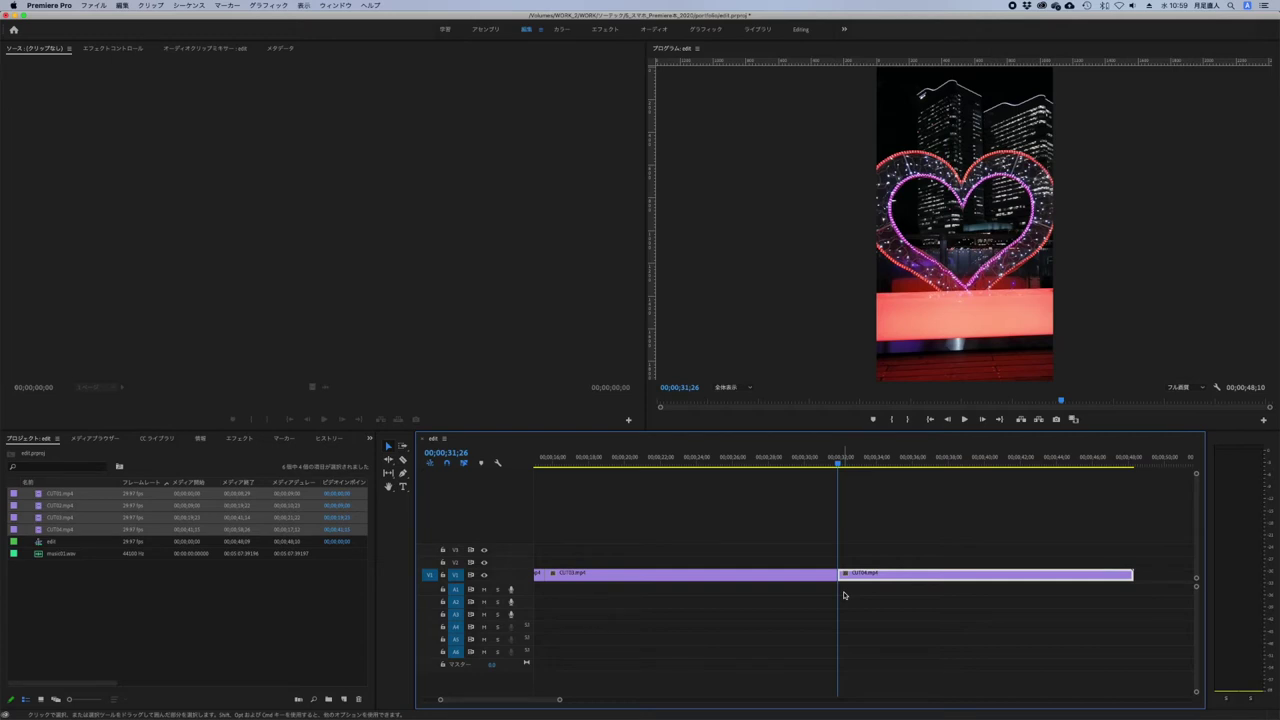
{"action": "left_click", "coordinate": [792, 460]}
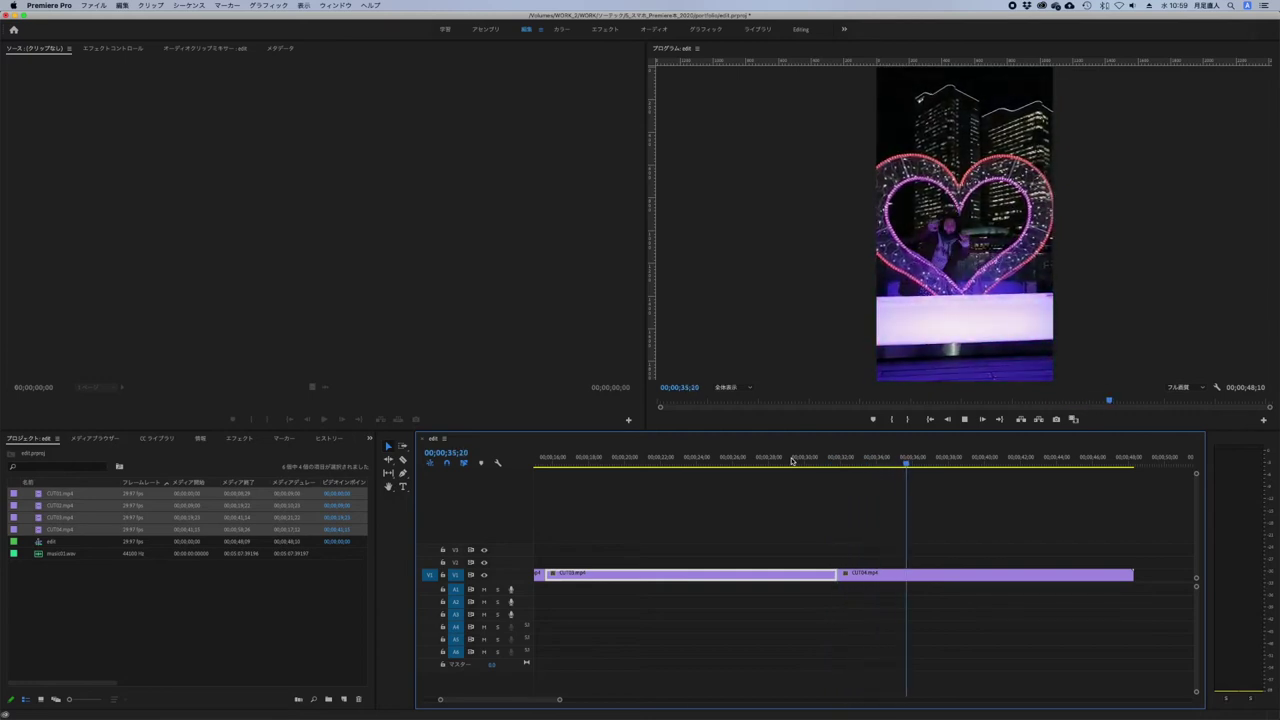
- Stop playback and razor-split CUT04 at 45;02
{"action": "key", "text": "space"}
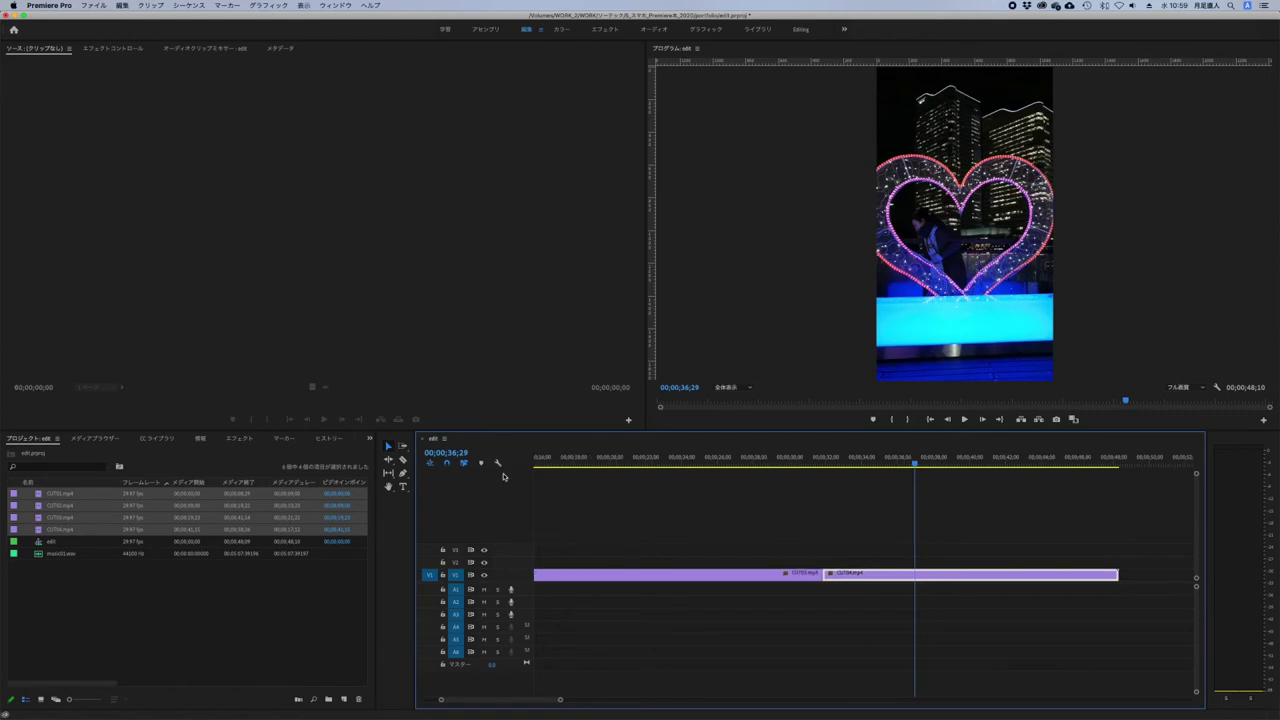
{"action": "left_click", "coordinate": [460, 453]}
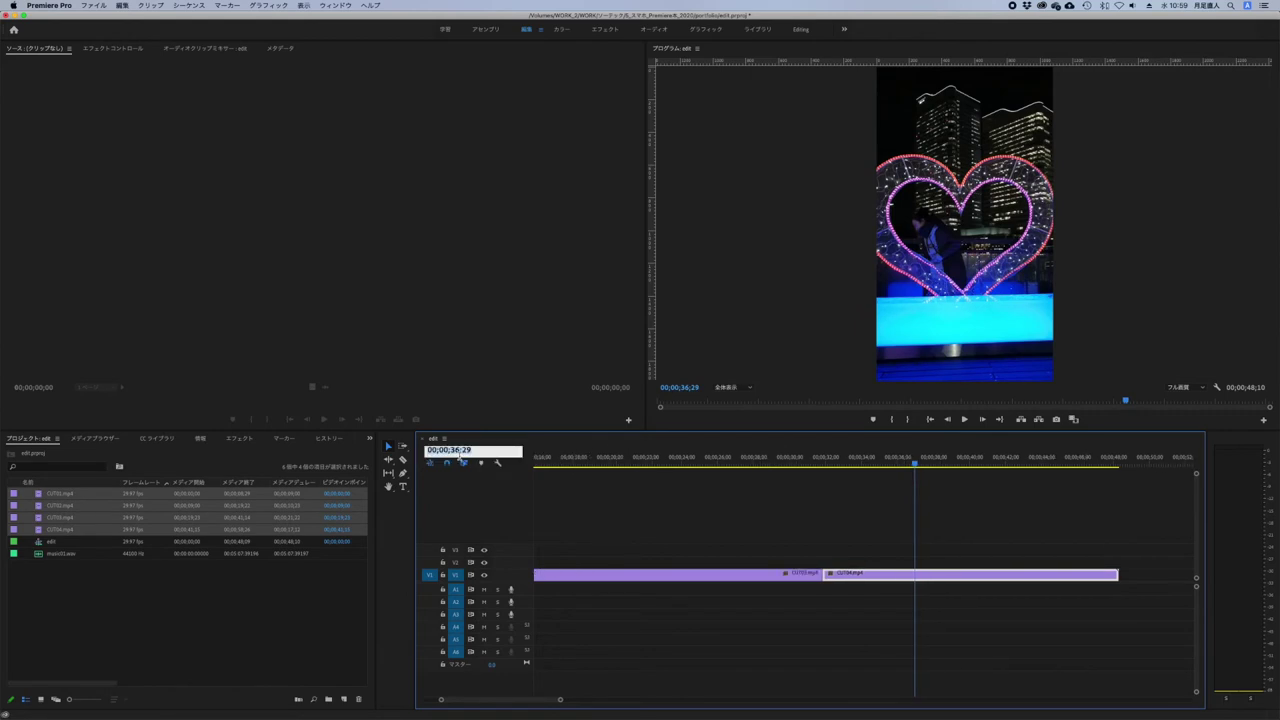
{"action": "type", "text": "45;02"}
{"action": "key", "text": "Return"}
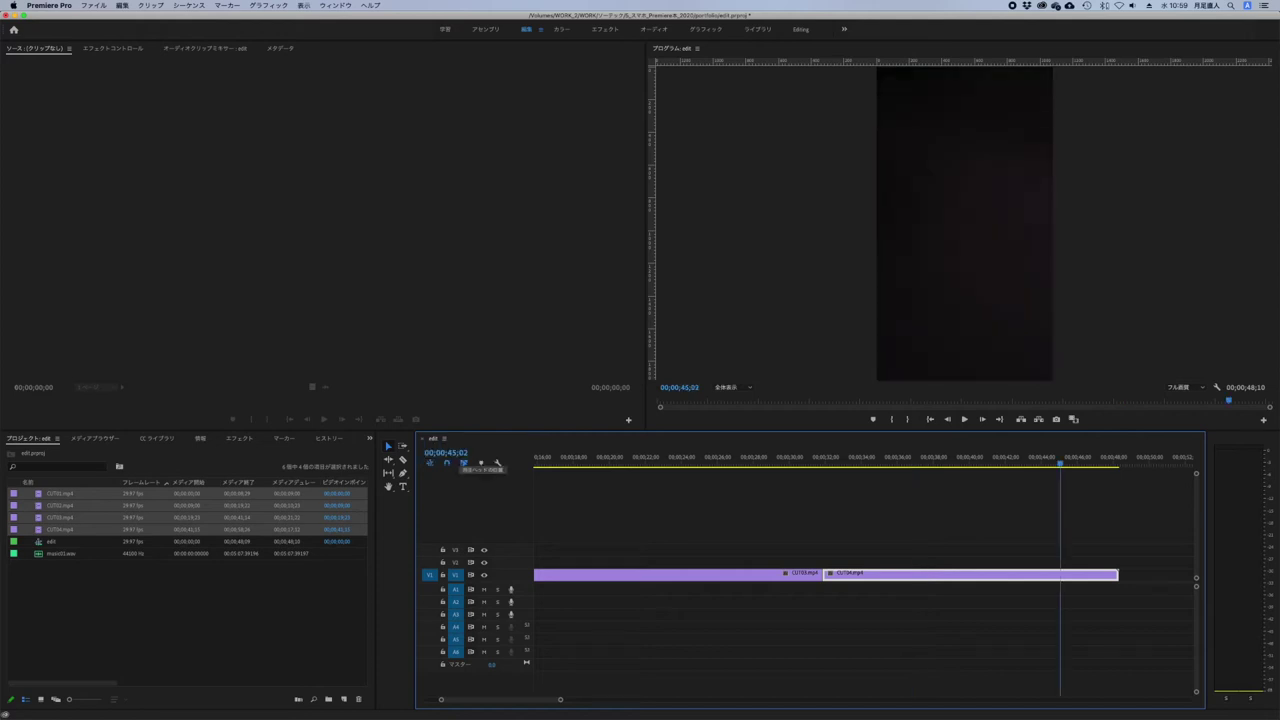
{"action": "key", "text": "c"}
{"action": "left_click", "coordinate": [1060, 574]}
{"action": "left_click_drag", "start_coordinate": [1004, 458], "coordinate": [1065, 466]}
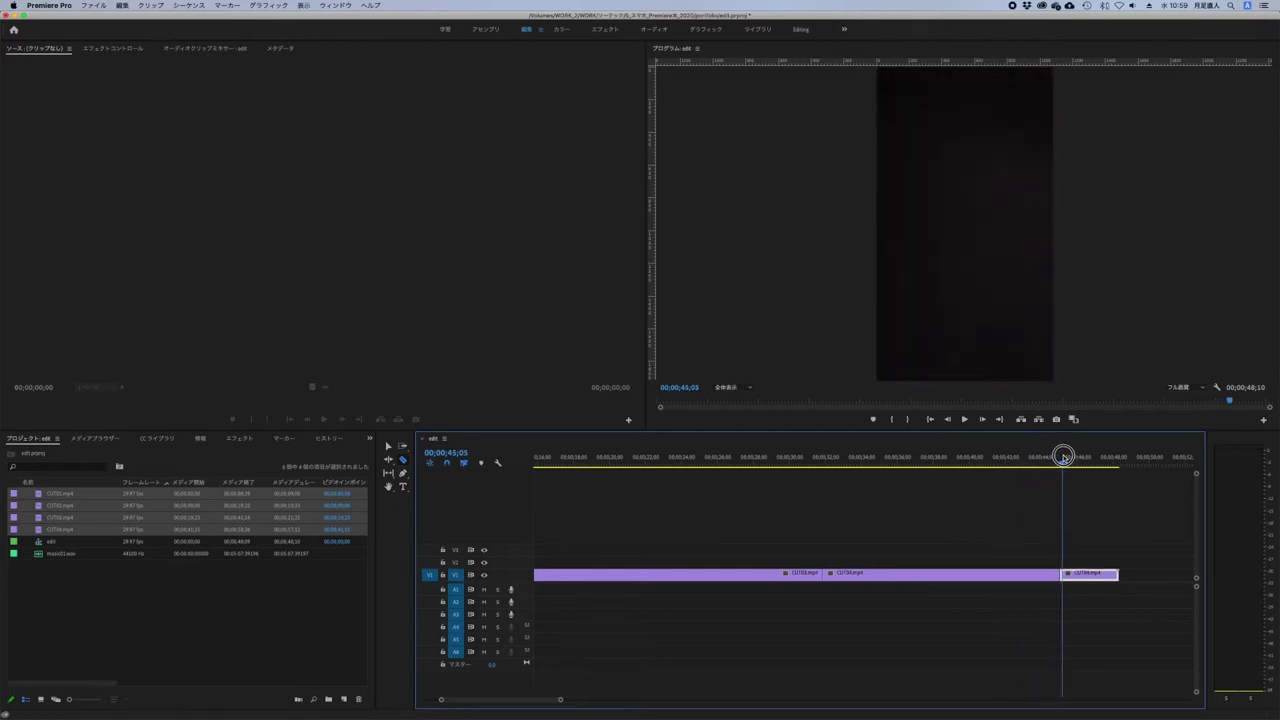
- Delete the trailing CUT04 piece so the sequence ends at 45;02, and return to about 31;00
{"action": "key", "text": "v"}
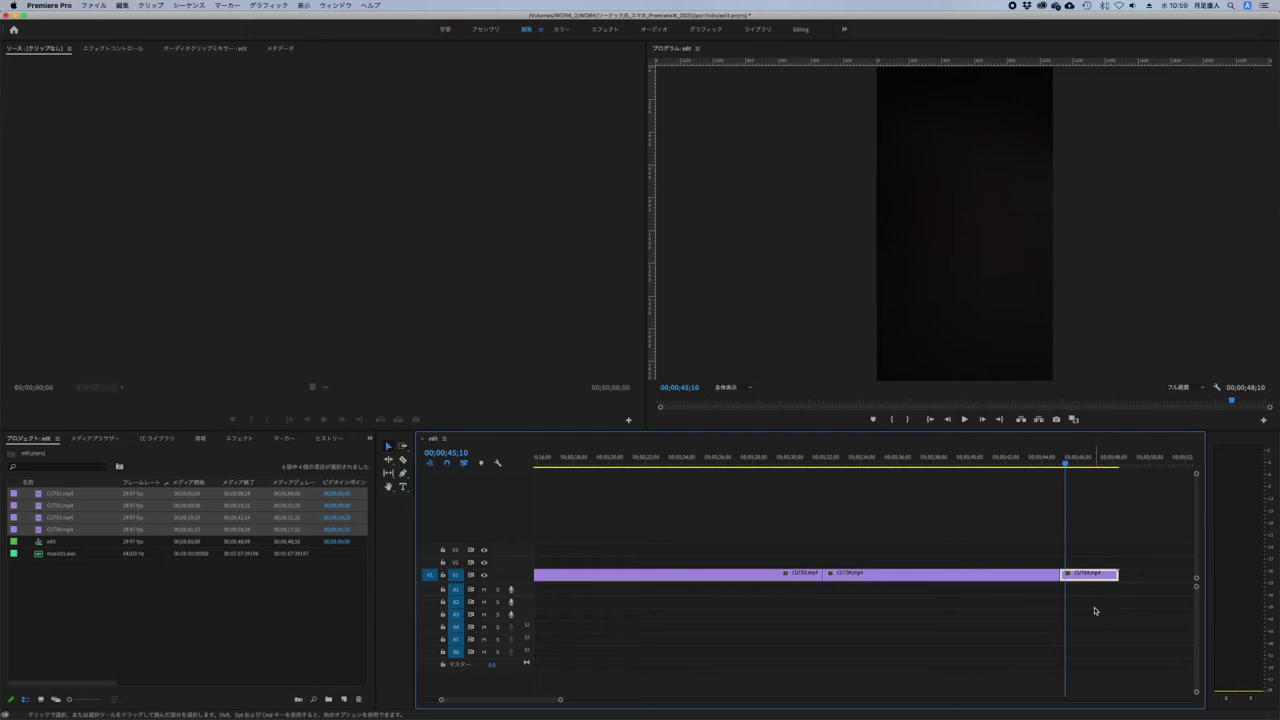
{"action": "key", "text": "Delete"}
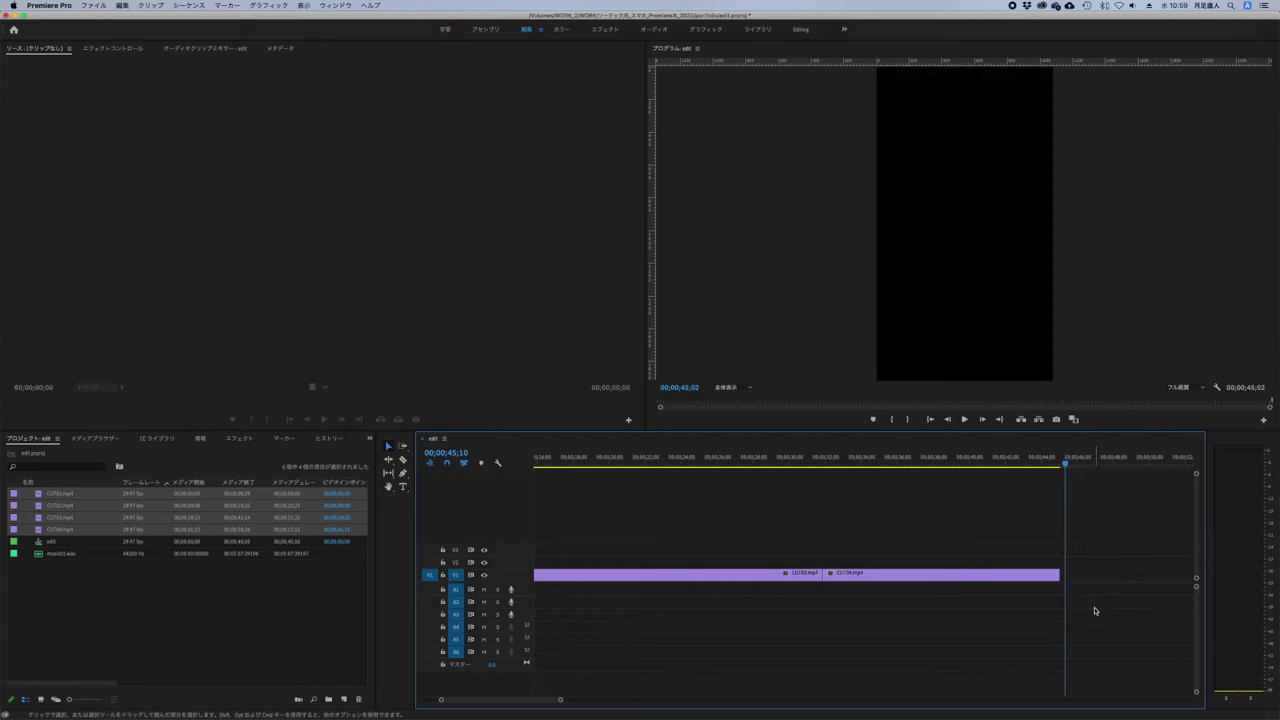
{"action": "left_click_drag", "start_coordinate": [790, 458], "coordinate": [818, 459]}
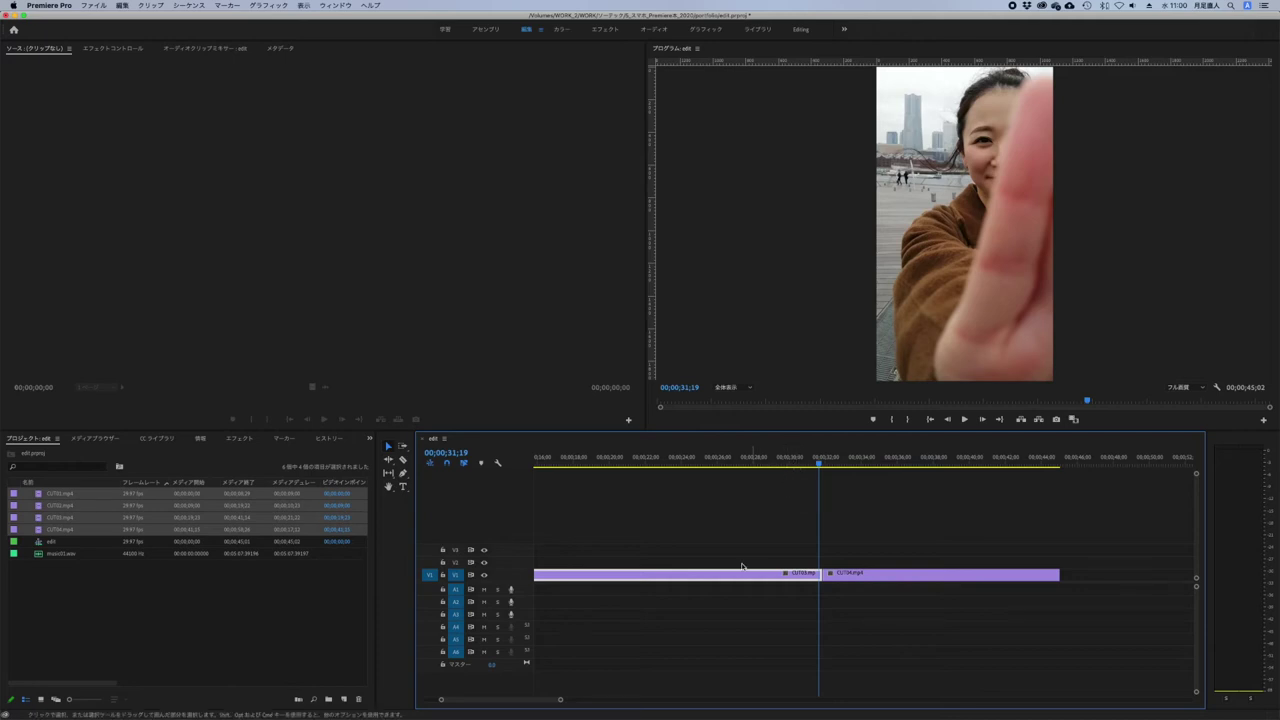
- Jump the playhead to 31 and step frame by frame around the CUT03/CUT04 cut
{"action": "left_click", "coordinate": [451, 455]}
{"action": "type", "text": "3115"}
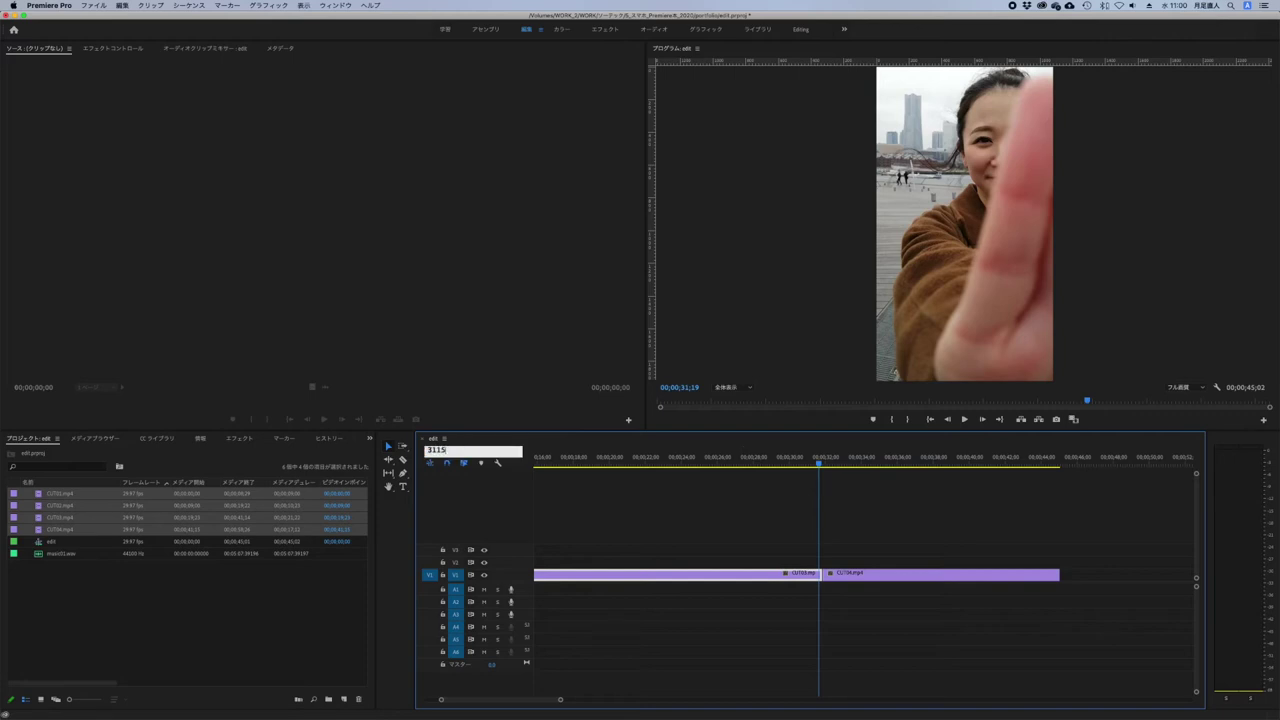
{"action": "key", "text": "Return"}
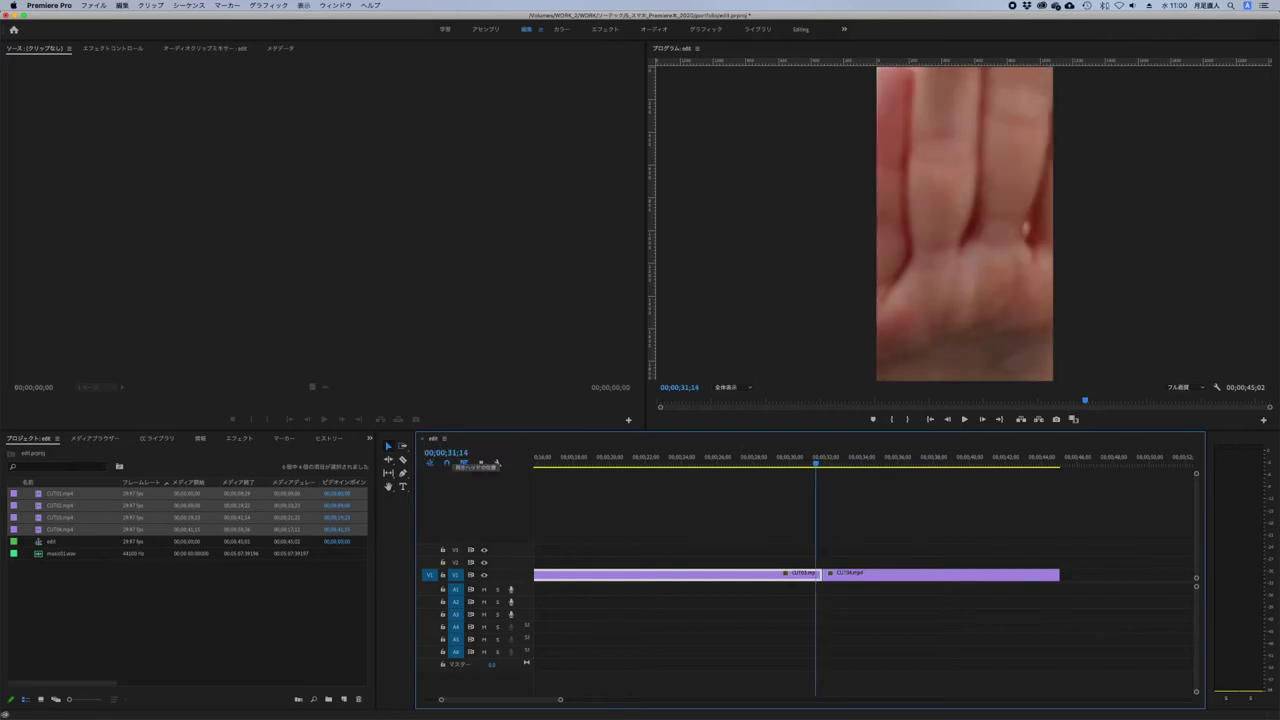
{"action": "key", "text": "Left"}
{"action": "key", "text": "Left"}
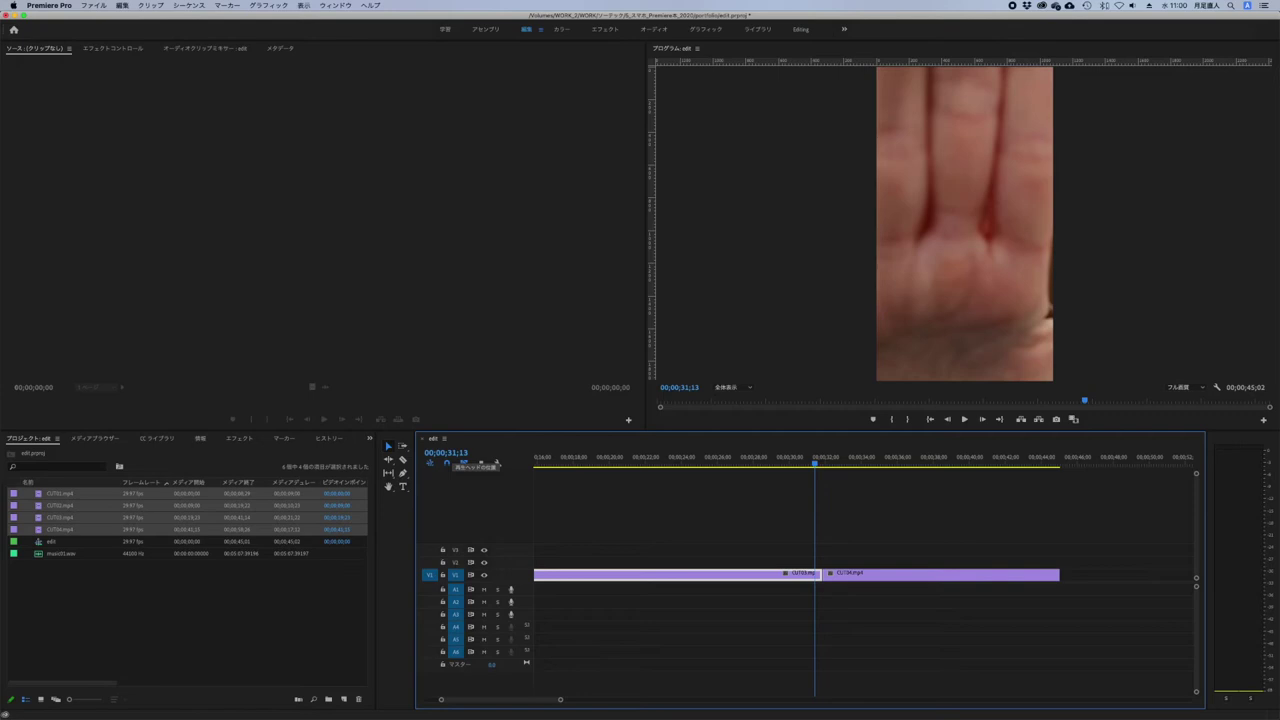
{"action": "key", "text": "Left"}
{"action": "key", "text": "Left"}
{"action": "key", "text": "Left"}
{"action": "key", "text": "Right"}
{"action": "key", "text": "Right"}
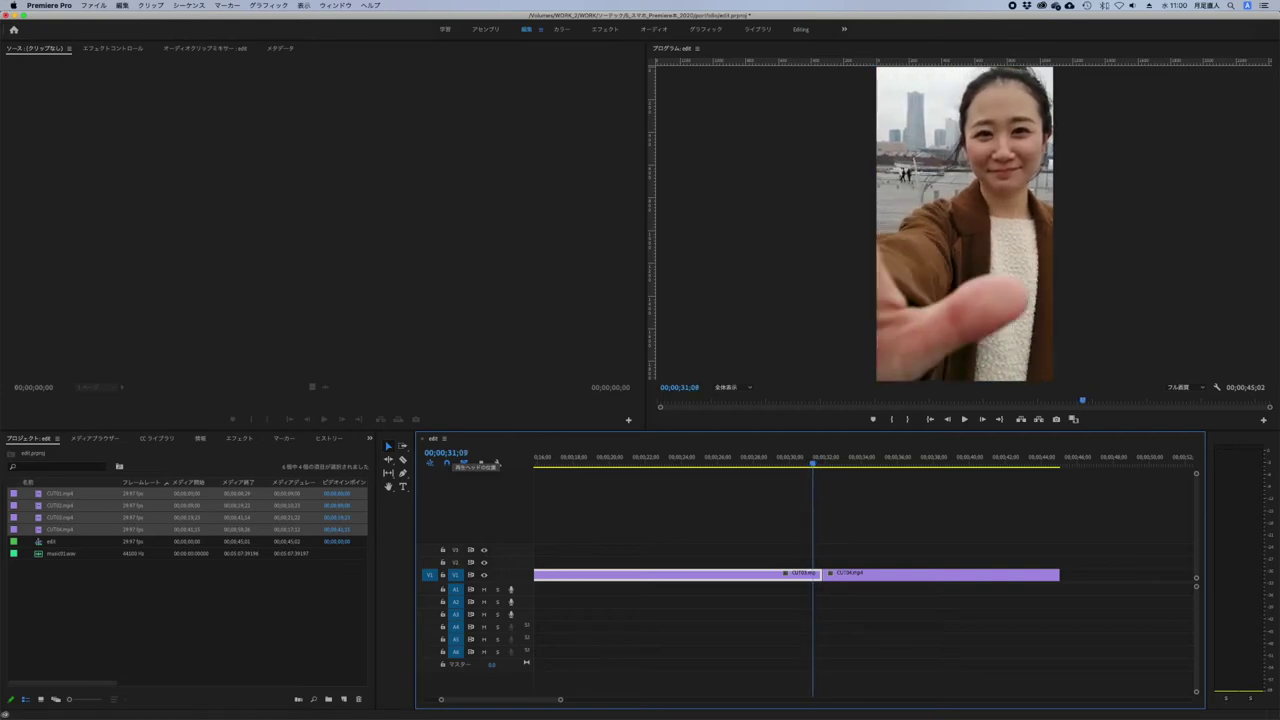
{"action": "key", "text": "Right"}
{"action": "key", "text": "Right"}
{"action": "key", "text": "Right"}
{"action": "key", "text": "Right"}
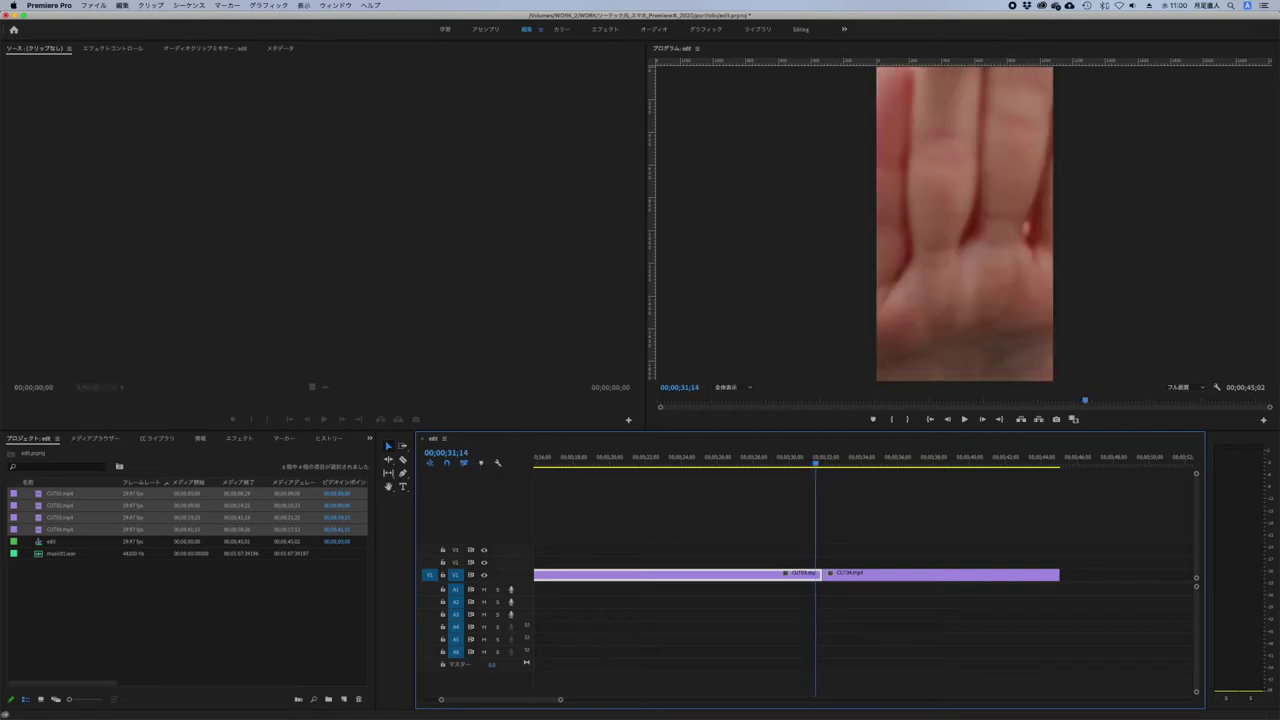
{"action": "key", "text": "Right"}
{"action": "key", "text": "Right"}
{"action": "key", "text": "Right"}
{"action": "key", "text": "Right"}
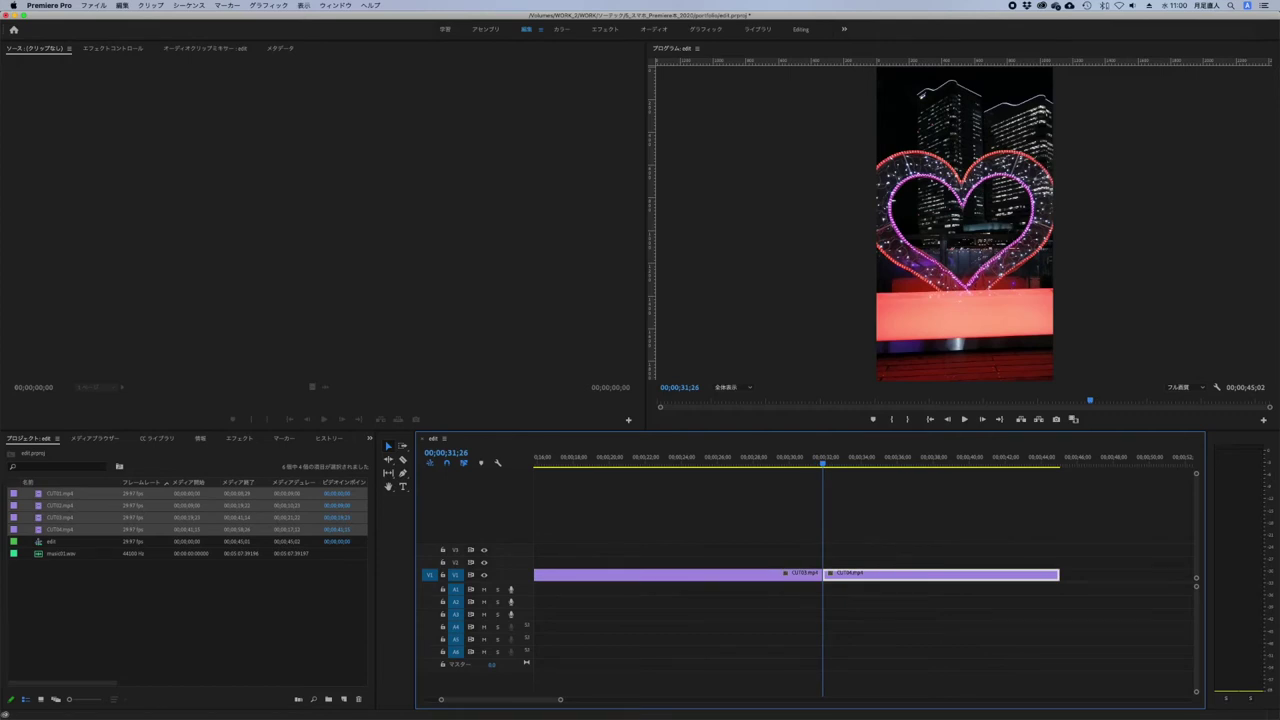
{"action": "key", "text": "Left"}
{"action": "key", "text": "Left"}
{"action": "key", "text": "Left"}
{"action": "key", "text": "Left"}
{"action": "key", "text": "Left"}
{"action": "key", "text": "Left"}
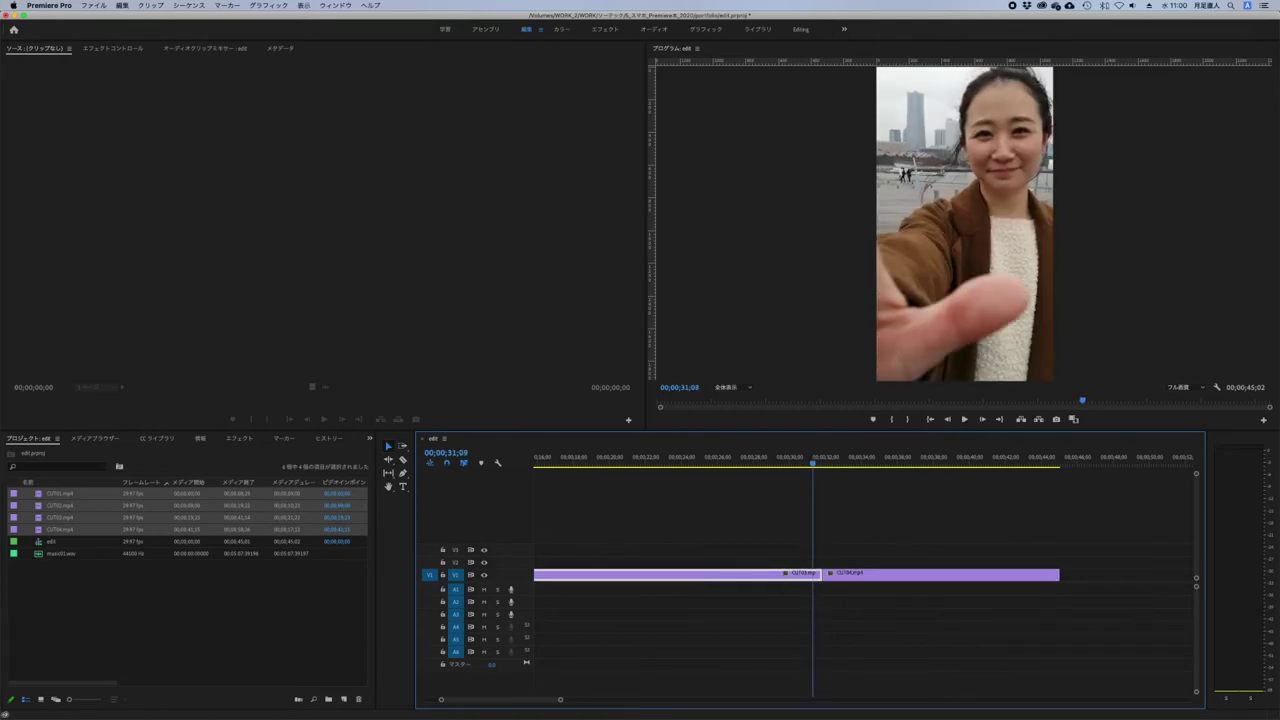
{"action": "key", "text": "Right"}
{"action": "key", "text": "Right"}
{"action": "key", "text": "Right"}
{"action": "key", "text": "Right"}
{"action": "key", "text": "Right"}
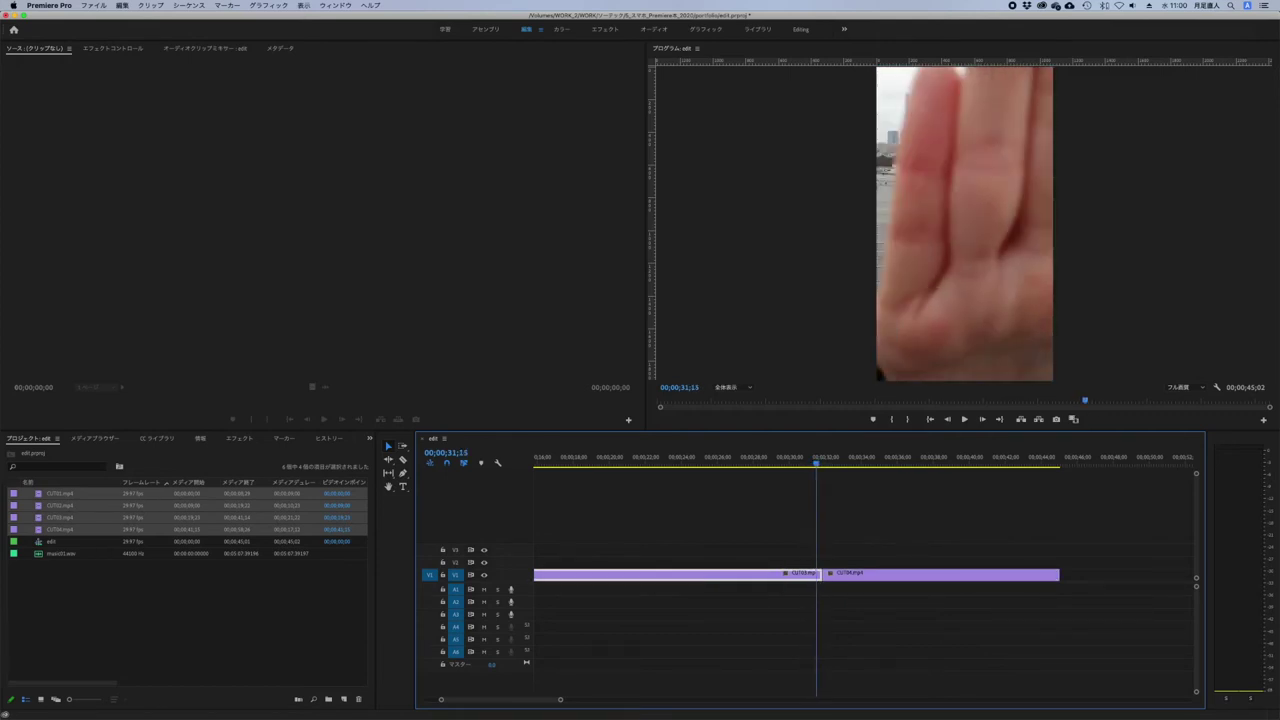
- Settle on 31;15, where the hand fully covers the shot, zooming the timeline in
{"action": "key", "text": "Left"}
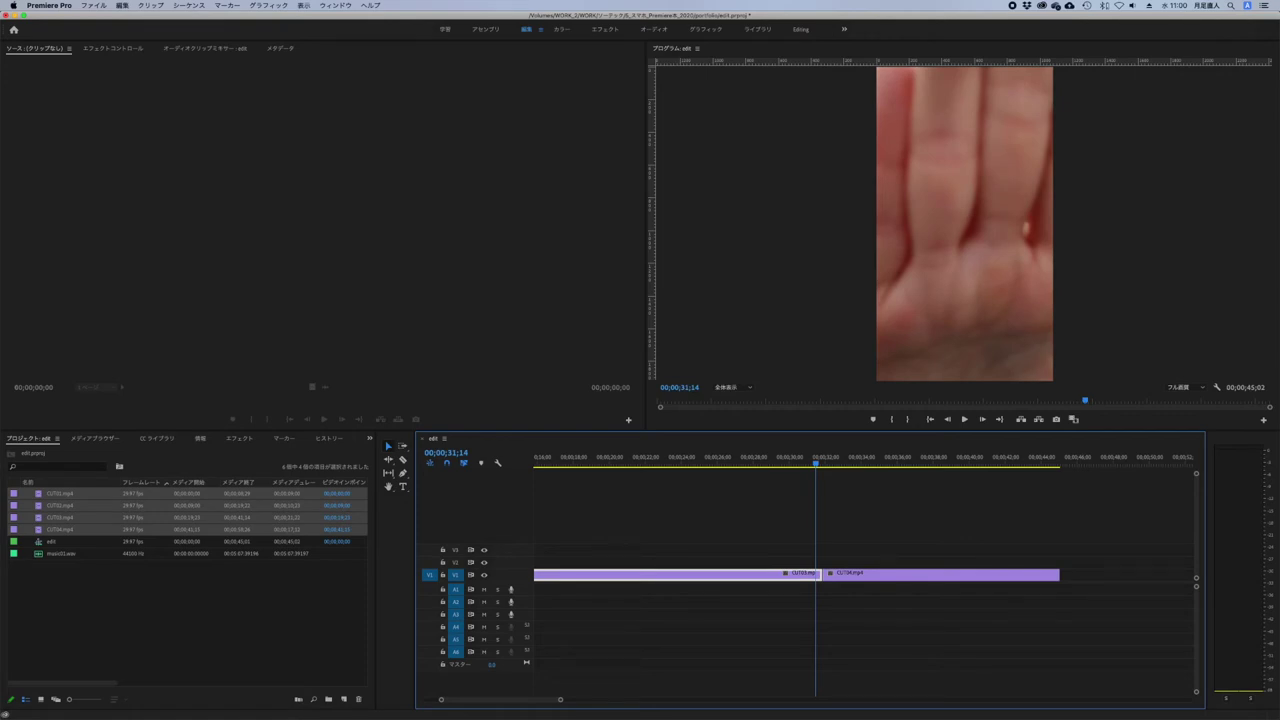
{"action": "key", "text": "Right"}
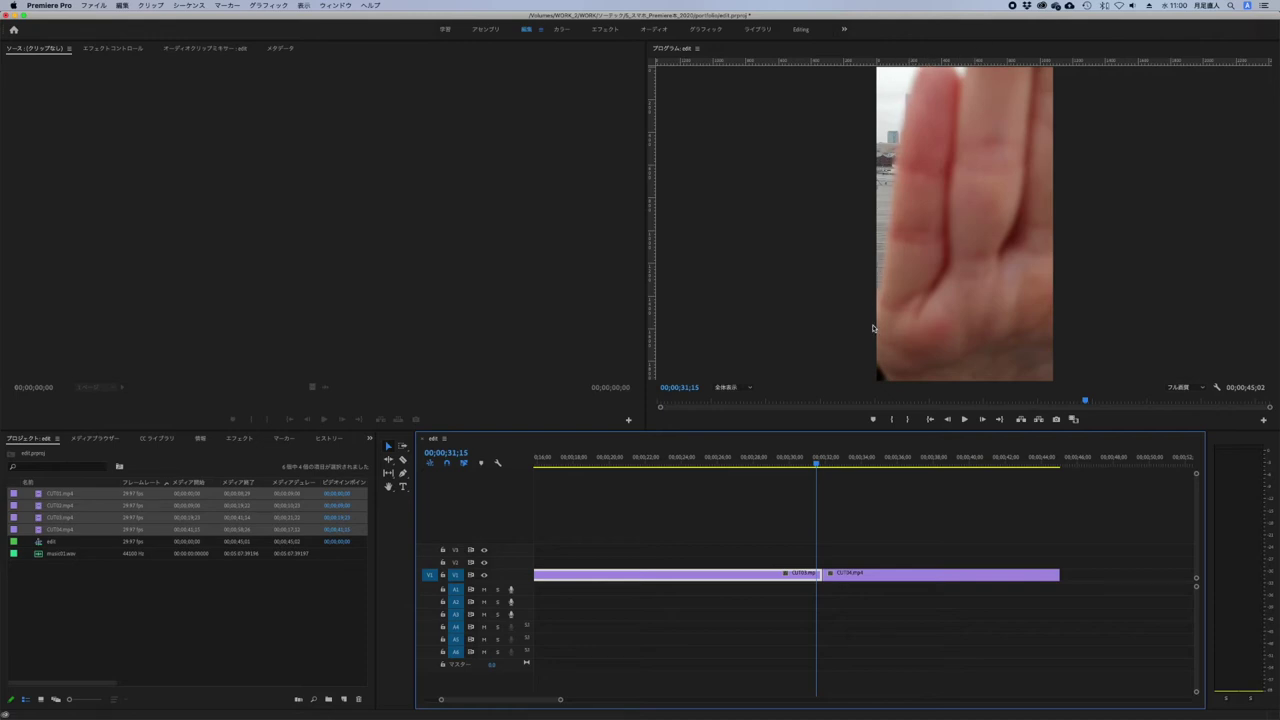
{"action": "key", "text": "Right"}
{"action": "key", "text": "Right"}
{"action": "key", "text": "Right"}
{"action": "key", "text": "Right"}
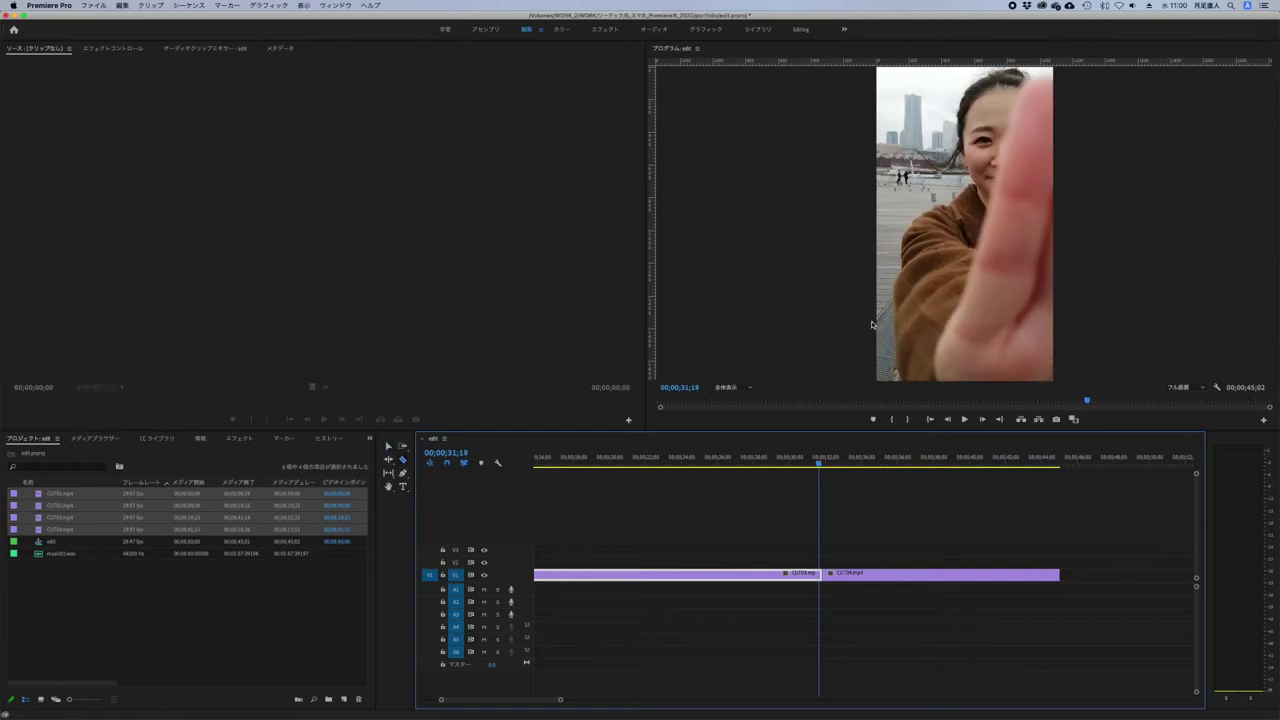
{"action": "key", "text": "="}
{"action": "key", "text": "="}
{"action": "key", "text": "Left"}
{"action": "key", "text": "Left"}
{"action": "key", "text": "Left"}
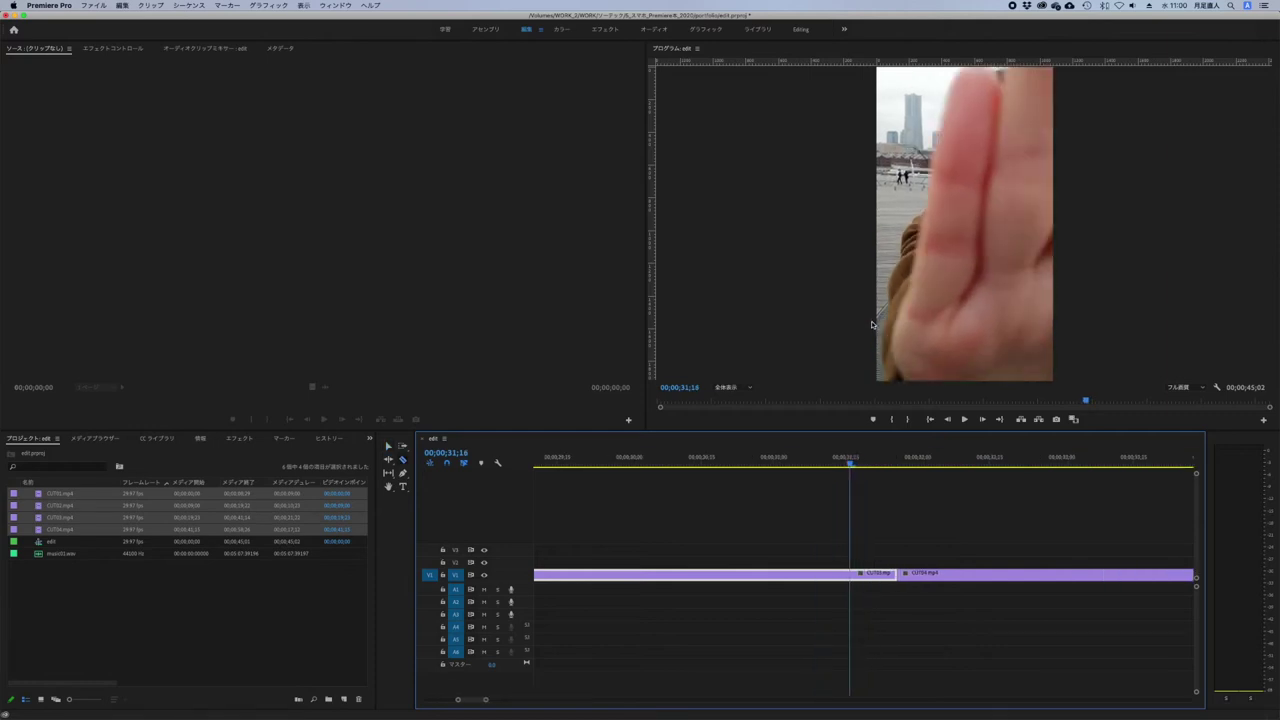
{"action": "key", "text": "Left"}
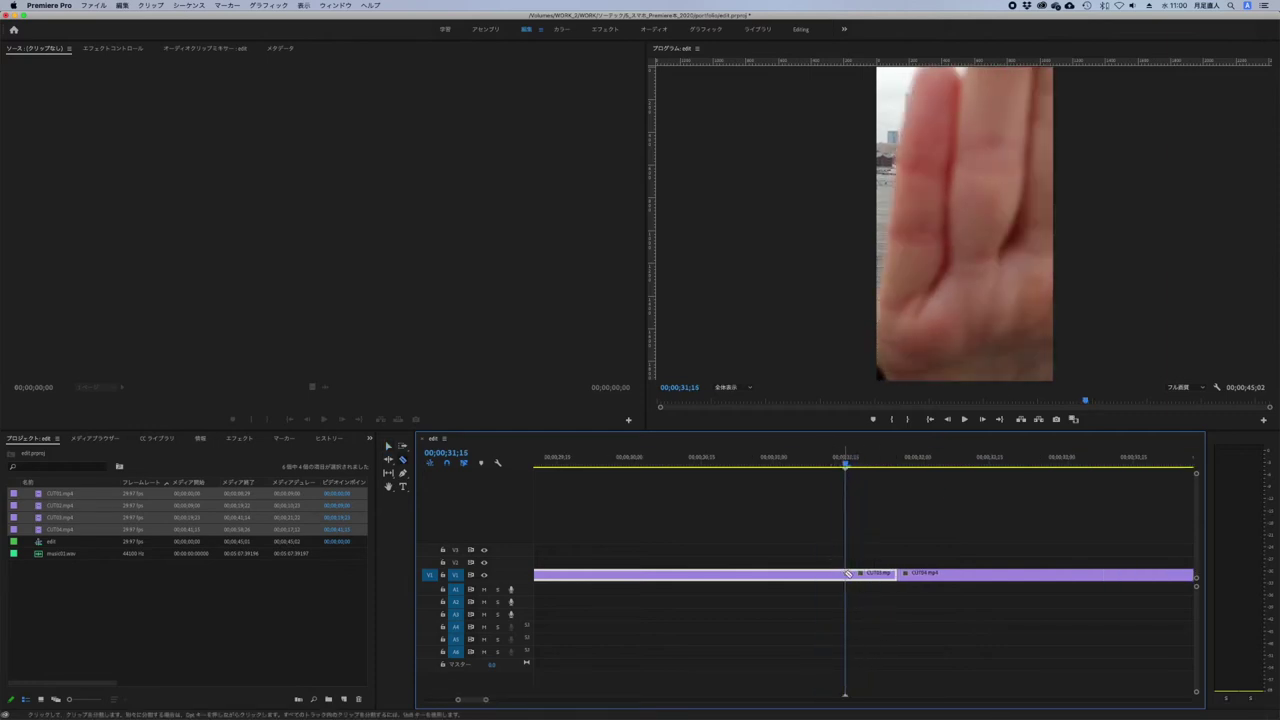
- Razor CUT03 at 31;15 and select the resulting short piece before CUT04
{"action": "left_click", "coordinate": [850, 576]}
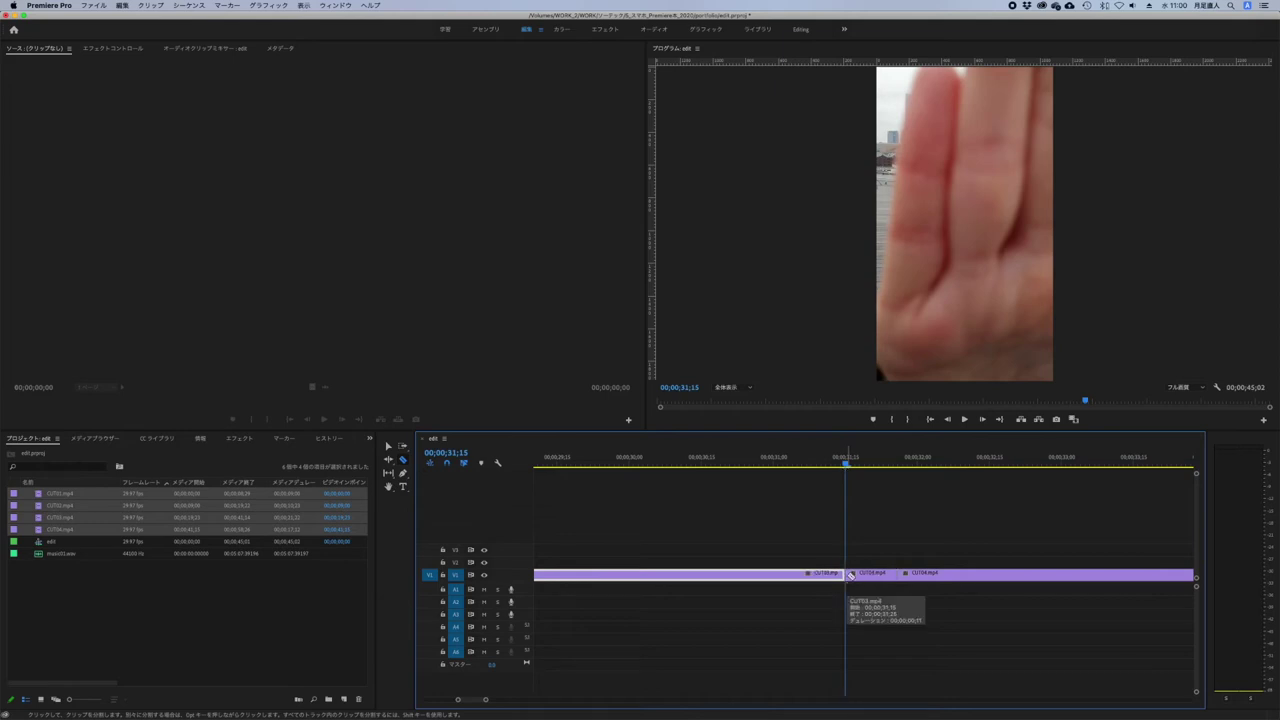
{"action": "key", "text": "v"}
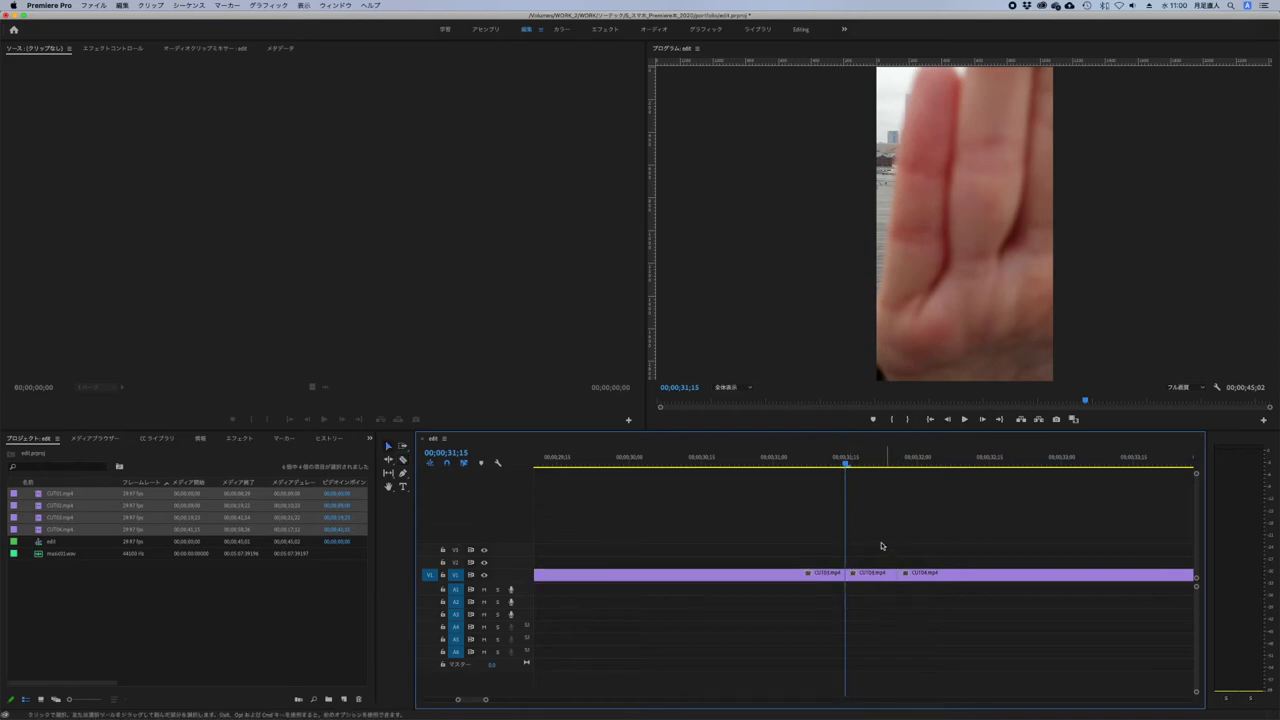
{"action": "left_click", "coordinate": [857, 575]}
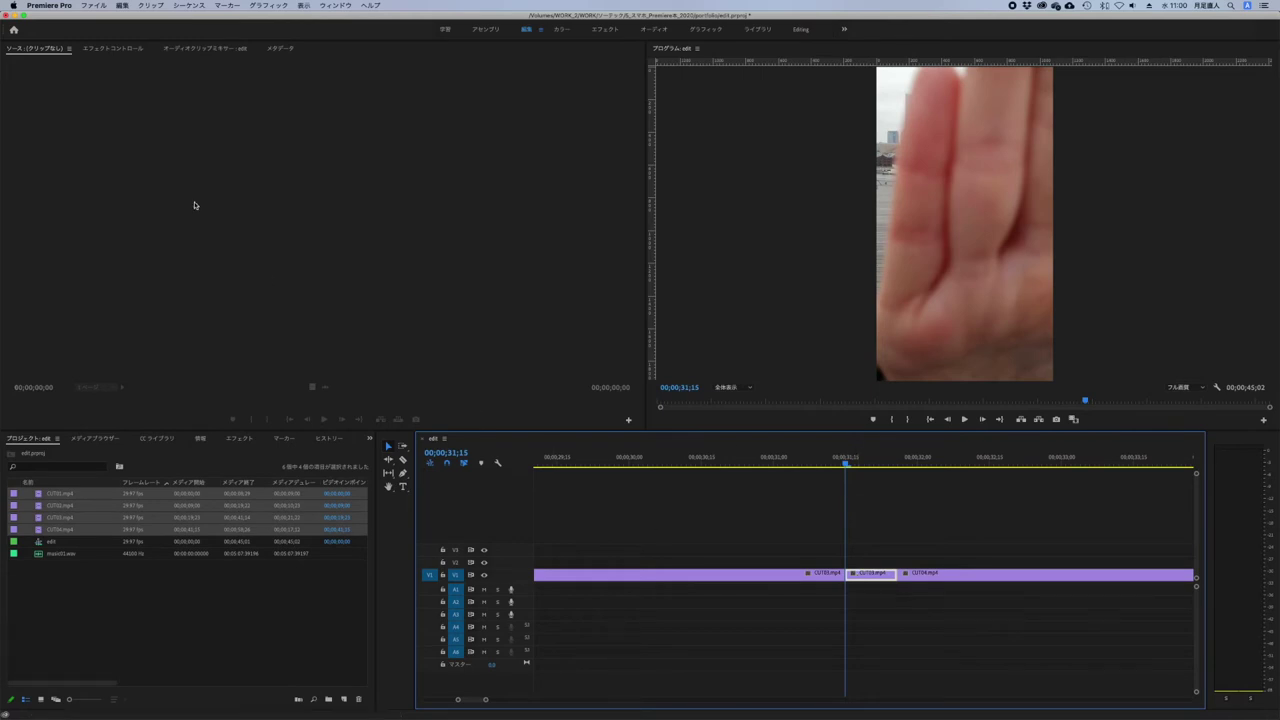
- Add an empty pen Mask (1) to the short CUT03 piece's Opacity in Effect Controls
{"action": "left_click", "coordinate": [112, 48]}
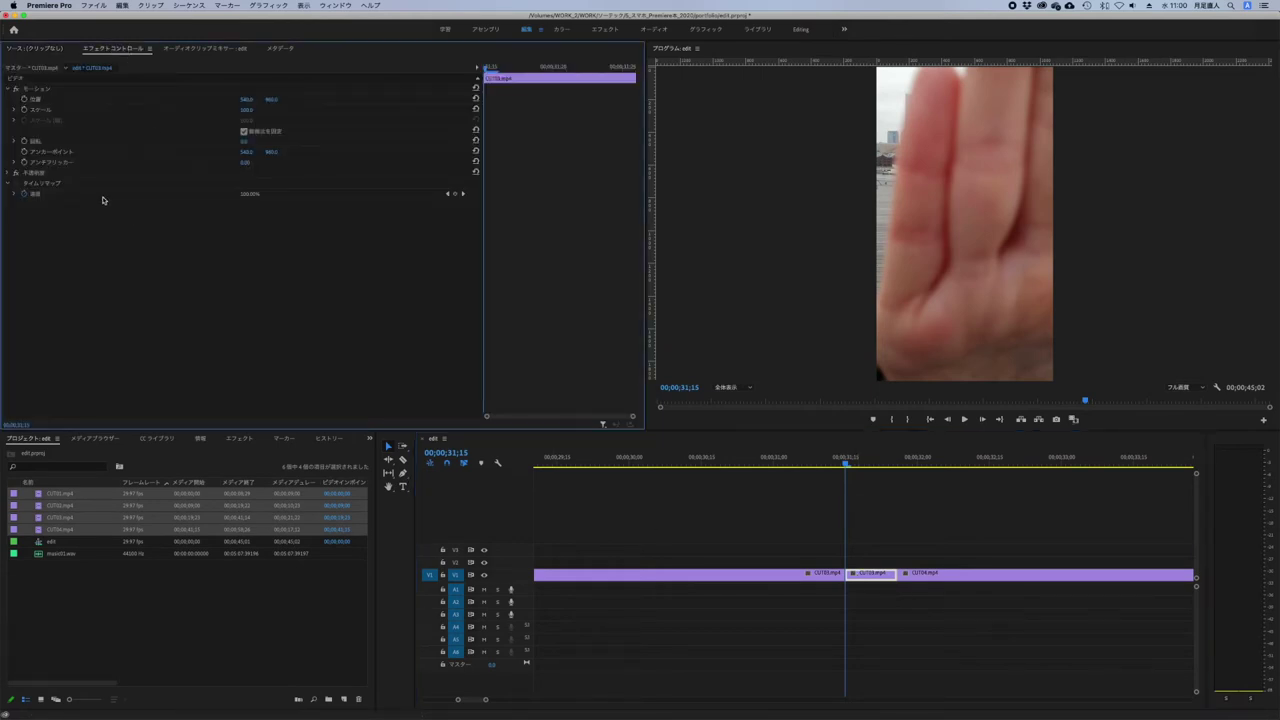
{"action": "left_click", "coordinate": [872, 575]}
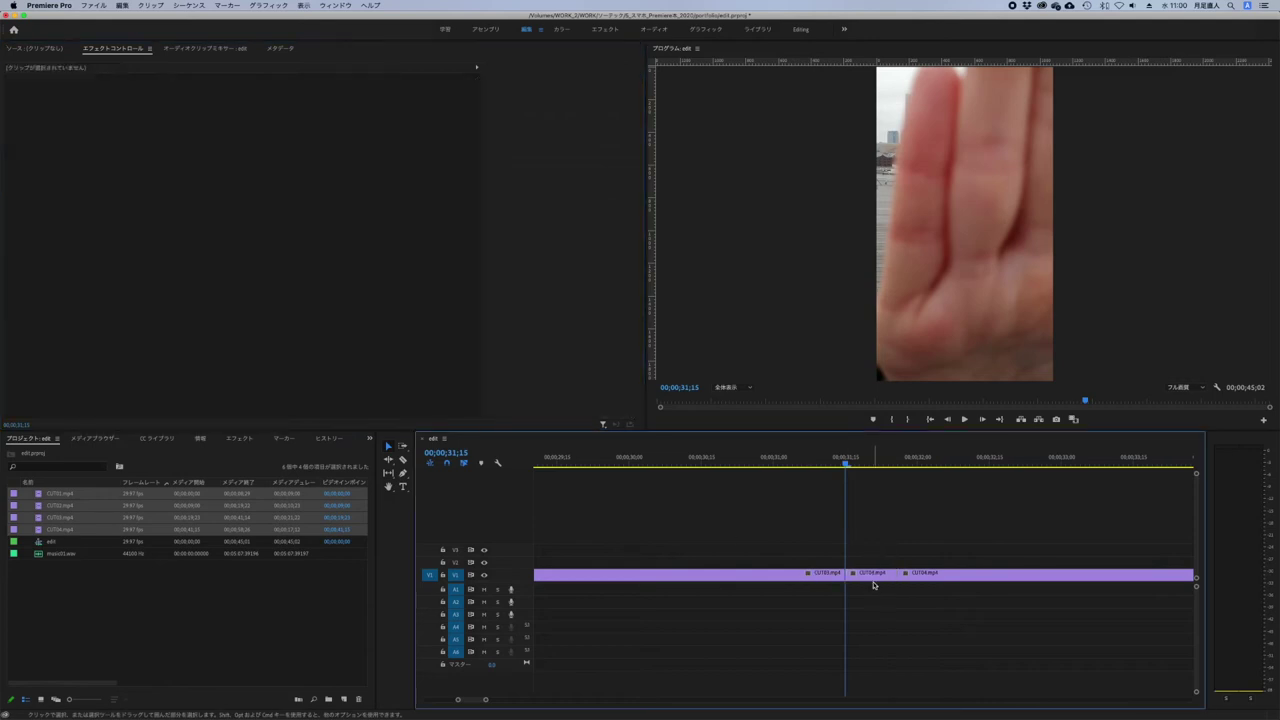
{"action": "left_click", "coordinate": [124, 50]}
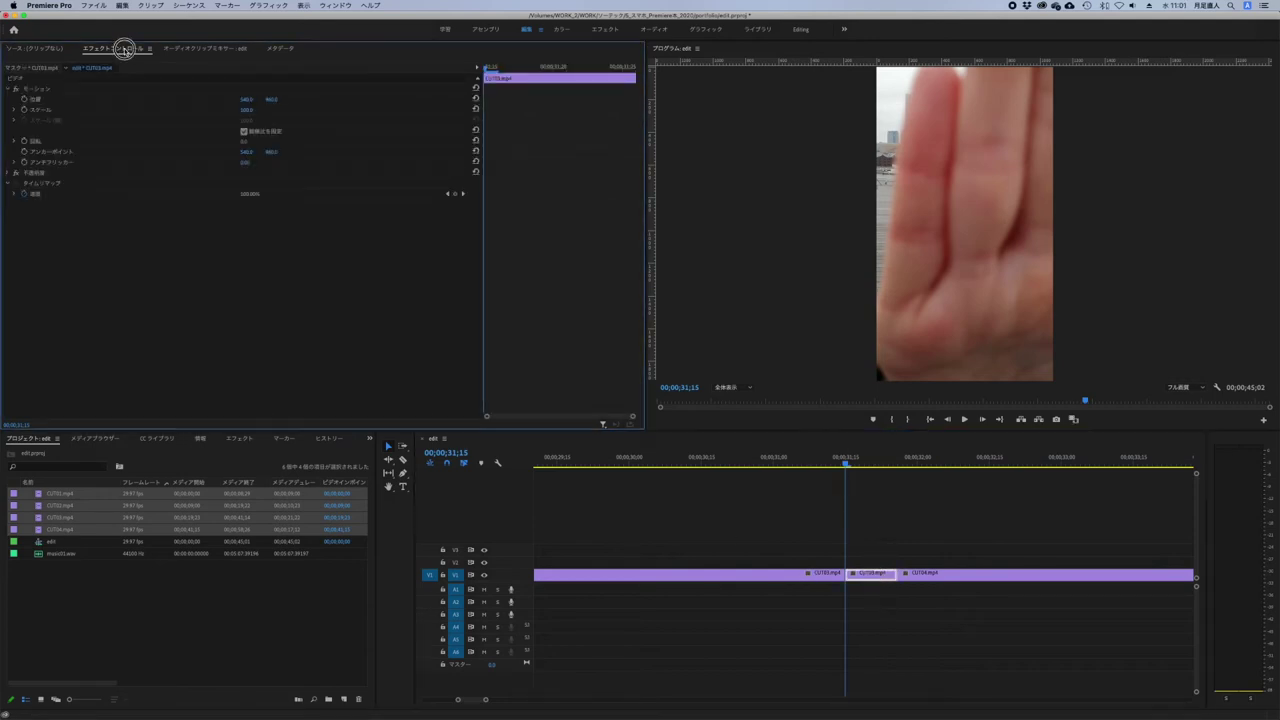
{"action": "left_click", "coordinate": [9, 174]}
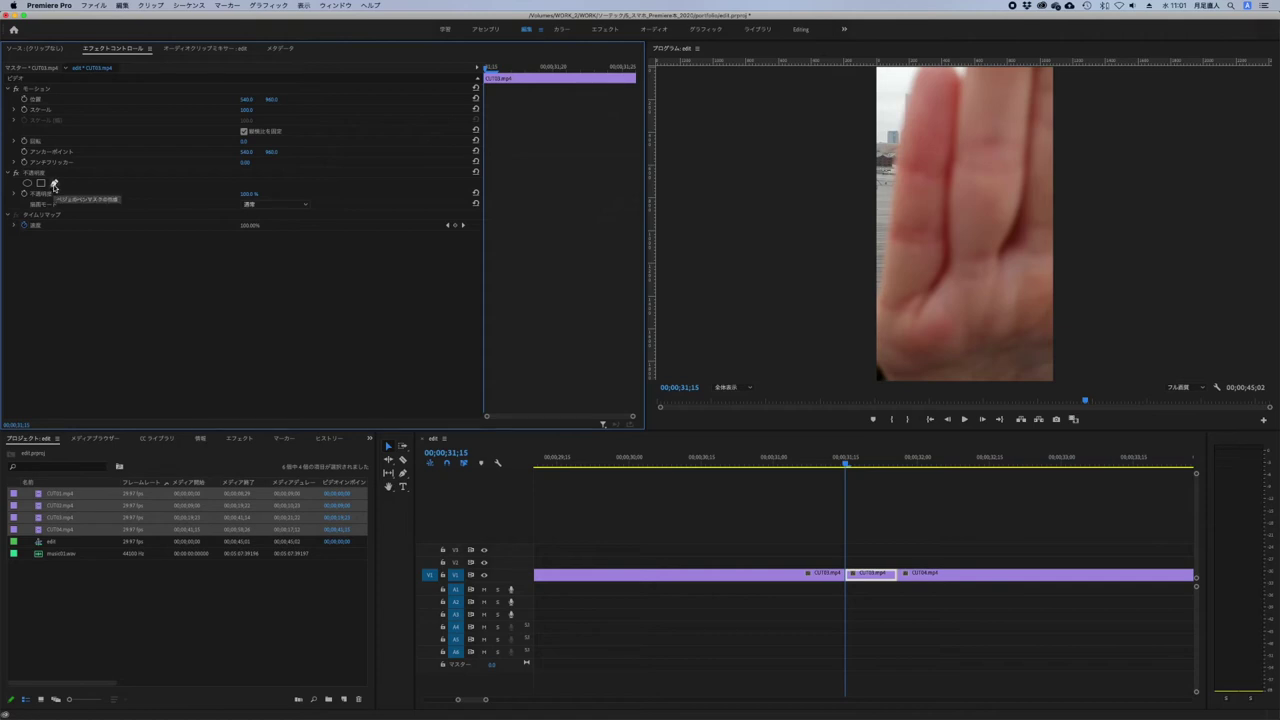
{"action": "left_click", "coordinate": [54, 184]}
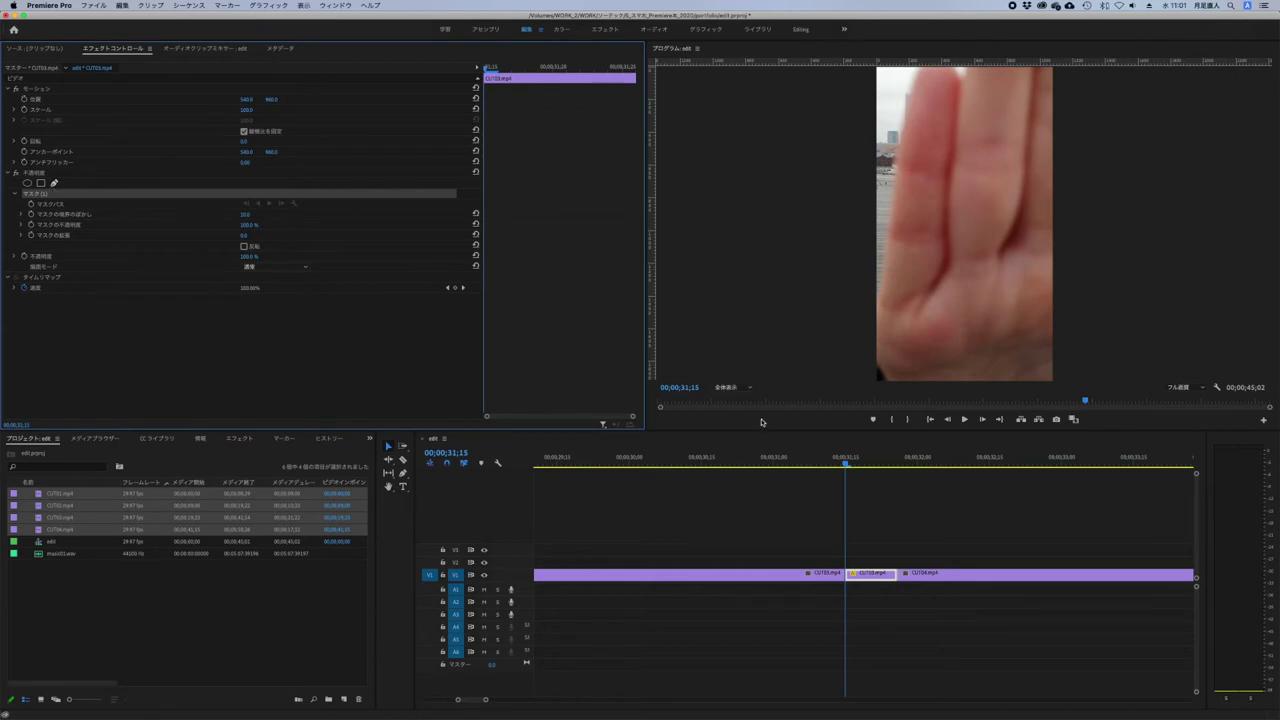
{"action": "left_click", "coordinate": [742, 390]}
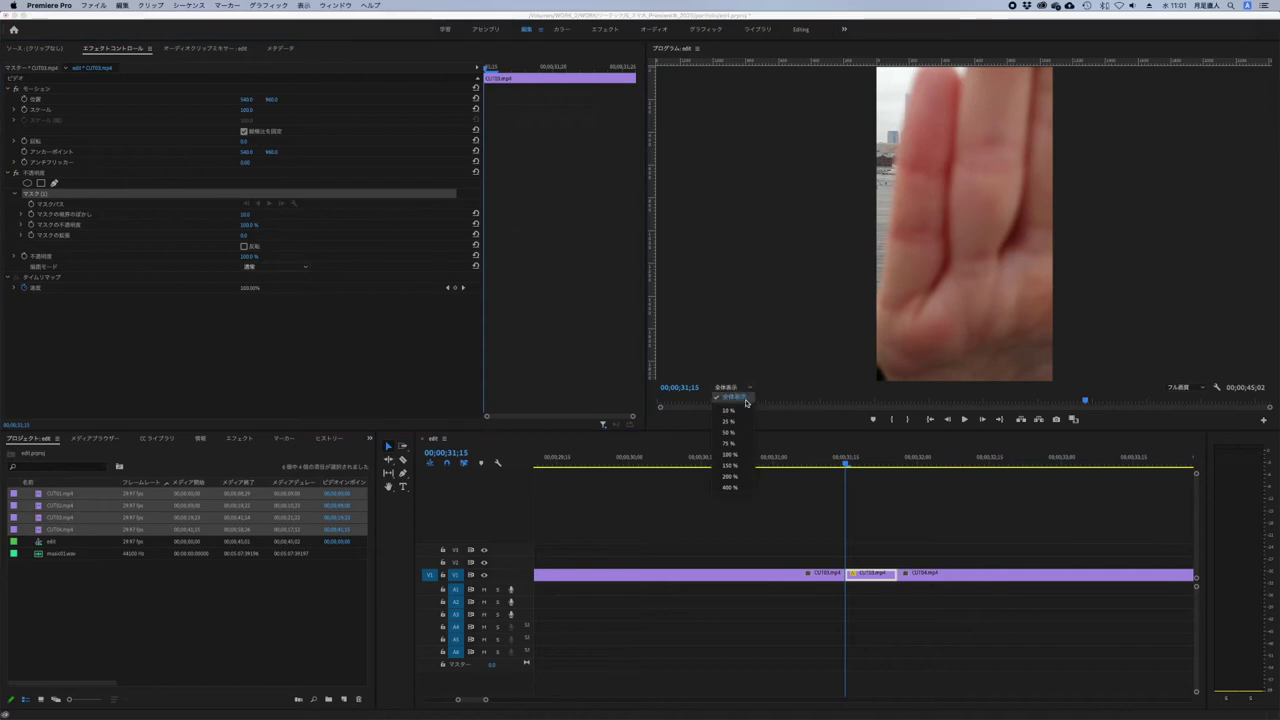
- Try the Program monitor zoom at 25% and 50%, then return it to Fit
{"action": "left_click", "coordinate": [741, 422]}
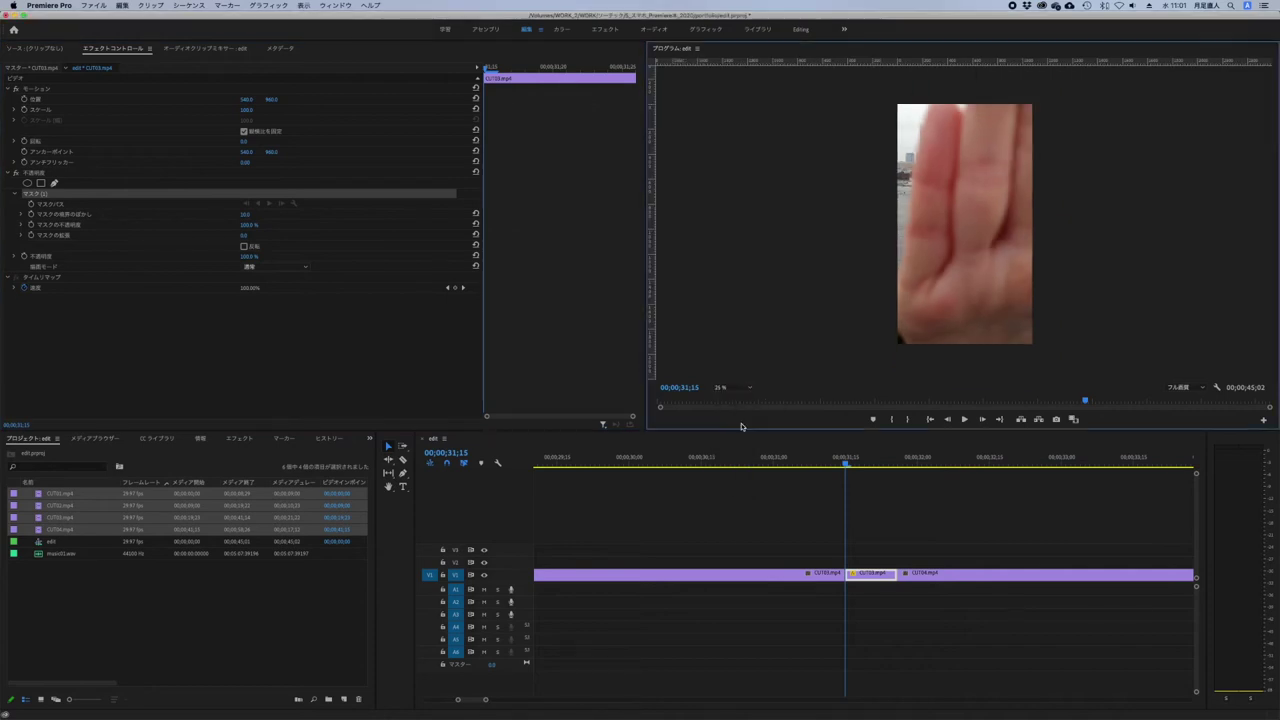
{"action": "left_click", "coordinate": [724, 388]}
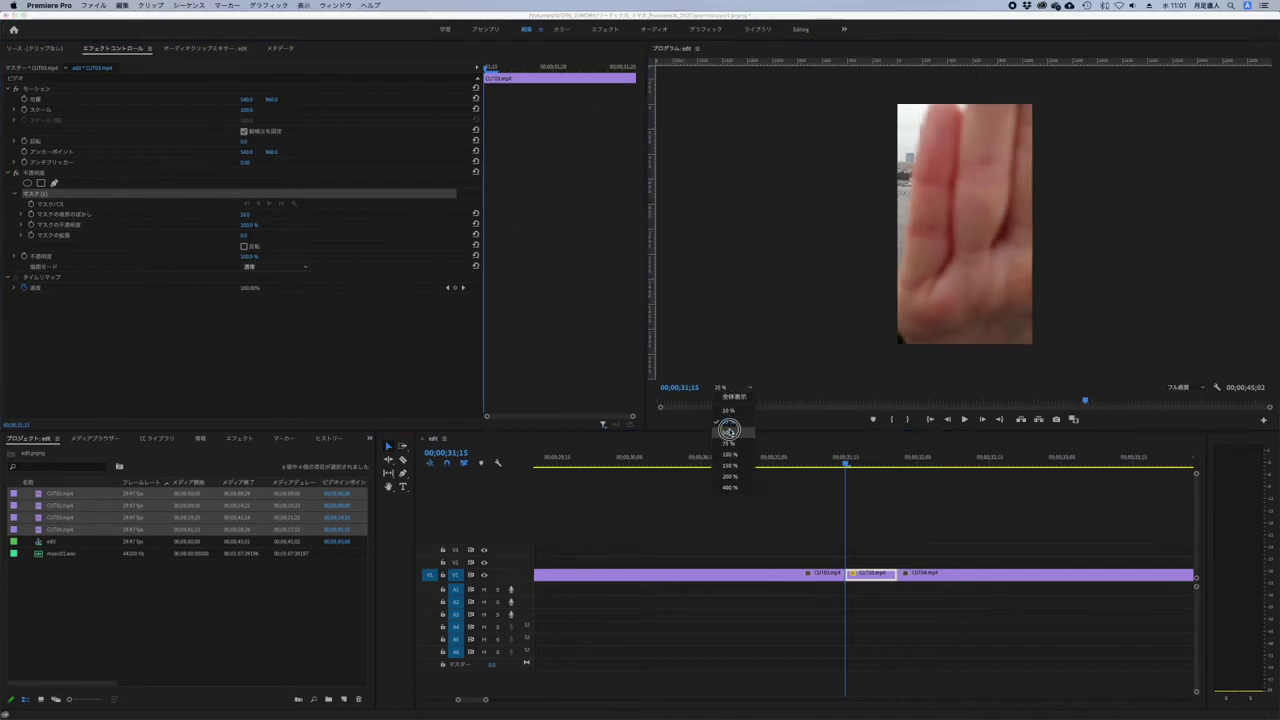
{"action": "left_click", "coordinate": [729, 432]}
{"action": "left_click", "coordinate": [724, 389]}
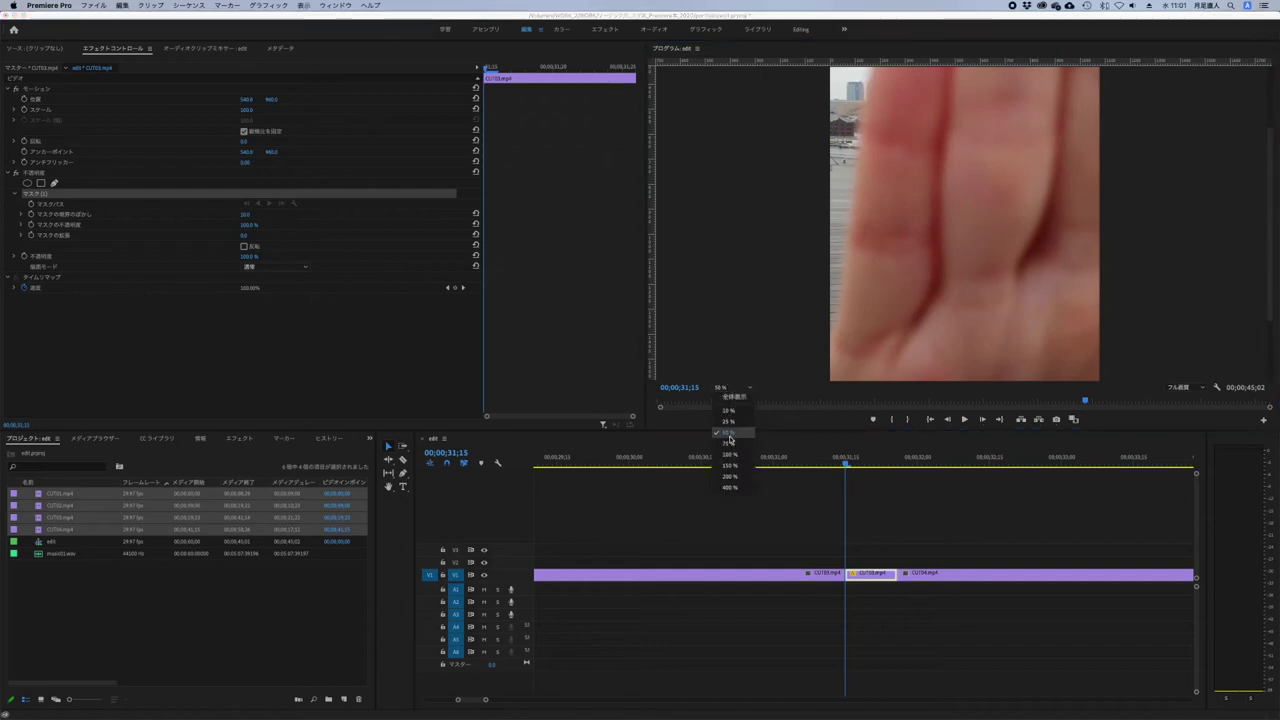
{"action": "left_click", "coordinate": [732, 397]}
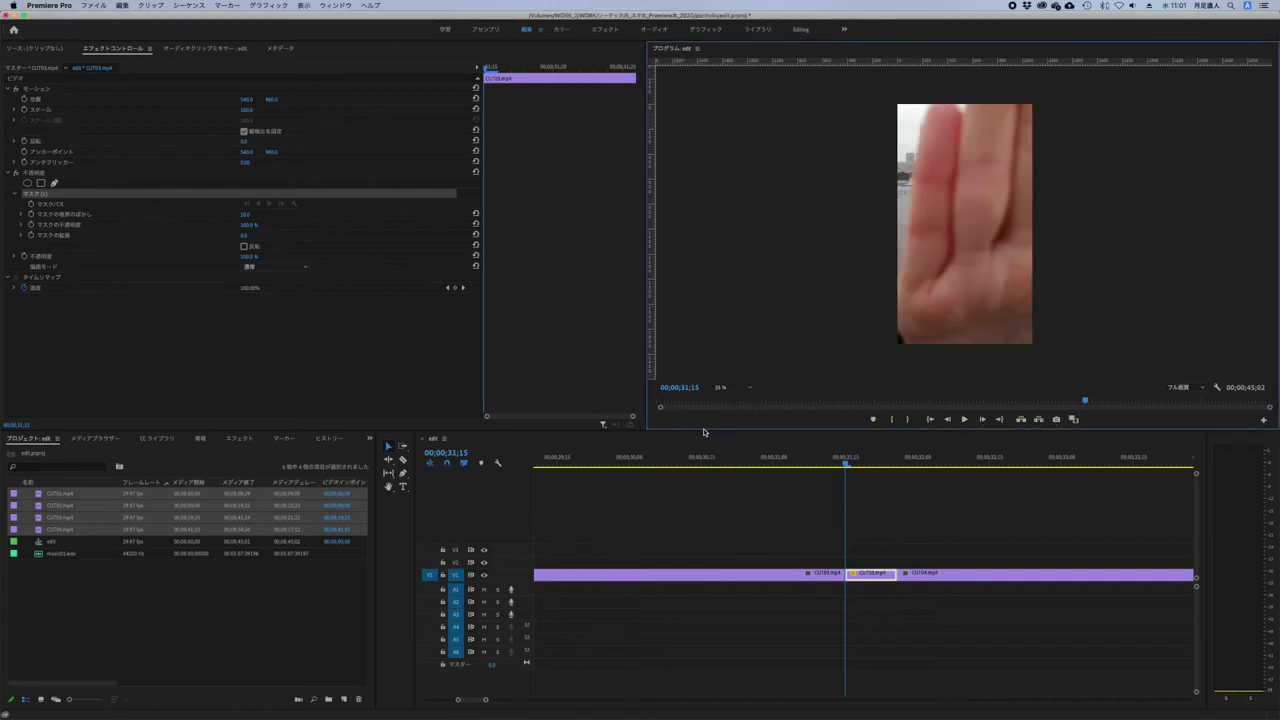
- Make the Program monitor taller and wider and set its zoom to 50%
{"action": "left_click", "coordinate": [704, 431]}
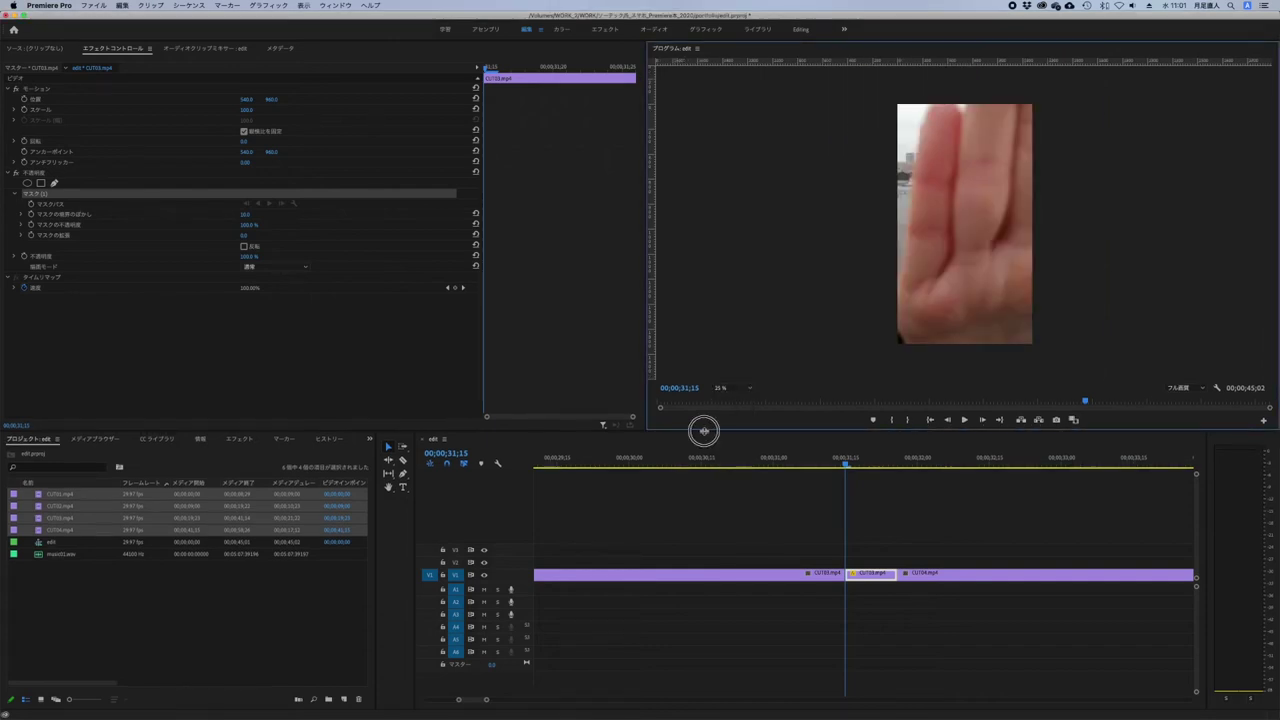
{"action": "left_click_drag", "start_coordinate": [704, 431], "coordinate": [702, 544]}
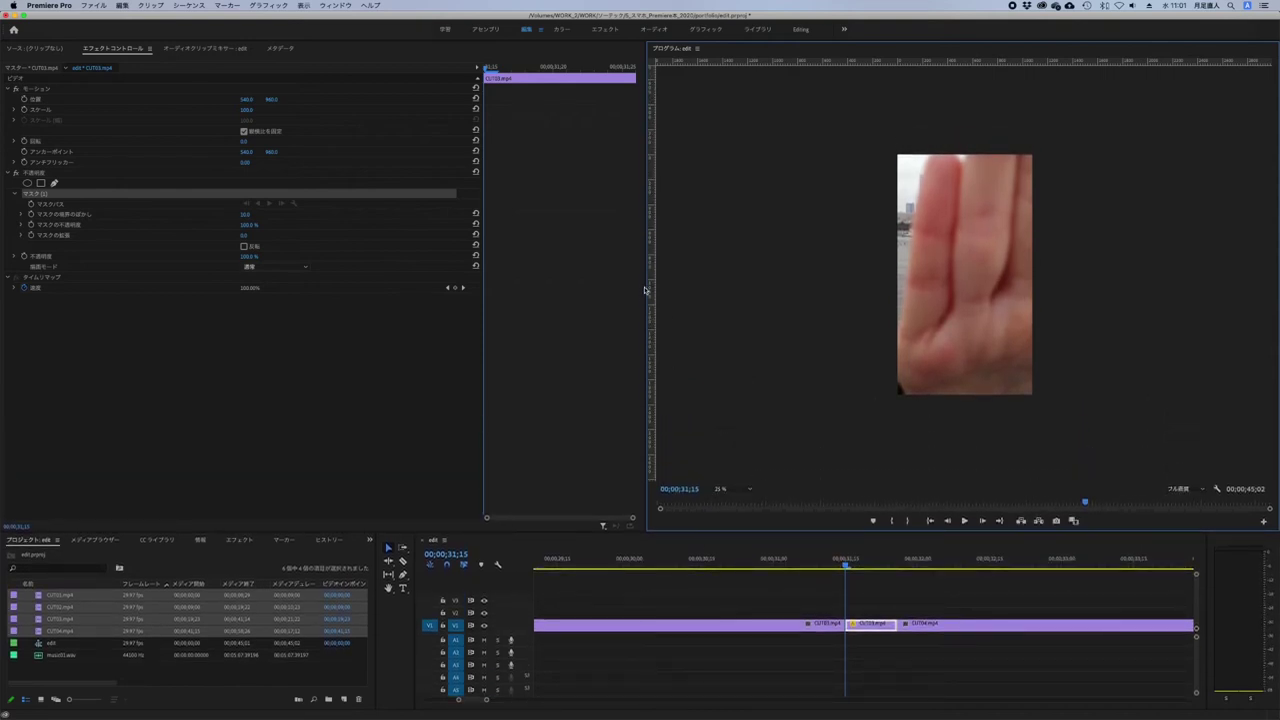
{"action": "left_click_drag", "start_coordinate": [646, 287], "coordinate": [516, 287]}
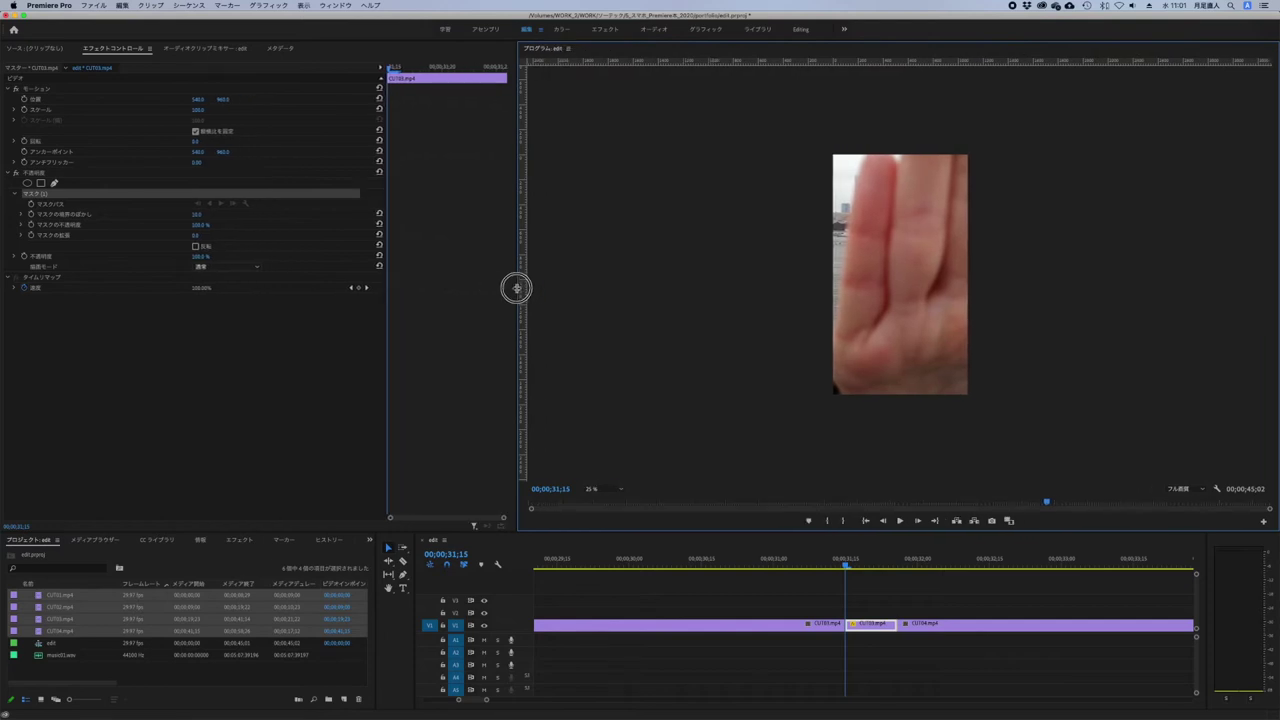
{"action": "left_click", "coordinate": [594, 489]}
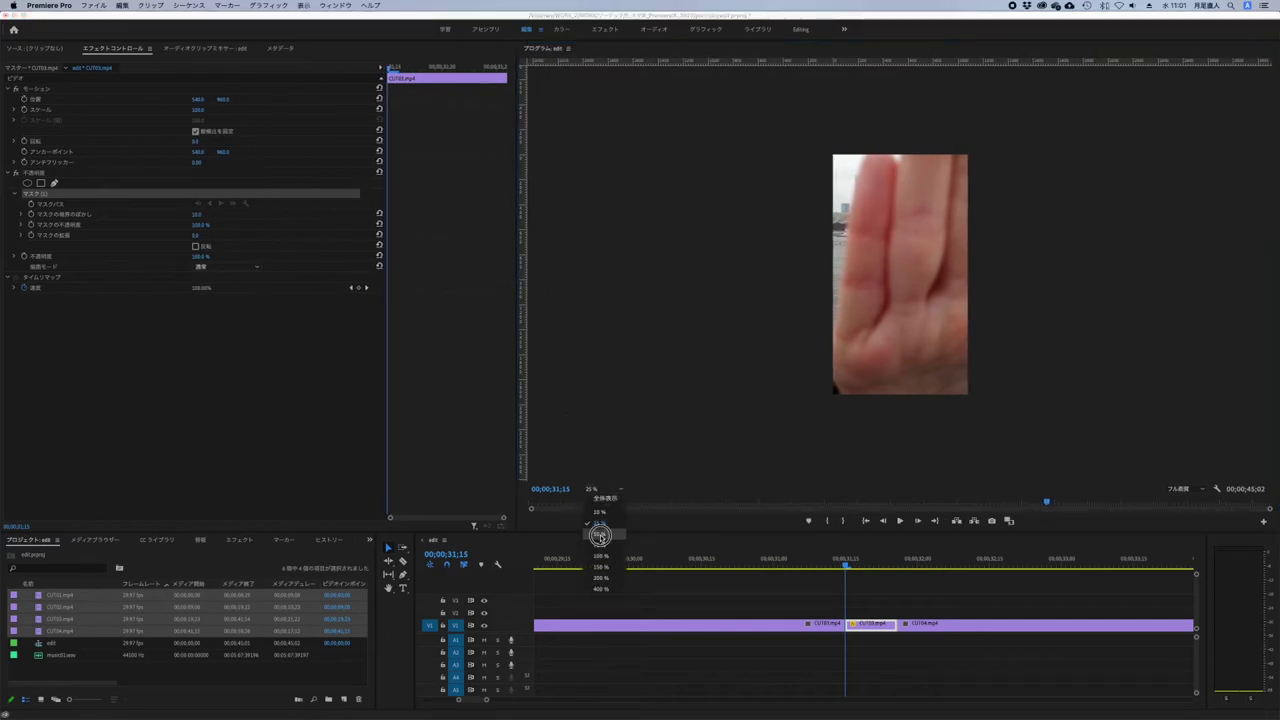
{"action": "left_click", "coordinate": [603, 540]}
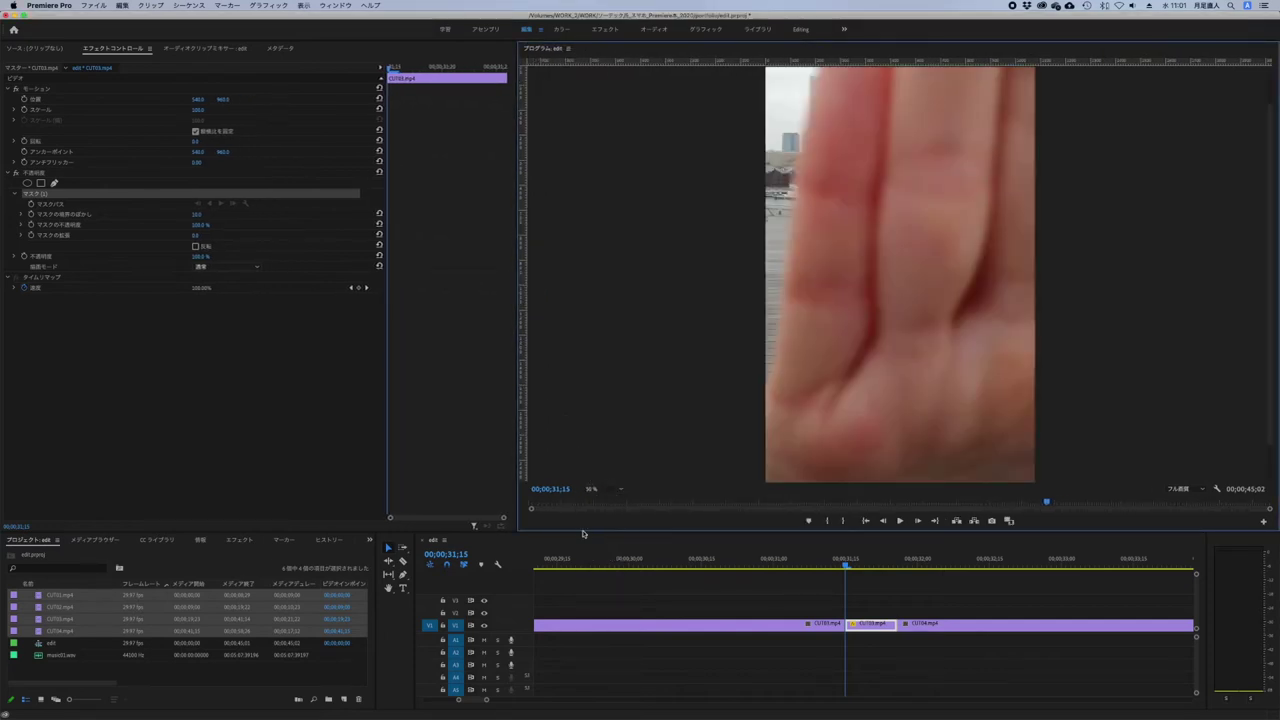
{"action": "left_click_drag", "start_coordinate": [583, 530], "coordinate": [577, 611]}
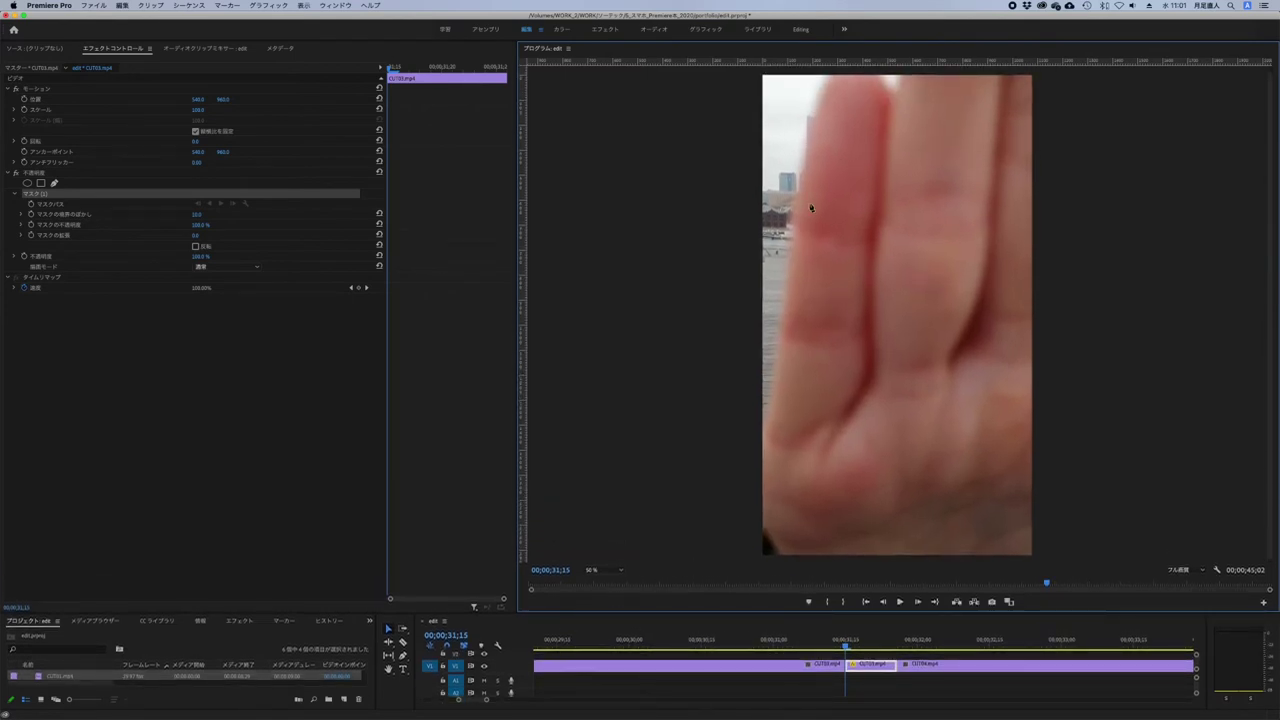
{"action": "left_click_drag", "start_coordinate": [598, 612], "coordinate": [604, 645]}
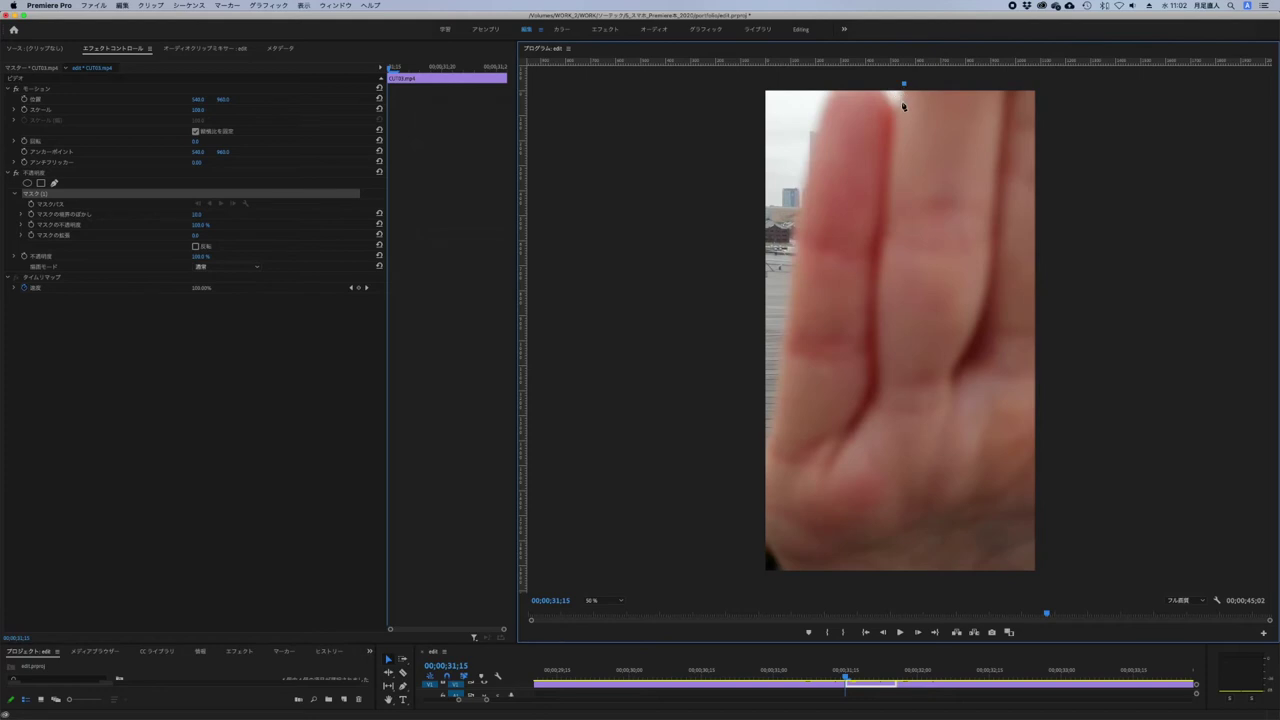
{"action": "key", "text": "Right"}
{"action": "key", "text": "Right"}
{"action": "key", "text": "Right"}
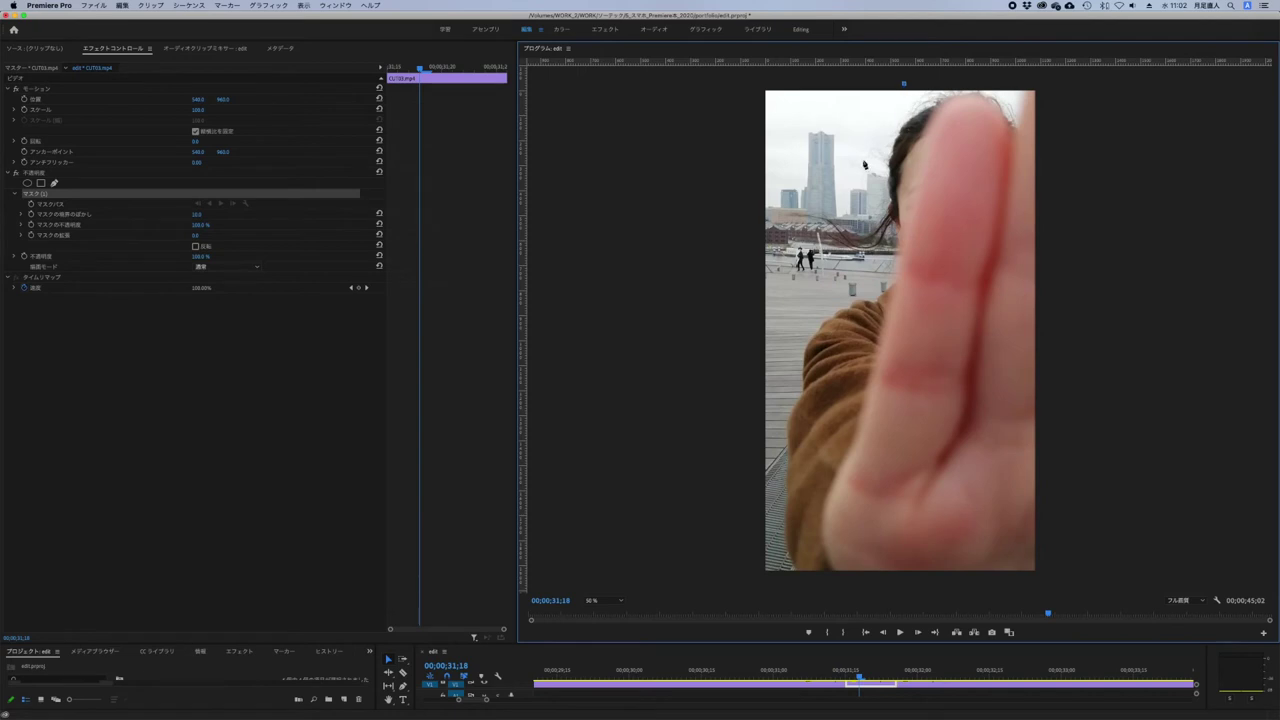
{"action": "key", "text": "Right"}
{"action": "key", "text": "Right"}
{"action": "key", "text": "Right"}
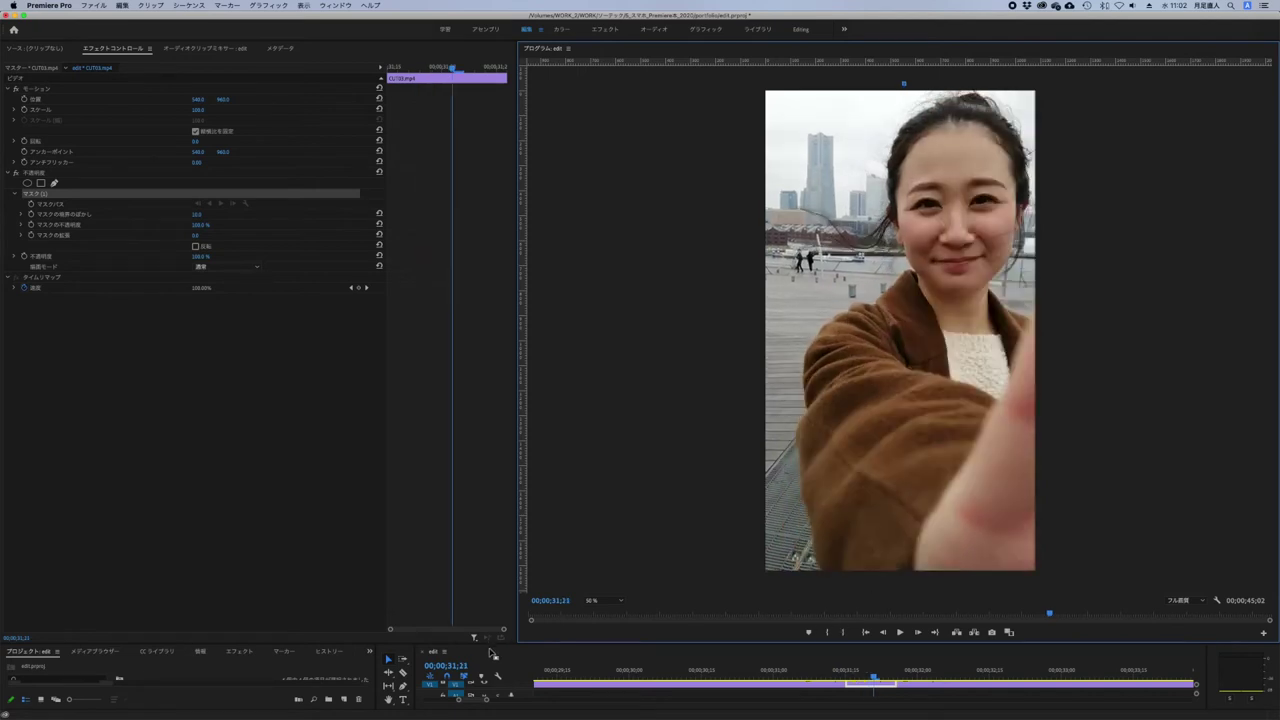
{"action": "left_click_drag", "start_coordinate": [870, 677], "coordinate": [848, 676]}
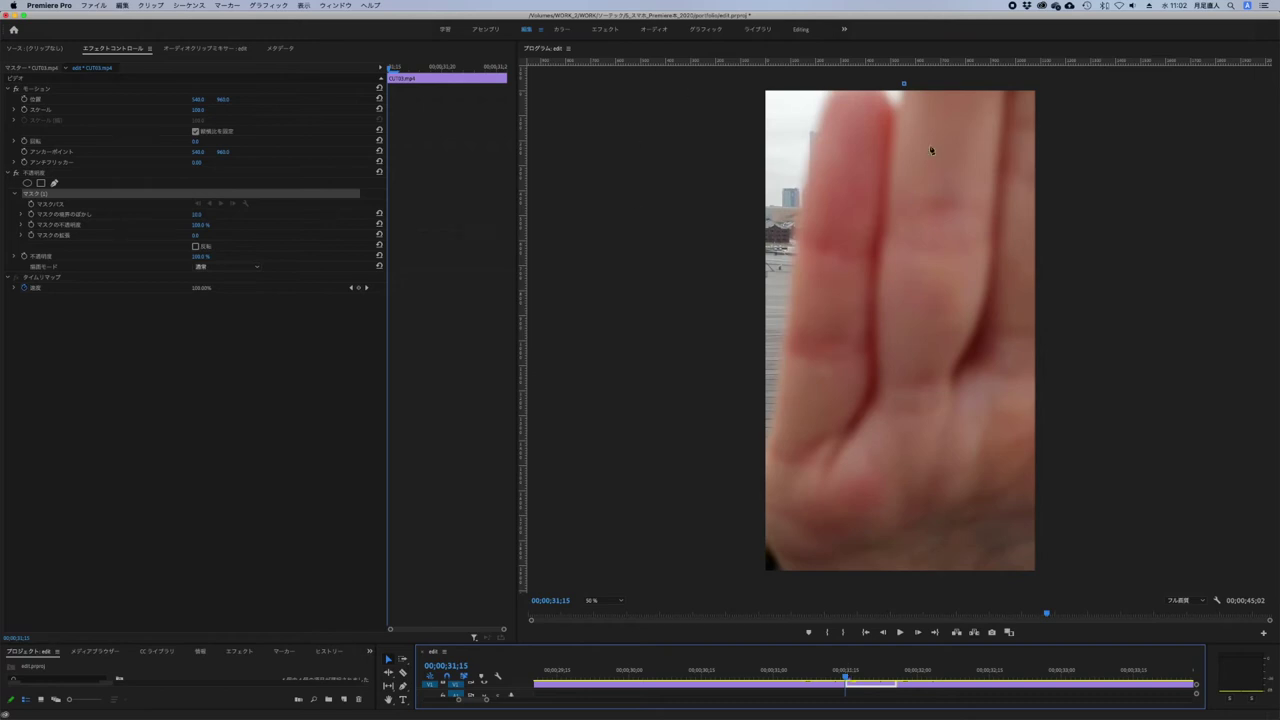
- Add a mask point at the hand's top and curve it into the finger gap
{"action": "left_click", "coordinate": [900, 102]}
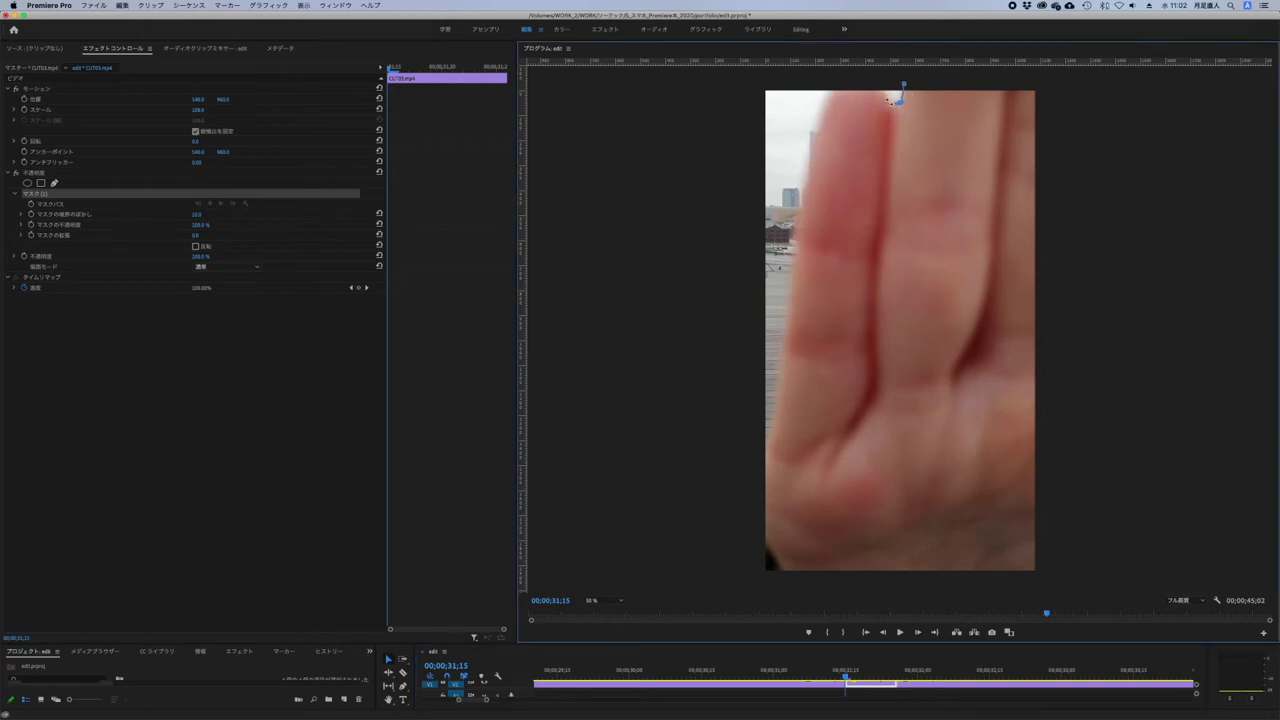
{"action": "left_click_drag", "start_coordinate": [901, 105], "coordinate": [865, 95]}
{"action": "mouse_move", "coordinate": [883, 93]}
{"action": "left_mouse_down"}
{"action": "mouse_move", "coordinate": [862, 82]}
{"action": "mouse_move", "coordinate": [907, 110]}
{"action": "mouse_move", "coordinate": [896, 104]}
{"action": "left_mouse_up"}
{"action": "left_click_drag", "start_coordinate": [896, 104], "coordinate": [894, 100]}
- Place mask points down the finger and hand's left edge toward the bottom left
{"action": "left_click", "coordinate": [832, 91]}
{"action": "left_click", "coordinate": [821, 113]}
{"action": "left_click", "coordinate": [814, 163]}
{"action": "left_click", "coordinate": [802, 228]}
{"action": "left_click", "coordinate": [794, 276]}
{"action": "left_click", "coordinate": [785, 344]}
{"action": "left_click", "coordinate": [779, 380]}
{"action": "left_click", "coordinate": [780, 413]}
{"action": "left_click", "coordinate": [769, 441]}
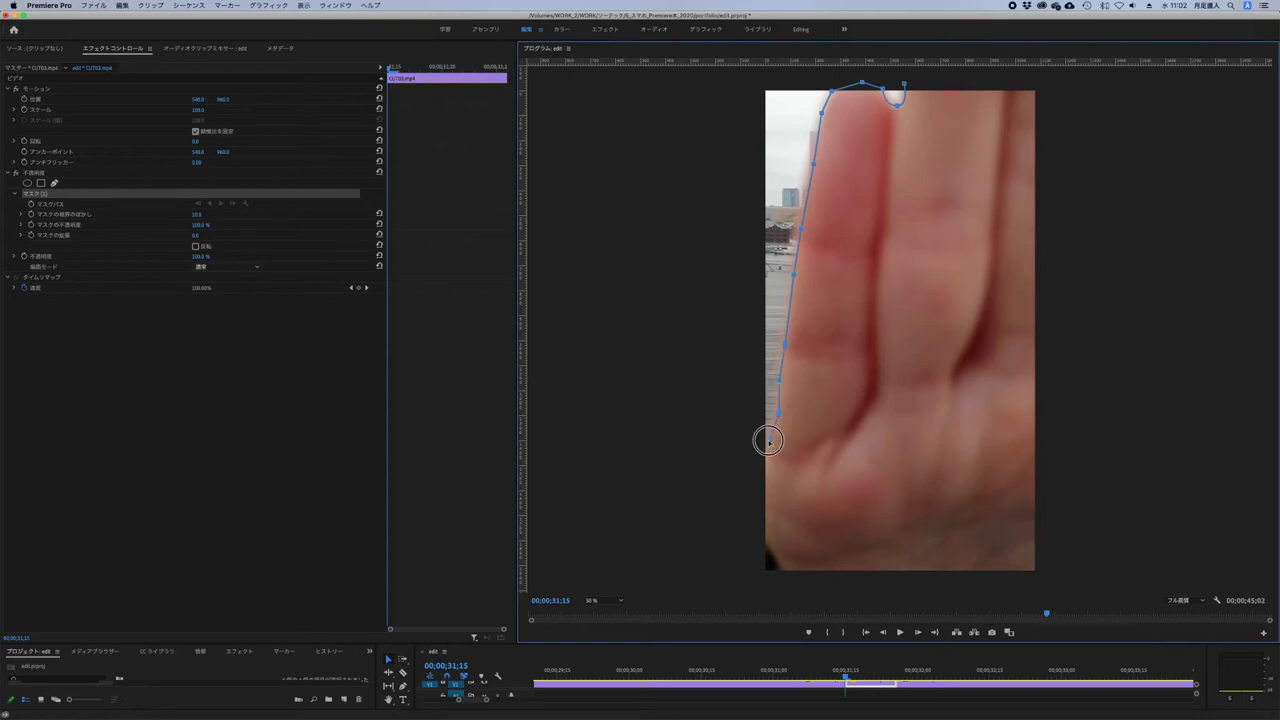
- Route the mask outside the frame's left and top edges and close it at the first point
{"action": "left_click", "coordinate": [720, 476]}
{"action": "left_click", "coordinate": [639, 243]}
{"action": "left_click", "coordinate": [673, 80]}
{"action": "left_click", "coordinate": [831, 71]}
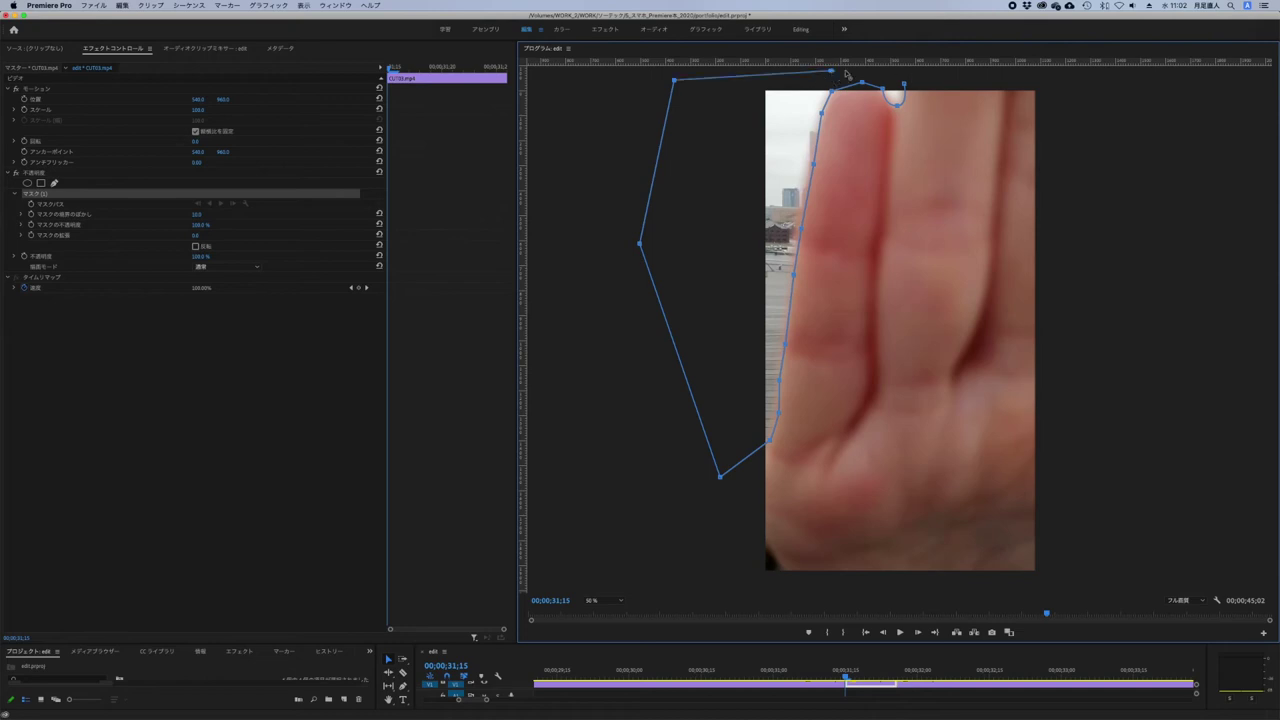
{"action": "left_click", "coordinate": [922, 73]}
{"action": "left_click", "coordinate": [904, 84]}
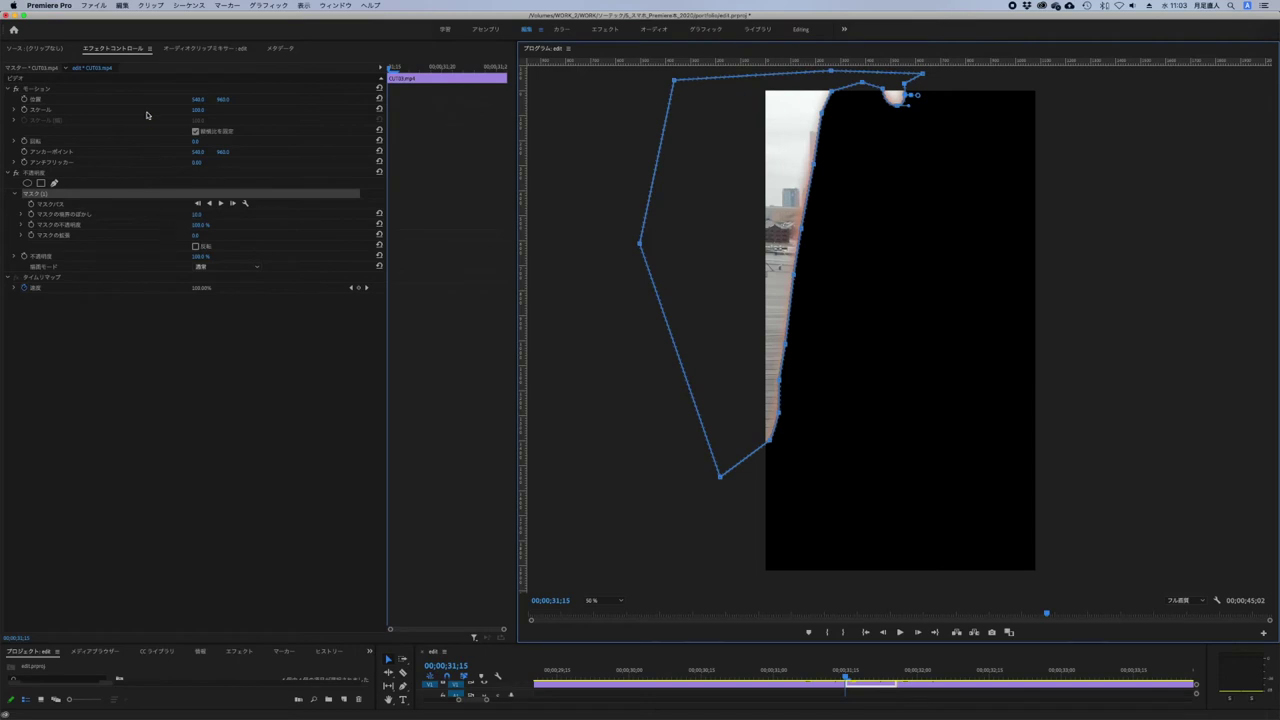
- Check Inverted on Mask (1) after comparing with the normal result, then select the mask row
{"action": "left_click", "coordinate": [198, 215]}
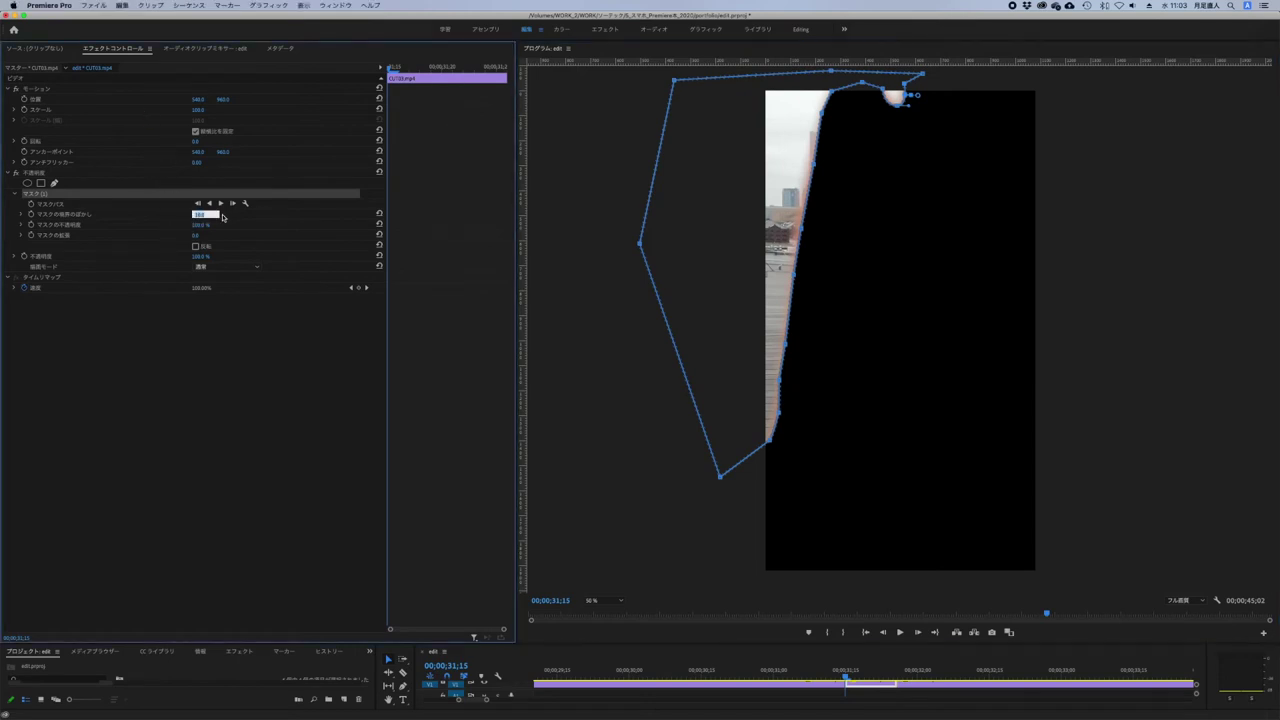
{"action": "left_click", "coordinate": [208, 403]}
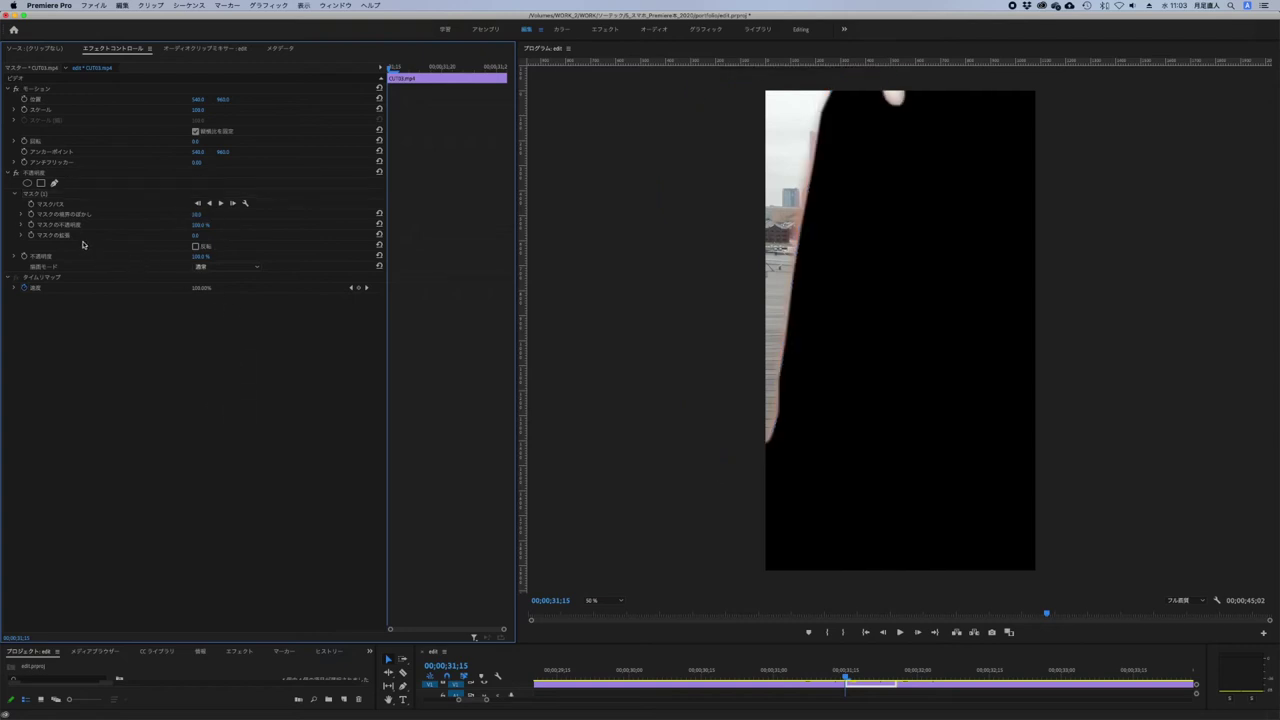
{"action": "left_click", "coordinate": [196, 246]}
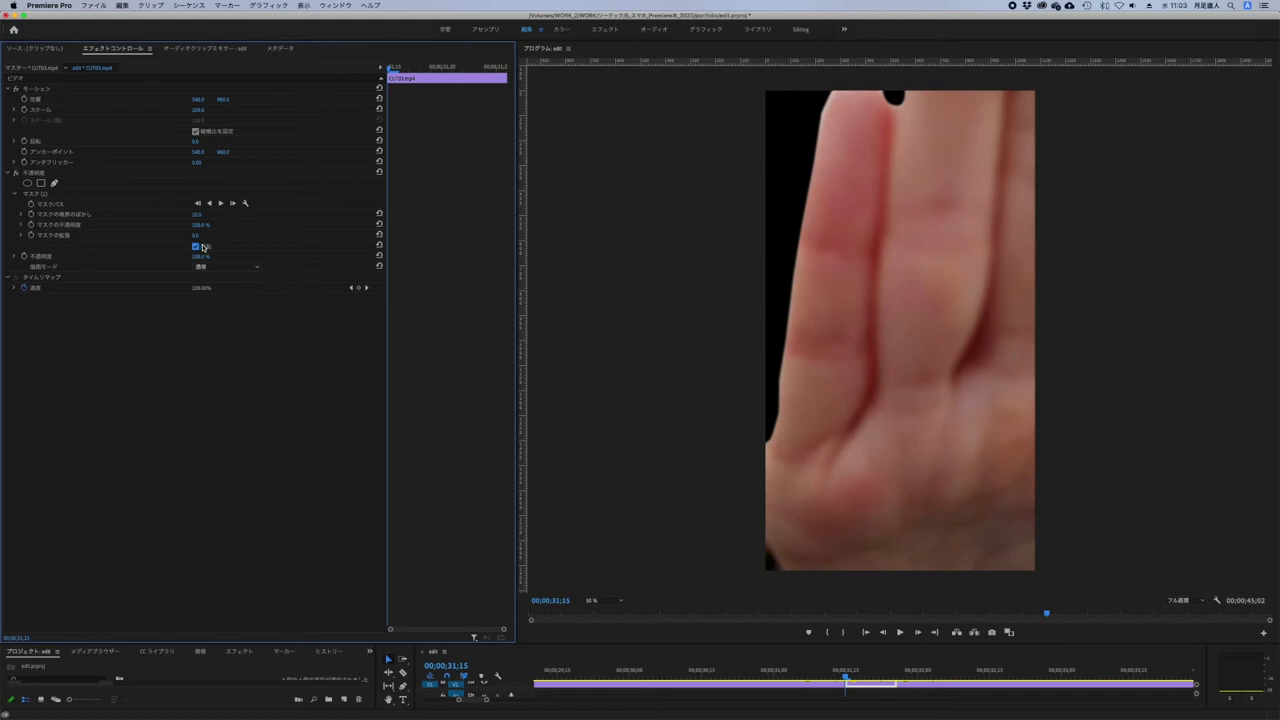
{"action": "left_click", "coordinate": [208, 245]}
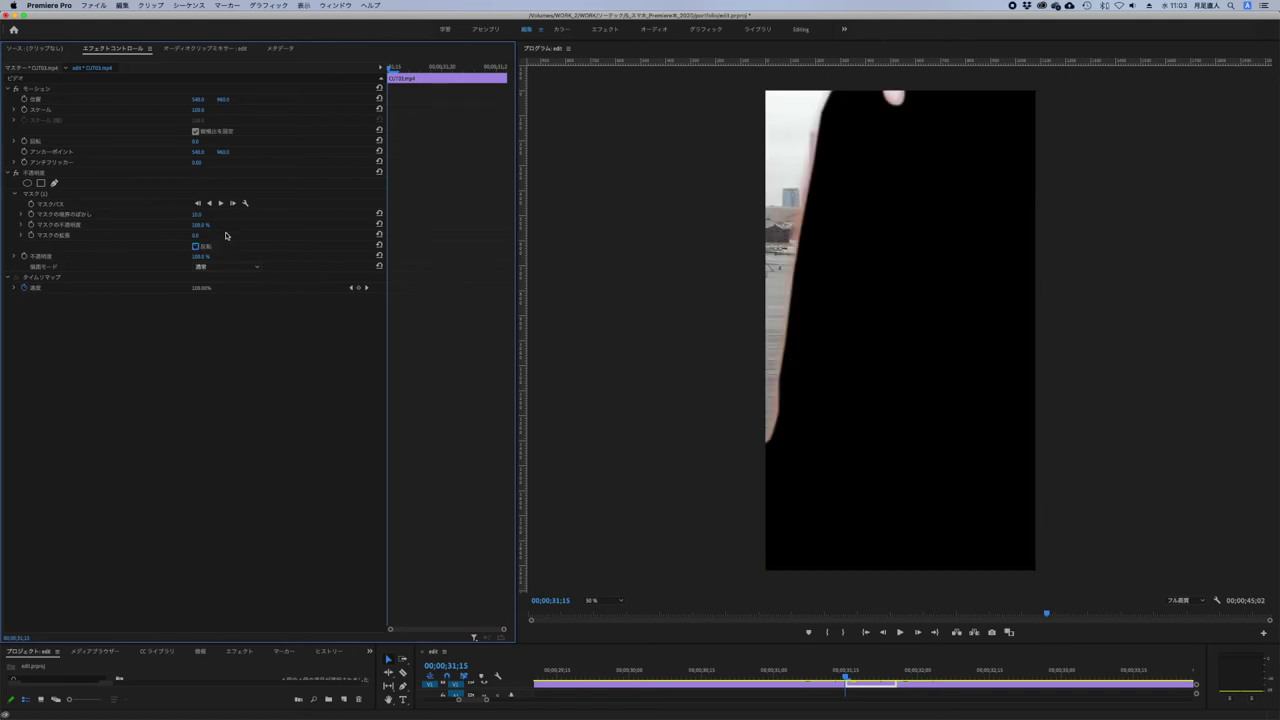
{"action": "key", "text": "super+z"}
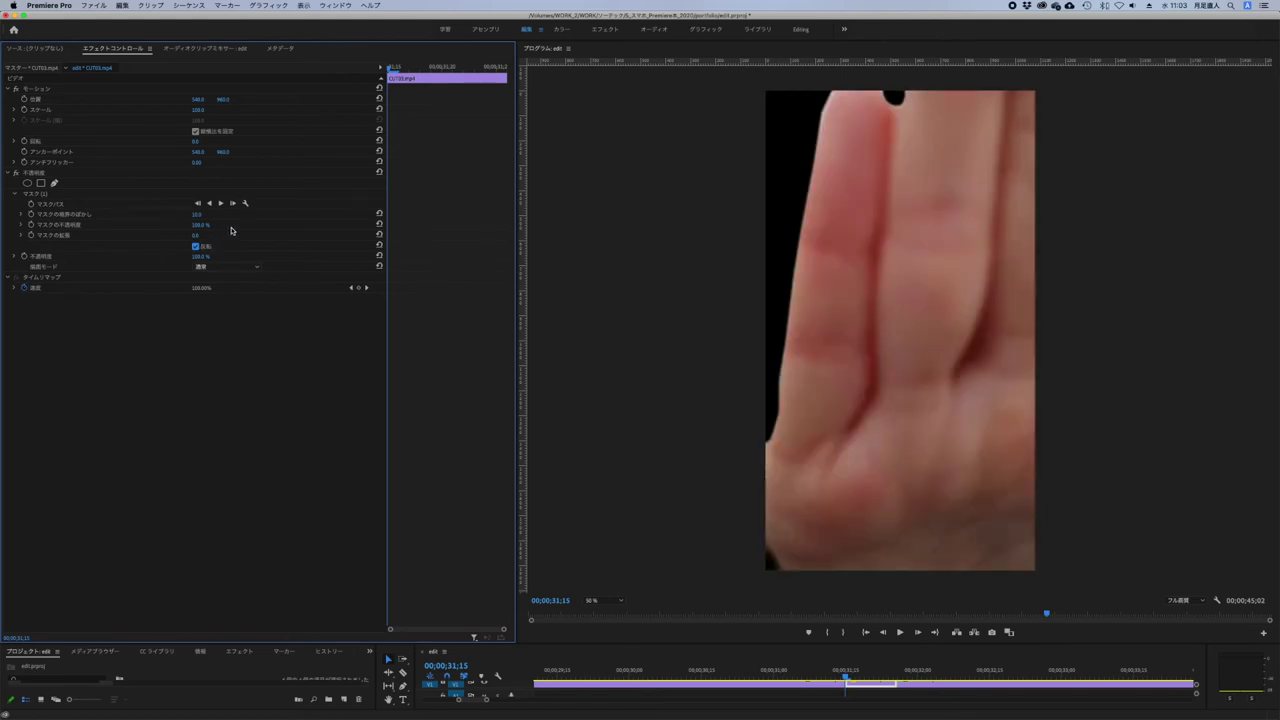
{"action": "key", "text": "super+shift+z"}
{"action": "key", "text": "super+z"}
{"action": "key", "text": "super+shift+z"}
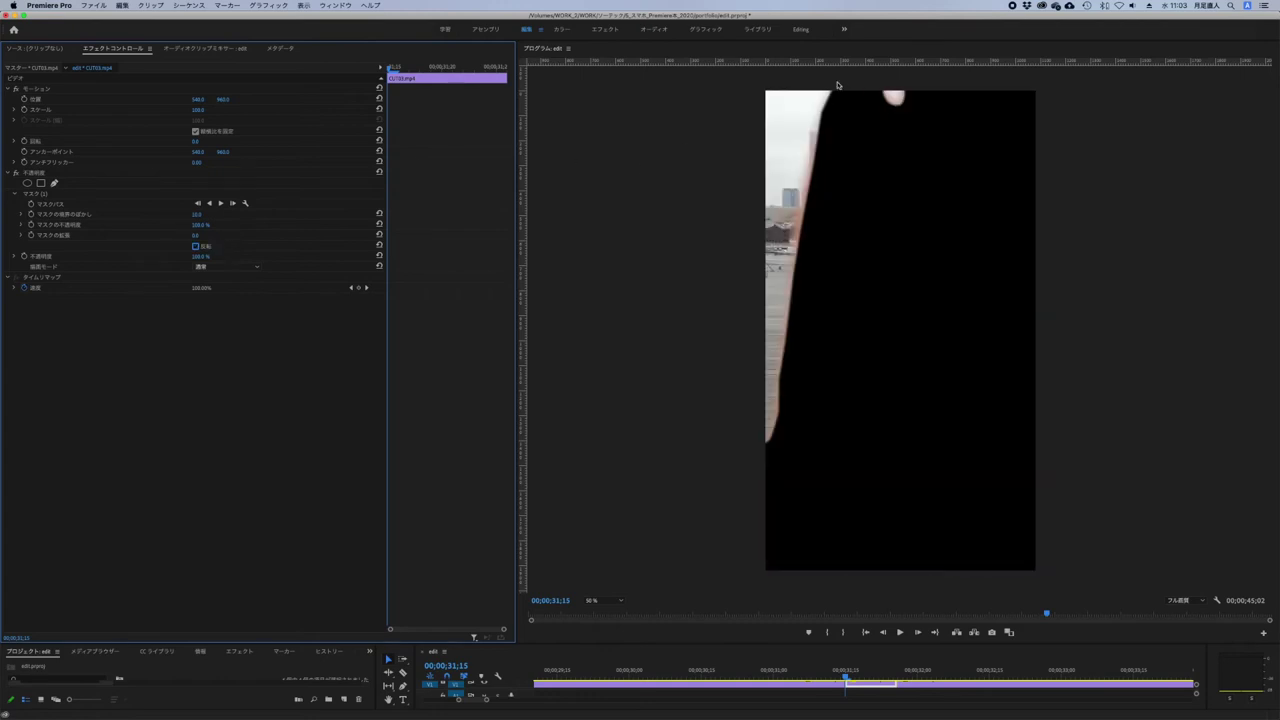
{"action": "left_click", "coordinate": [195, 246]}
{"action": "left_click", "coordinate": [40, 193]}
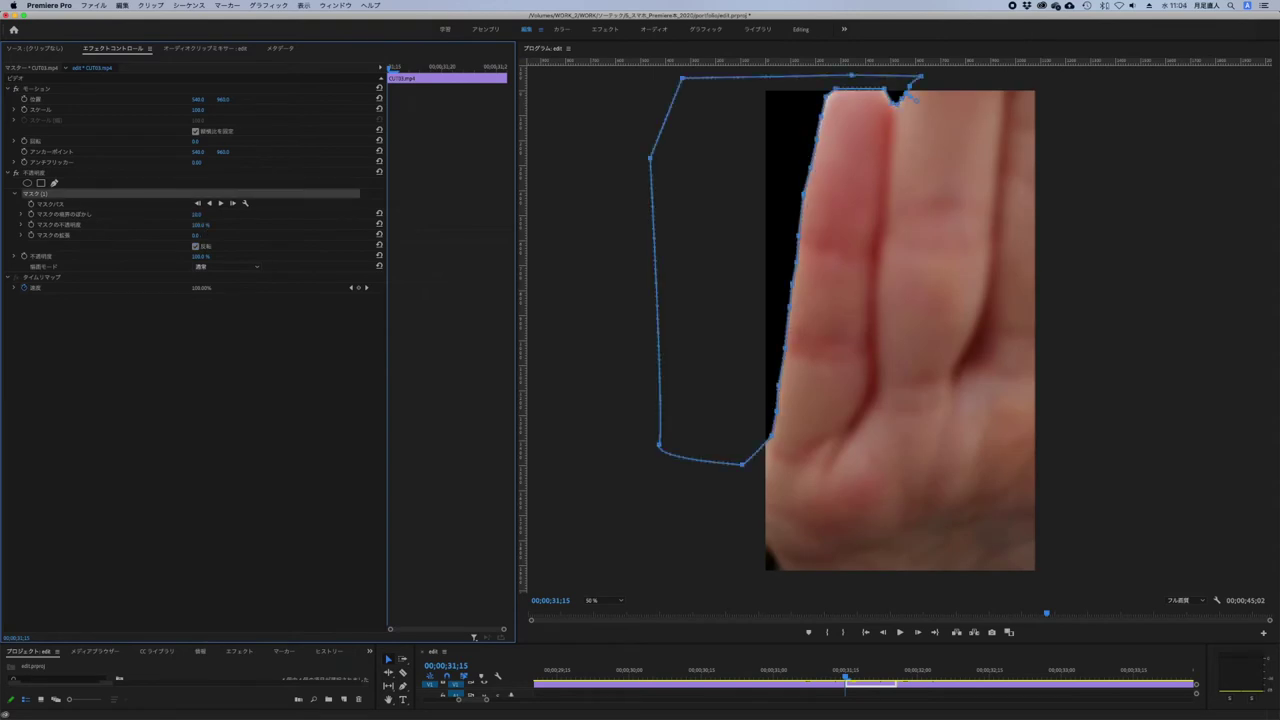
- Set Mask Feather to 80 and play the sequence from the start
{"action": "left_click_drag", "start_coordinate": [196, 214], "coordinate": [230, 214]}
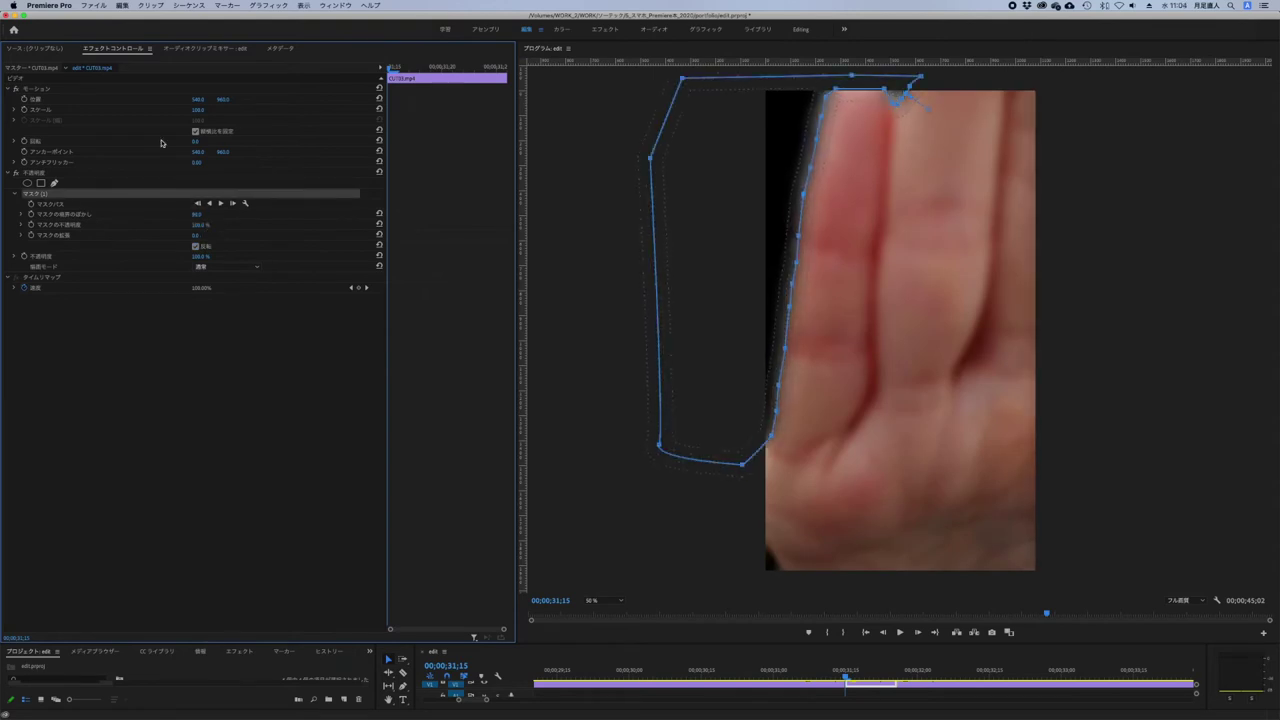
{"action": "key", "text": "space"}
{"action": "key", "text": "Home"}
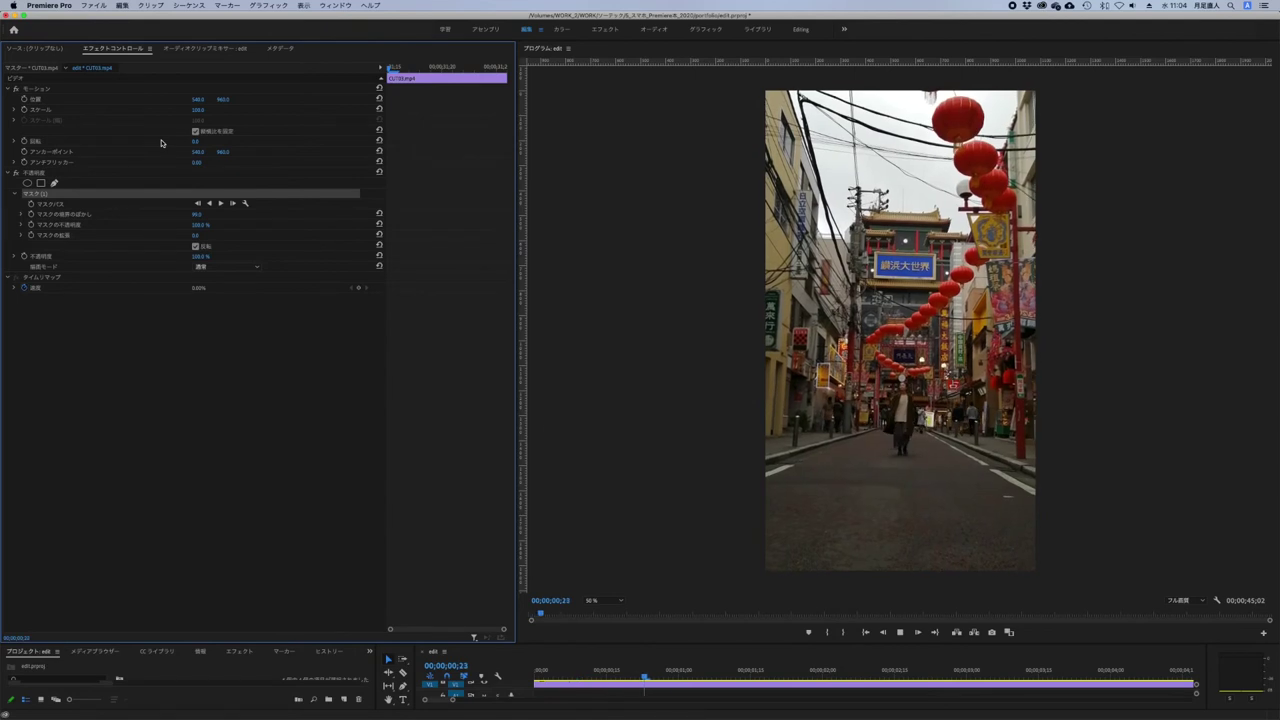
{"action": "left_click", "coordinate": [45, 192]}
{"action": "key", "text": "Delete"}
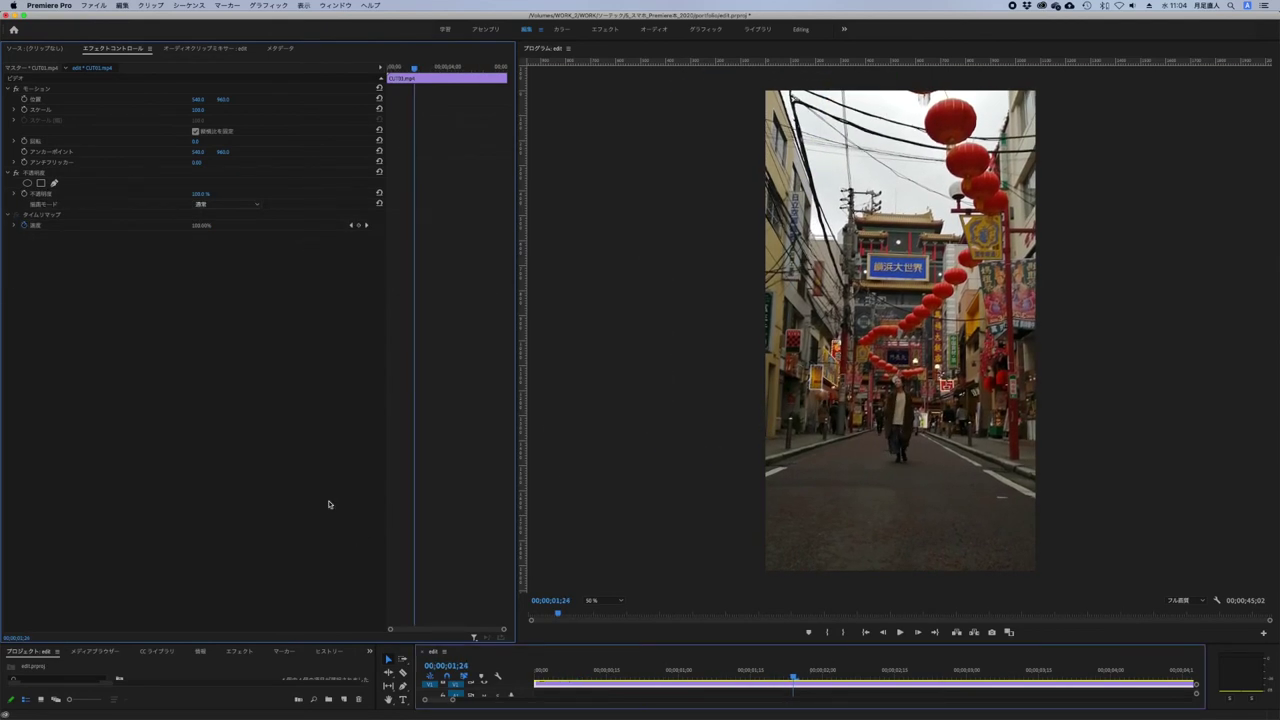
{"action": "key", "text": "space"}
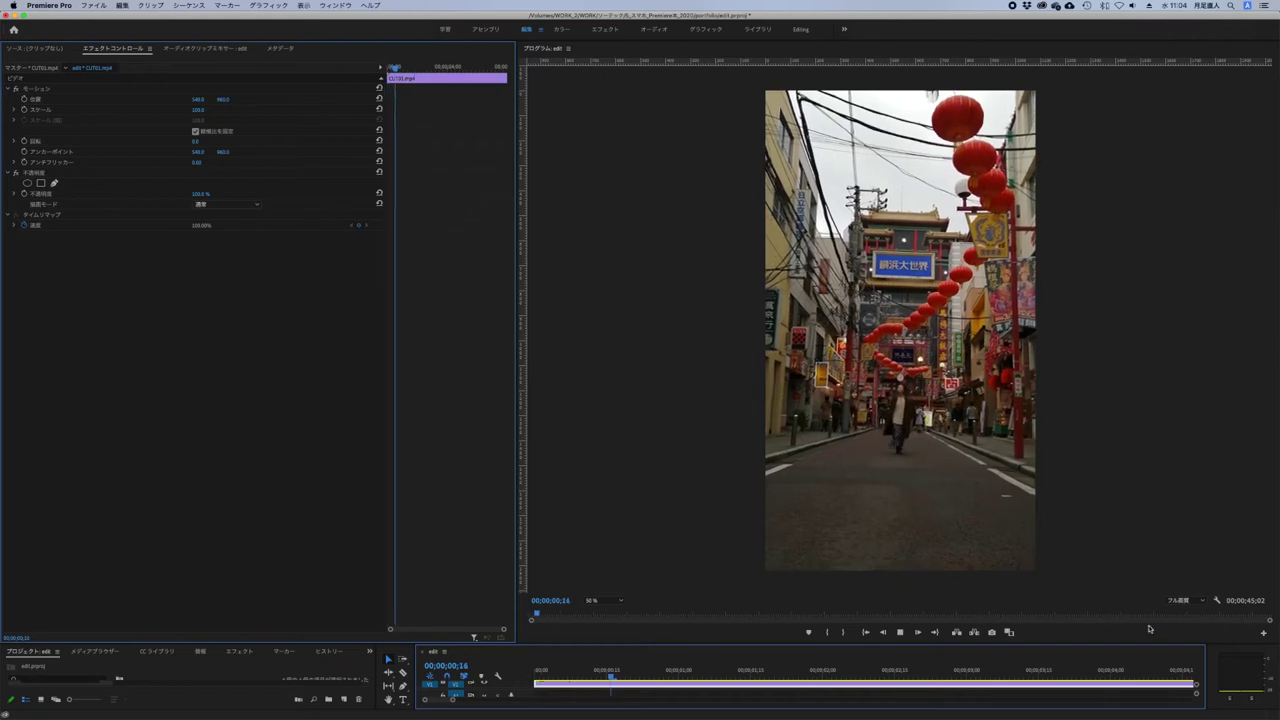
- Zoom the timeline out, return the playhead to 31;15, and zoom in on the transition
{"action": "left_click", "coordinate": [1158, 661]}
{"action": "key", "text": "minus"}
{"action": "key", "text": "minus"}
{"action": "key", "text": "minus"}
{"action": "left_click", "coordinate": [678, 666]}
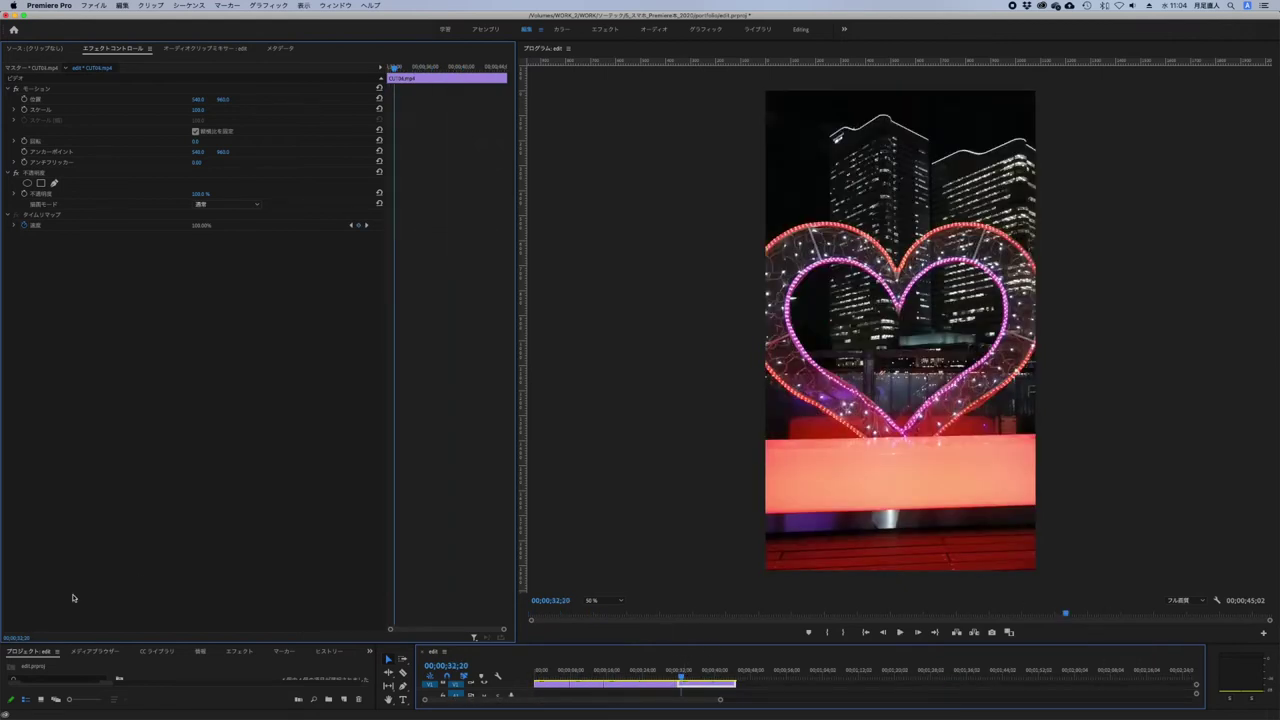
{"action": "key", "text": "equal"}
{"action": "key", "text": "equal"}
{"action": "key", "text": "equal"}
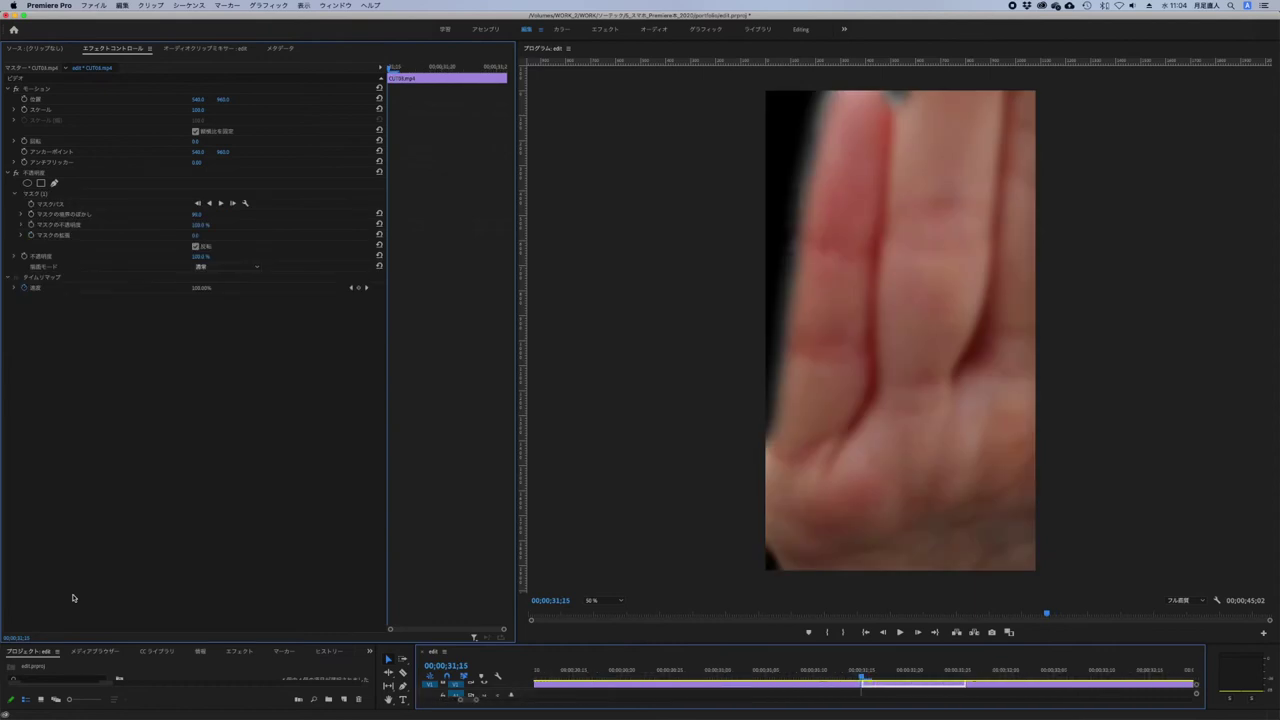
- Set Mask Feather to 10, add a Mask Path keyframe at 31;15, and step one frame forward
{"action": "left_click", "coordinate": [45, 193]}
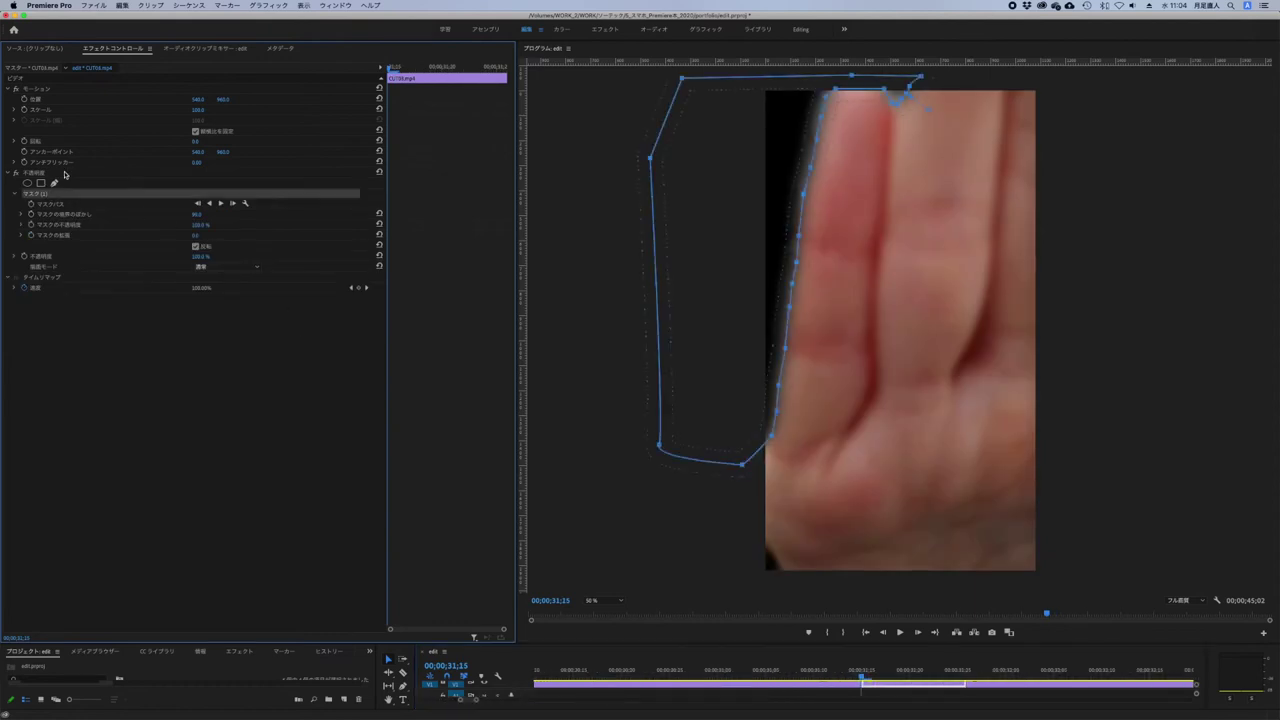
{"action": "left_click", "coordinate": [198, 214]}
{"action": "type", "text": "10"}
{"action": "key", "text": "Return"}
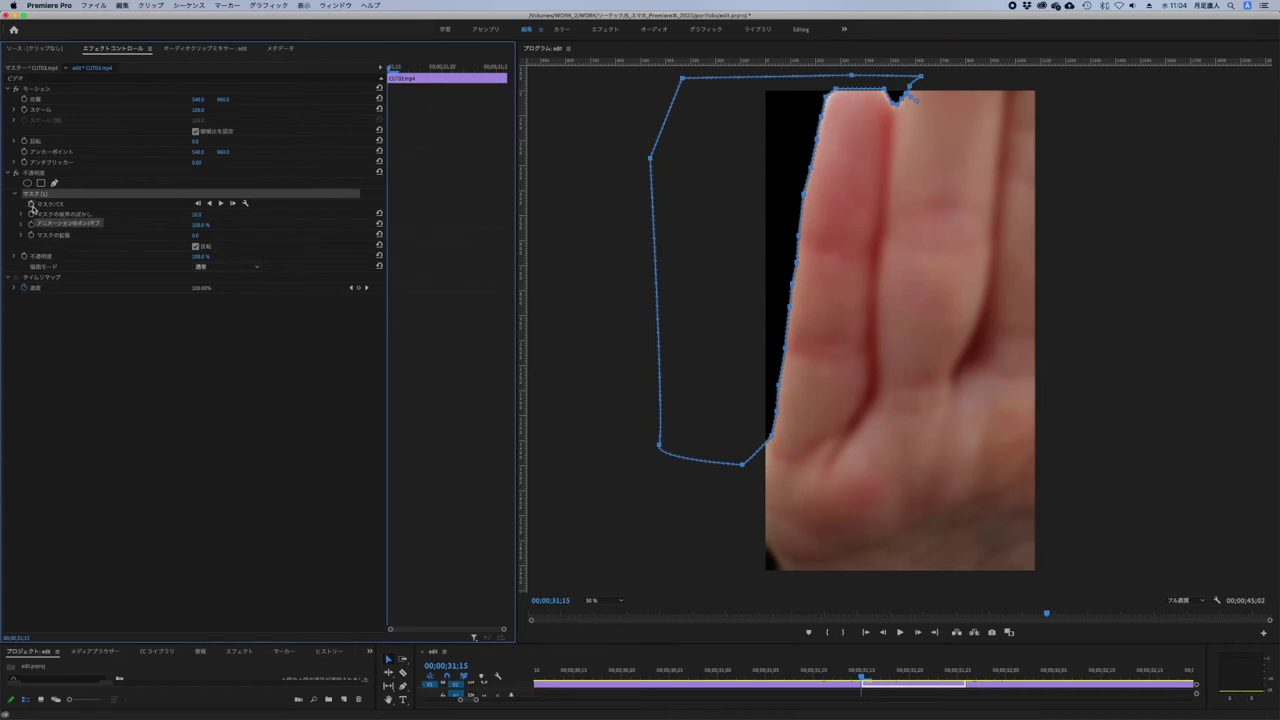
{"action": "left_click", "coordinate": [31, 205]}
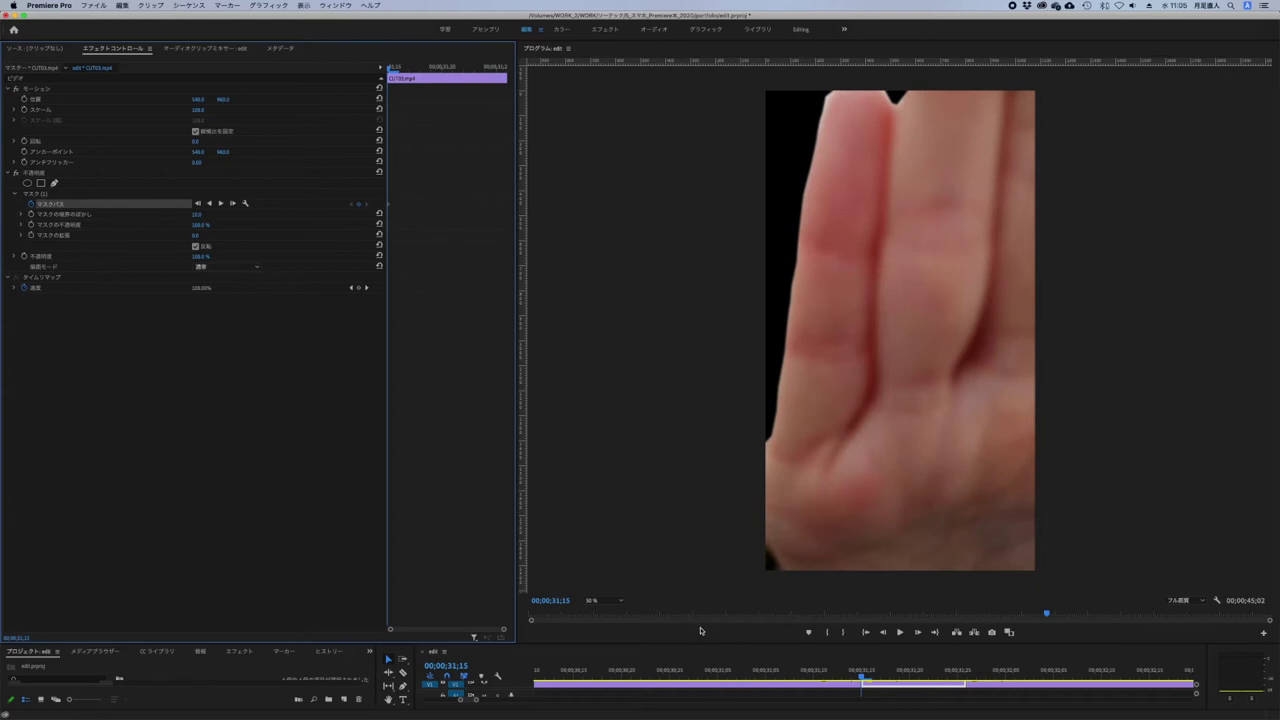
{"action": "key", "text": "Right"}
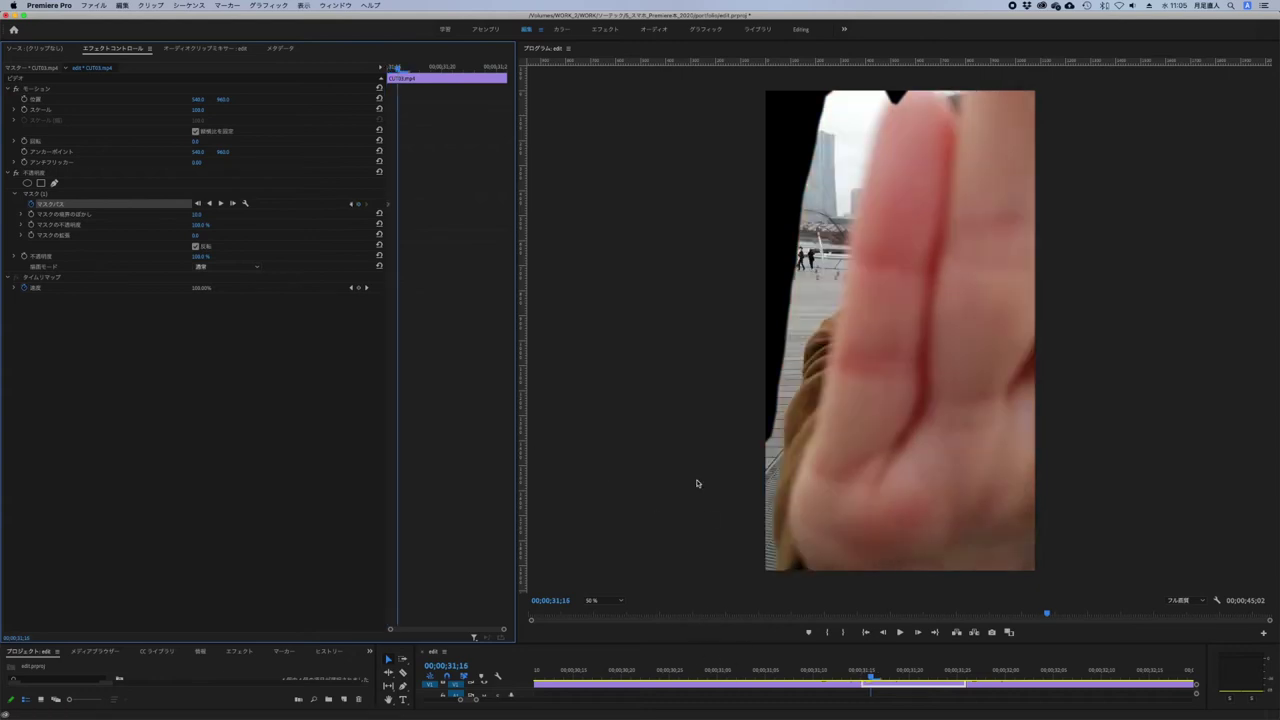
- At 31;16, pull the mask's top peak and notch onto the finger gap and smooth the tower-tip vertex
{"action": "key", "text": "Left"}
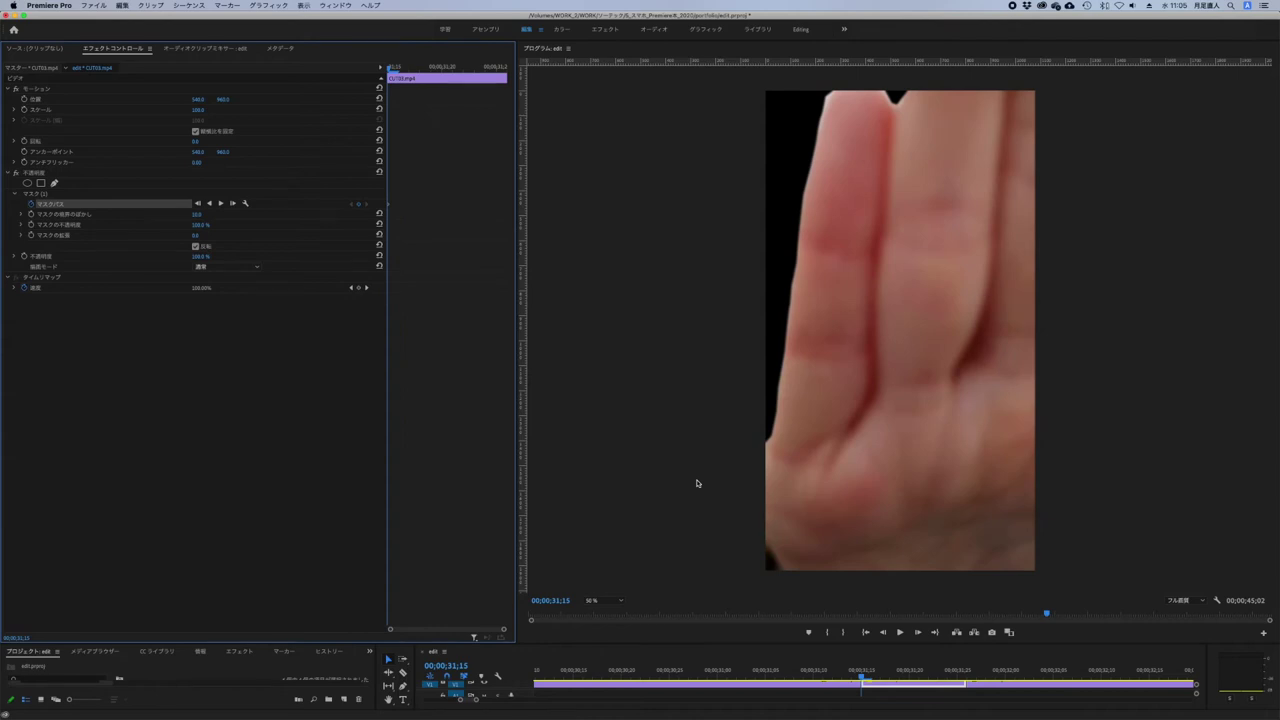
{"action": "key", "text": "Right"}
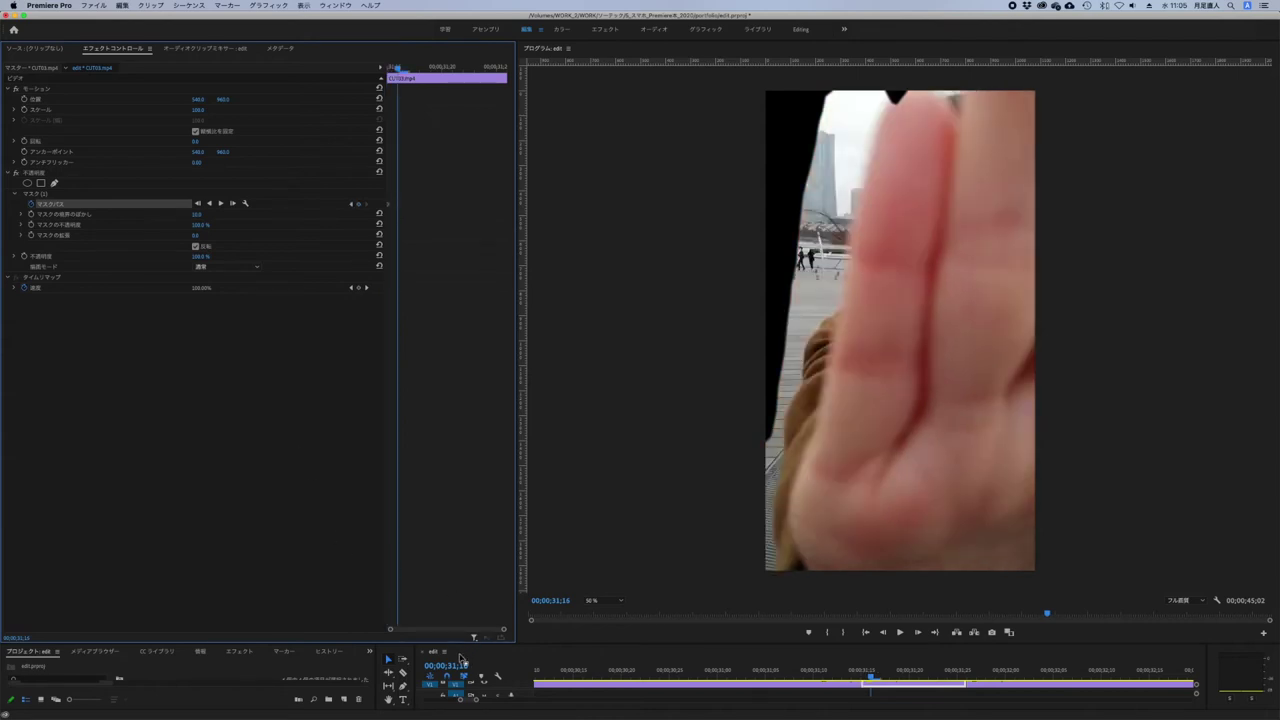
{"action": "left_click", "coordinate": [60, 194]}
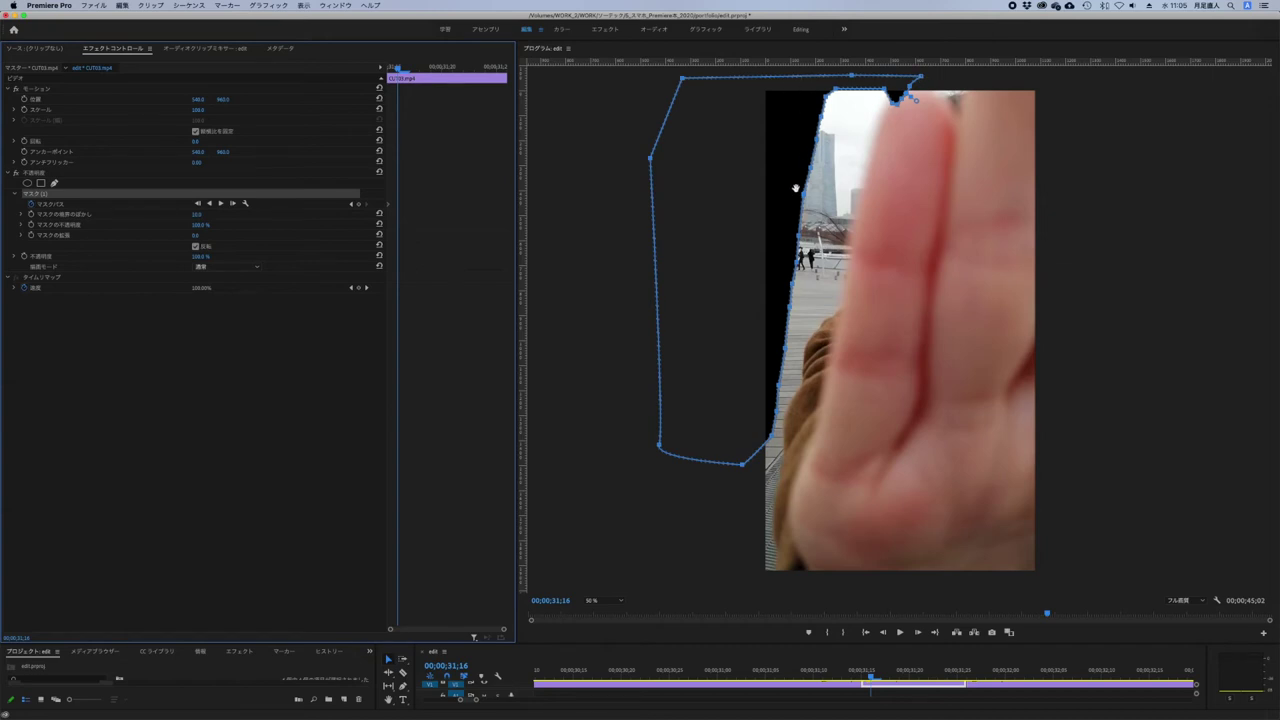
{"action": "left_click_drag", "start_coordinate": [838, 93], "coordinate": [872, 141]}
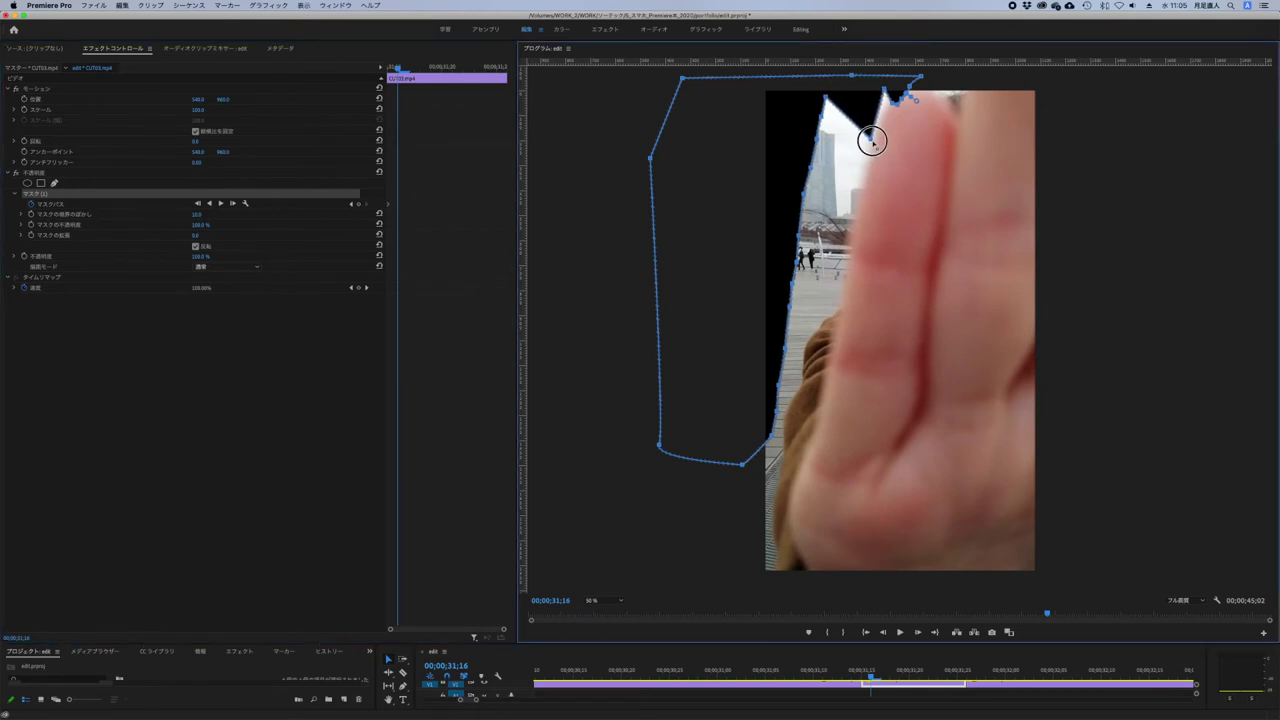
{"action": "left_click_drag", "start_coordinate": [884, 90], "coordinate": [859, 176]}
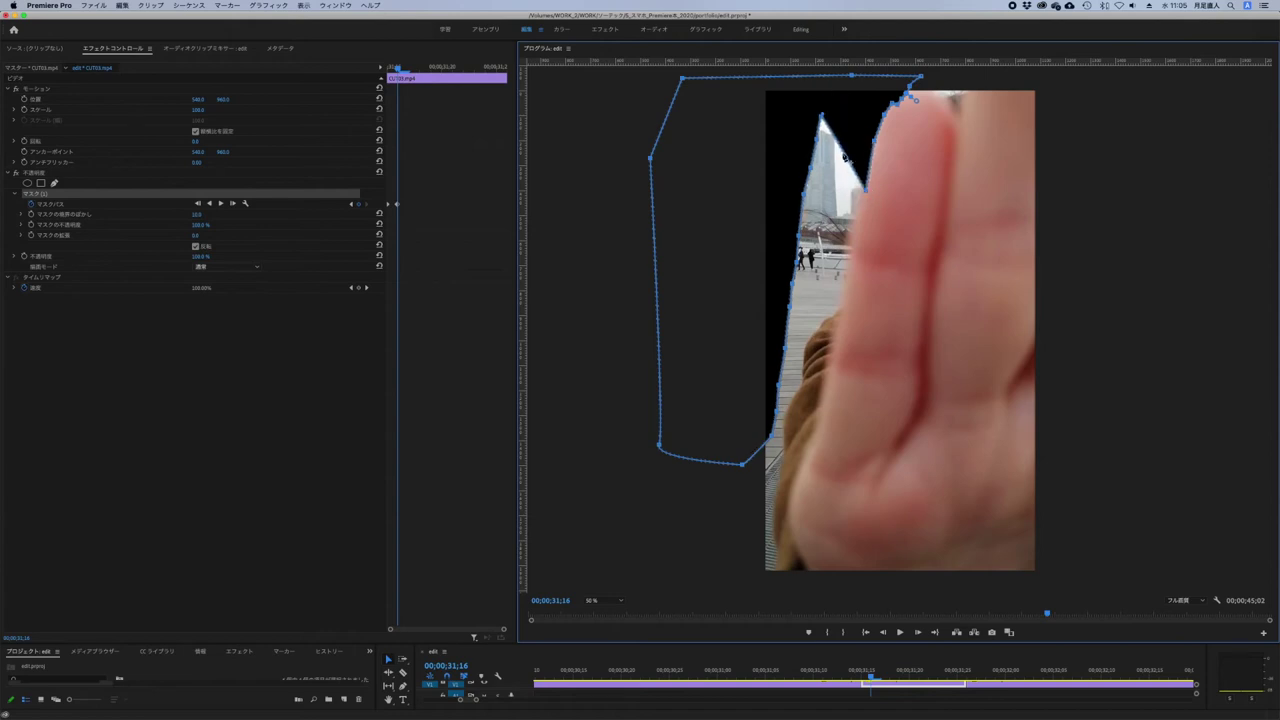
{"action": "left_click_drag", "start_coordinate": [826, 120], "coordinate": [825, 166]}
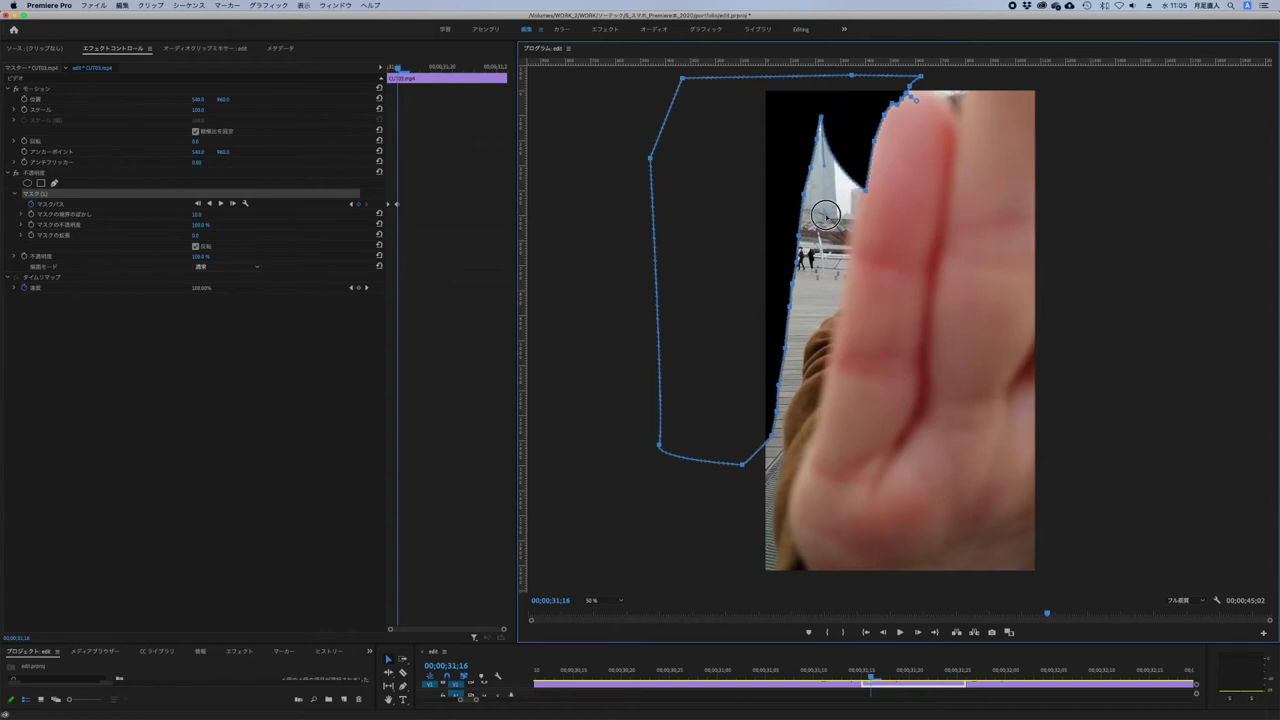
{"action": "left_click", "coordinate": [826, 122], "text": "alt"}
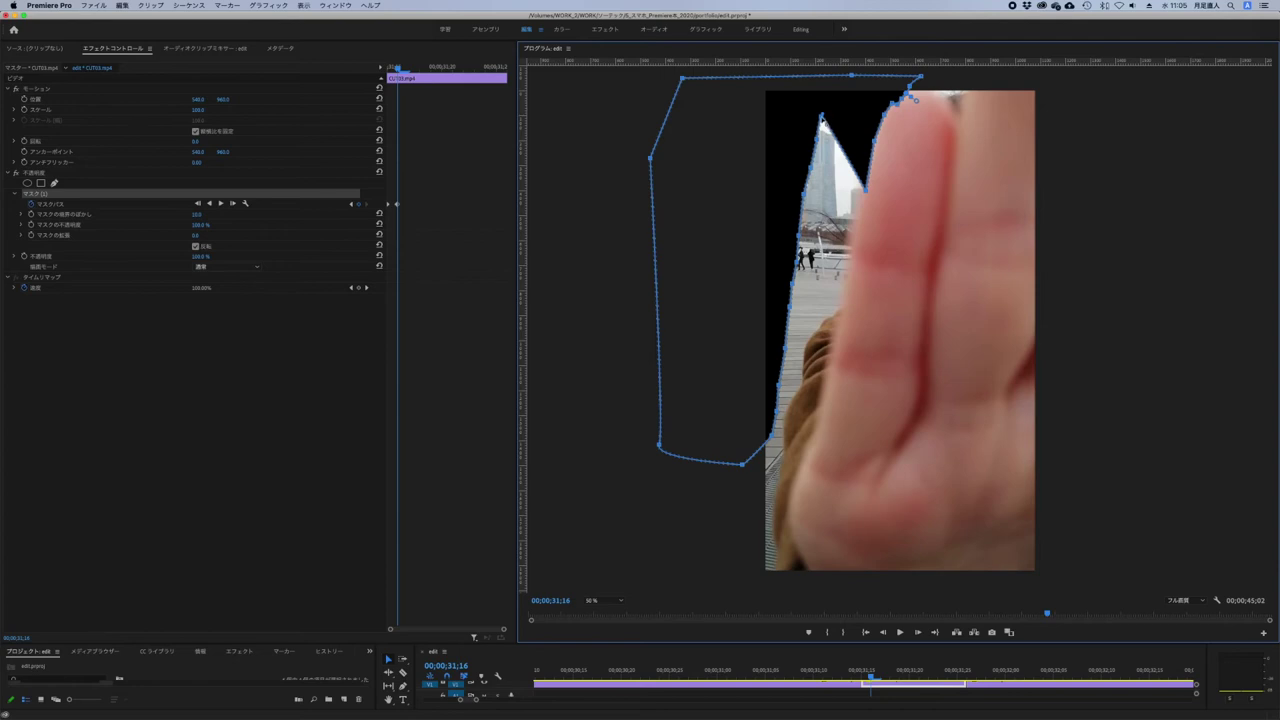
{"action": "left_click_drag", "start_coordinate": [821, 120], "coordinate": [851, 232]}
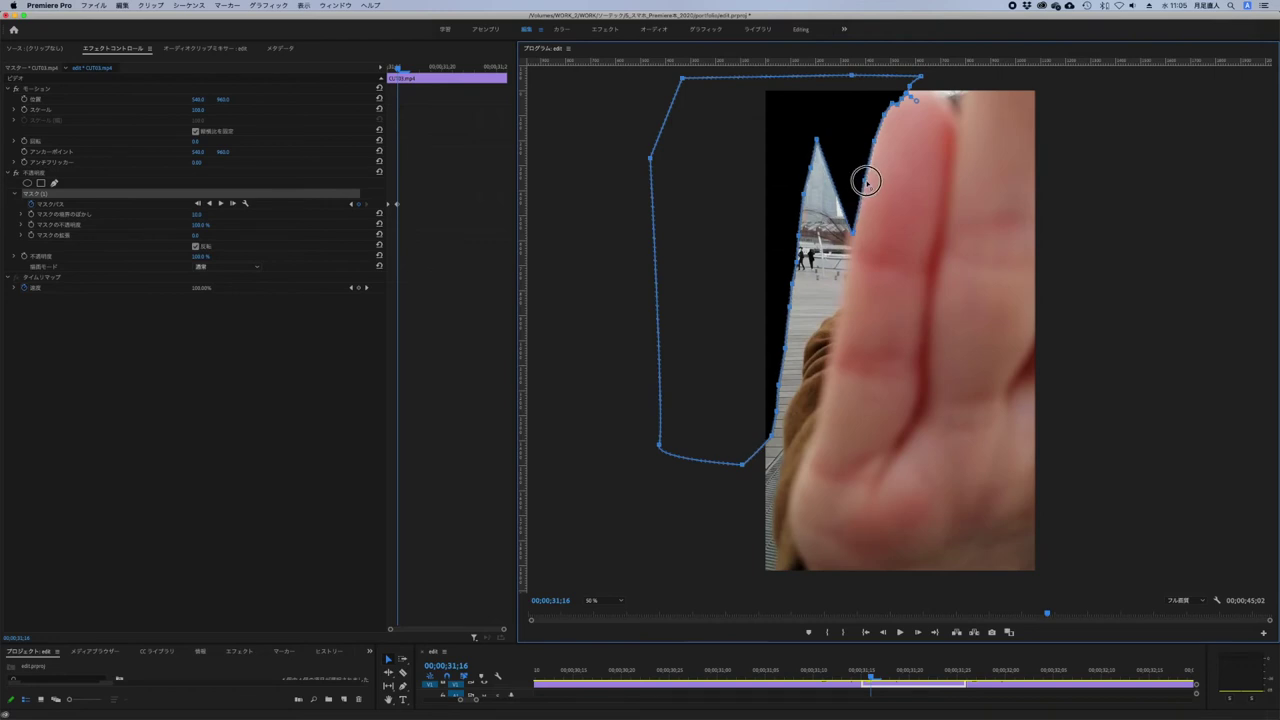
{"action": "left_click_drag", "start_coordinate": [841, 236], "coordinate": [851, 234]}
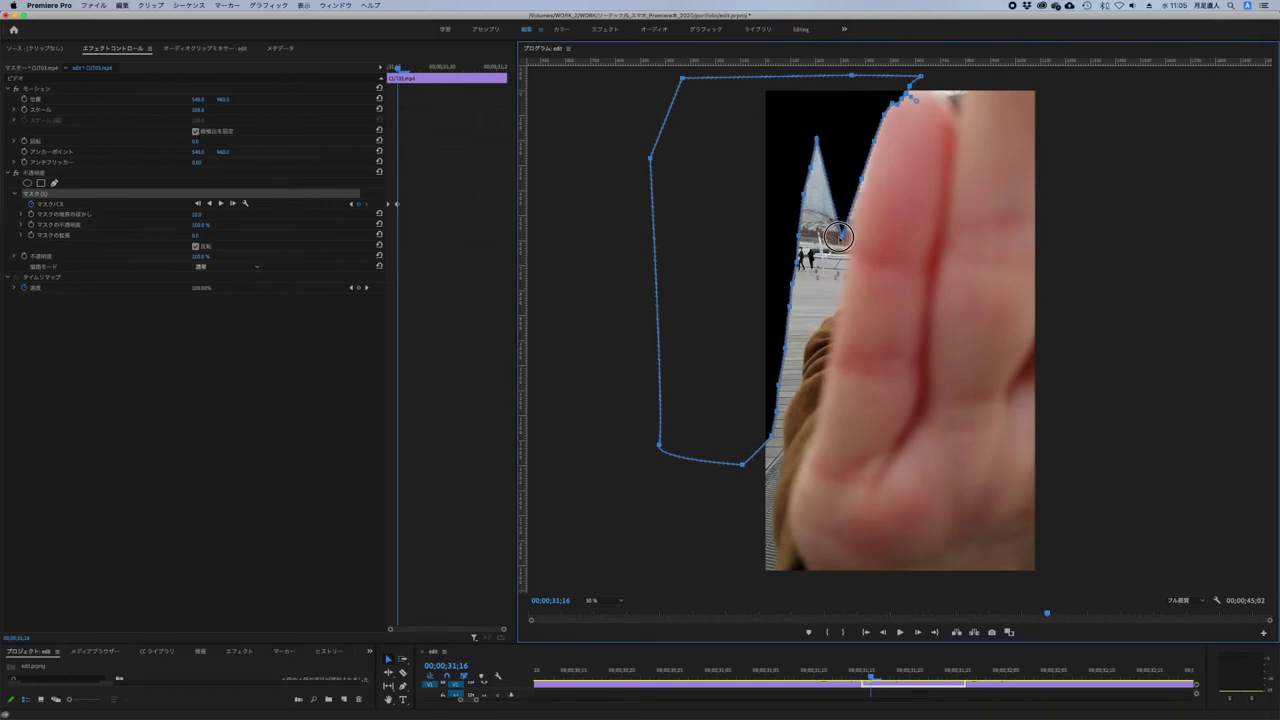
{"action": "left_click_drag", "start_coordinate": [819, 141], "coordinate": [816, 139]}
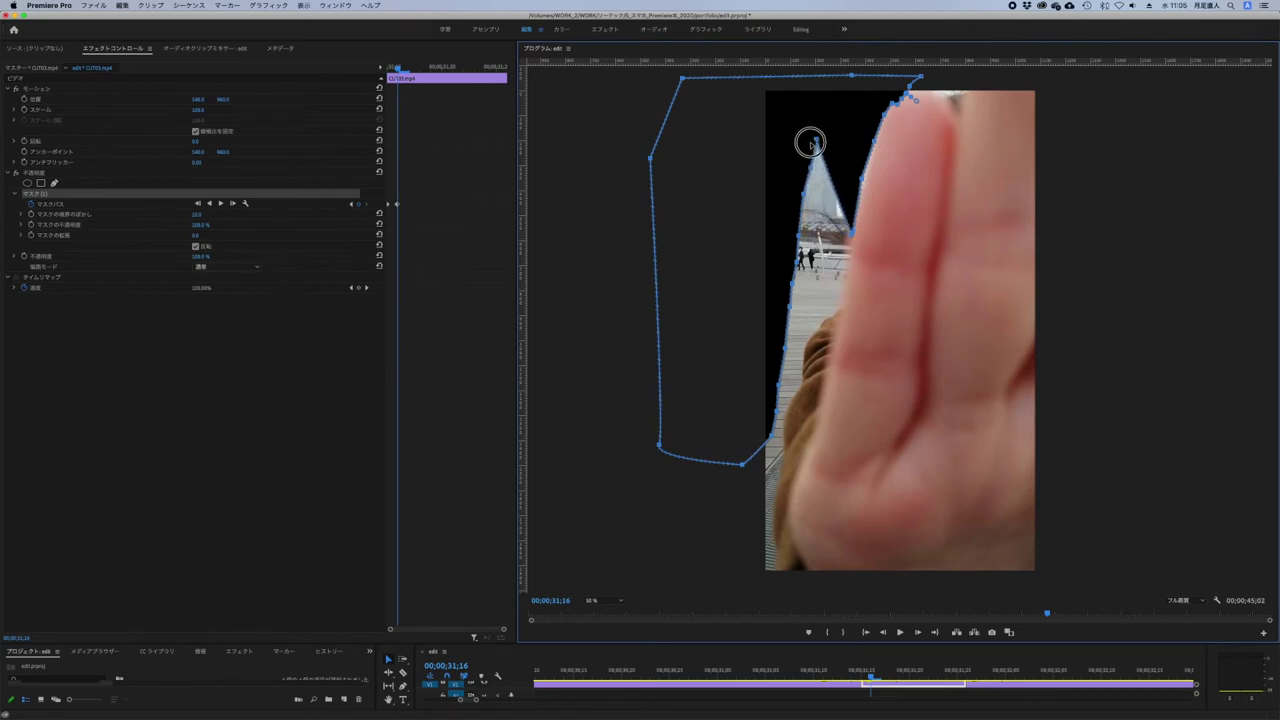
{"action": "mouse_move", "coordinate": [815, 141]}
{"action": "left_mouse_down"}
{"action": "mouse_move", "coordinate": [831, 145]}
{"action": "mouse_move", "coordinate": [819, 142]}
{"action": "left_mouse_up"}
- At 150% zoom, pull the mask's right edge in along the finger
{"action": "left_click", "coordinate": [600, 600]}
{"action": "left_click", "coordinate": [600, 636]}
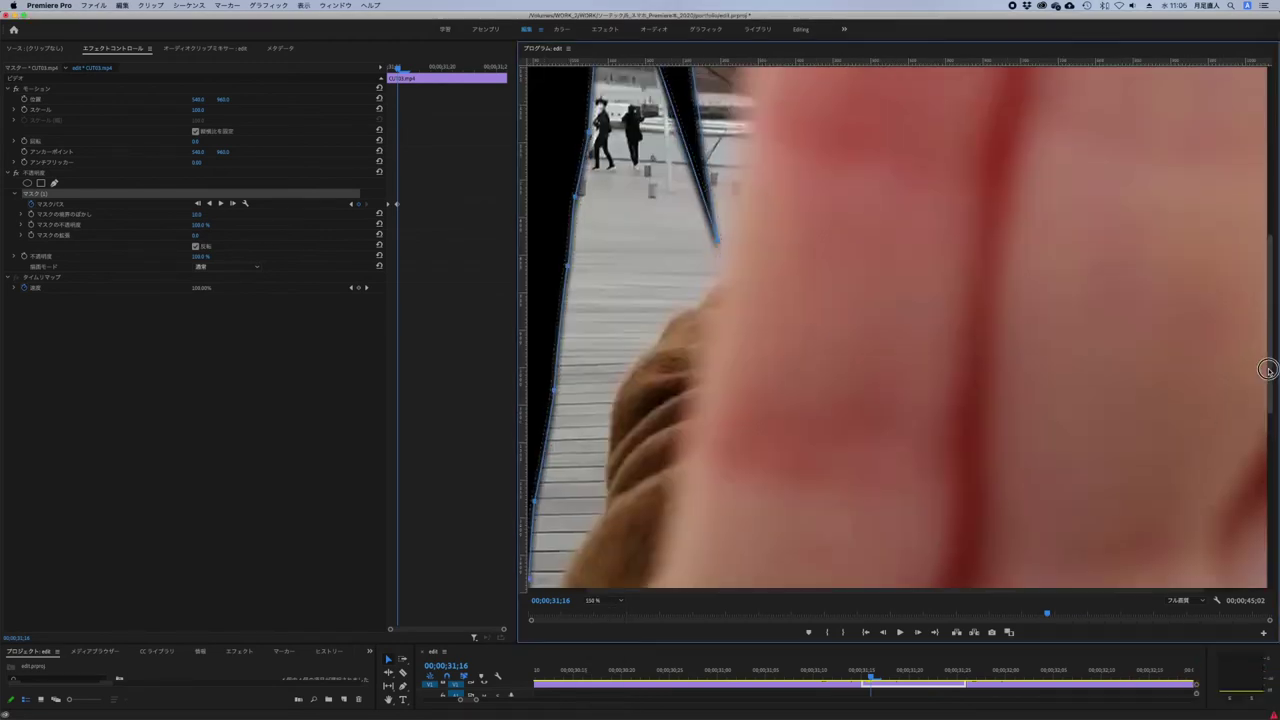
{"action": "scroll", "coordinate": [900, 330], "scroll_direction": "up", "scroll_amount": 5}
{"action": "scroll", "coordinate": [714, 428], "scroll_direction": "up", "scroll_amount": 3}
{"action": "scroll", "coordinate": [717, 360], "scroll_direction": "up", "scroll_amount": 2}
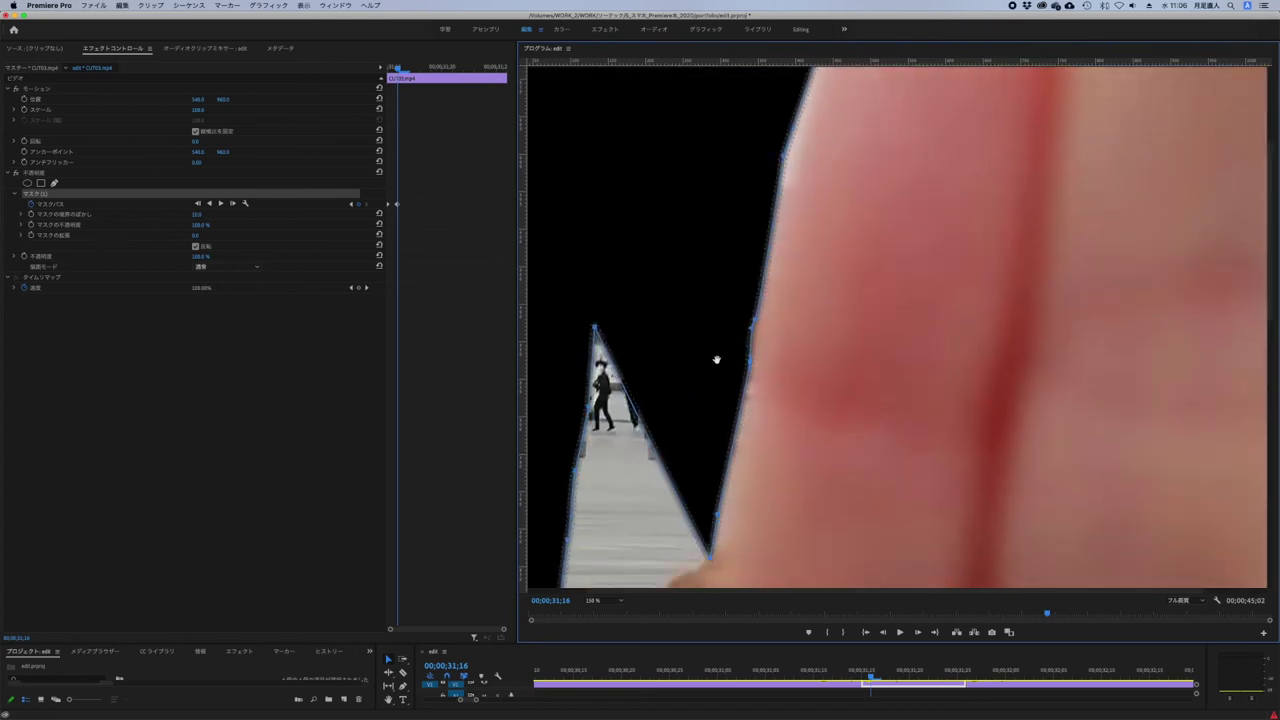
{"action": "left_click", "coordinate": [600, 600]}
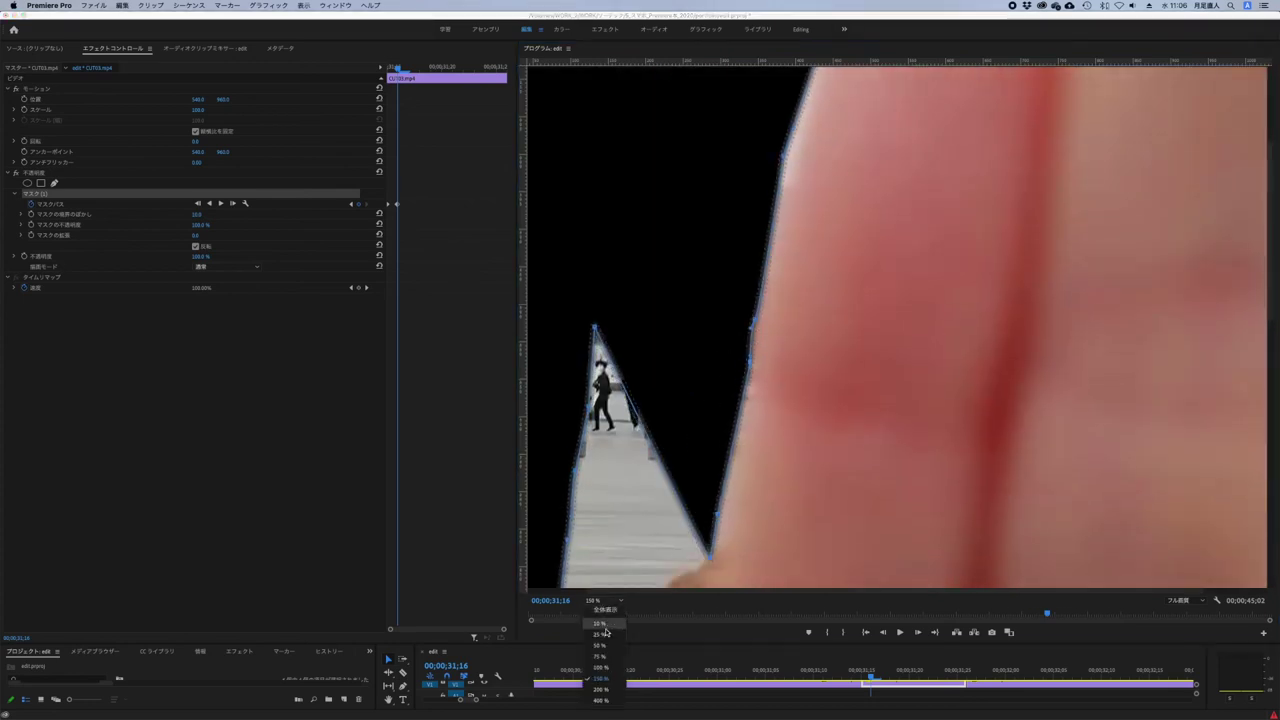
{"action": "key", "text": "Escape"}
{"action": "mouse_move", "coordinate": [750, 365]}
{"action": "left_mouse_down"}
{"action": "mouse_move", "coordinate": [706, 356]}
{"action": "mouse_move", "coordinate": [749, 377]}
{"action": "left_mouse_up"}
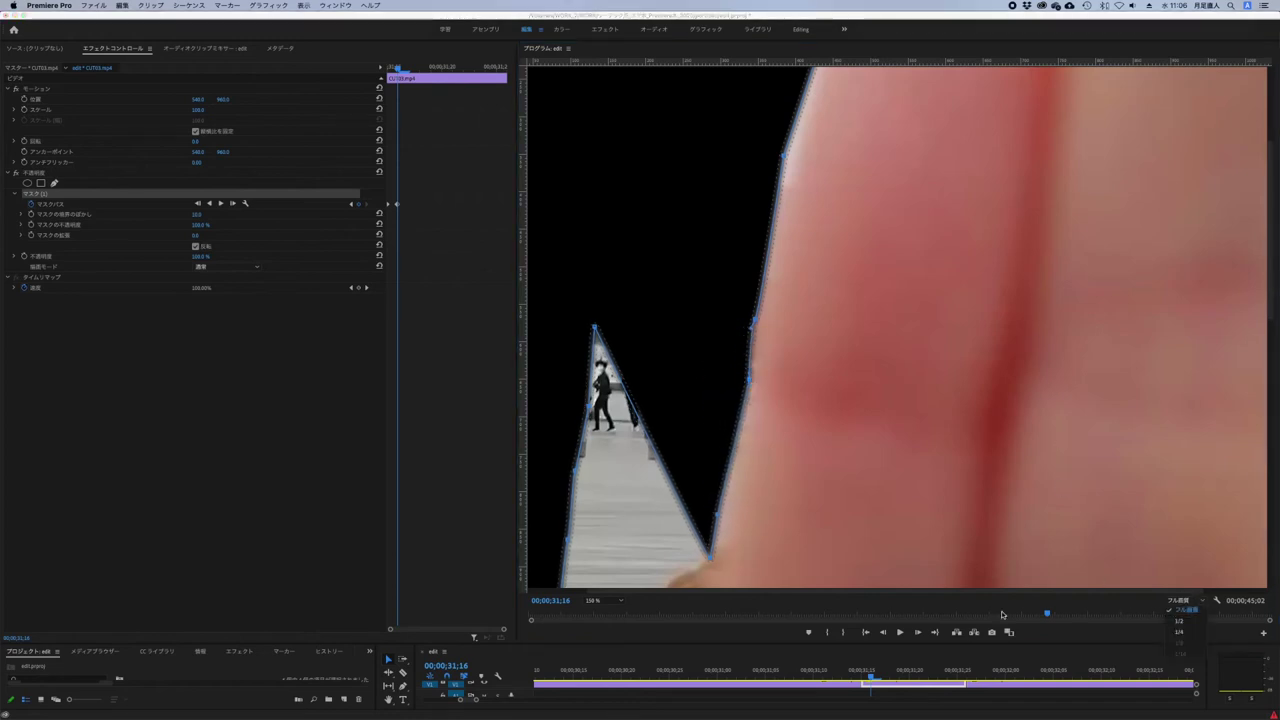
- Back at 50% zoom, reshape the left mask spike to follow the finger edge lower down
{"action": "left_click", "coordinate": [604, 601]}
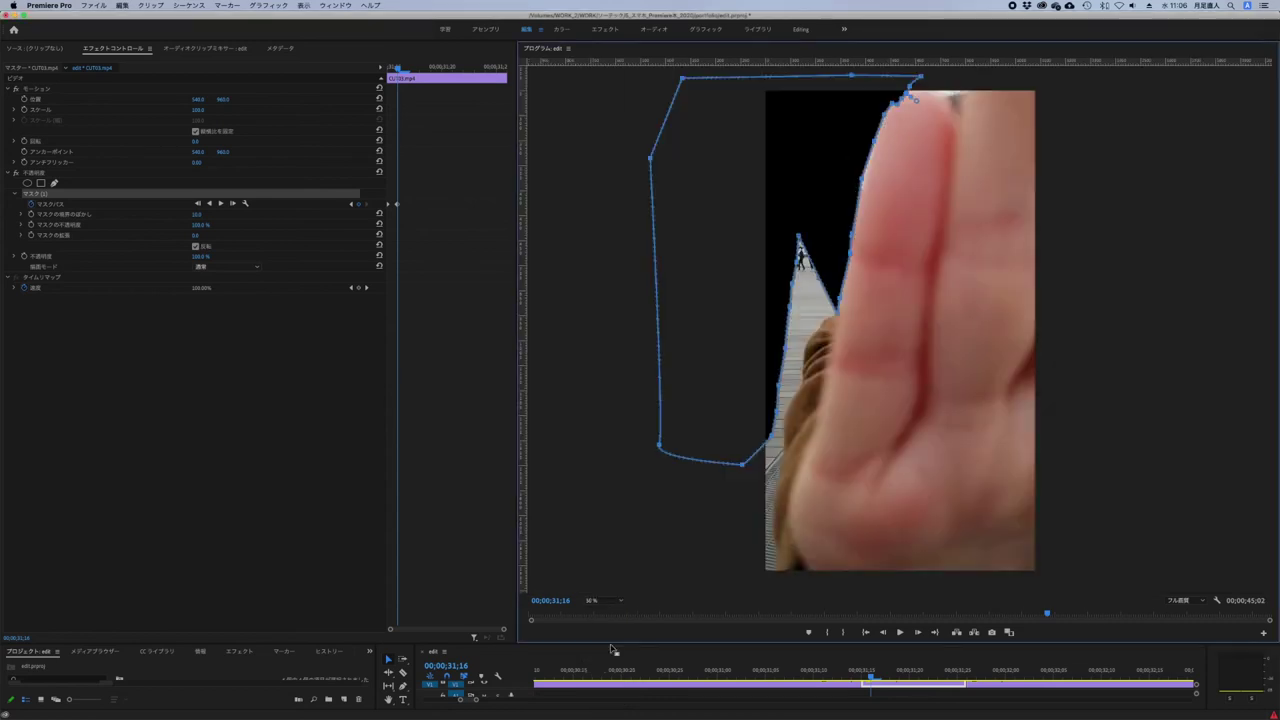
{"action": "left_click", "coordinate": [600, 645]}
{"action": "left_click_drag", "start_coordinate": [802, 241], "coordinate": [824, 351]}
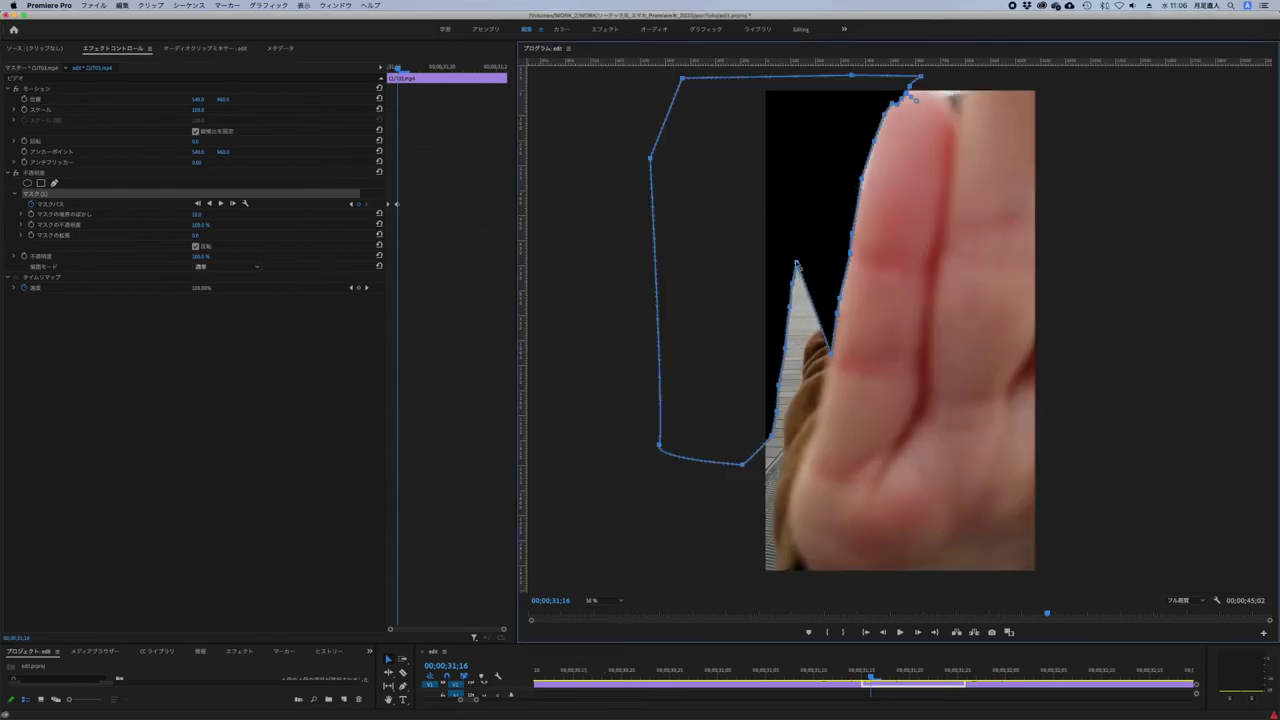
{"action": "mouse_move", "coordinate": [790, 285]}
{"action": "left_mouse_down"}
{"action": "mouse_move", "coordinate": [805, 386]}
{"action": "mouse_move", "coordinate": [824, 396]}
{"action": "left_mouse_up"}
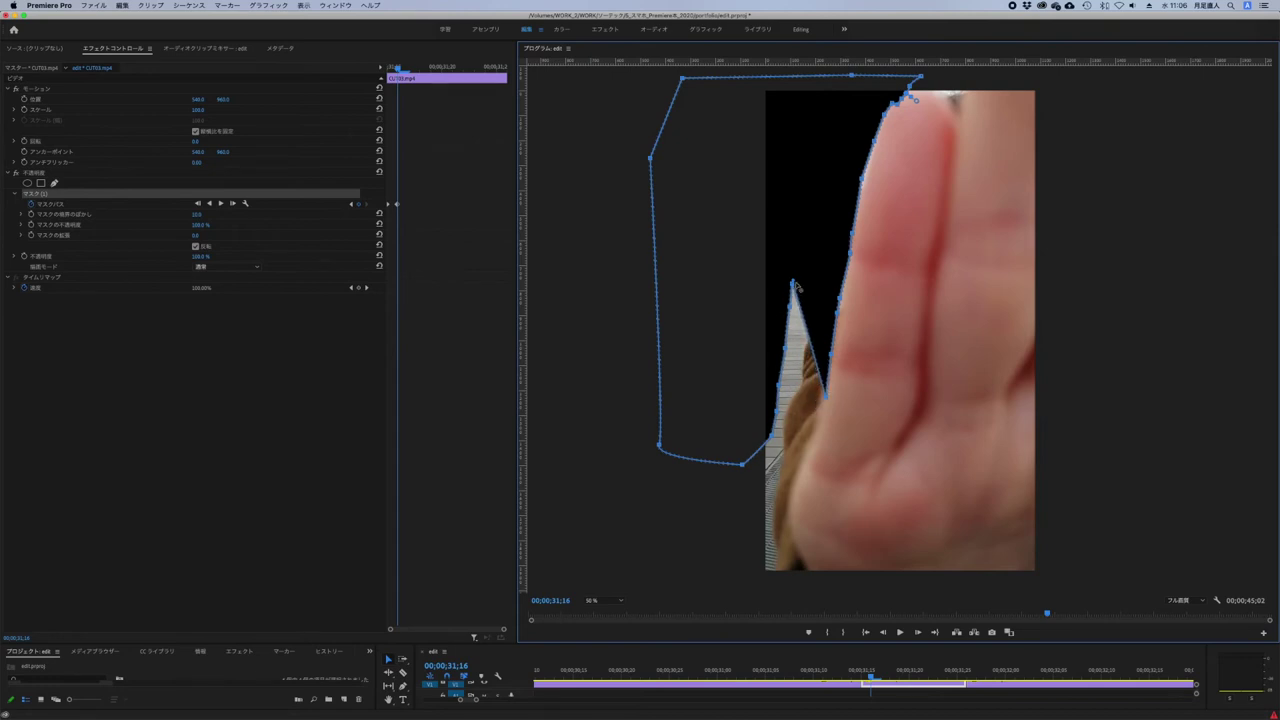
{"action": "left_click_drag", "start_coordinate": [778, 326], "coordinate": [817, 268]}
{"action": "left_click_drag", "start_coordinate": [794, 284], "coordinate": [822, 273]}
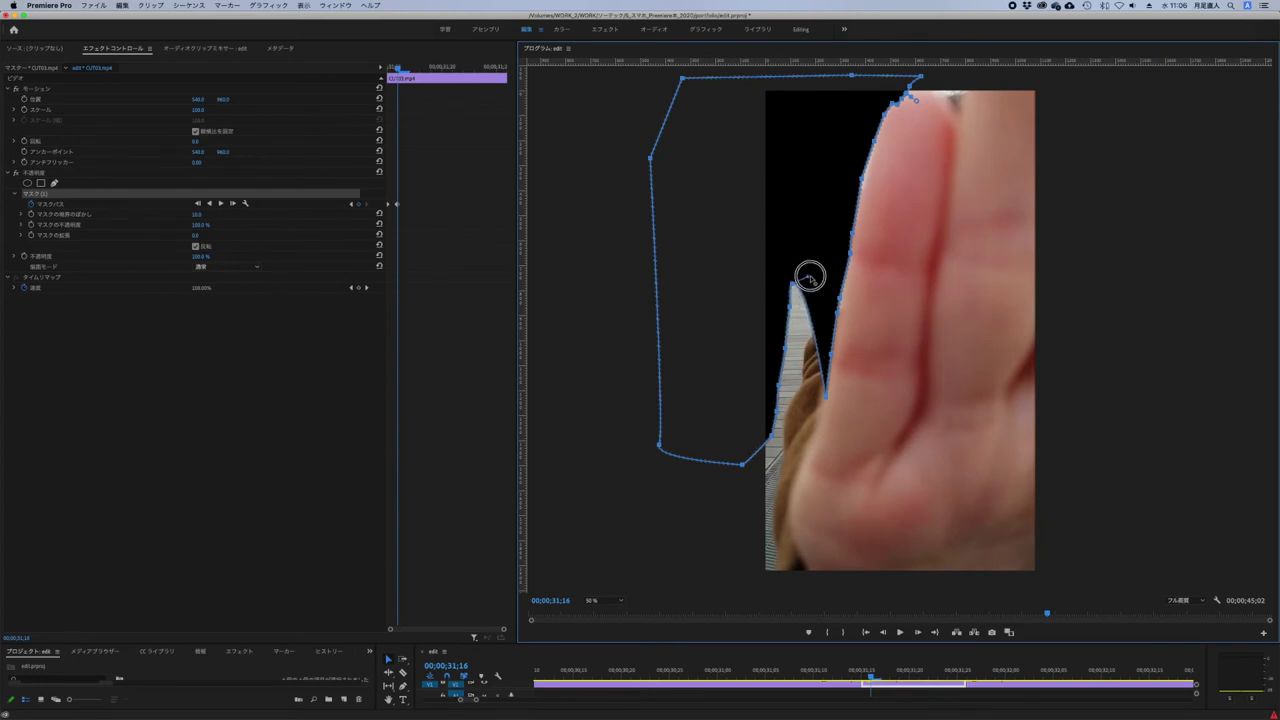
{"action": "left_click", "coordinate": [794, 285], "text": "alt"}
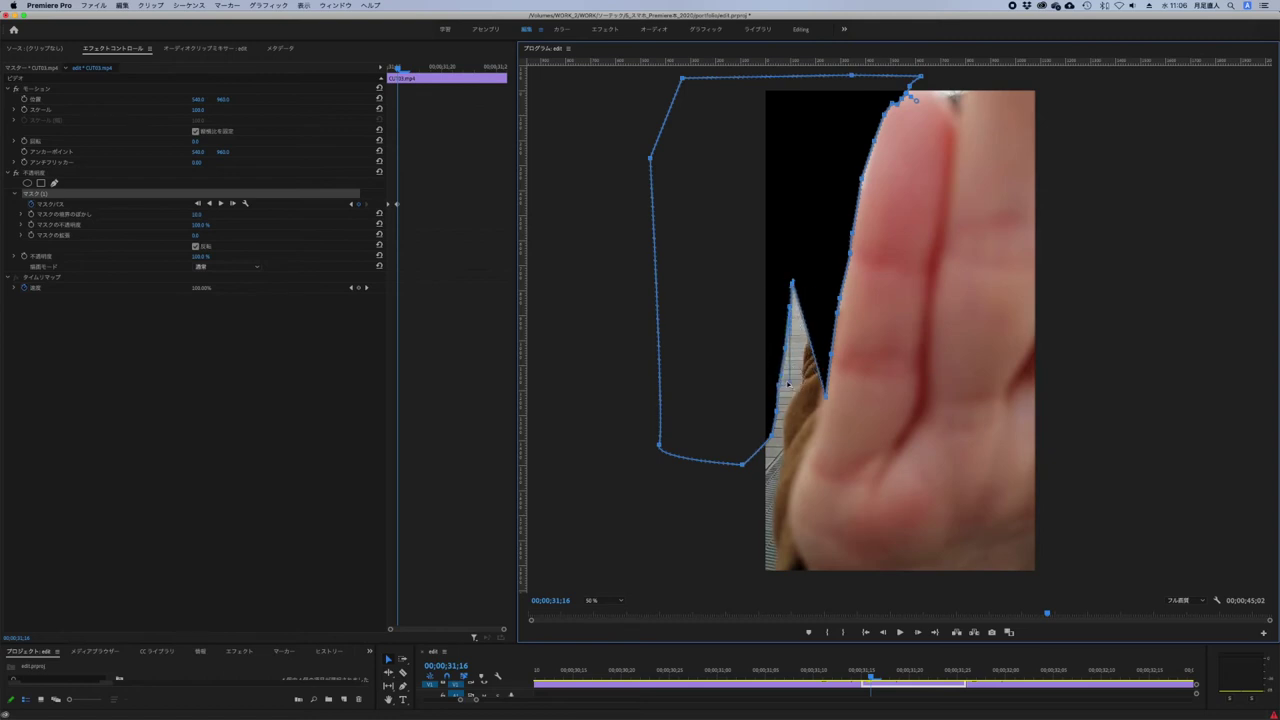
{"action": "left_click_drag", "start_coordinate": [786, 347], "coordinate": [806, 460]}
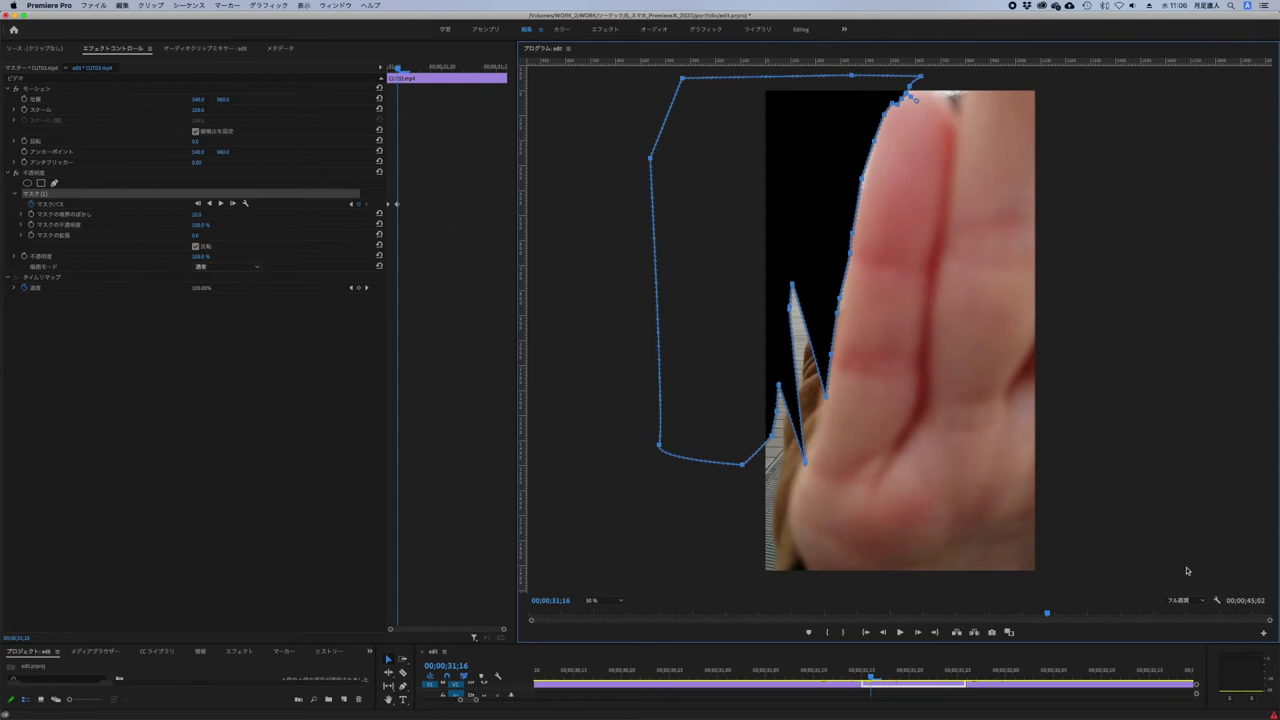
{"action": "left_click", "coordinate": [1178, 600]}
- At 100% zoom, pull the top spike vertices down and flatten the tall spike against the finger
{"action": "left_click", "coordinate": [601, 601]}
{"action": "left_click", "coordinate": [606, 610]}
{"action": "left_click", "coordinate": [605, 600]}
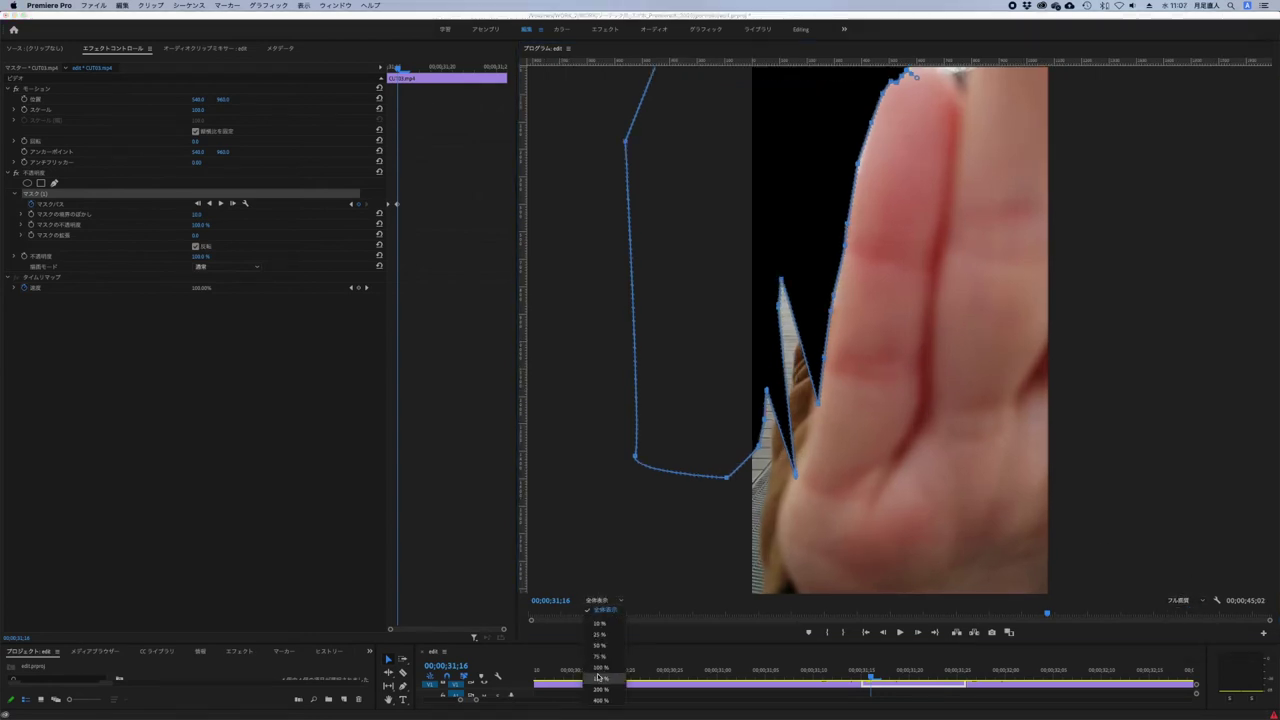
{"action": "left_click", "coordinate": [608, 667]}
{"action": "left_click_drag", "start_coordinate": [684, 238], "coordinate": [680, 278]}
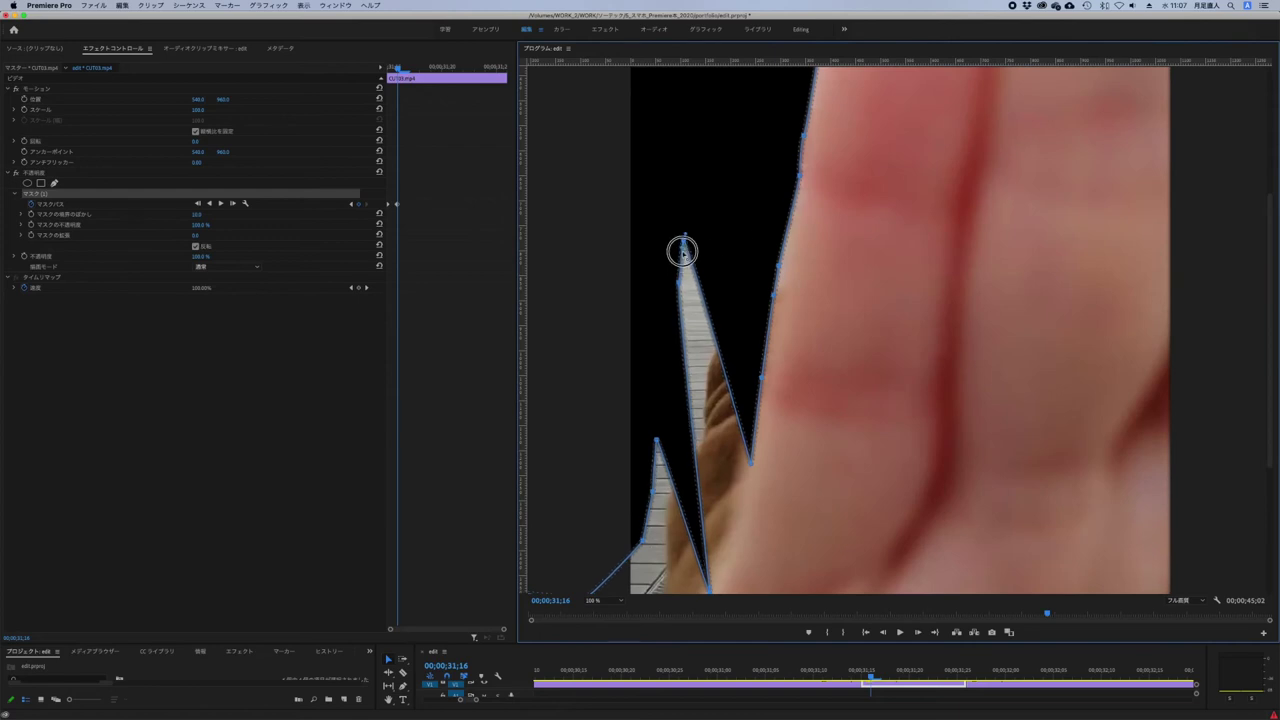
{"action": "left_click_drag", "start_coordinate": [750, 462], "coordinate": [736, 500]}
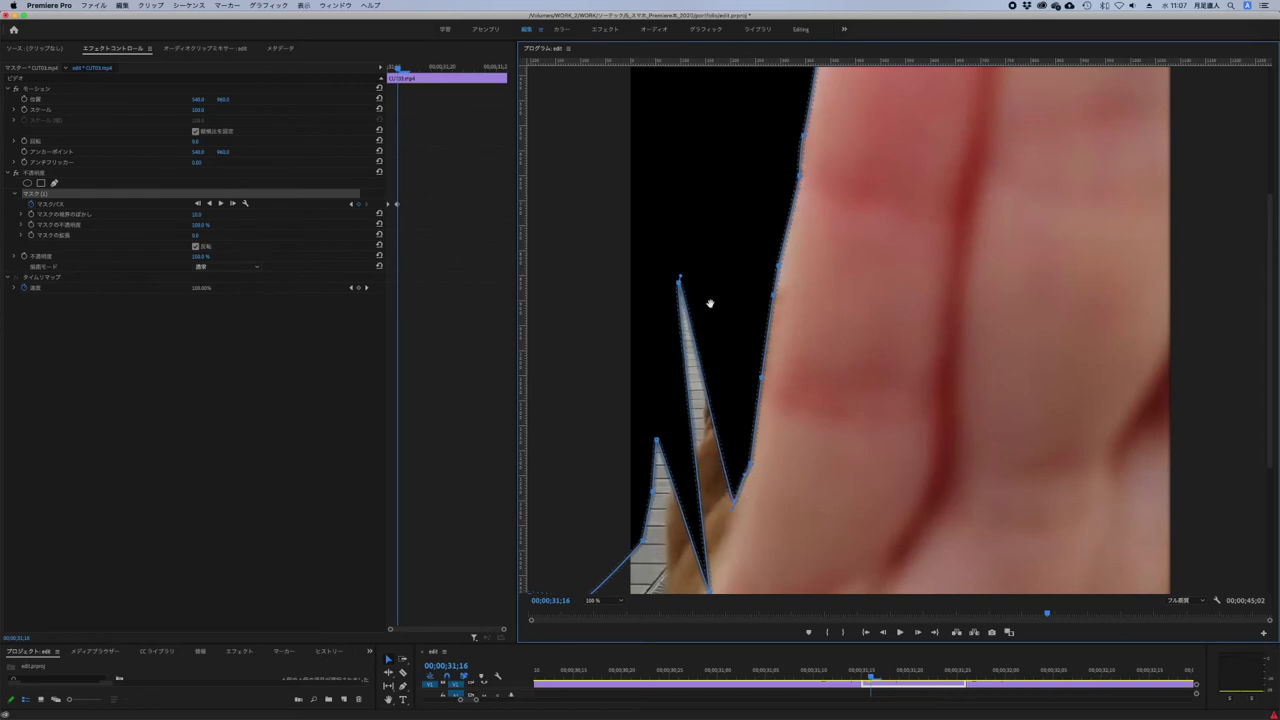
{"action": "left_click_drag", "start_coordinate": [681, 285], "coordinate": [676, 507]}
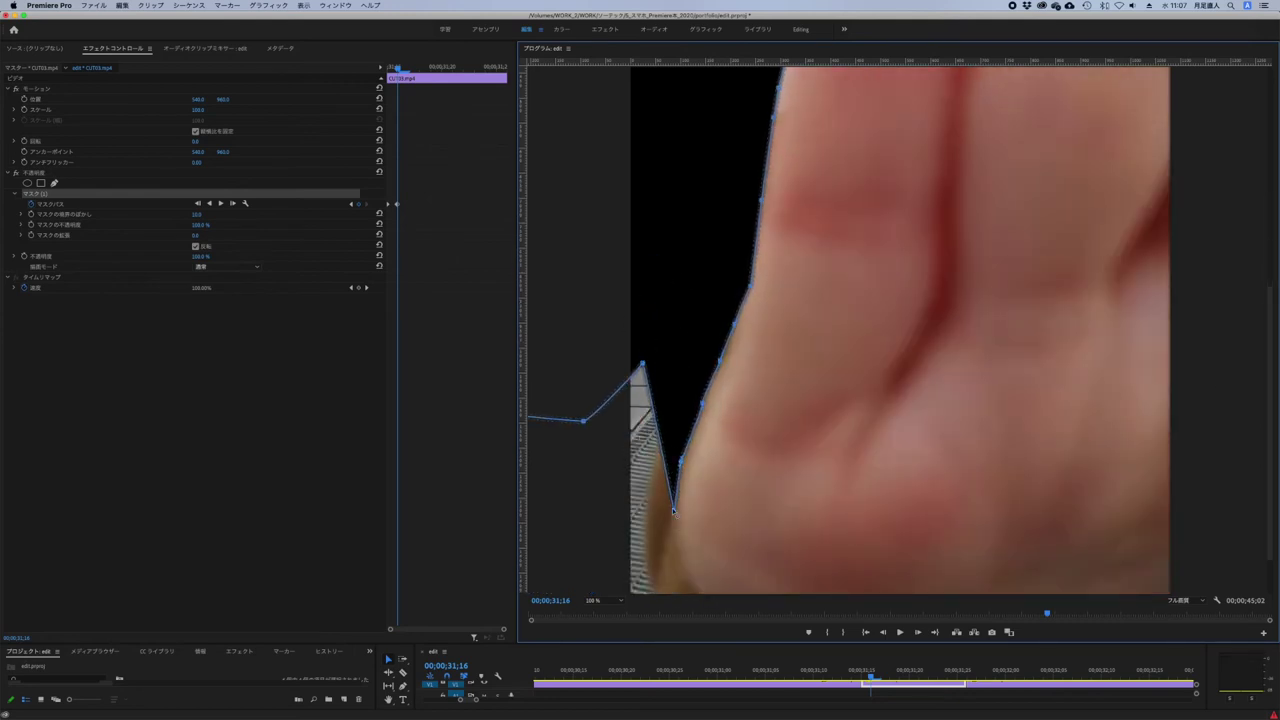
- Add a fingertip vertex and raise the fingertip's top mask edge up to the frame's top
{"action": "left_click", "coordinate": [592, 600]}
{"action": "left_click", "coordinate": [599, 645]}
{"action": "left_click", "coordinate": [592, 600]}
{"action": "left_click", "coordinate": [598, 667]}
{"action": "left_click_drag", "start_coordinate": [970, 105], "coordinate": [1019, 107]}
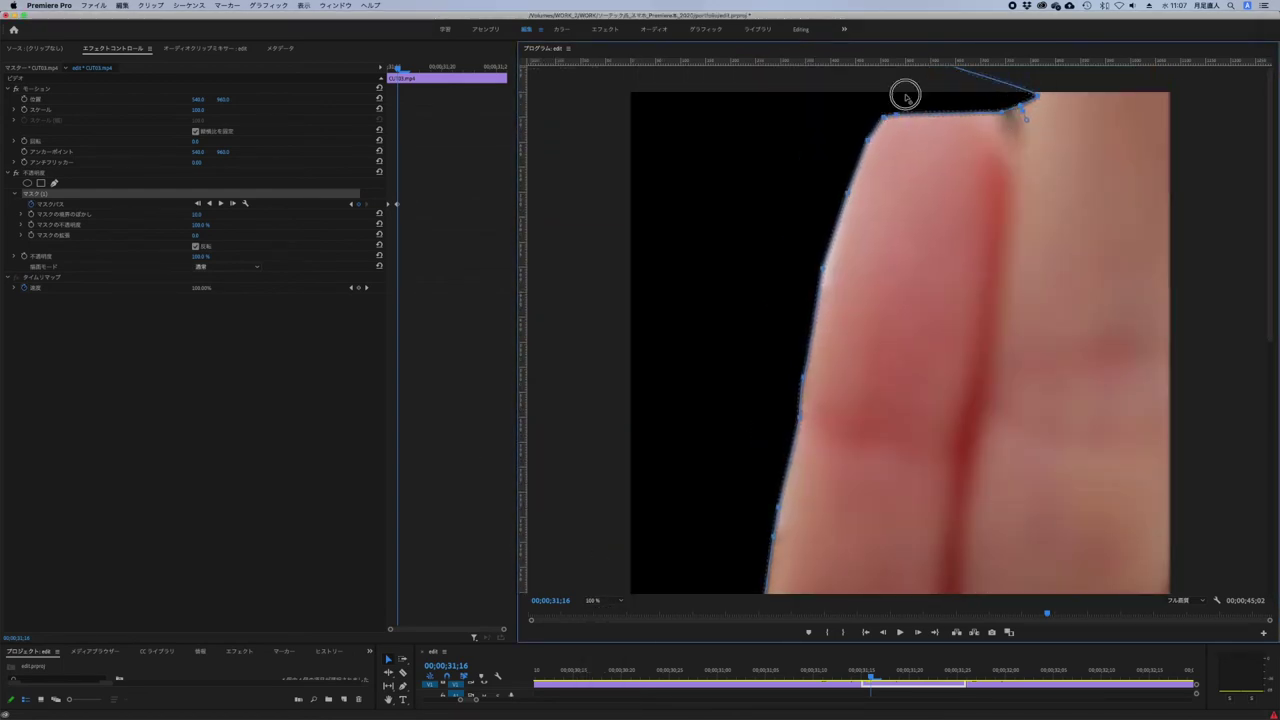
{"action": "left_click", "coordinate": [975, 104]}
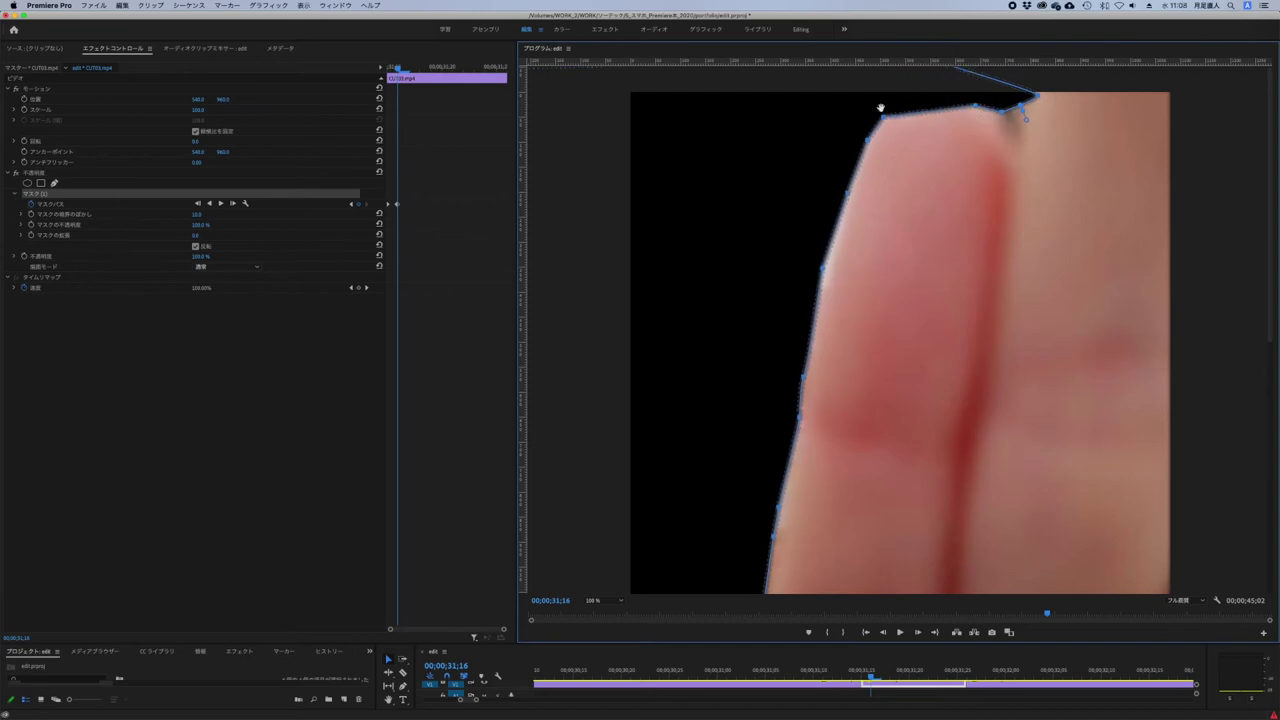
{"action": "left_click_drag", "start_coordinate": [886, 120], "coordinate": [970, 95]}
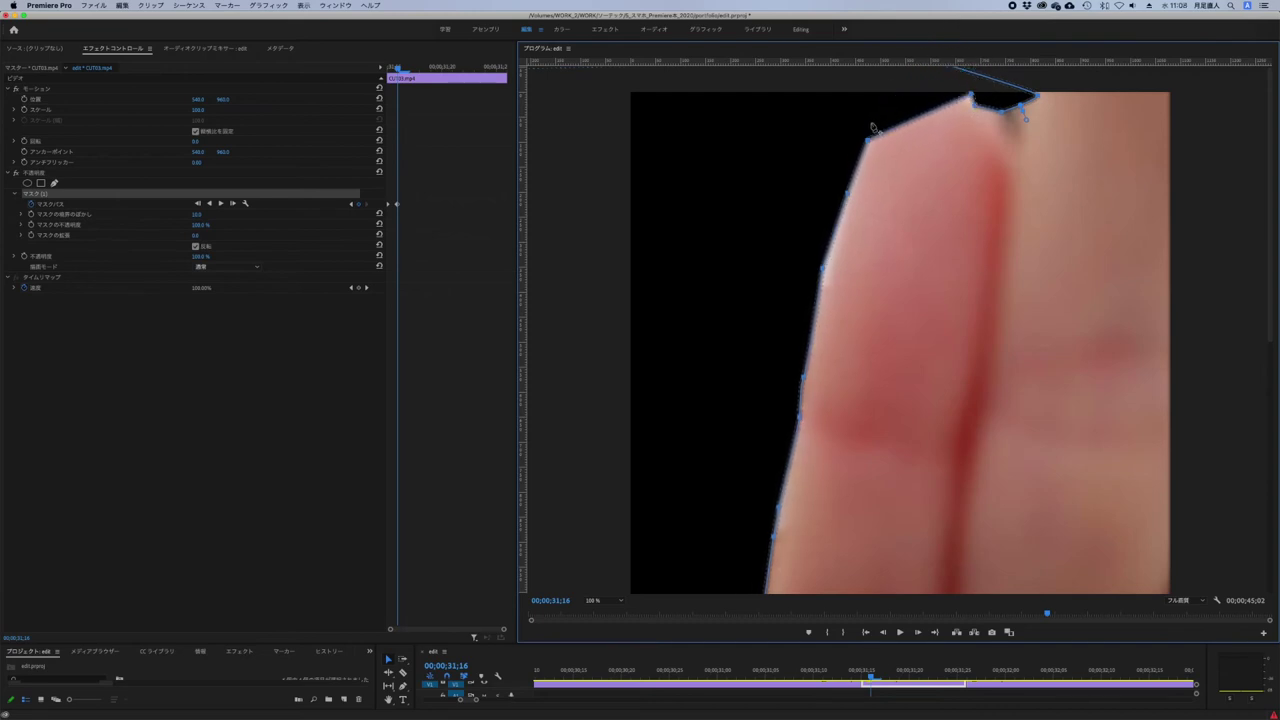
{"action": "left_click_drag", "start_coordinate": [868, 142], "coordinate": [895, 90]}
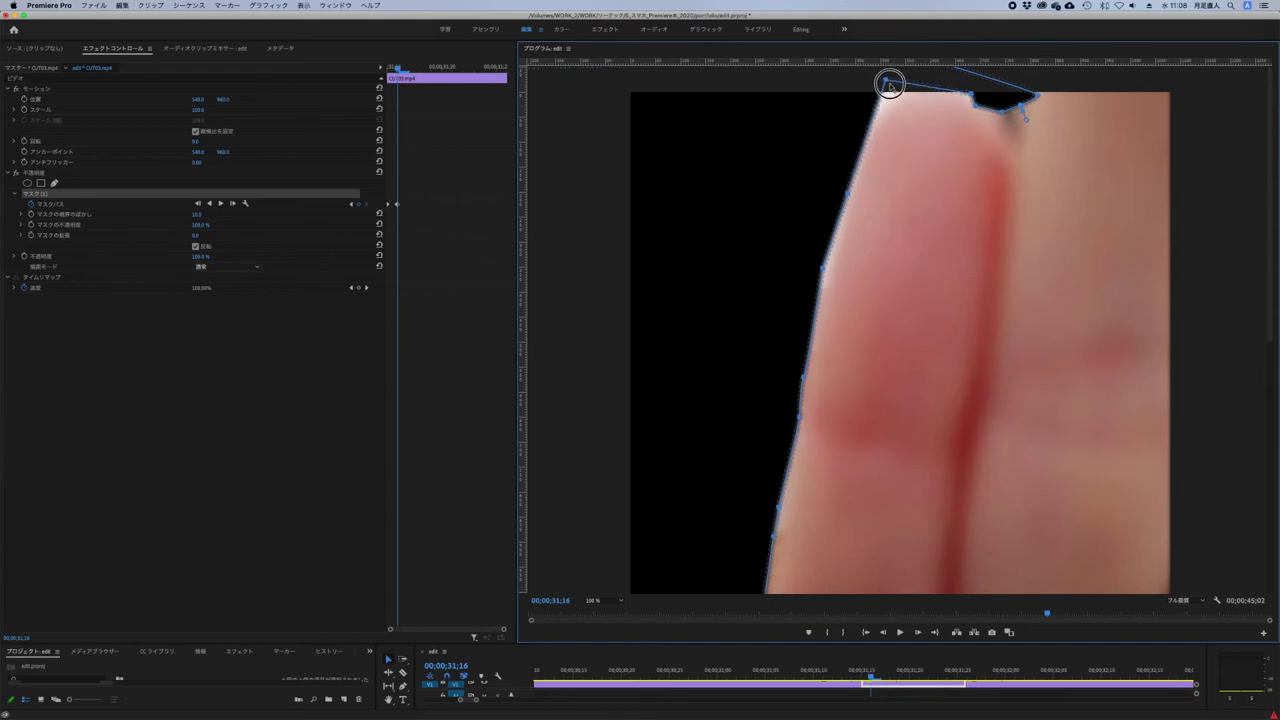
{"action": "left_click_drag", "start_coordinate": [971, 94], "coordinate": [967, 86]}
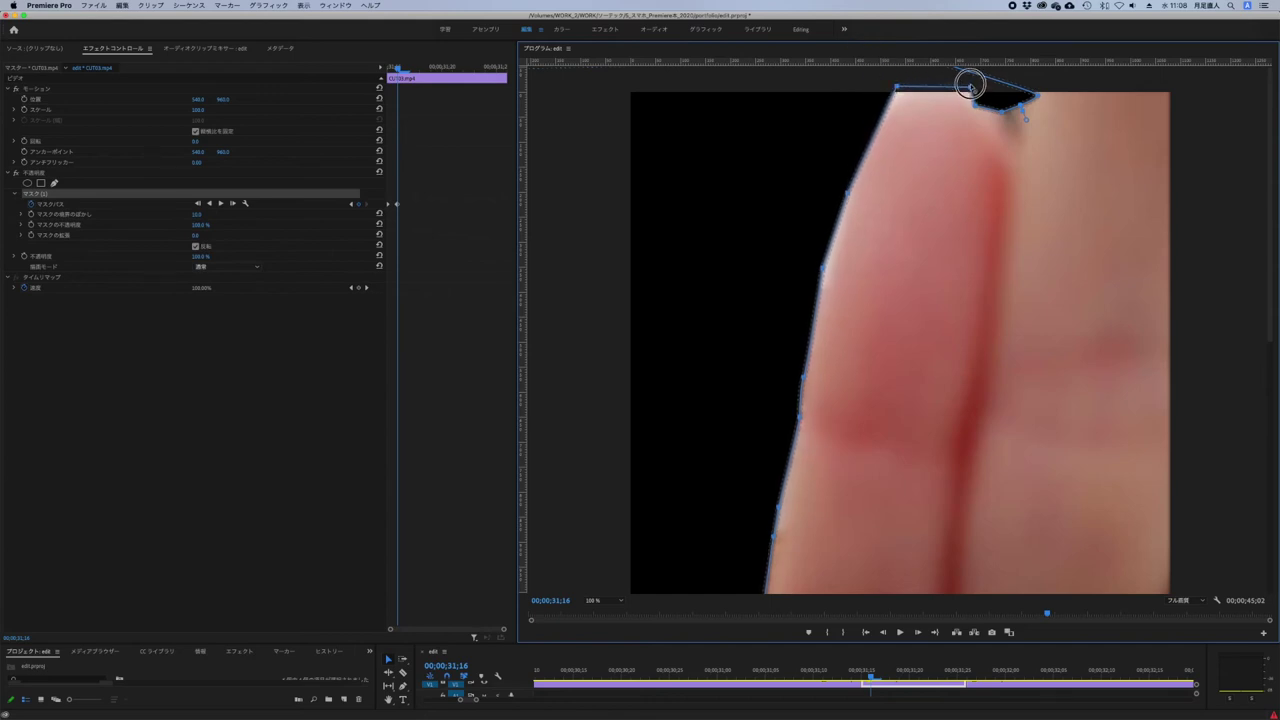
{"action": "left_click", "coordinate": [595, 603]}
{"action": "left_click", "coordinate": [600, 625]}
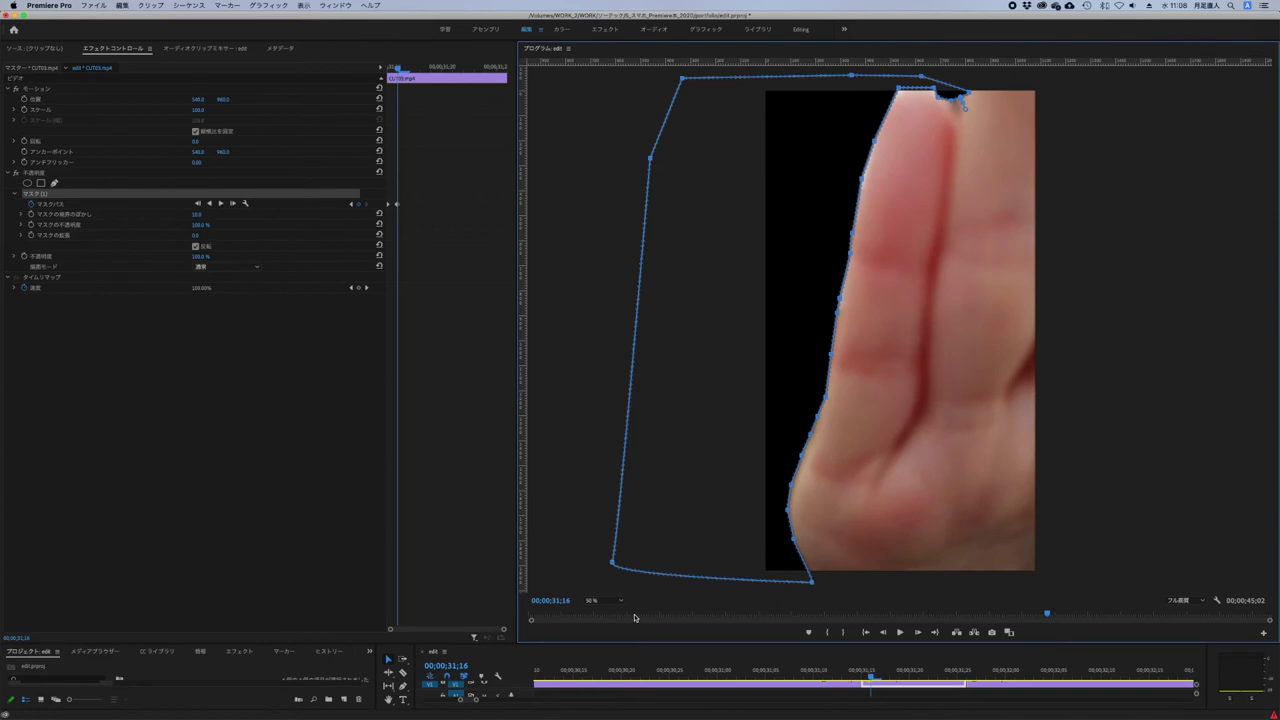
- Flip between 31;15 and 31;16 to check the mask edge
{"action": "left_click", "coordinate": [889, 661]}
{"action": "key", "text": "Left"}
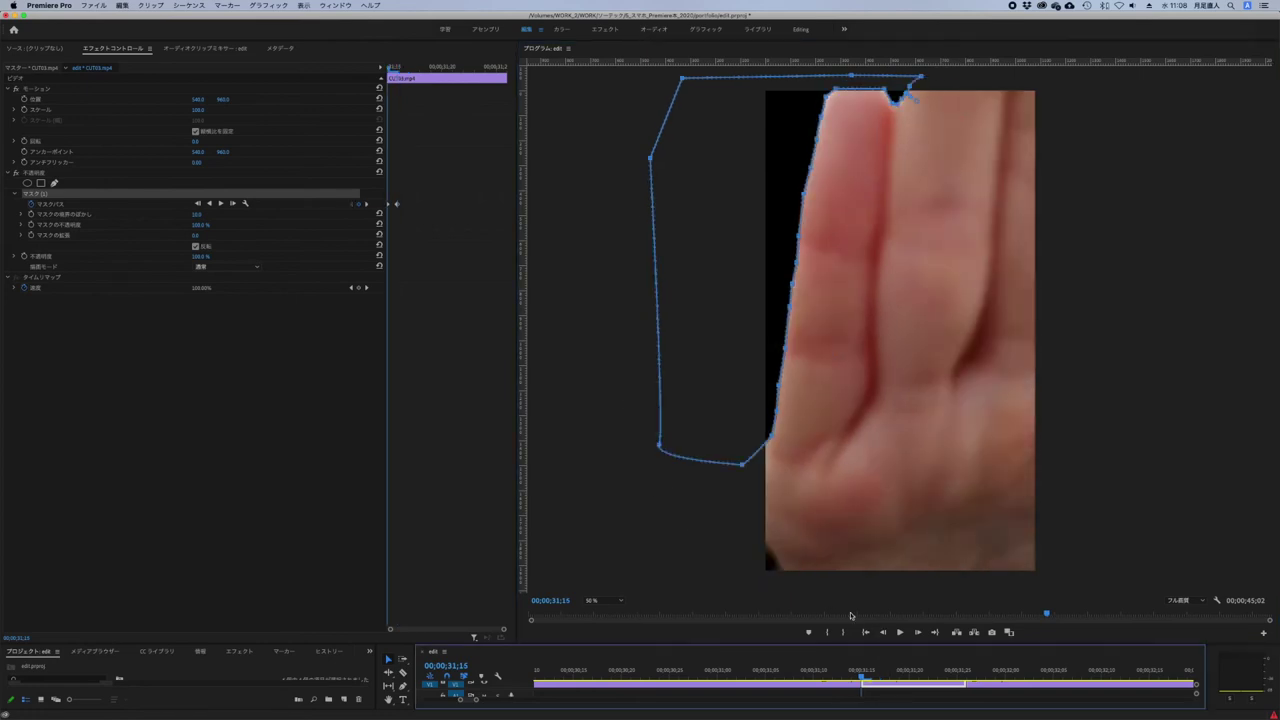
{"action": "key", "text": "Right"}
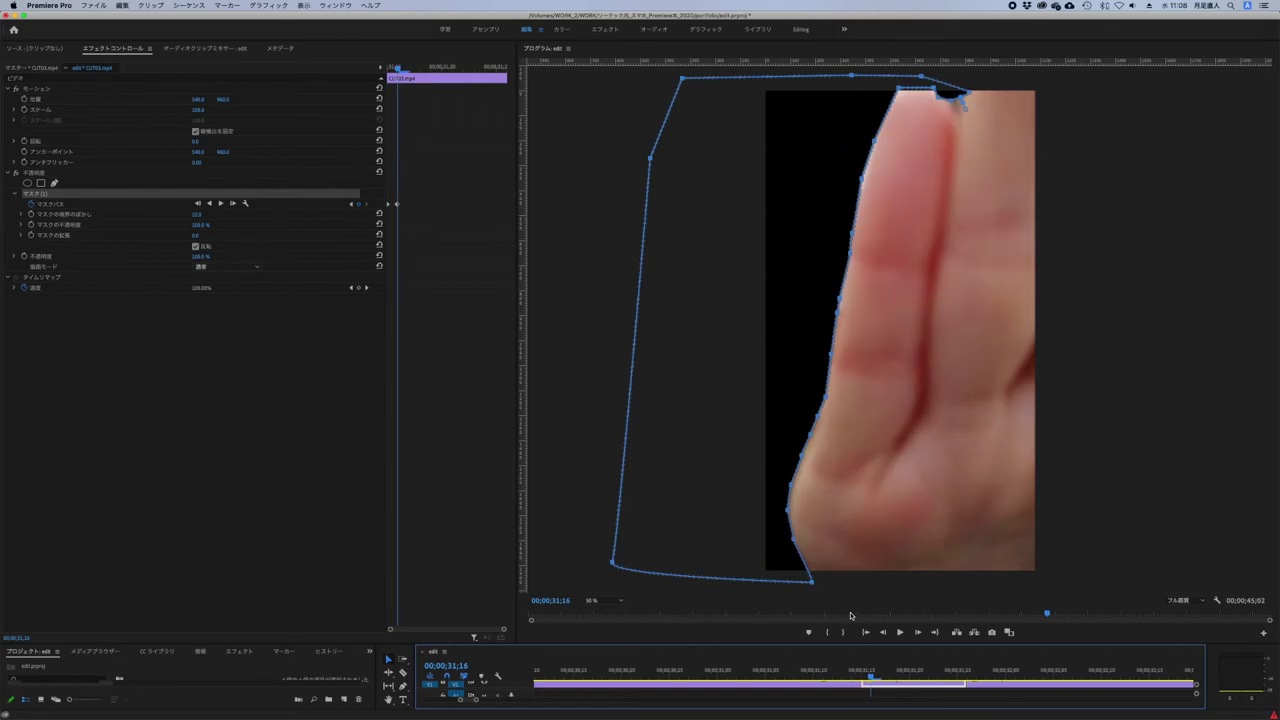
{"action": "key", "text": "Left"}
{"action": "key", "text": "Right"}
{"action": "key", "text": "Left"}
{"action": "key", "text": "Right"}
{"action": "key", "text": "Left"}
{"action": "key", "text": "Right"}
{"action": "key", "text": "Left"}
{"action": "key", "text": "Right"}
{"action": "key", "text": "Right"}
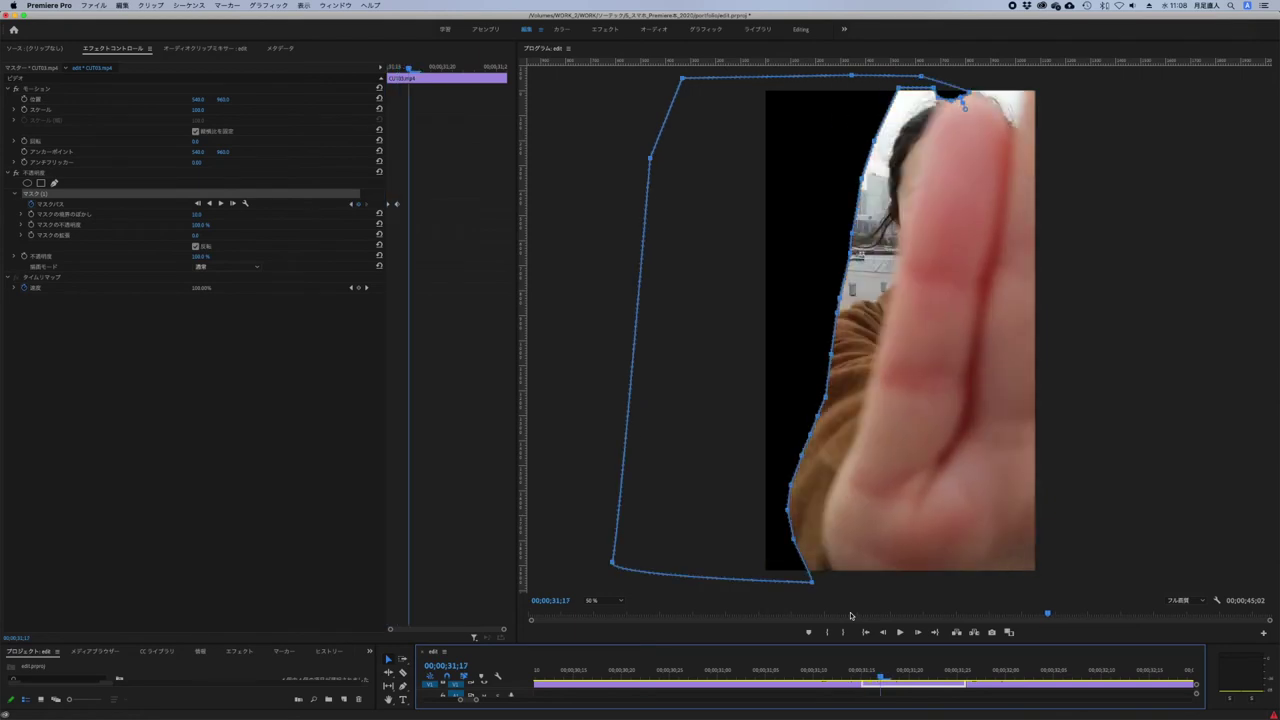
- Step forward to the cut, comparing the last masked face frame with the first heart frame
{"action": "key", "text": "Right"}
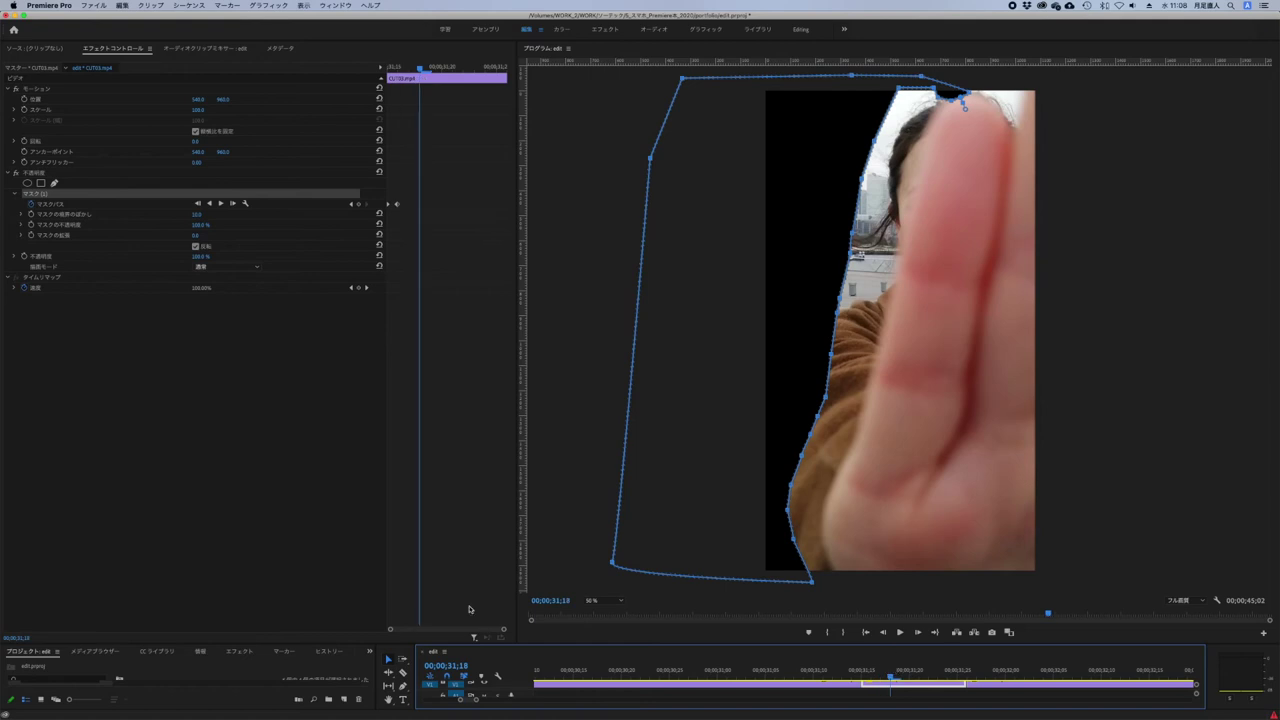
{"action": "key", "text": "Right"}
{"action": "key", "text": "Right"}
{"action": "key", "text": "Right"}
{"action": "key", "text": "Right"}
{"action": "key", "text": "Right"}
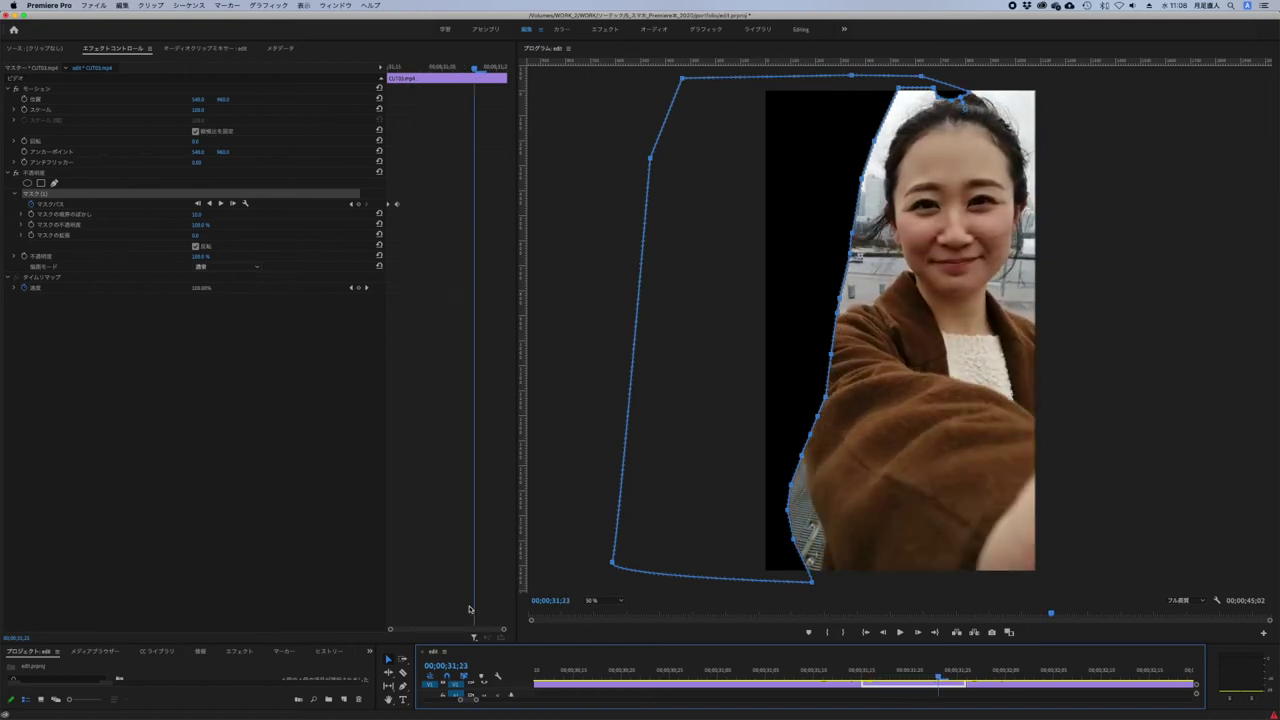
{"action": "key", "text": "Right"}
{"action": "key", "text": "Right"}
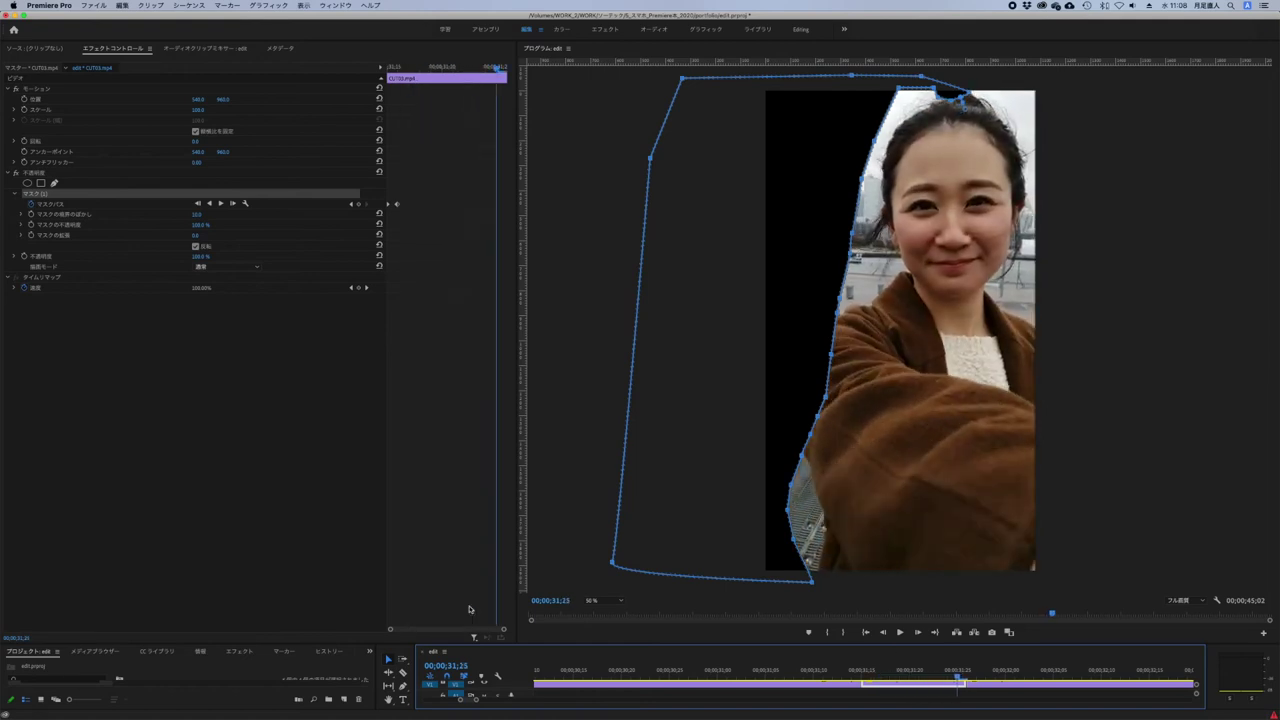
{"action": "key", "text": "Right"}
{"action": "key", "text": "Left"}
{"action": "key", "text": "Right"}
{"action": "key", "text": "Left"}
{"action": "key", "text": "Right"}
{"action": "key", "text": "Left"}
{"action": "key", "text": "Right"}
{"action": "key", "text": "Left"}
{"action": "key", "text": "Right"}
{"action": "key", "text": "Left"}
{"action": "key", "text": "Right"}
{"action": "key", "text": "Left"}
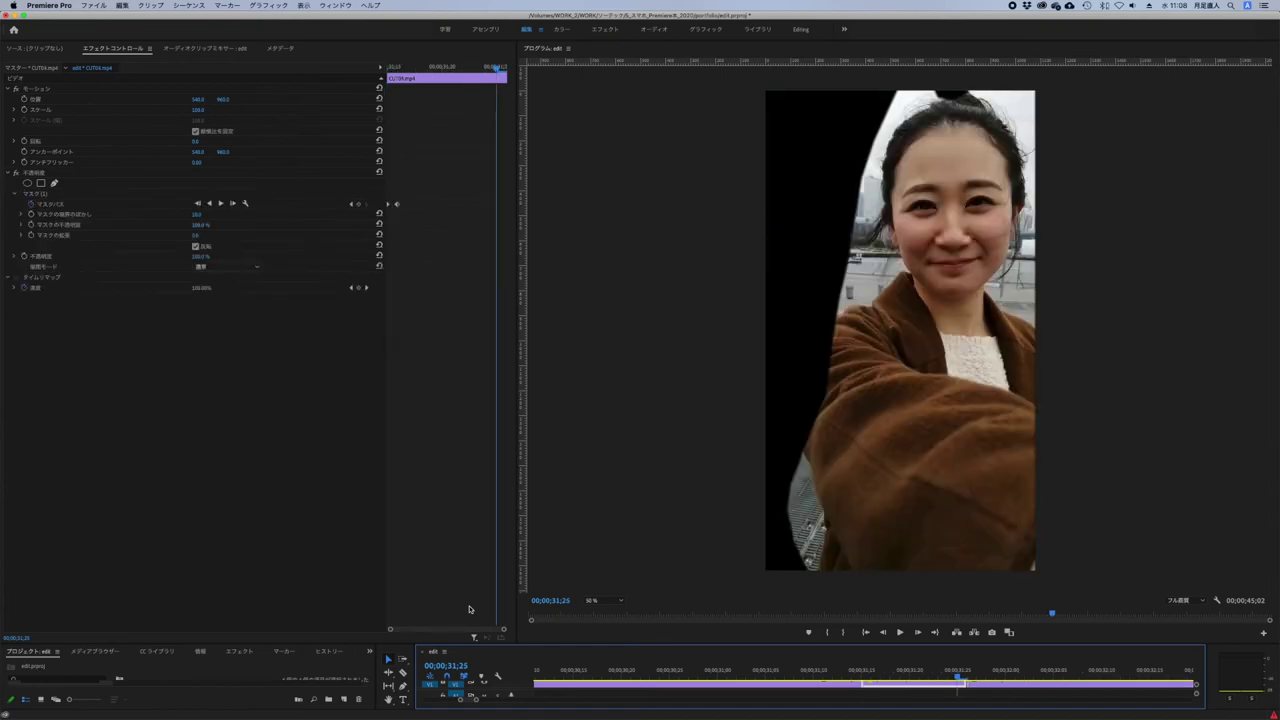
- Return to 31;15, advance to 31;17, and bring up the Mask (1) outline
{"action": "left_click", "coordinate": [864, 669]}
{"action": "key", "text": "Right"}
{"action": "key", "text": "Right"}
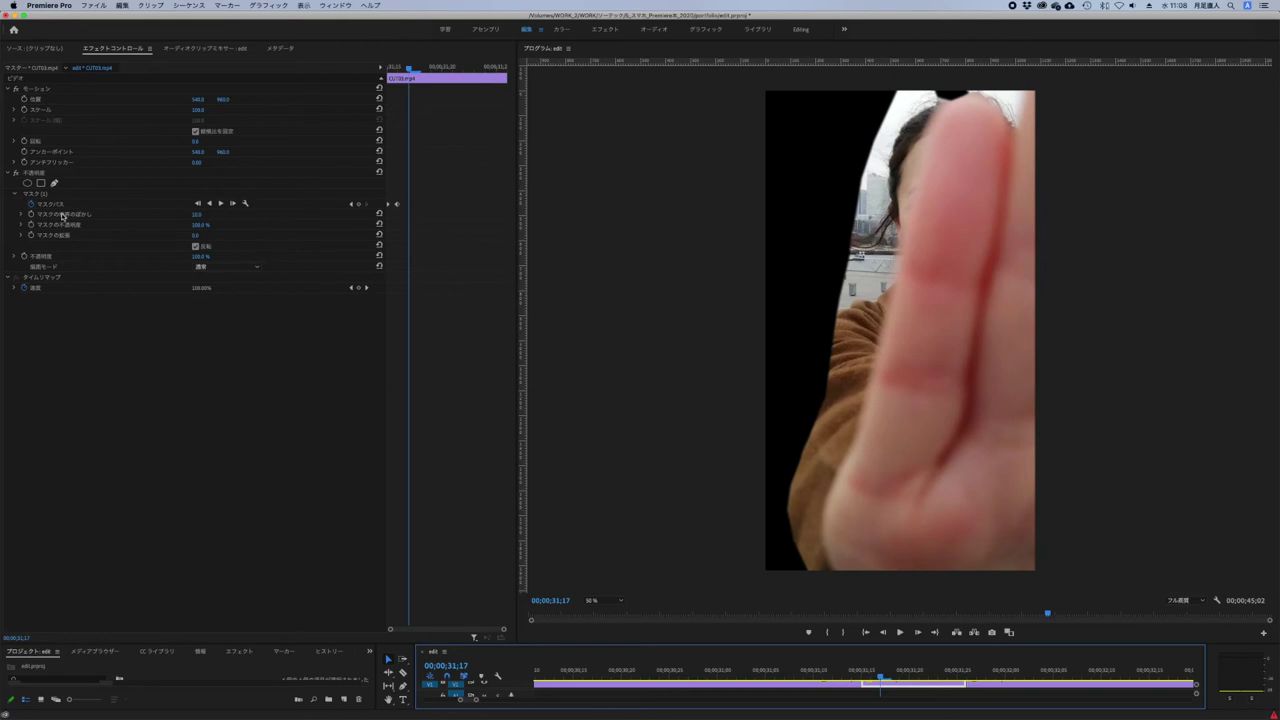
{"action": "left_click", "coordinate": [38, 177]}
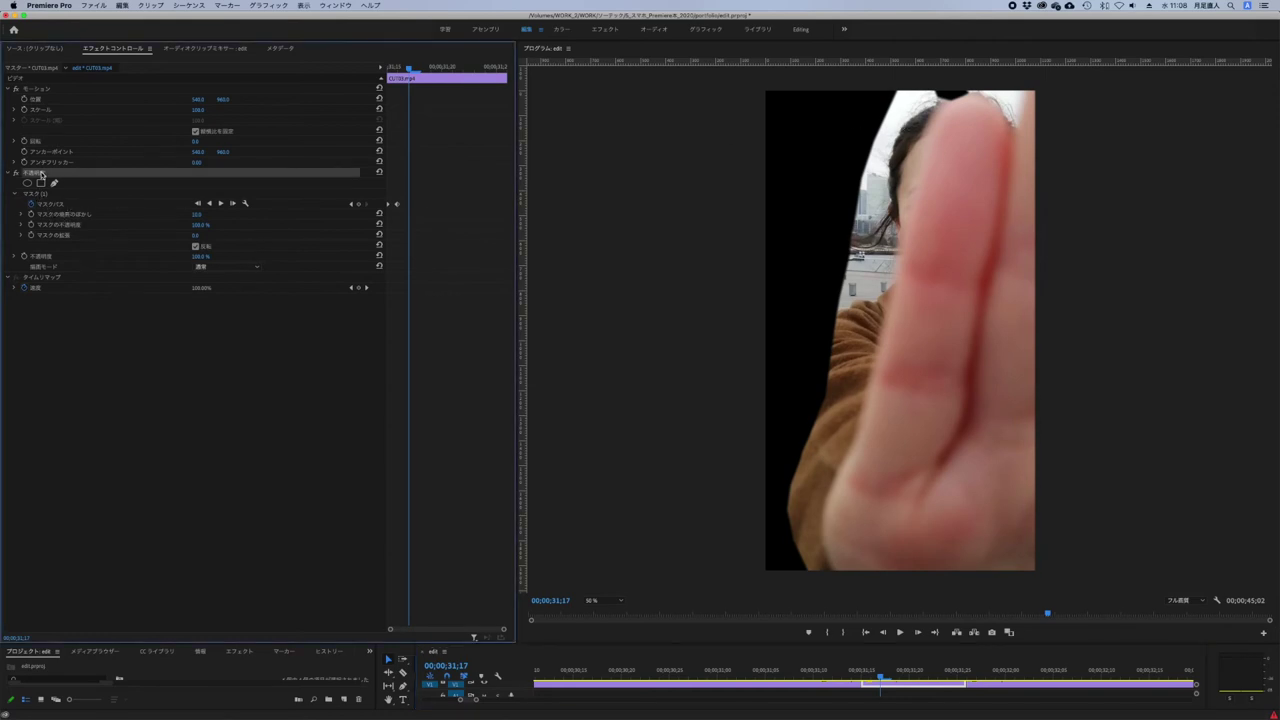
- At 31;17, pull the mask's top edge down the fingertip and notch it along the finger
{"action": "left_click", "coordinate": [43, 194]}
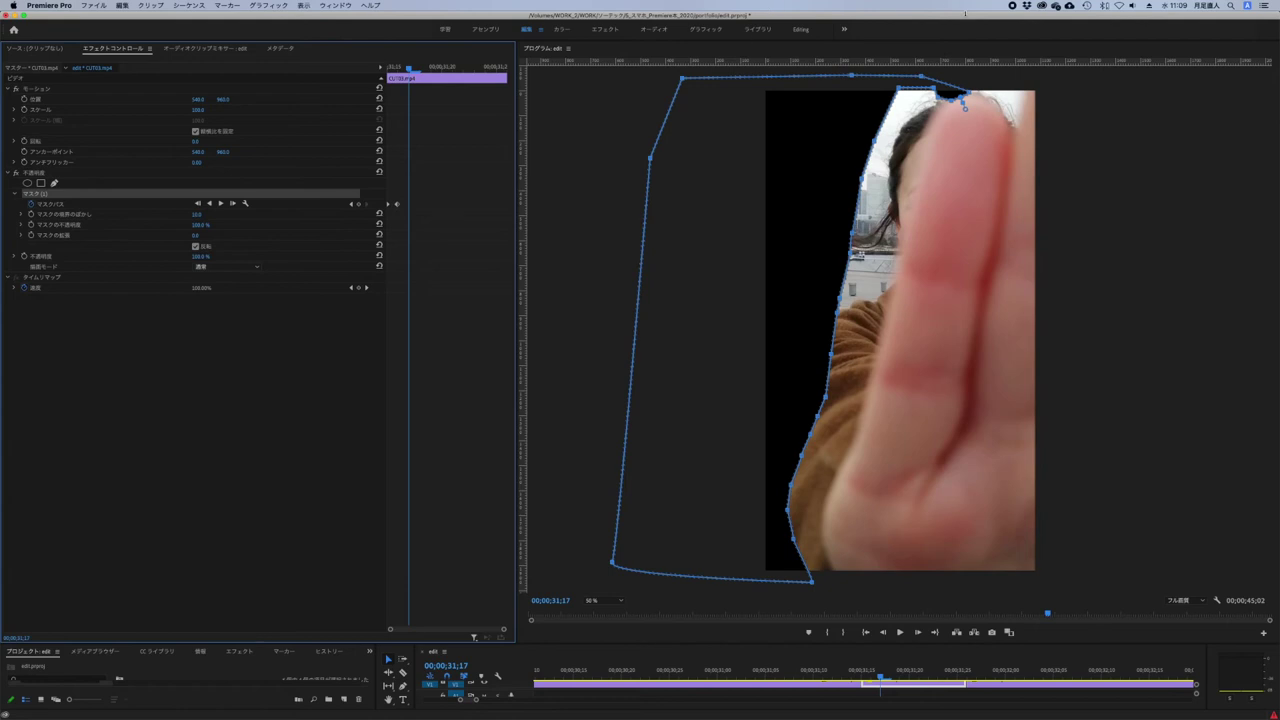
{"action": "left_click_drag", "start_coordinate": [937, 92], "coordinate": [930, 130]}
{"action": "left_click_drag", "start_coordinate": [898, 90], "coordinate": [852, 235]}
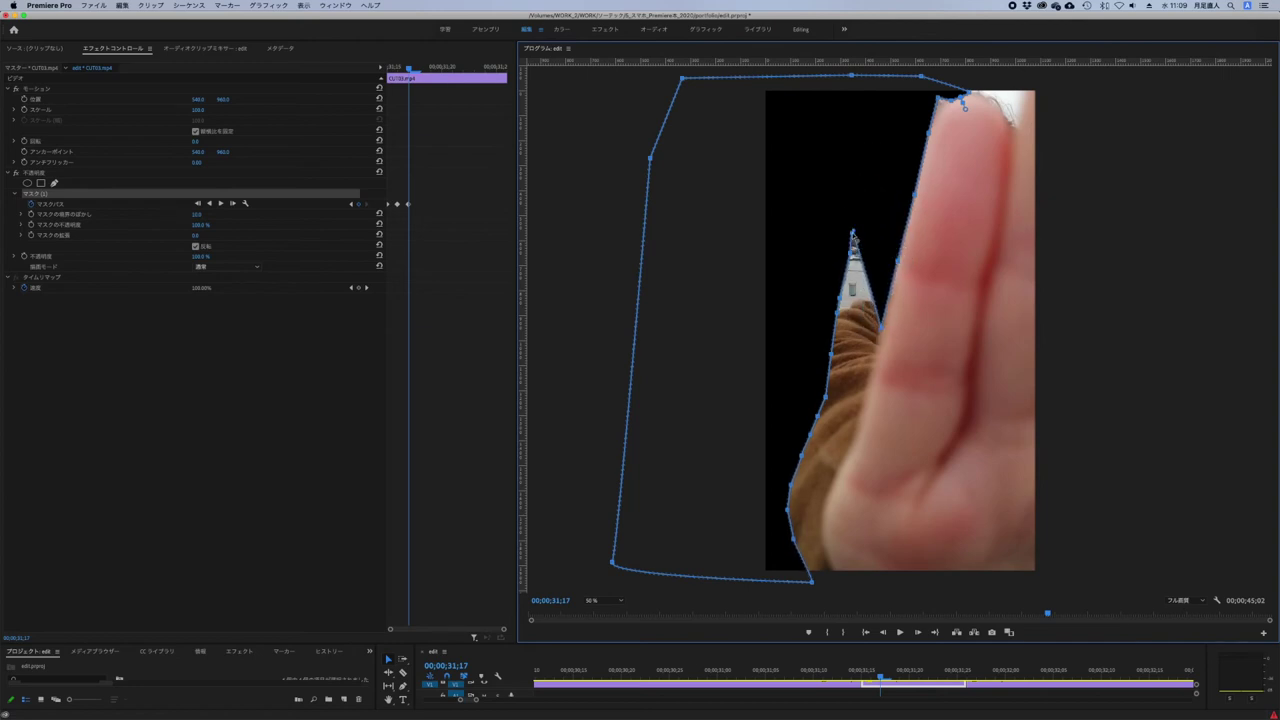
{"action": "left_click_drag", "start_coordinate": [844, 288], "coordinate": [864, 410]}
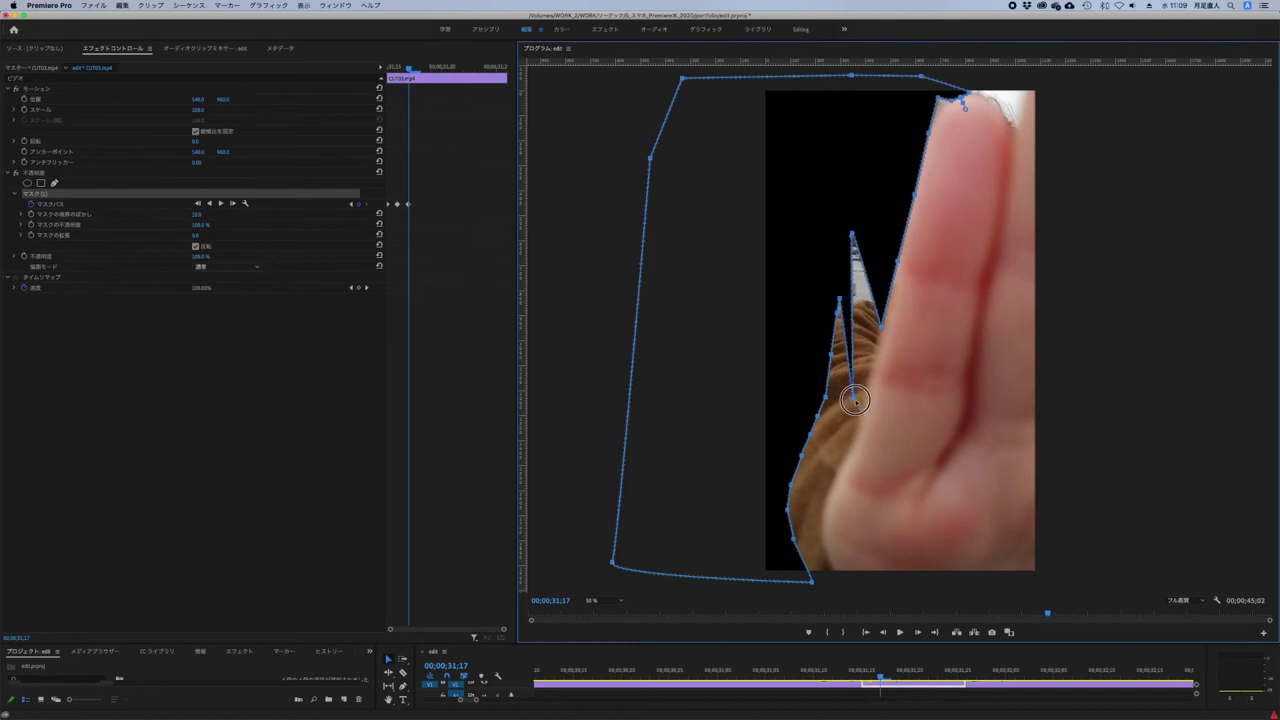
{"action": "left_click_drag", "start_coordinate": [833, 326], "coordinate": [842, 462]}
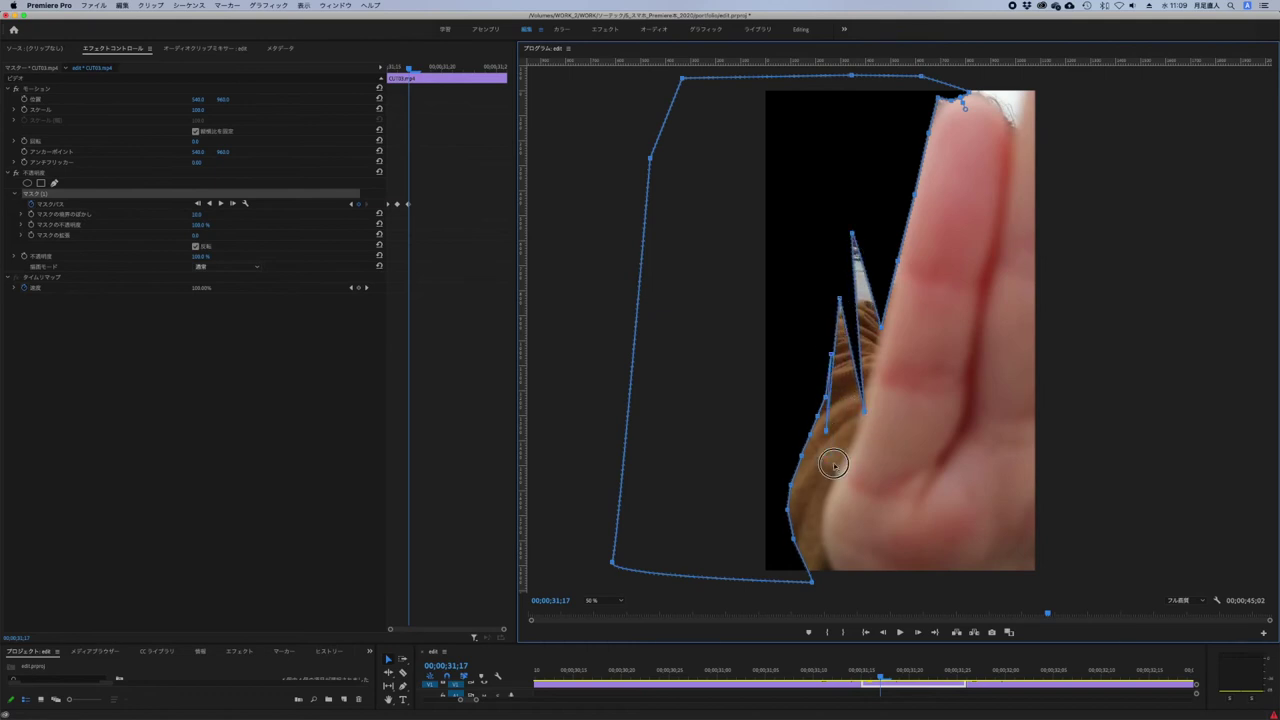
- Zoom to 150% then 100% and pull spike points down onto the finger edge
{"action": "left_click", "coordinate": [621, 600]}
{"action": "left_click", "coordinate": [601, 678]}
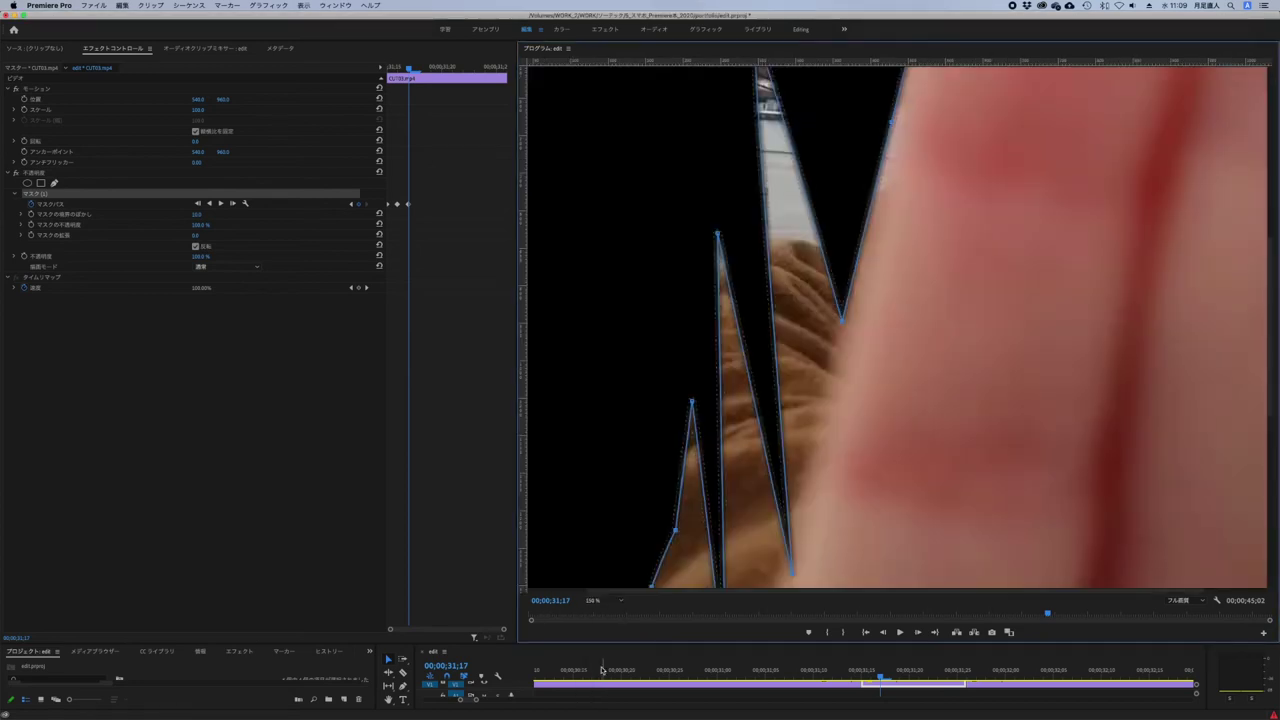
{"action": "left_click_drag", "start_coordinate": [717, 235], "coordinate": [748, 532]}
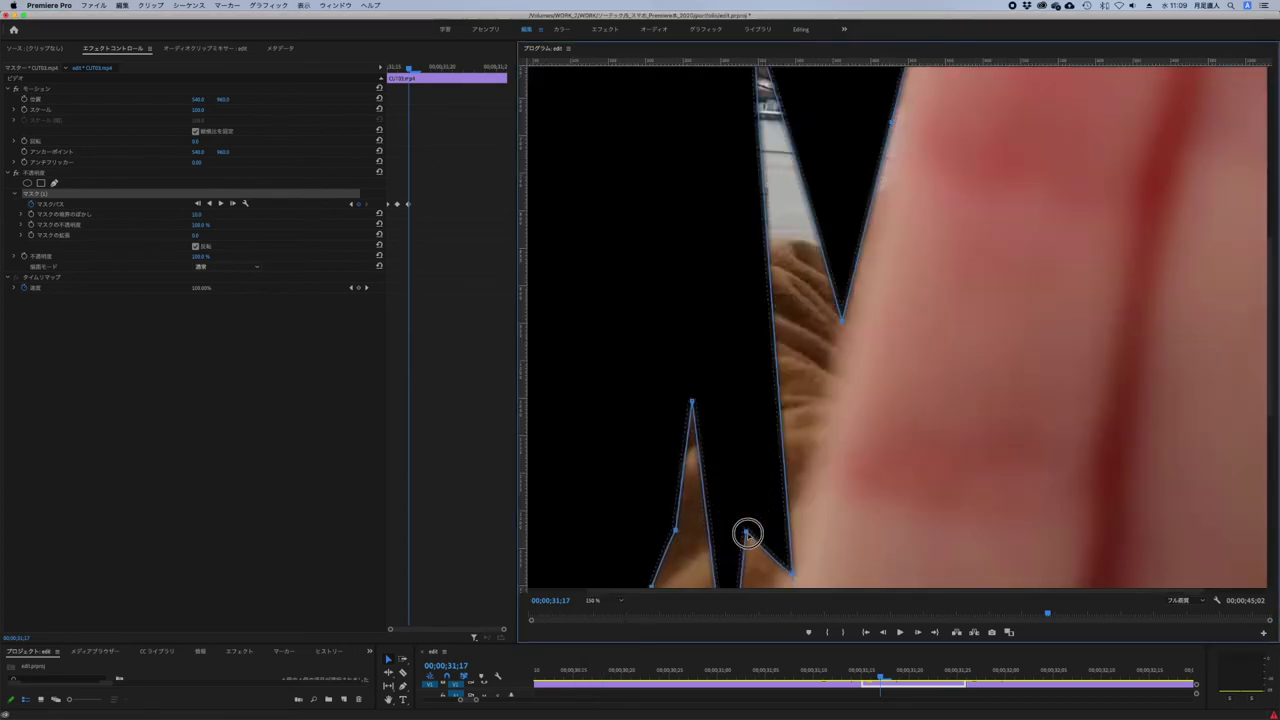
{"action": "scroll", "coordinate": [1100, 392], "scroll_direction": "down", "scroll_amount": 2}
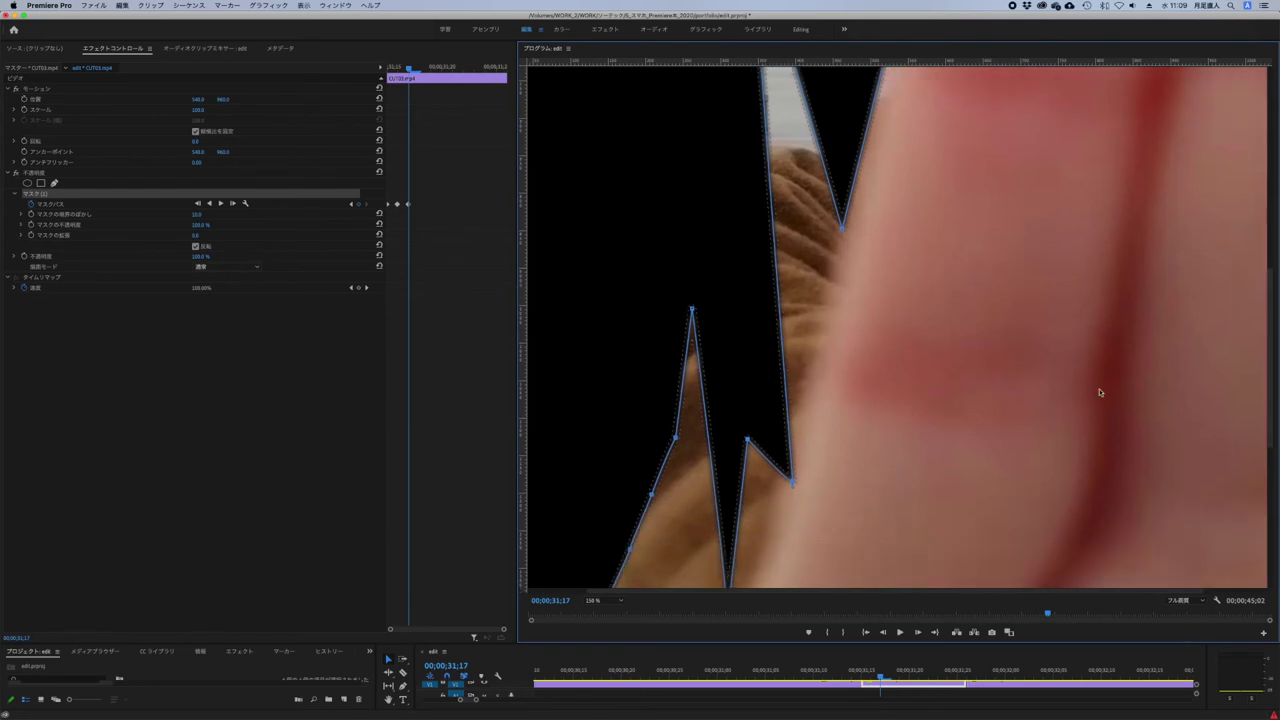
{"action": "left_click", "coordinate": [620, 601]}
{"action": "left_click", "coordinate": [601, 666]}
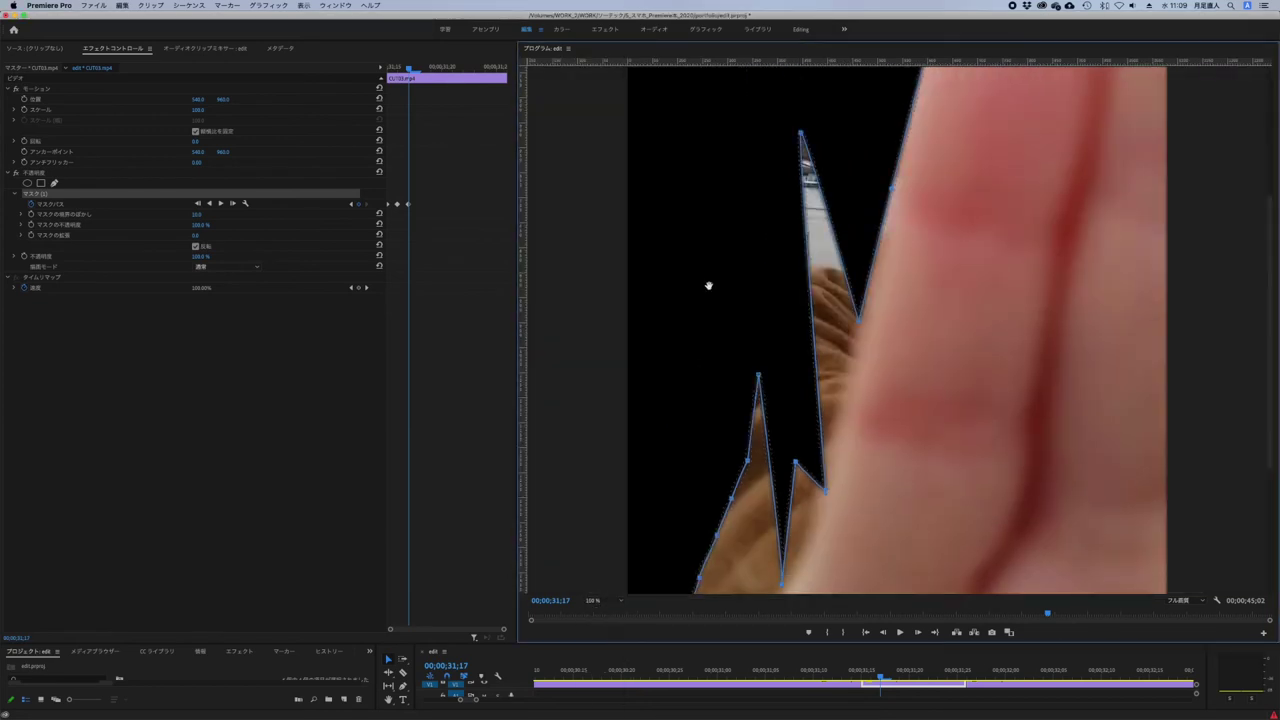
{"action": "left_click_drag", "start_coordinate": [795, 462], "coordinate": [806, 539]}
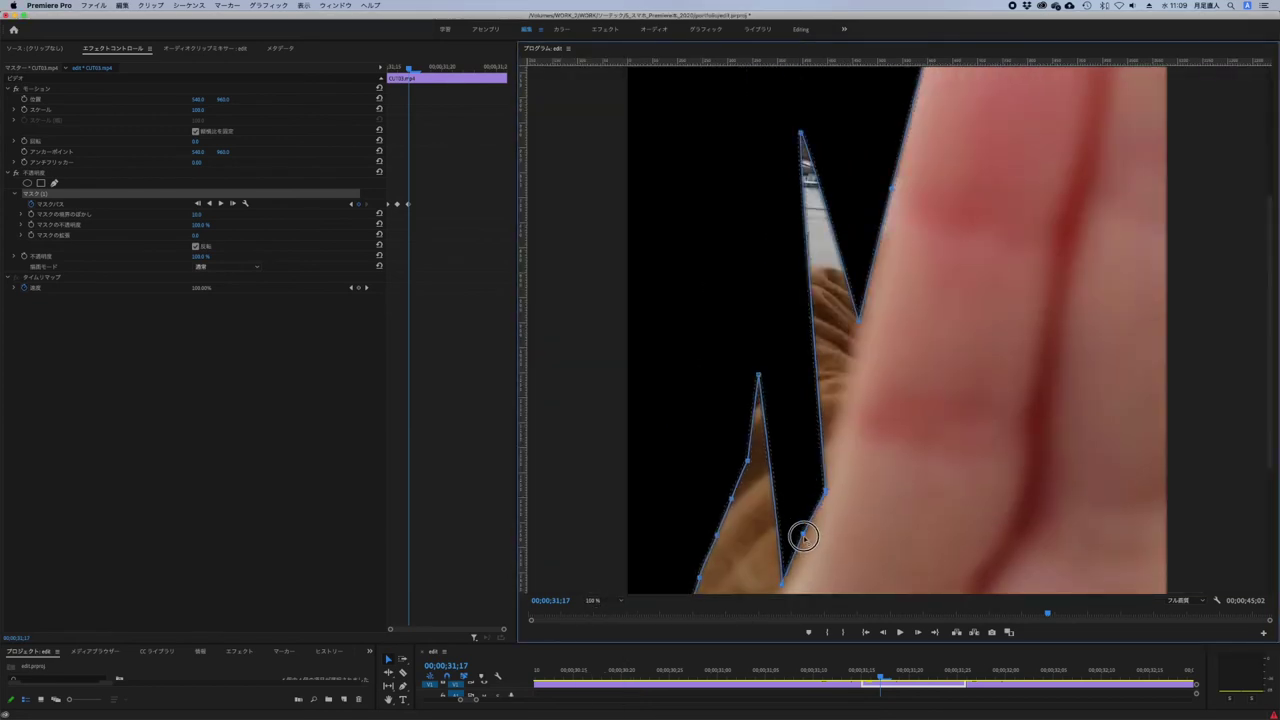
{"action": "left_click_drag", "start_coordinate": [803, 138], "coordinate": [845, 388]}
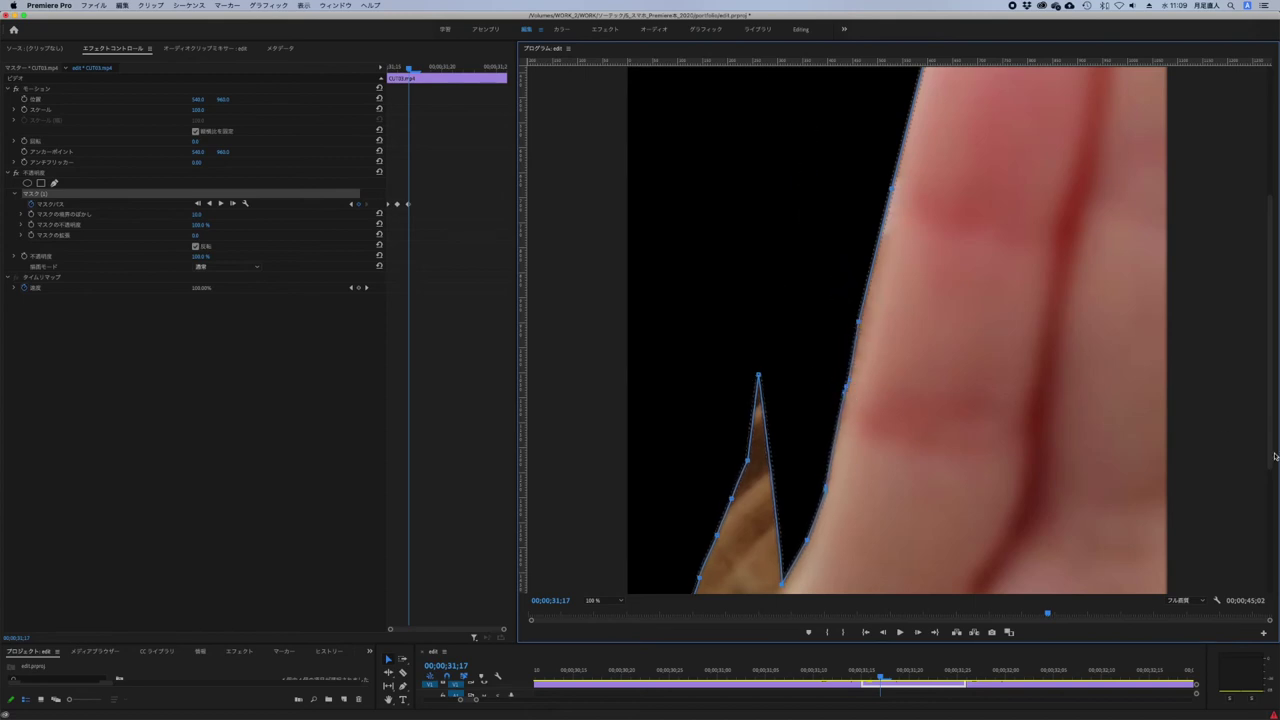
- Collapse the remaining mask spike down the finger edge, tucking its tip and lower point in
{"action": "scroll", "coordinate": [797, 211], "scroll_direction": "down", "scroll_amount": 5}
{"action": "left_click_drag", "start_coordinate": [758, 172], "coordinate": [755, 435]}
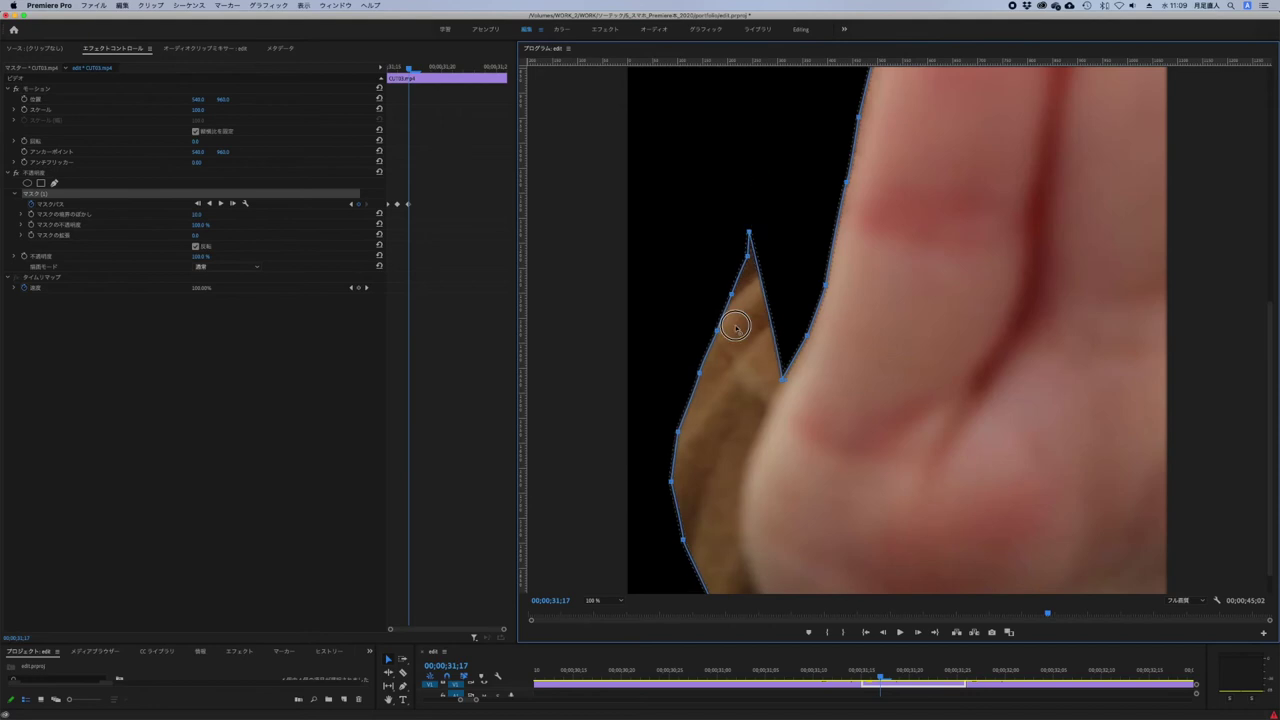
{"action": "left_click_drag", "start_coordinate": [748, 259], "coordinate": [743, 453]}
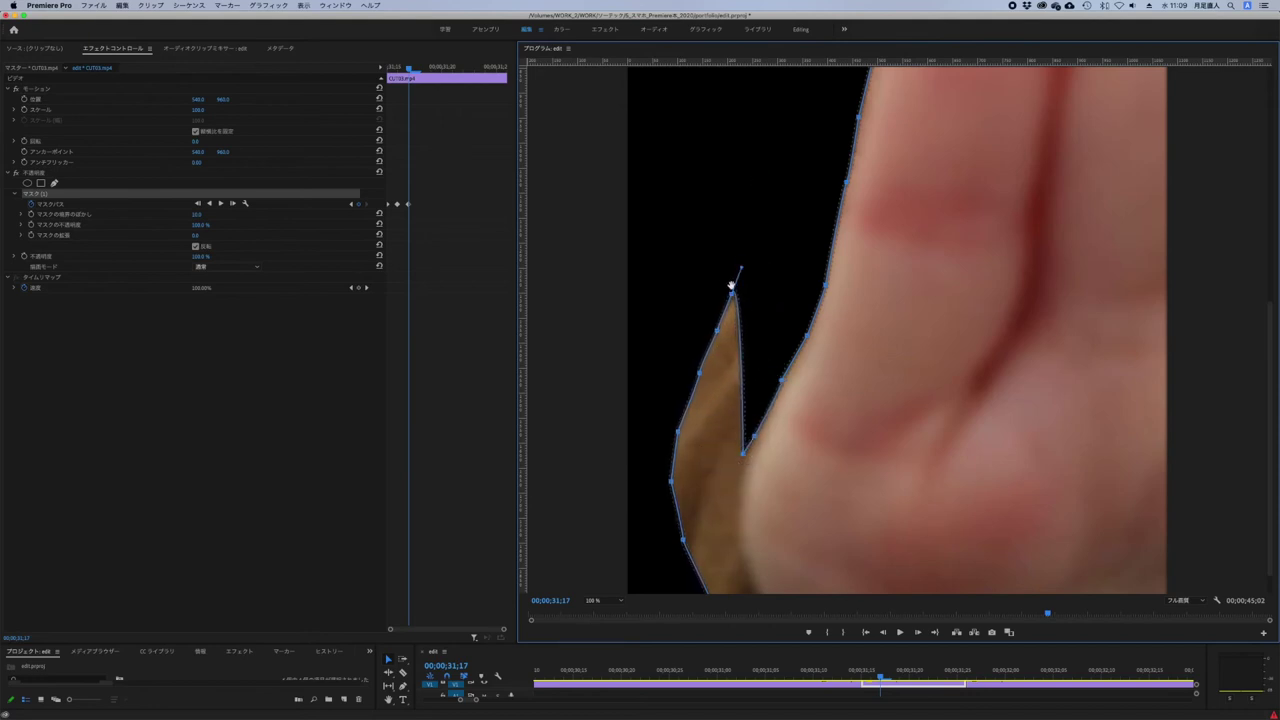
{"action": "left_click_drag", "start_coordinate": [731, 293], "coordinate": [735, 530]}
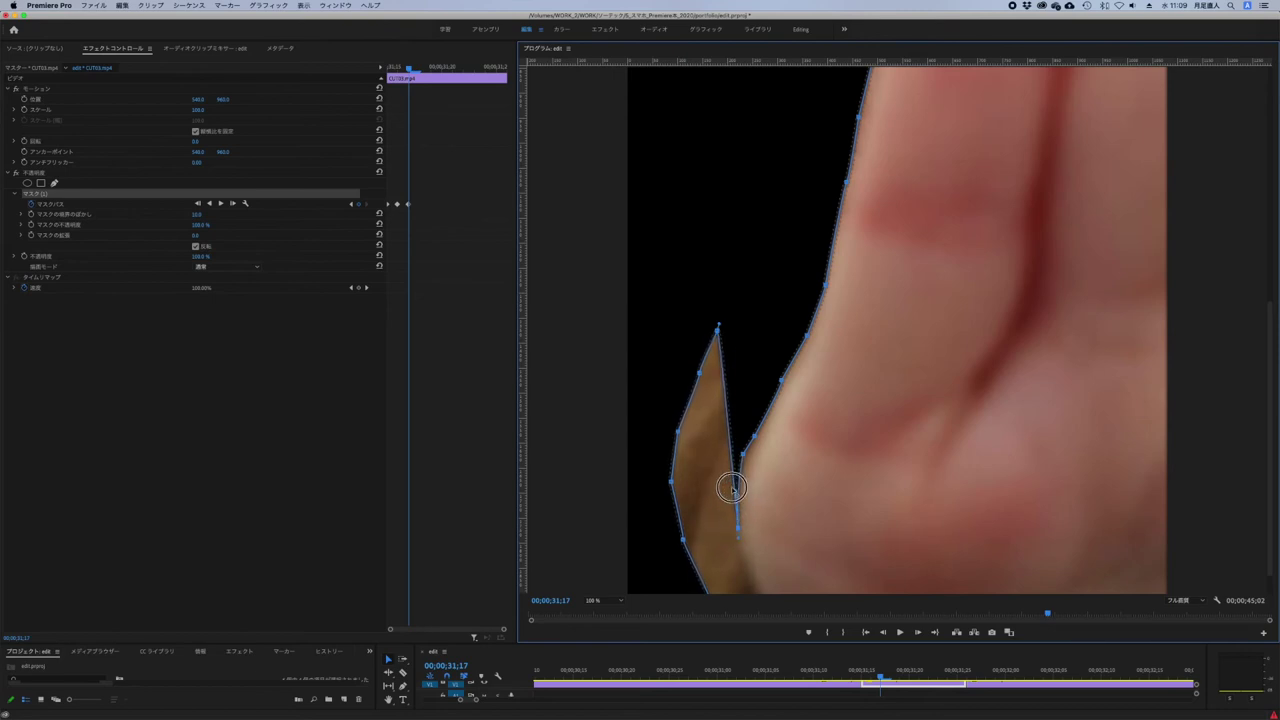
{"action": "left_click_drag", "start_coordinate": [749, 501], "coordinate": [749, 453]}
{"action": "left_click_drag", "start_coordinate": [720, 331], "coordinate": [700, 370]}
{"action": "left_click_drag", "start_coordinate": [737, 527], "coordinate": [753, 575]}
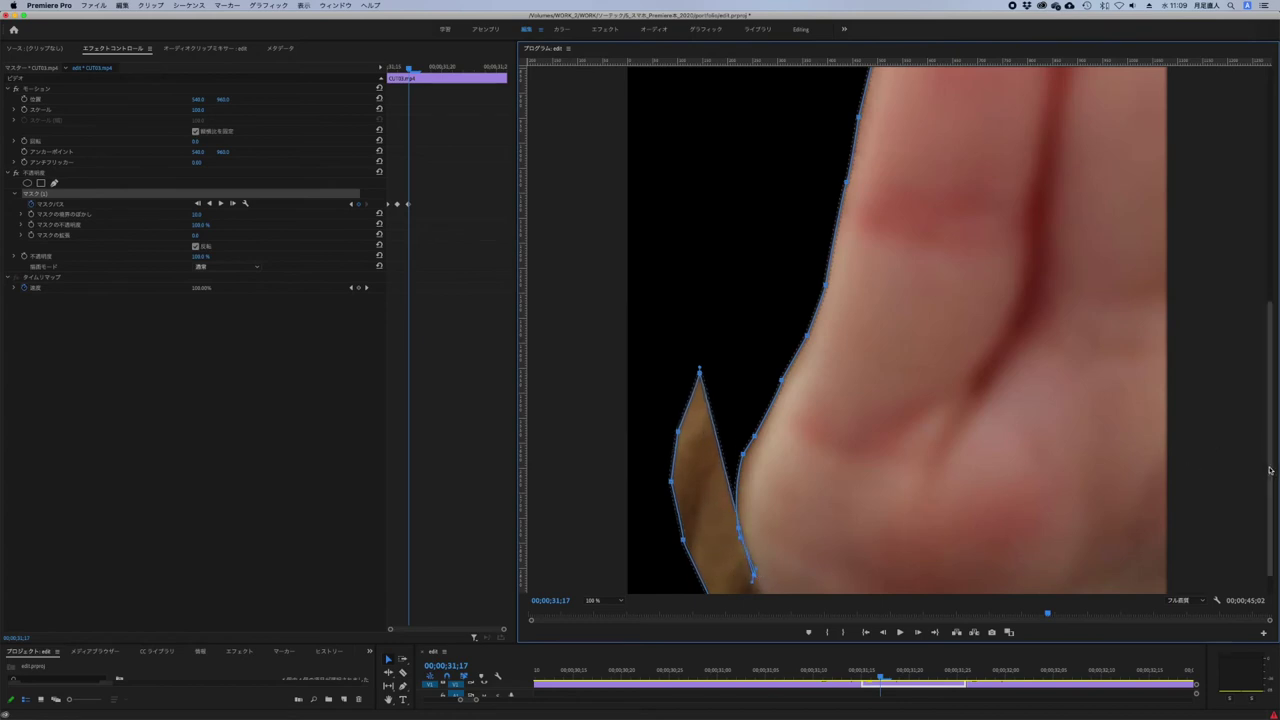
{"action": "scroll", "coordinate": [1207, 512], "scroll_direction": "down", "scroll_amount": 2}
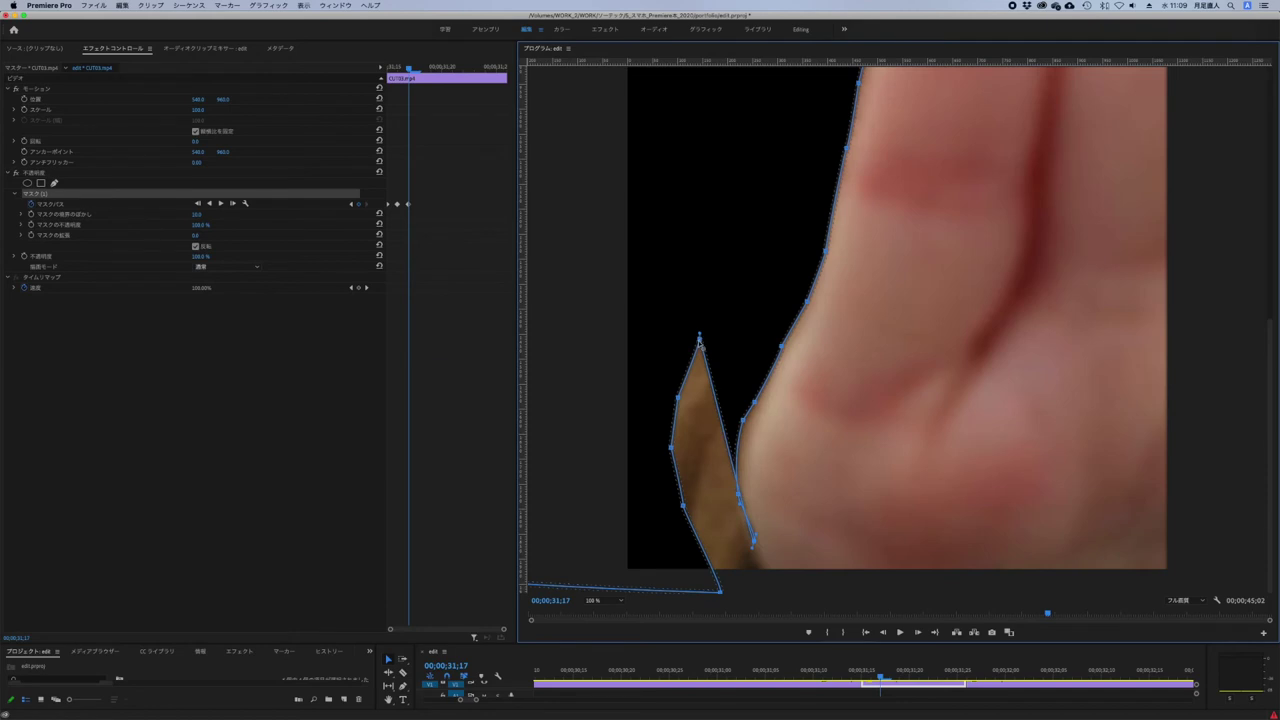
{"action": "left_click_drag", "start_coordinate": [700, 345], "coordinate": [677, 397]}
{"action": "scroll", "coordinate": [966, 123], "scroll_direction": "up", "scroll_amount": 5}
- Reshape the mask around the fingertip on each frame through 31;25, stretching its lower-right edge to the corner
{"action": "key", "text": "minus"}
{"action": "key", "text": "equal"}
{"action": "left_click_drag", "start_coordinate": [1088, 114], "coordinate": [1128, 100]}
{"action": "key", "text": "minus"}
{"action": "key", "text": "Right"}
{"action": "key", "text": "Right"}
{"action": "left_click_drag", "start_coordinate": [993, 60], "coordinate": [1086, 80]}
{"action": "key", "text": "equal"}
{"action": "key", "text": "minus"}
{"action": "key", "text": "Right"}
{"action": "key", "text": "Right"}
{"action": "key", "text": "equal"}
{"action": "mouse_move", "coordinate": [1272, 355]}
{"action": "left_mouse_down"}
{"action": "mouse_move", "coordinate": [1274, 98]}
{"action": "mouse_move", "coordinate": [1274, 354]}
{"action": "left_mouse_up"}
{"action": "key", "text": "Right"}
{"action": "key", "text": "Right"}
{"action": "key", "text": "Right"}
{"action": "key", "text": "Right"}
{"action": "mouse_move", "coordinate": [1121, 534]}
{"action": "left_mouse_down"}
{"action": "mouse_move", "coordinate": [1151, 581]}
{"action": "mouse_move", "coordinate": [1163, 565]}
{"action": "left_mouse_up"}
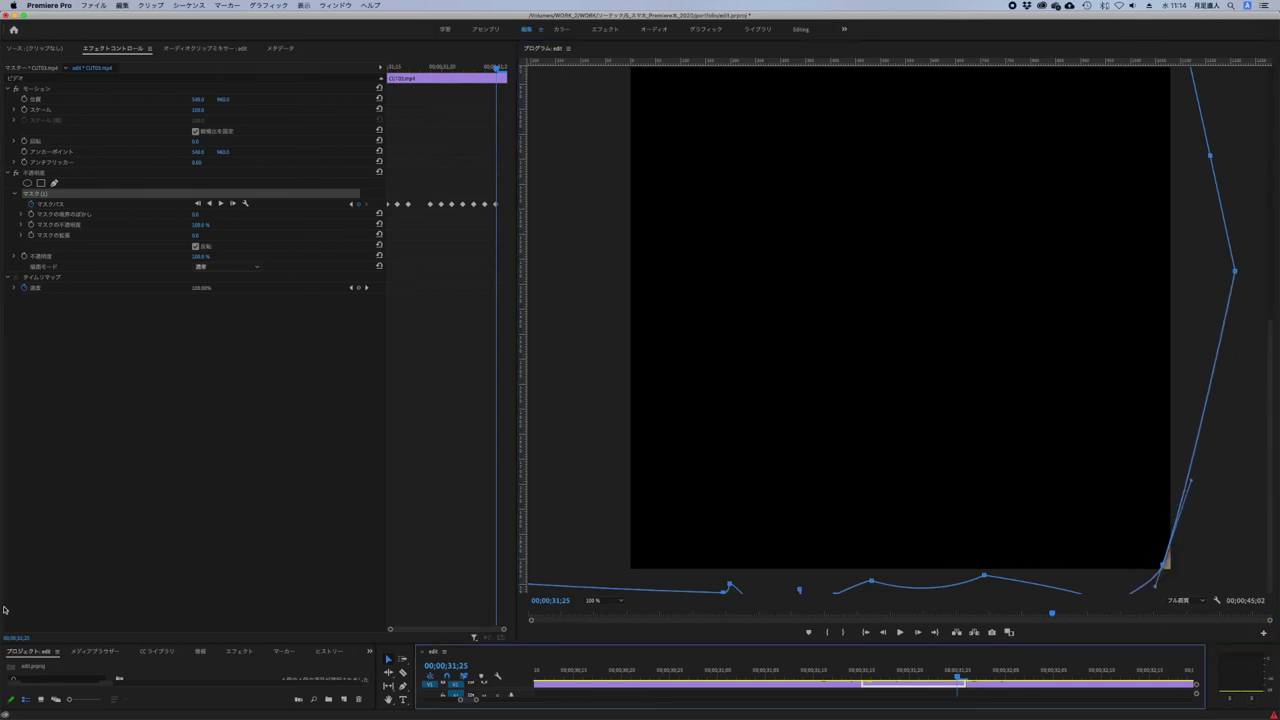
{"action": "key", "text": "Right"}
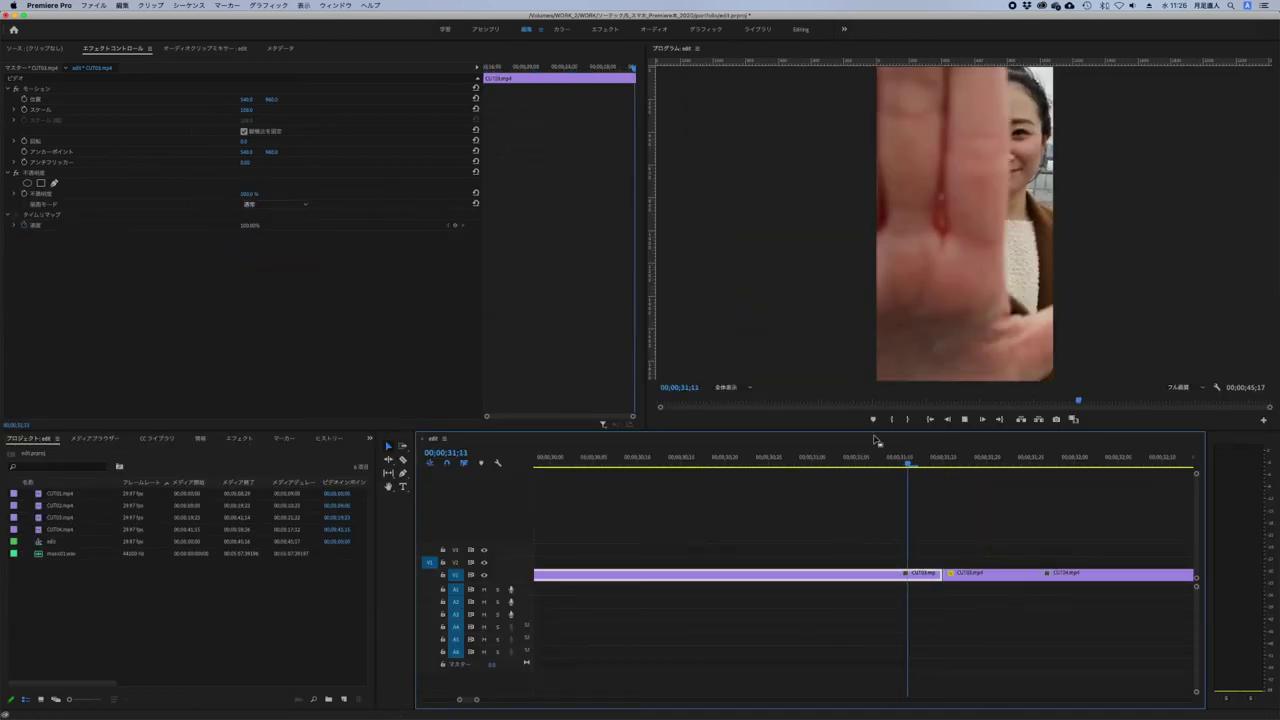
- Play and scrub through the hand-wipe, then select CUT03 to show its mask keyframes
{"action": "left_click", "coordinate": [990, 573]}
{"action": "left_click", "coordinate": [962, 462]}
{"action": "mouse_move", "coordinate": [962, 462]}
{"action": "left_mouse_down"}
{"action": "mouse_move", "coordinate": [826, 466]}
{"action": "mouse_move", "coordinate": [1039, 466]}
{"action": "left_mouse_up"}
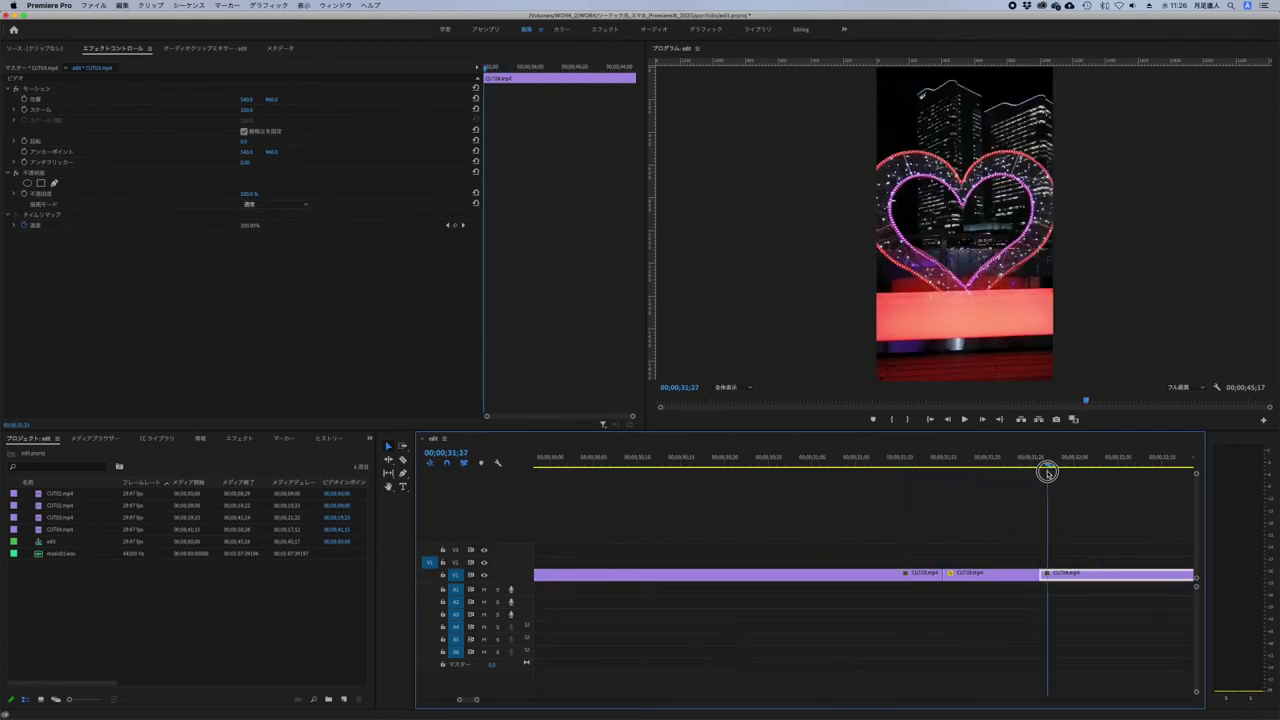
{"action": "left_click", "coordinate": [961, 546]}
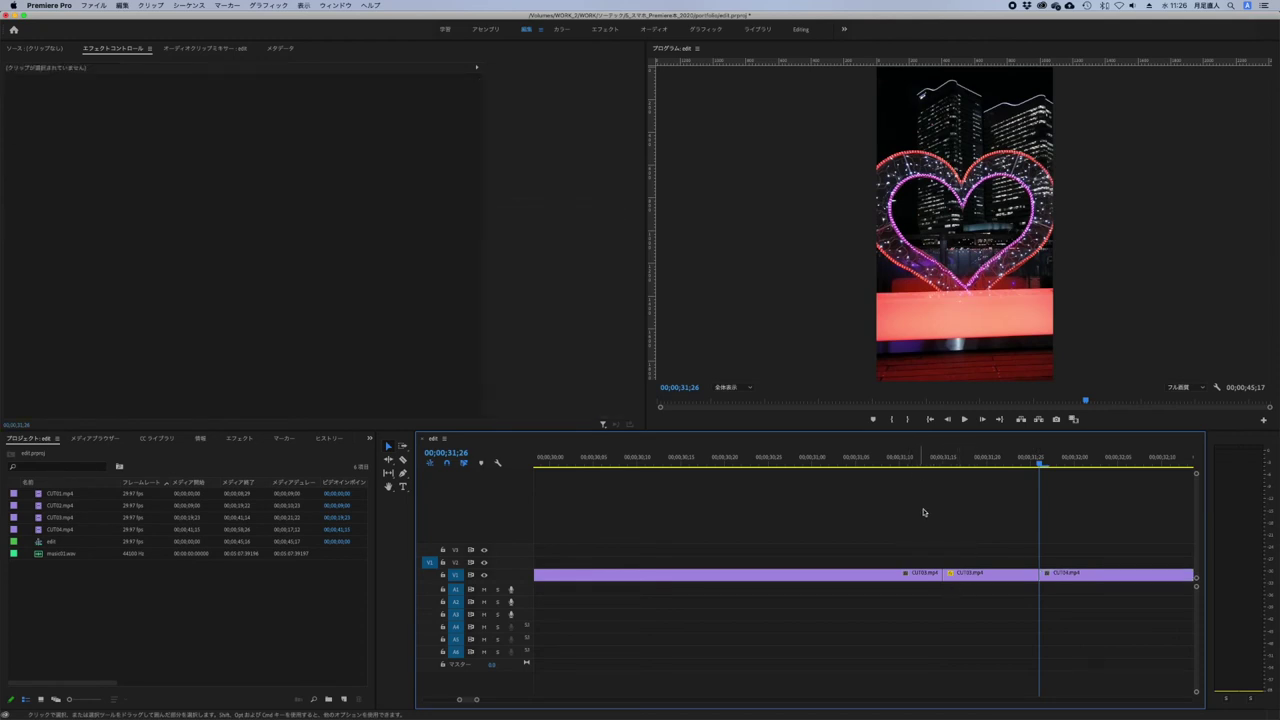
{"action": "left_click", "coordinate": [972, 572]}
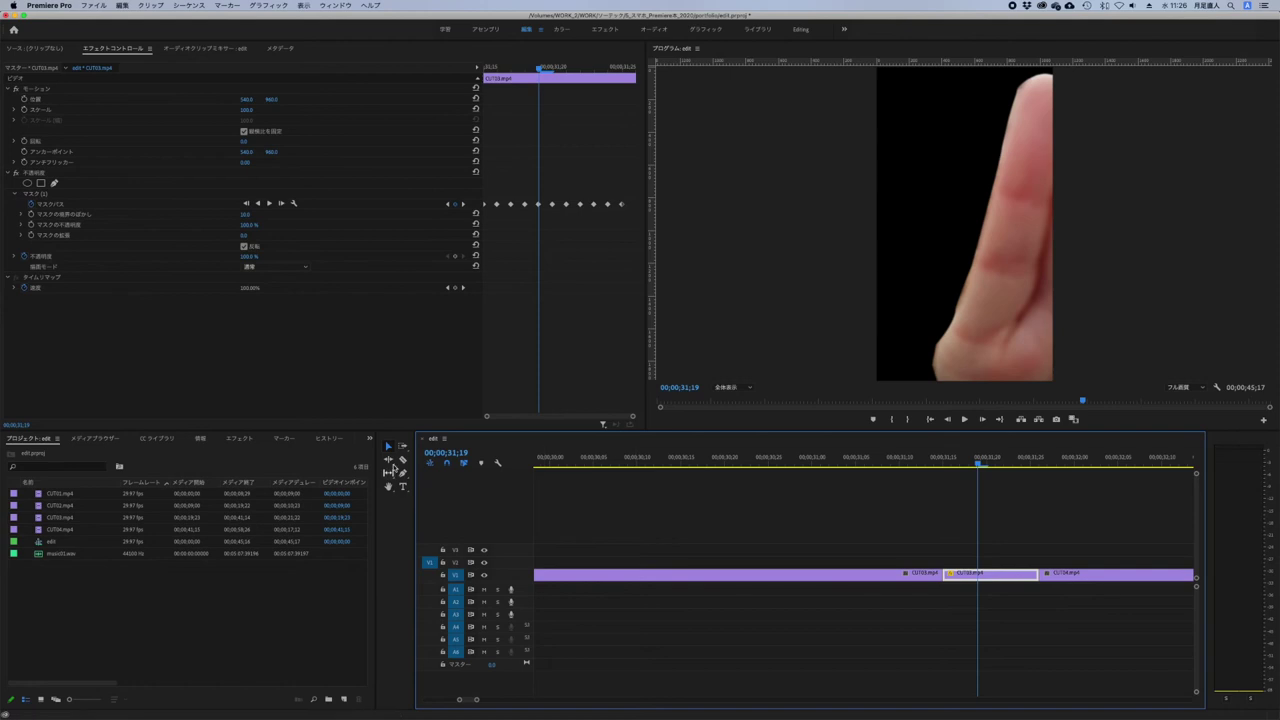
- Move CUT03 up to V2 and slide CUT04 left on V1 to start beneath it
{"action": "left_click_drag", "start_coordinate": [1004, 570], "coordinate": [1003, 562]}
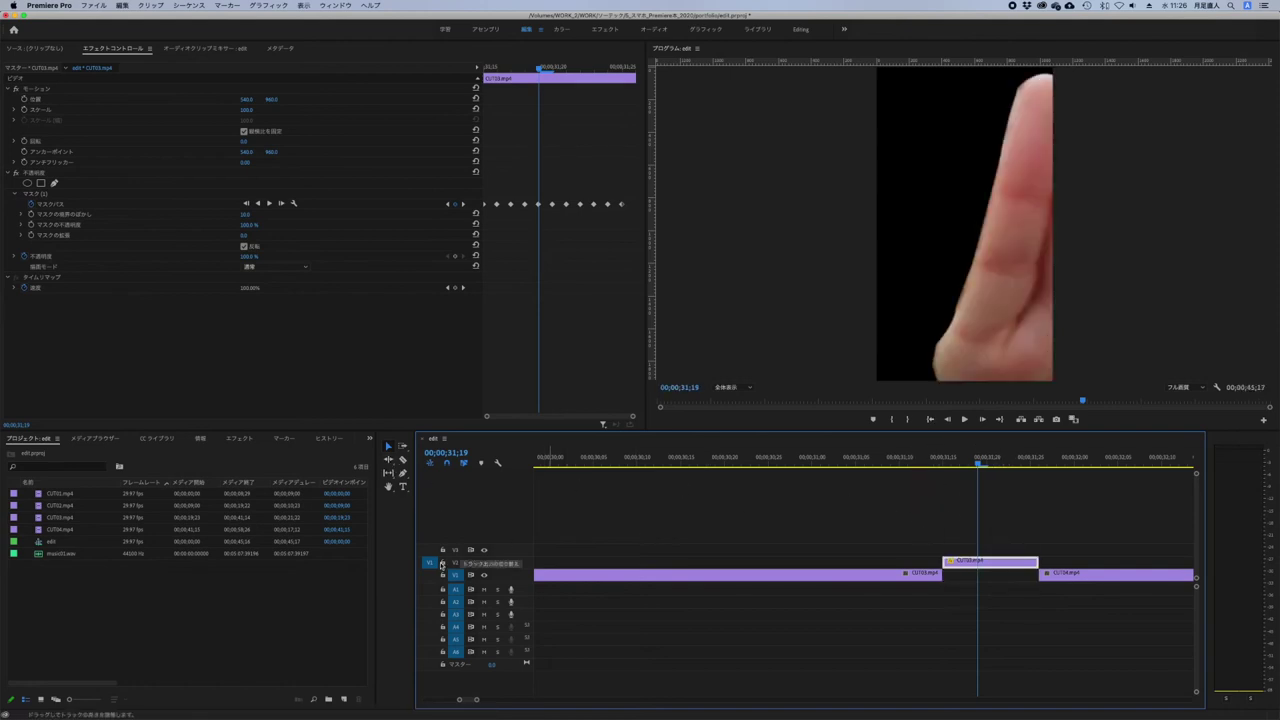
{"action": "left_click", "coordinate": [1061, 585]}
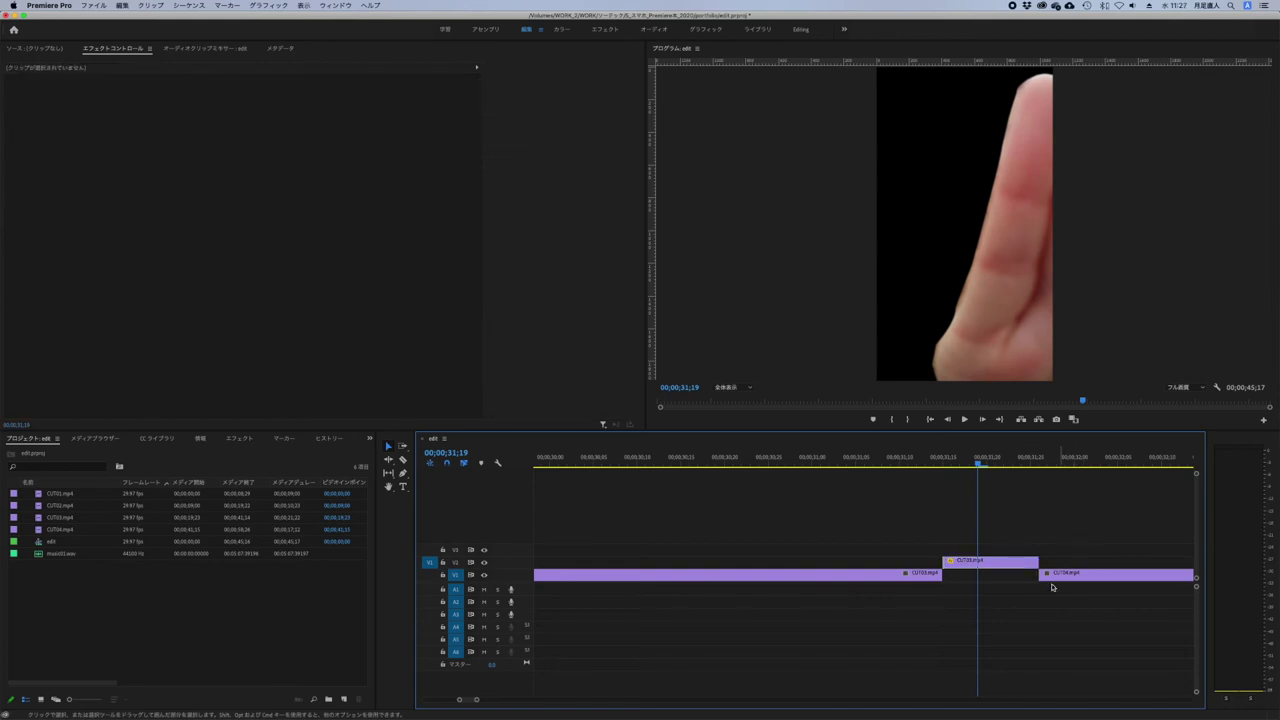
{"action": "left_click_drag", "start_coordinate": [1072, 580], "coordinate": [948, 578]}
{"action": "left_click", "coordinate": [1077, 549]}
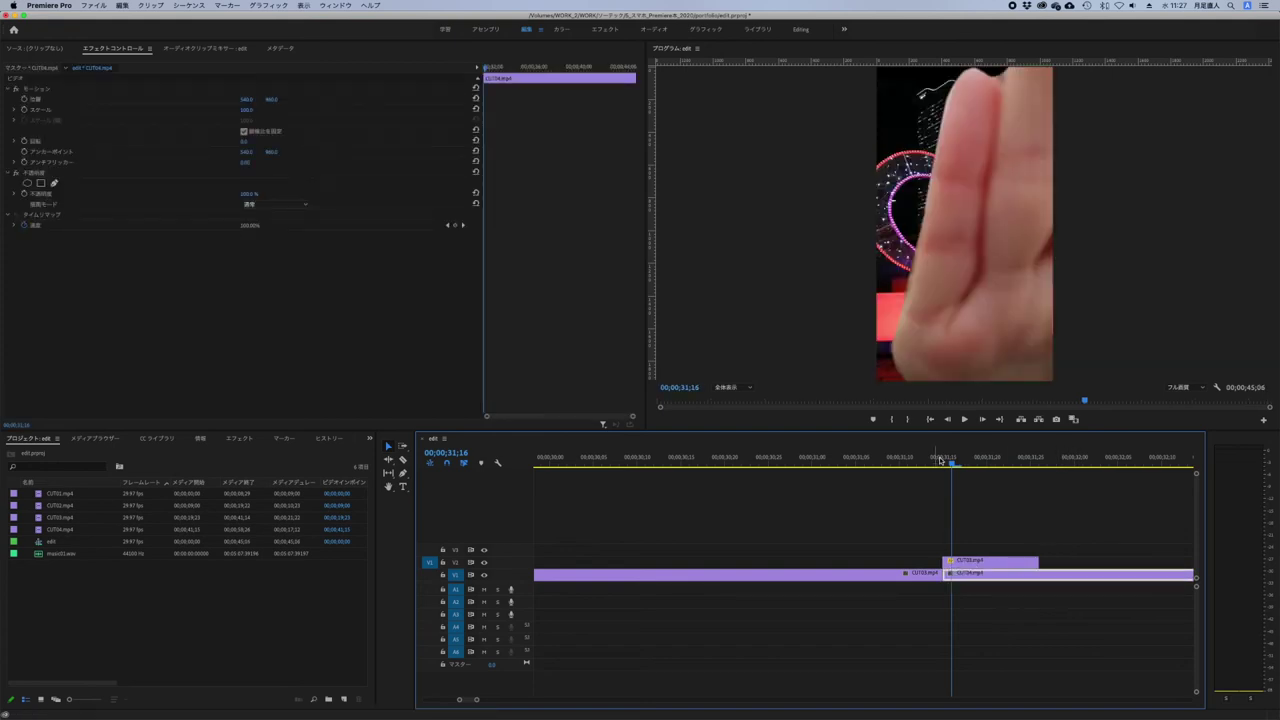
{"action": "left_click", "coordinate": [783, 465]}
- Preview the wipe by playing and scrubbing from before the transition onto the heart clip
{"action": "left_click", "coordinate": [849, 465]}
{"action": "key", "text": "space"}
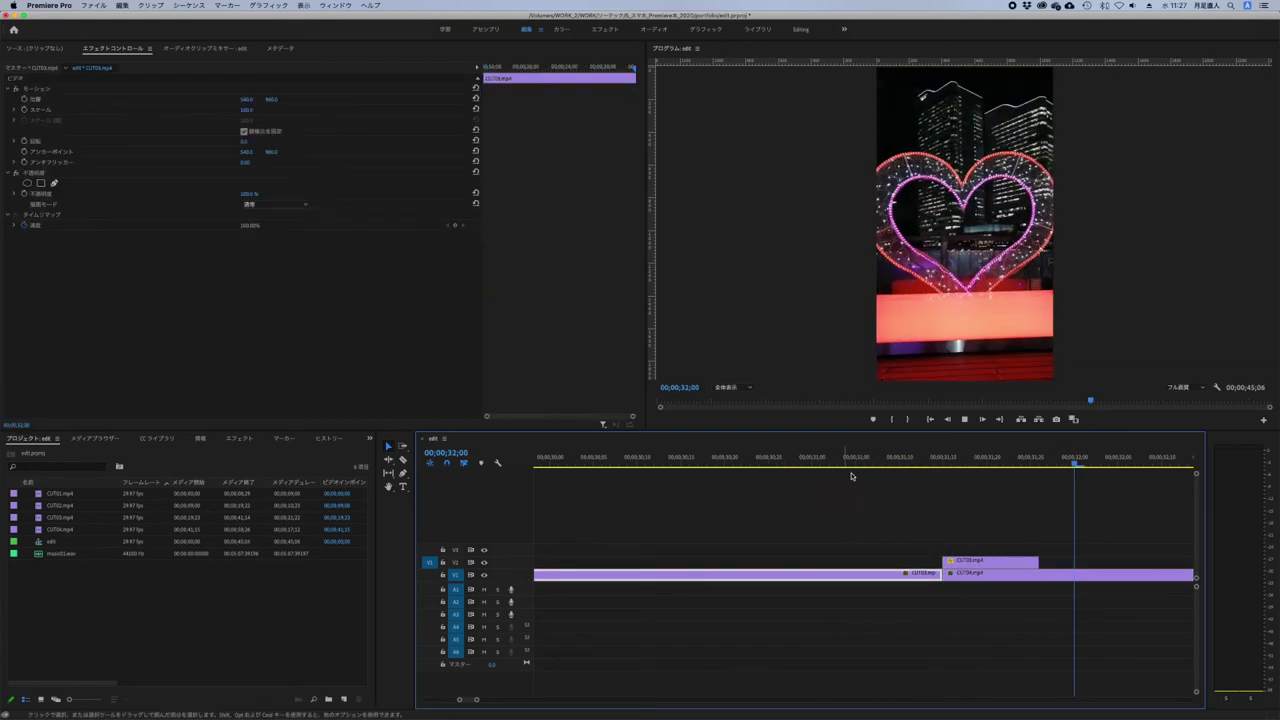
{"action": "left_click_drag", "start_coordinate": [855, 462], "coordinate": [993, 460]}
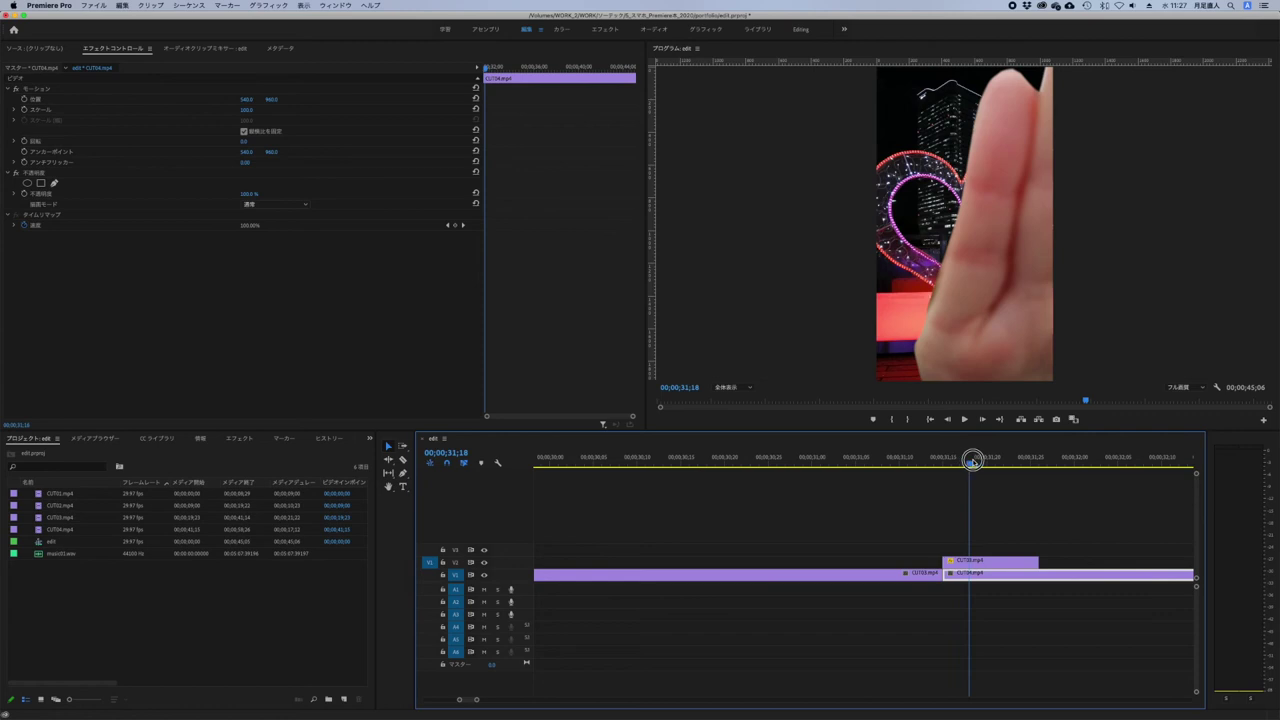
{"action": "left_click_drag", "start_coordinate": [993, 460], "coordinate": [1104, 463]}
{"action": "key", "text": "space"}
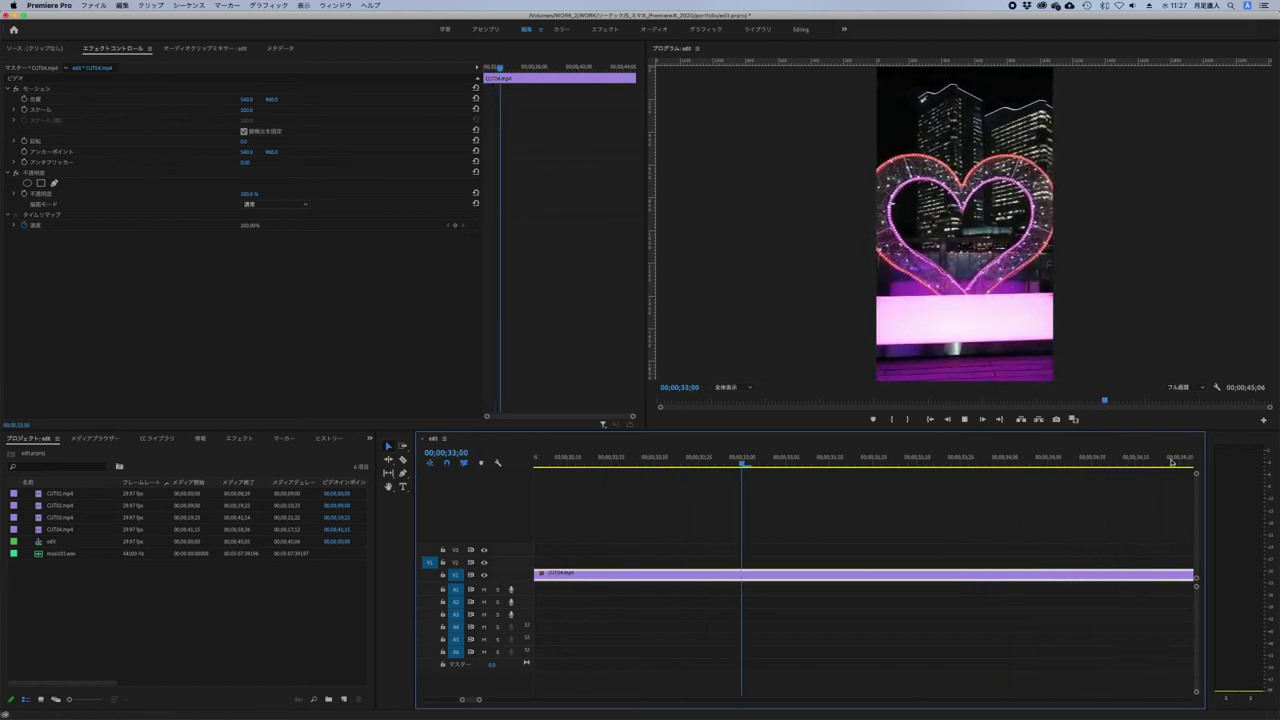
- Stop playback, move the playhead to 00;00;44;21 at the sequence end, and deselect CUT04
{"action": "key", "text": "space"}
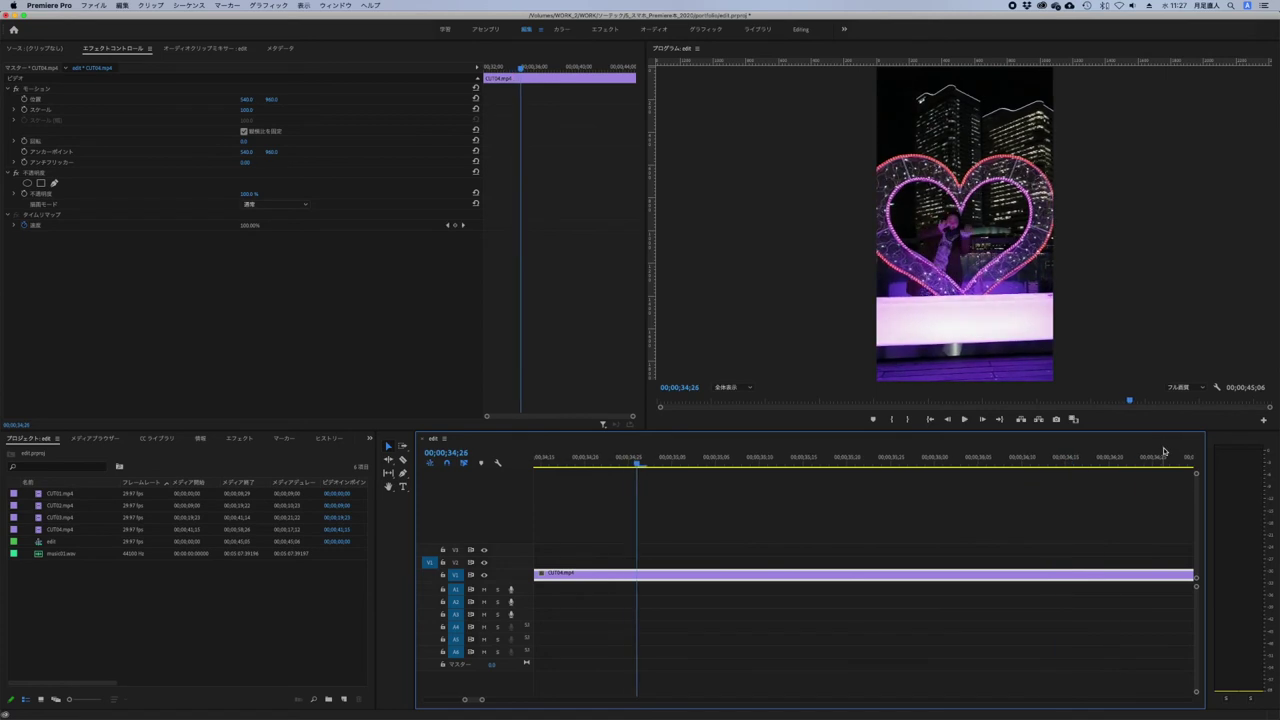
{"action": "key", "text": "minus"}
{"action": "key", "text": "space"}
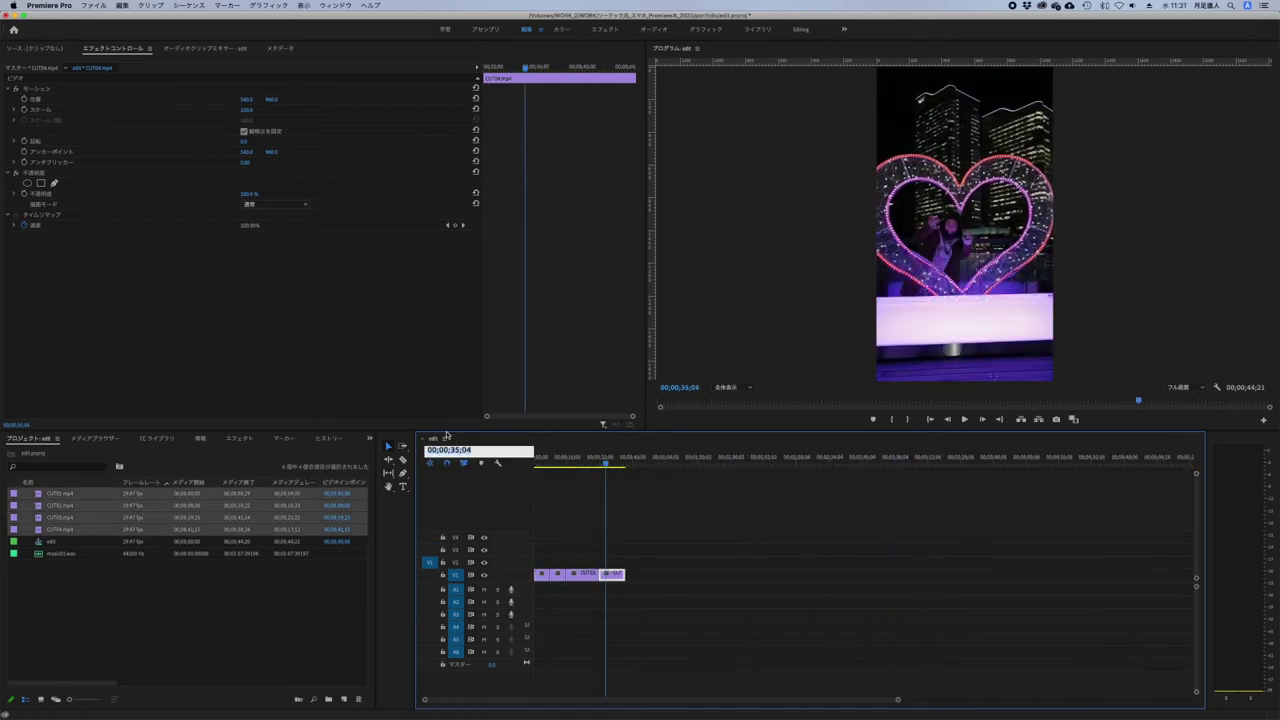
{"action": "key", "text": "Return"}
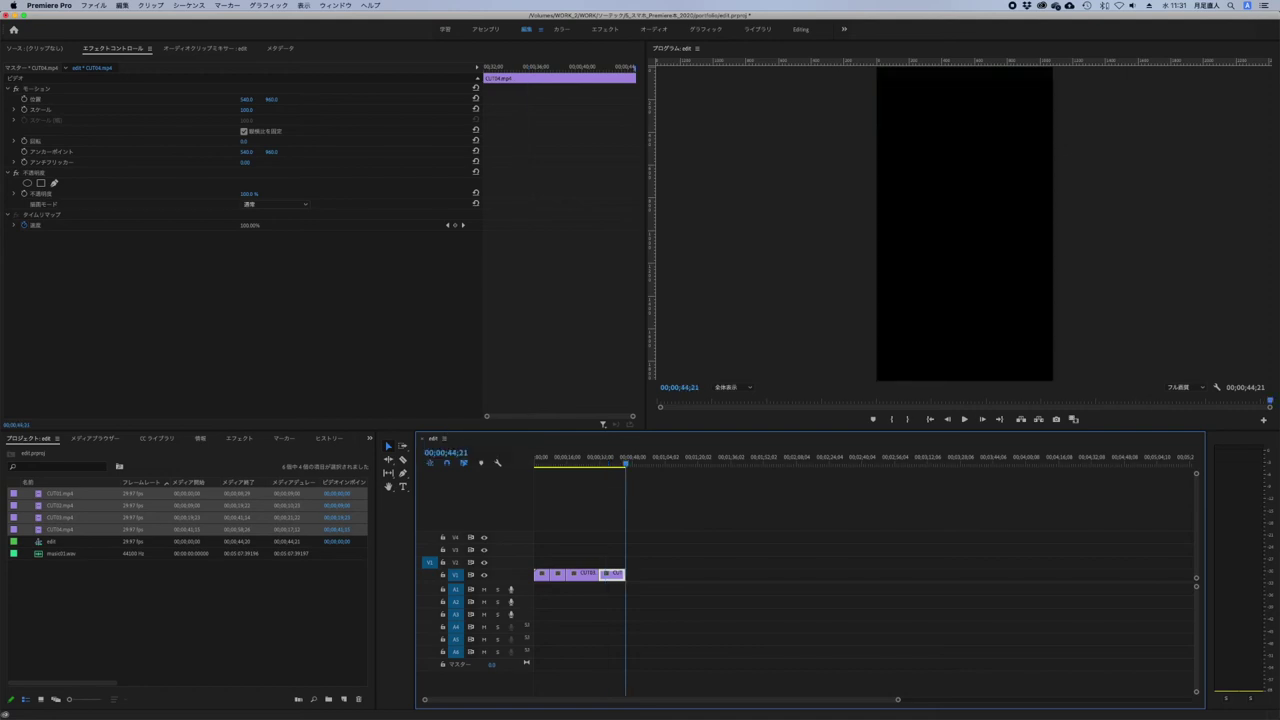
{"action": "left_click", "coordinate": [634, 524]}
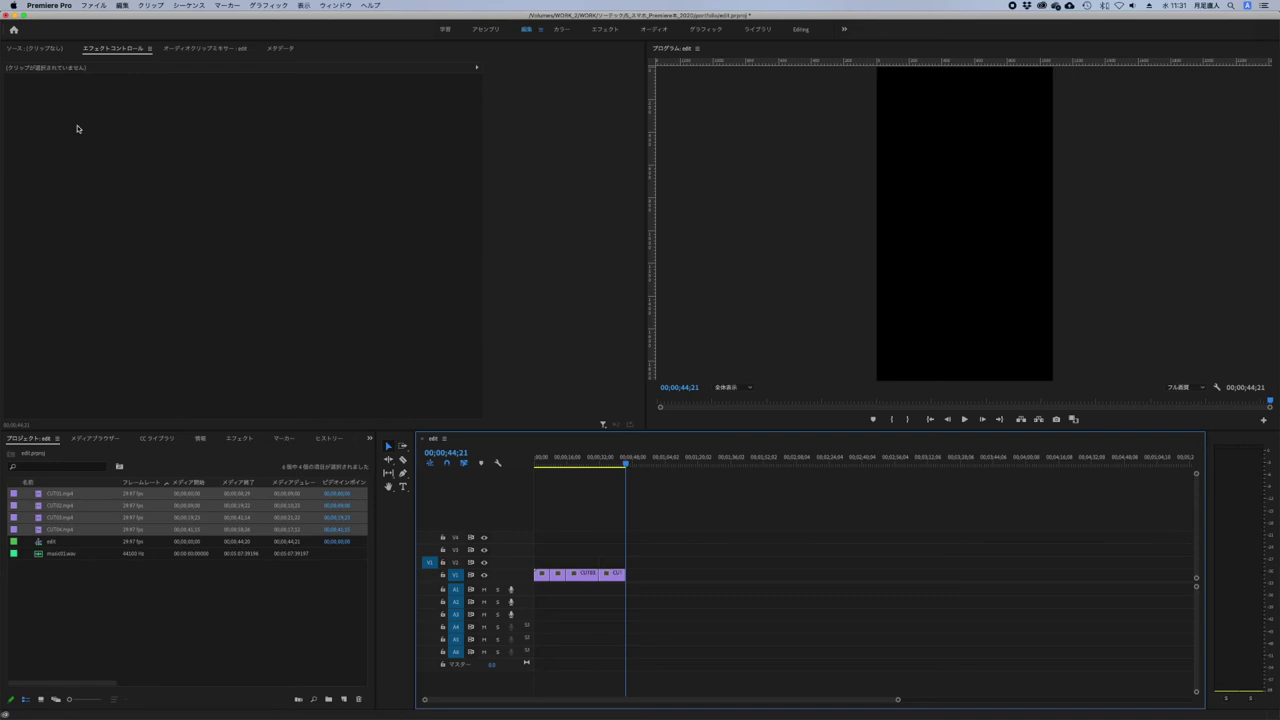
{"action": "left_click", "coordinate": [88, 5]}
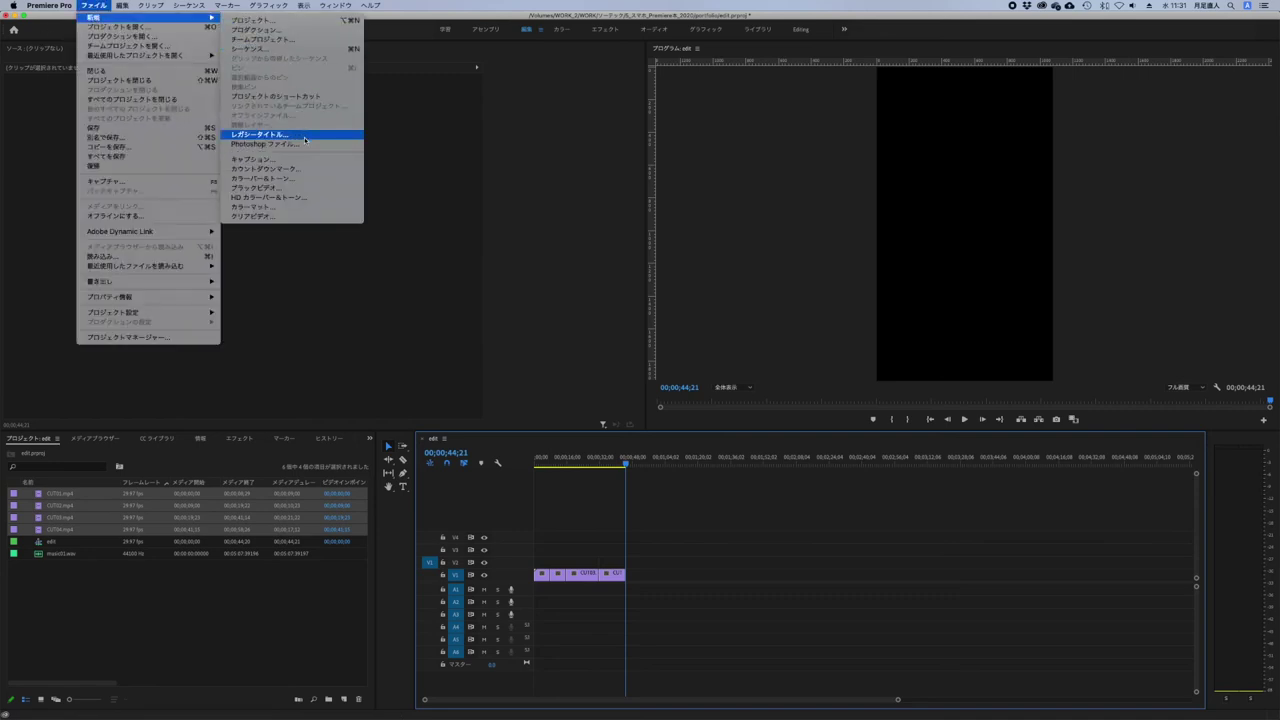
- Create a new Legacy Title named '吉口町' and open its blank 1080×1920 canvas
{"action": "left_click", "coordinate": [303, 137]}
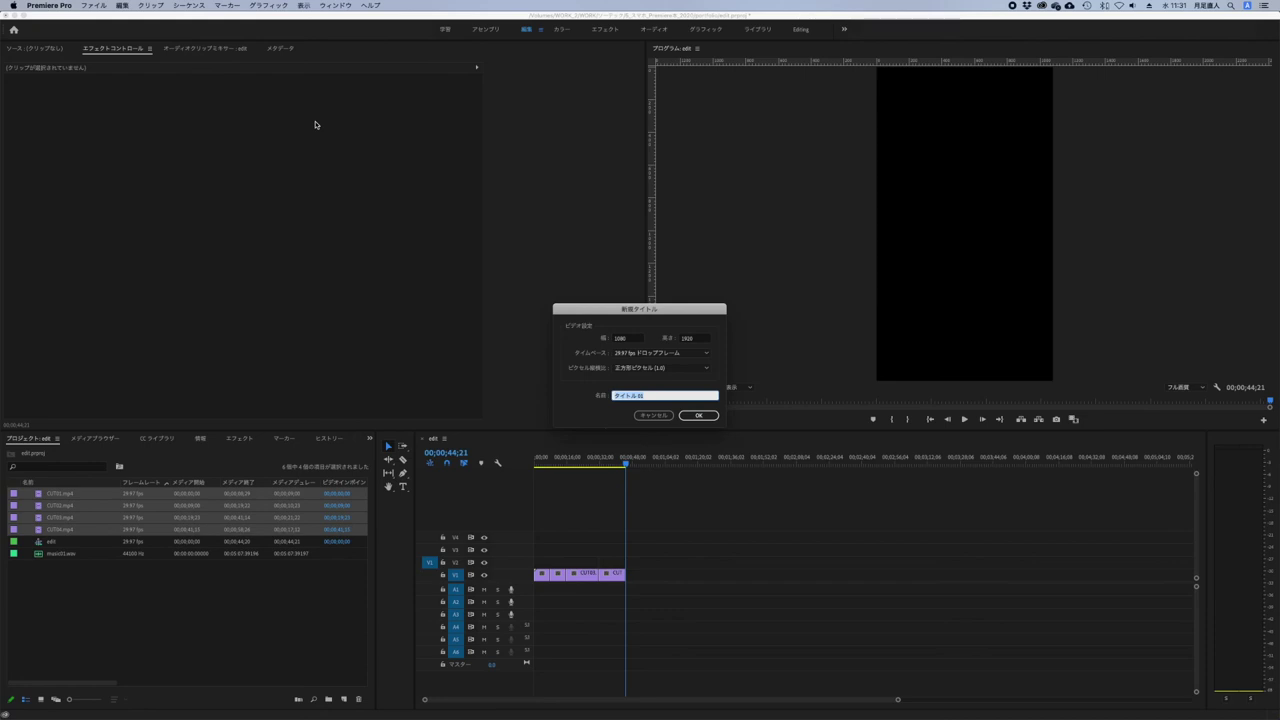
{"action": "type", "text": "吉口町"}
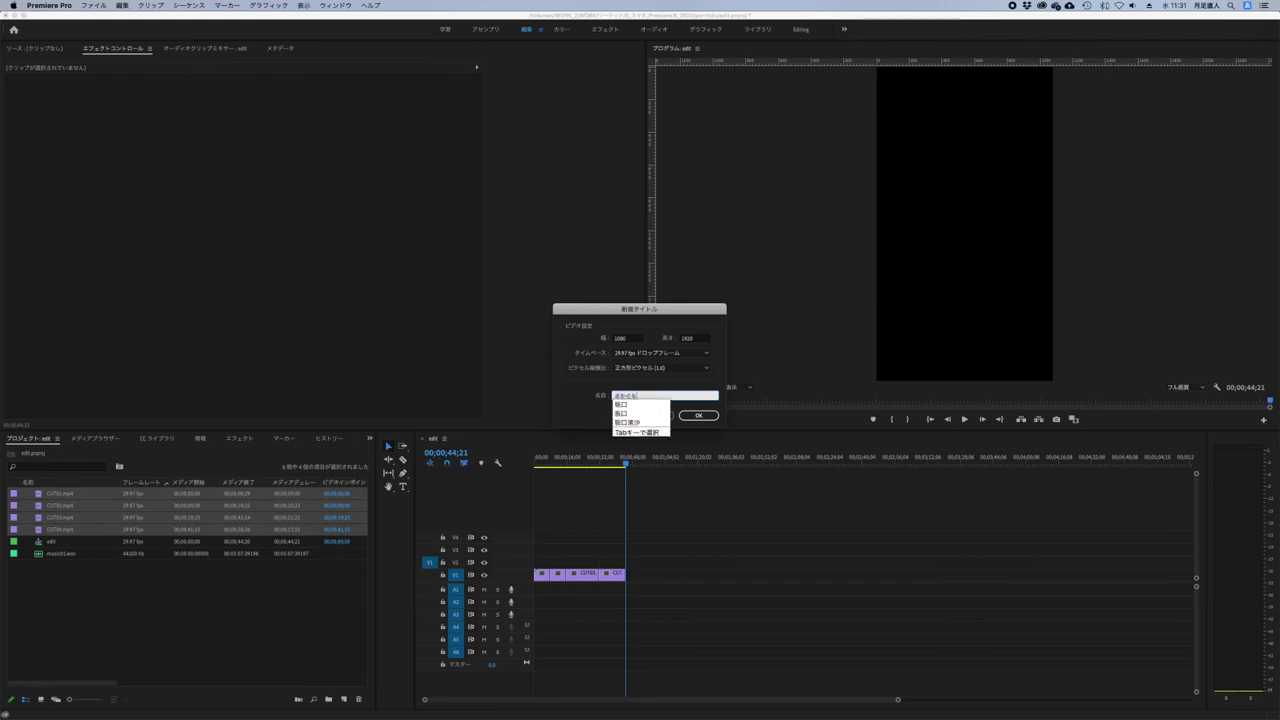
{"action": "key", "text": "space"}
{"action": "key", "text": "Return"}
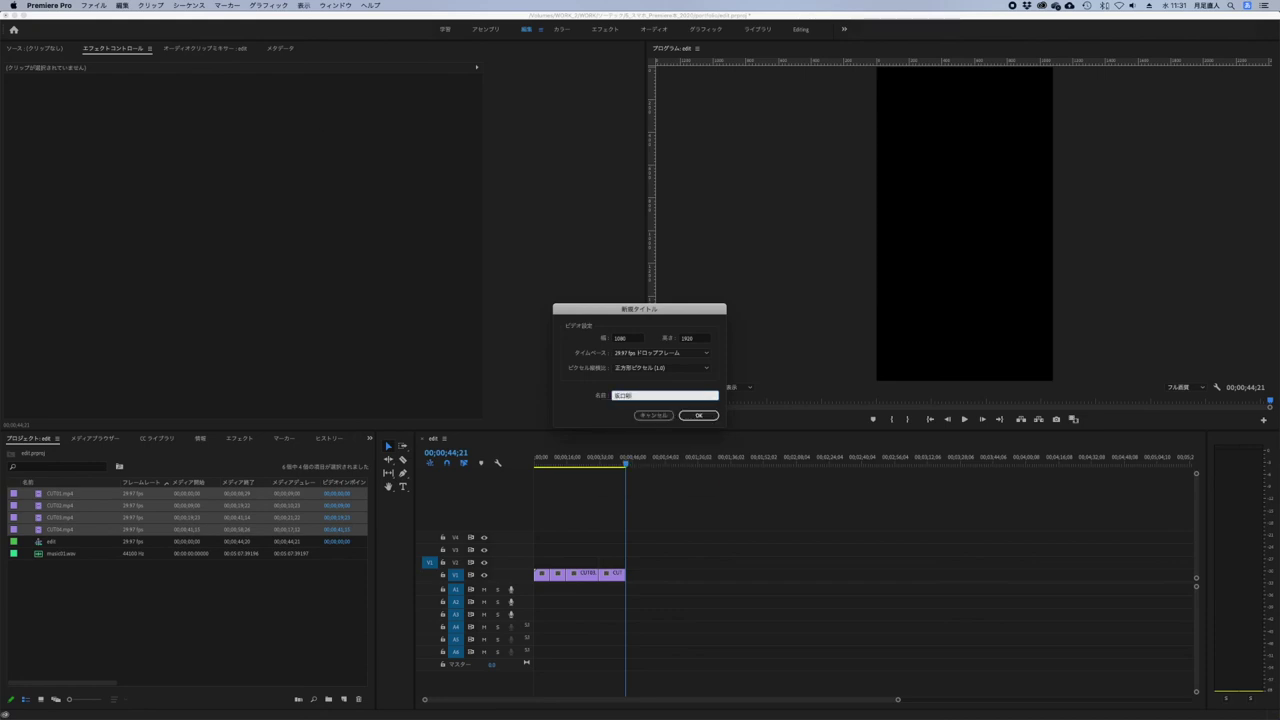
{"action": "key", "text": "Return"}
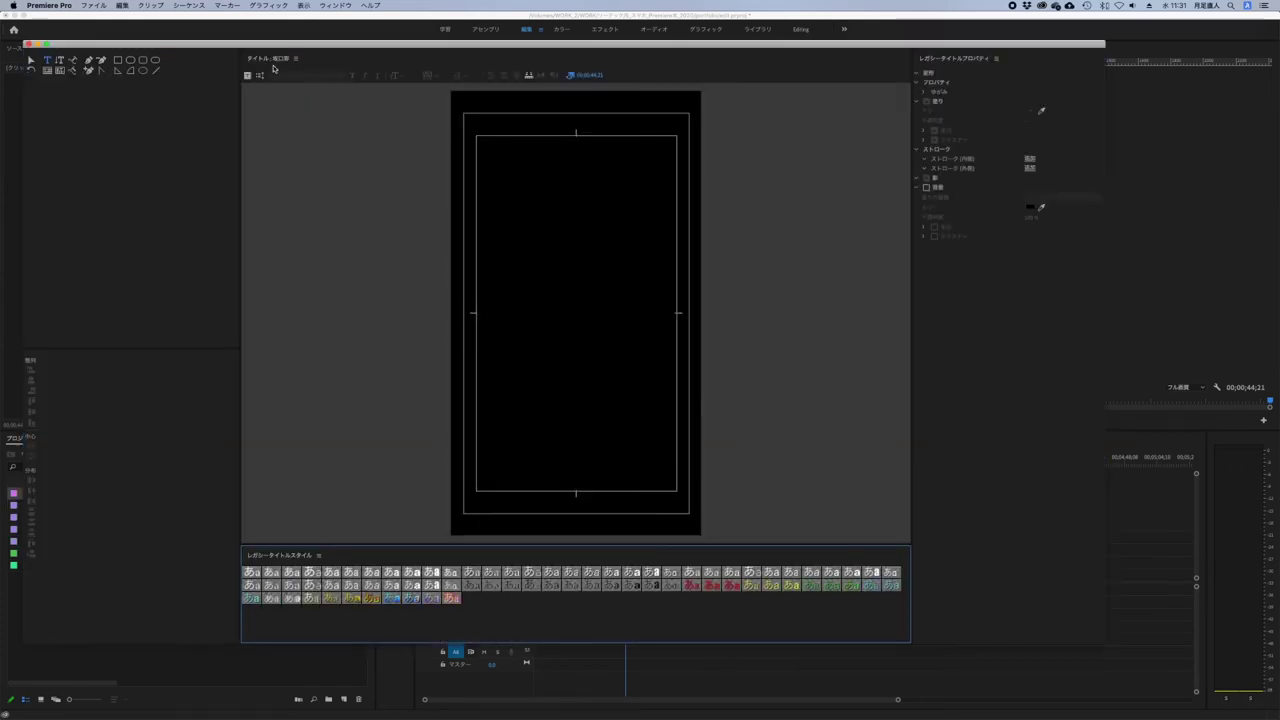
- Type the person's name as title text and centre it horizontally and vertically in the frame
{"action": "left_click_drag", "start_coordinate": [272, 40], "coordinate": [305, 5]}
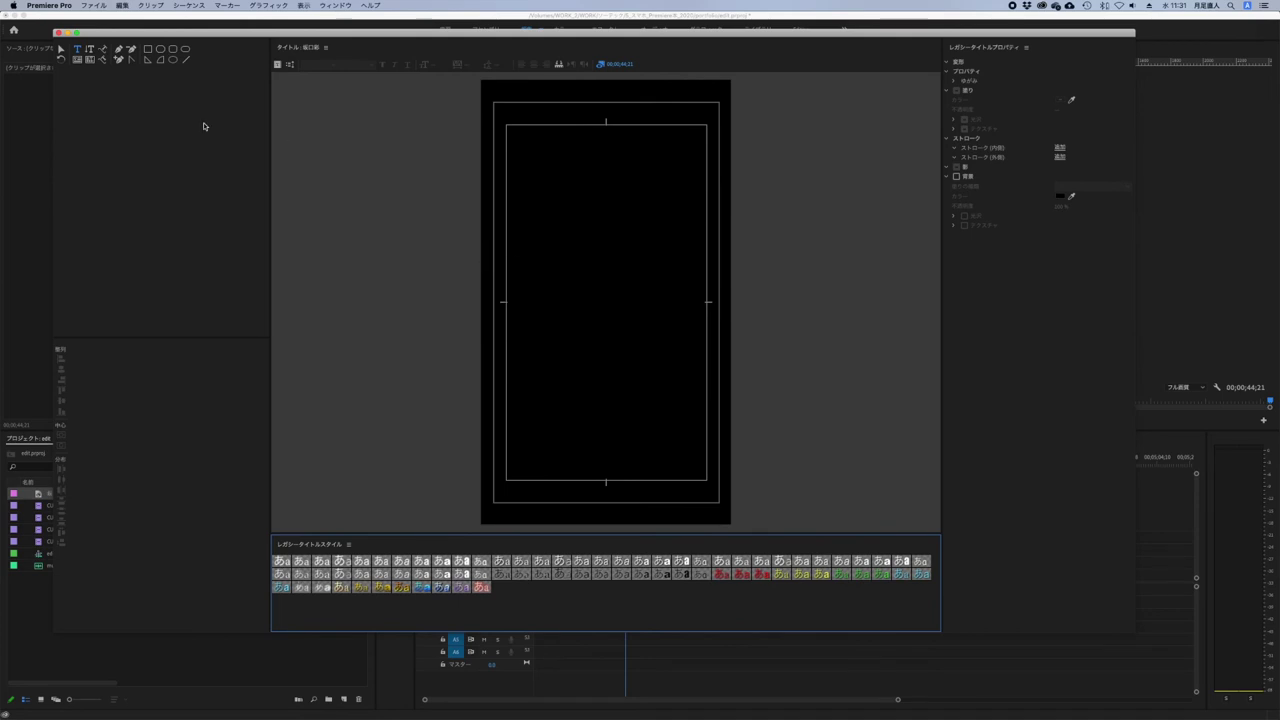
{"action": "left_click", "coordinate": [77, 49]}
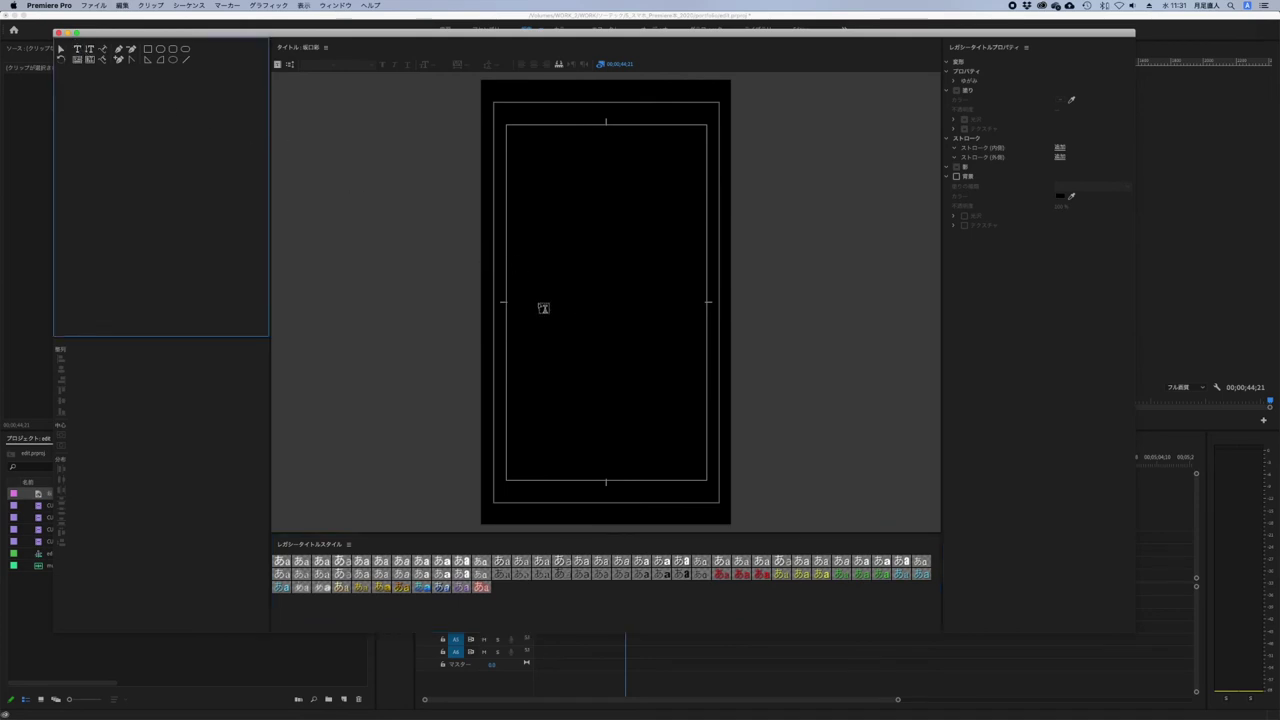
{"action": "left_click", "coordinate": [543, 304]}
{"action": "type", "text": "Aya "}
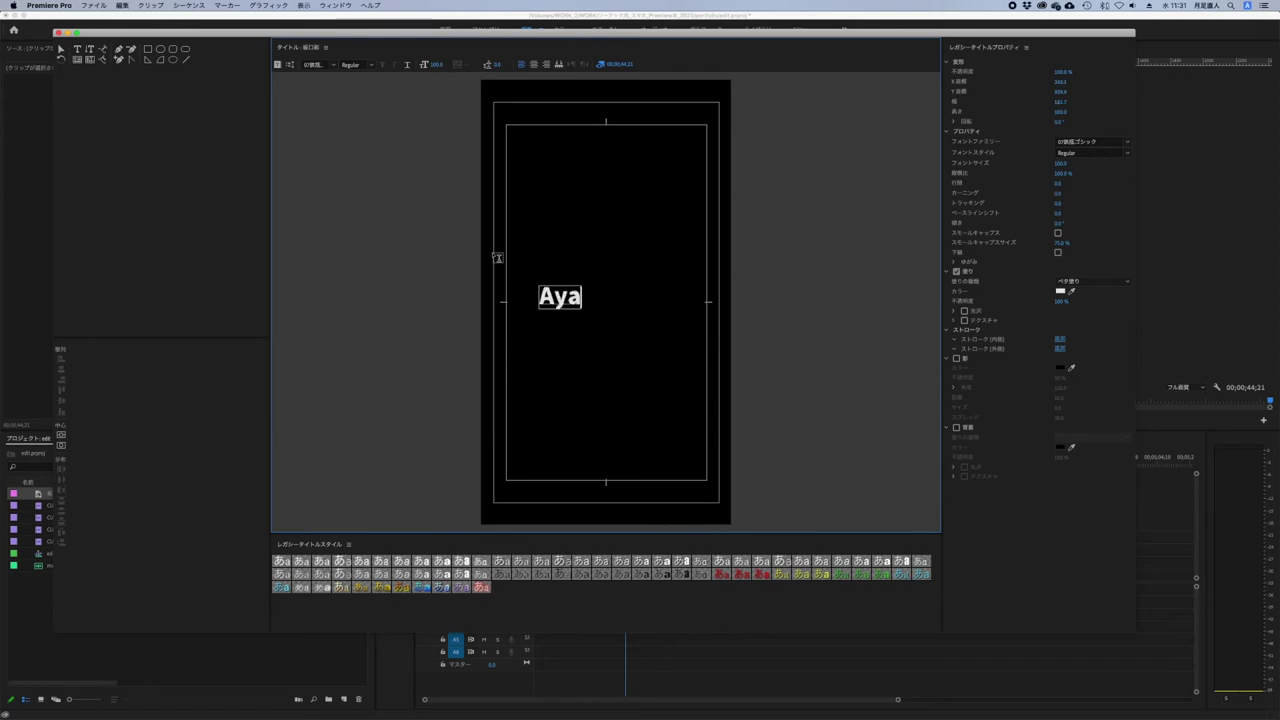
{"action": "type", "text": "S akagucho"}
{"action": "key", "text": "BackSpace"}
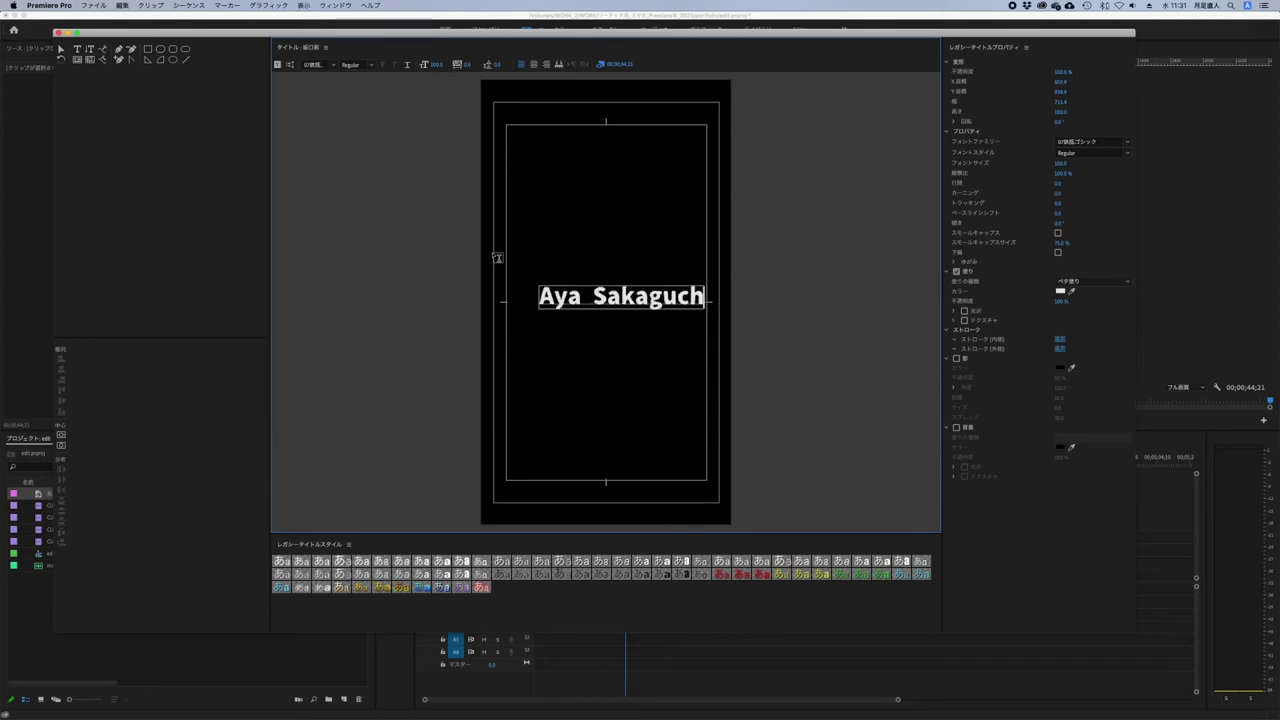
{"action": "type", "text": "i"}
{"action": "key", "text": "super+a"}
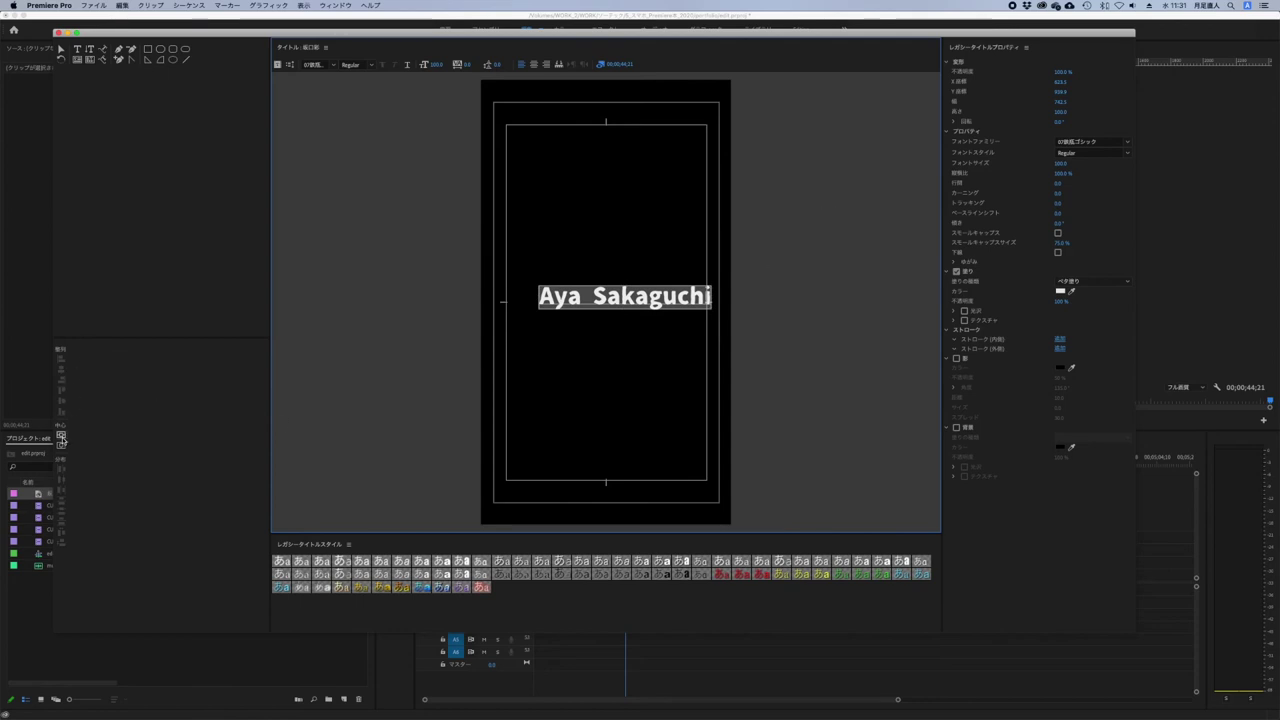
{"action": "left_click", "coordinate": [61, 446]}
{"action": "left_click", "coordinate": [61, 435]}
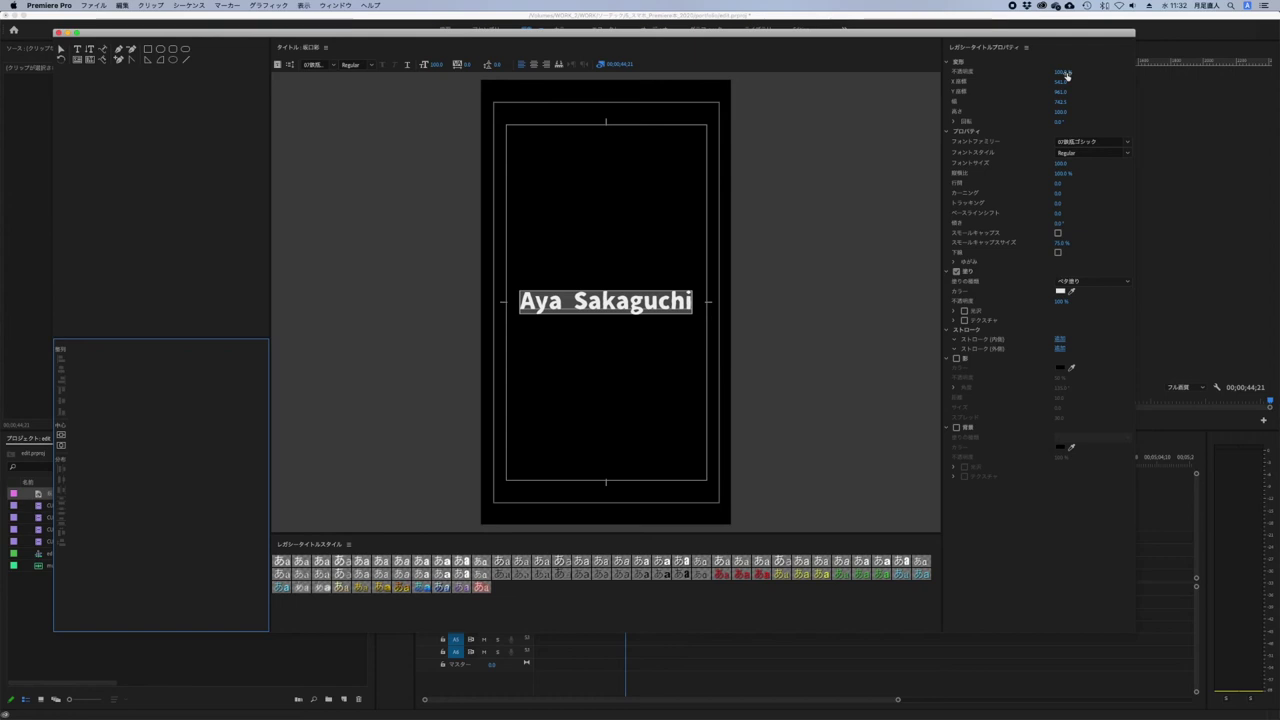
- Set the title's font family to the serif A-OTF 見出ミンMA31 Pr6N
{"action": "left_click", "coordinate": [1090, 141]}
{"action": "type", "text": "A-OTF 黎ミン Pr6N"}
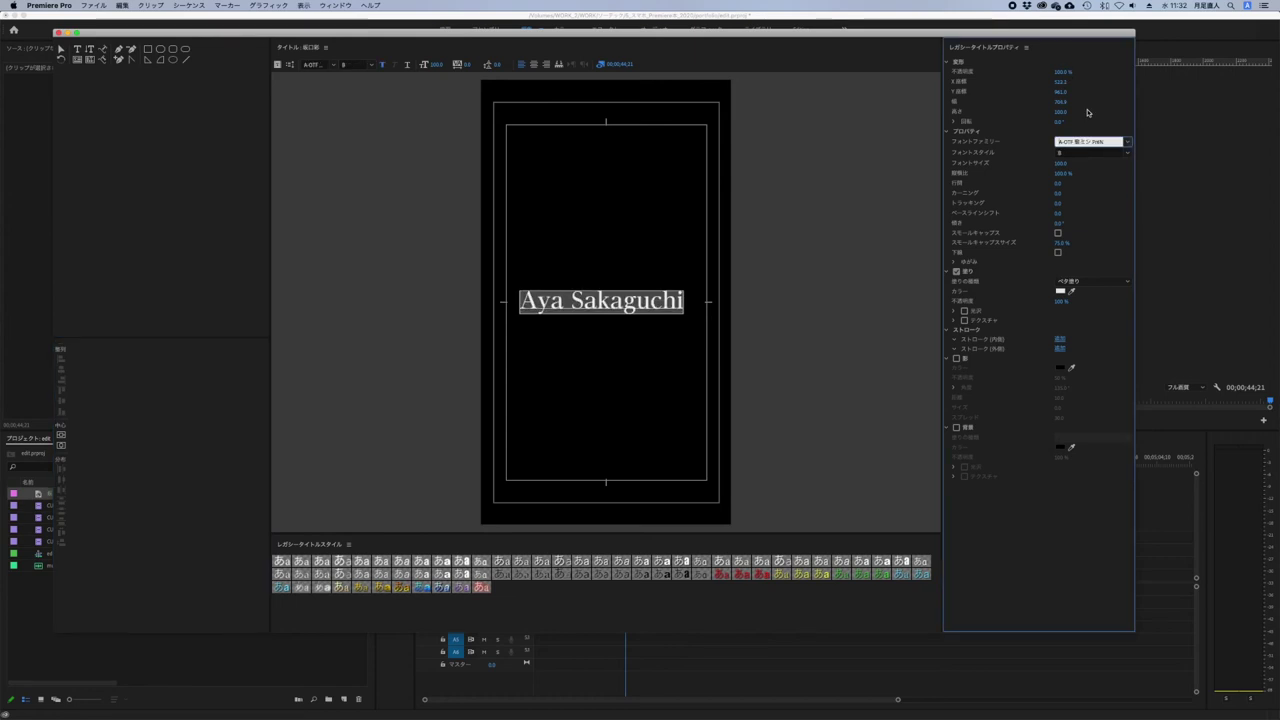
{"action": "key", "text": "Down"}
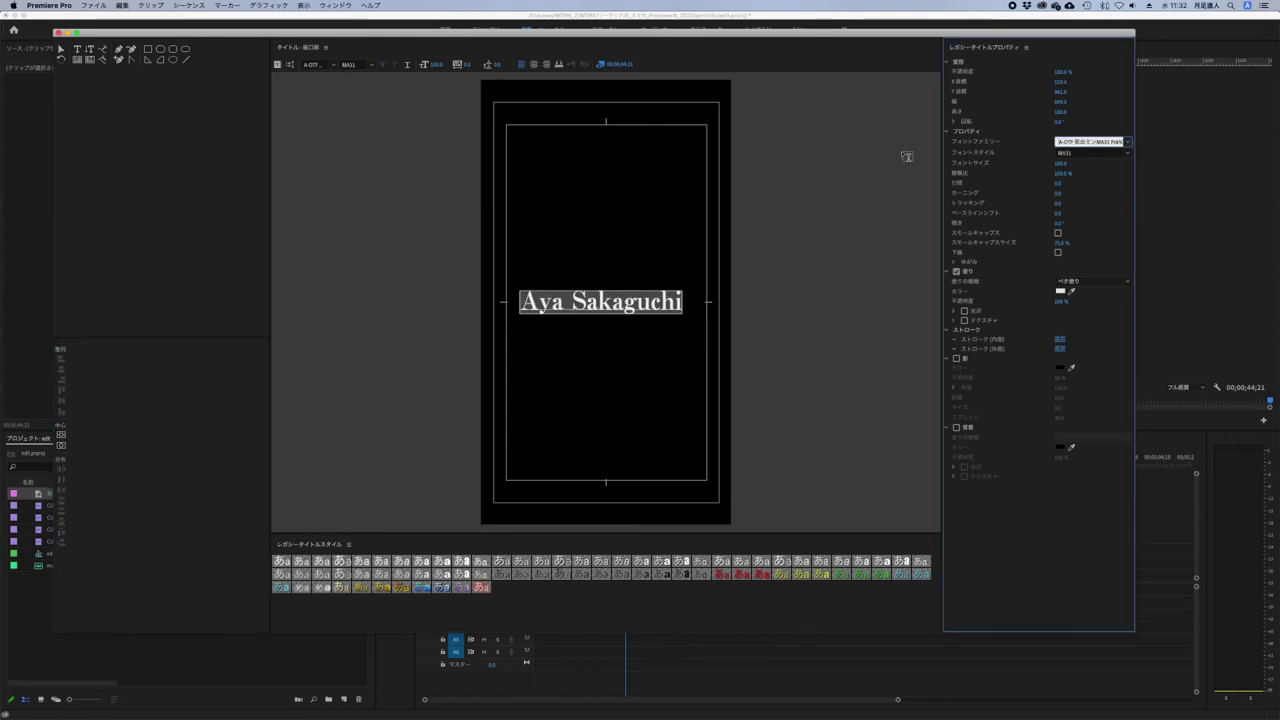
{"action": "key", "text": "Down"}
{"action": "key", "text": "Up"}
- Finish editing, check the title object's properties, and close the title window
{"action": "left_click", "coordinate": [63, 437]}
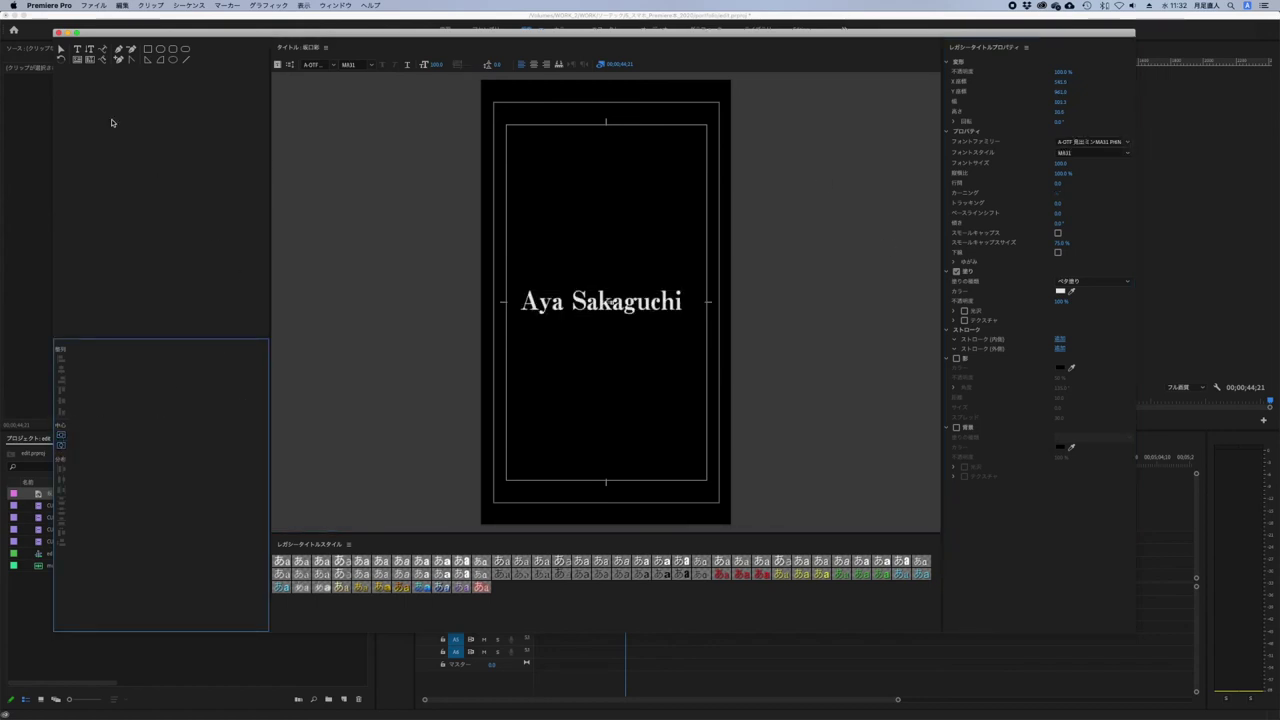
{"action": "left_click", "coordinate": [306, 326]}
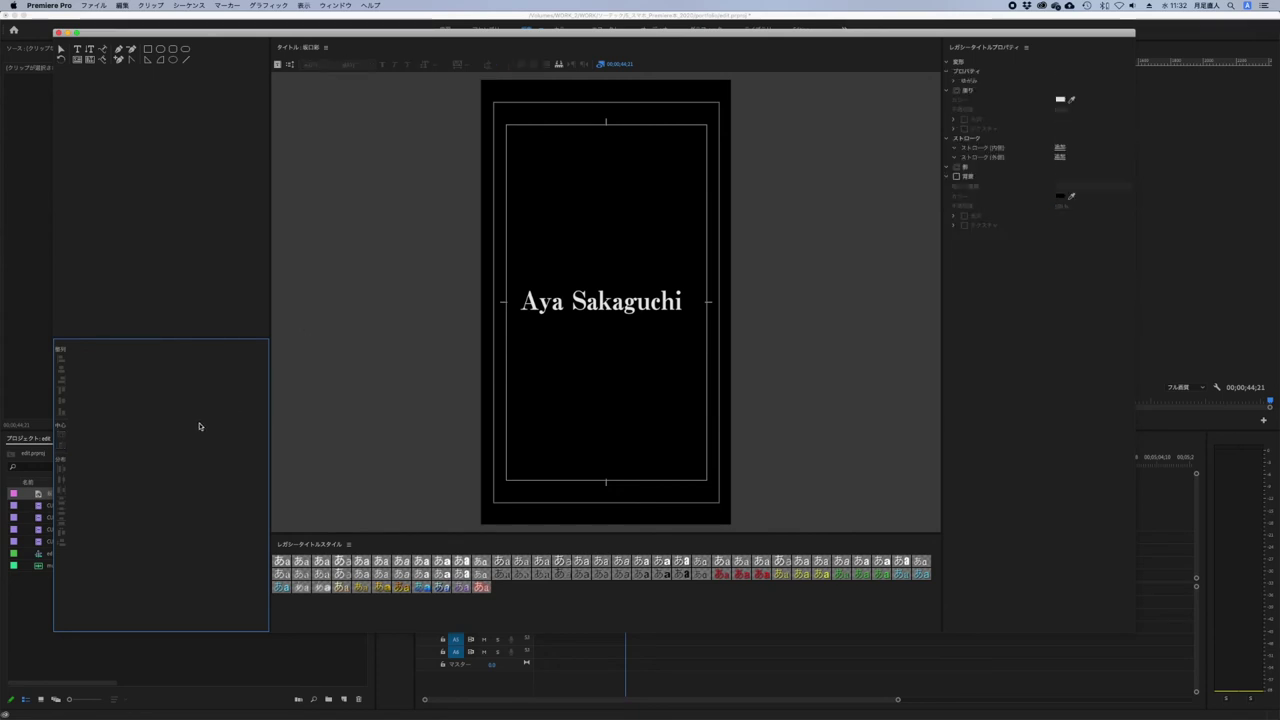
{"action": "key", "text": "super+a"}
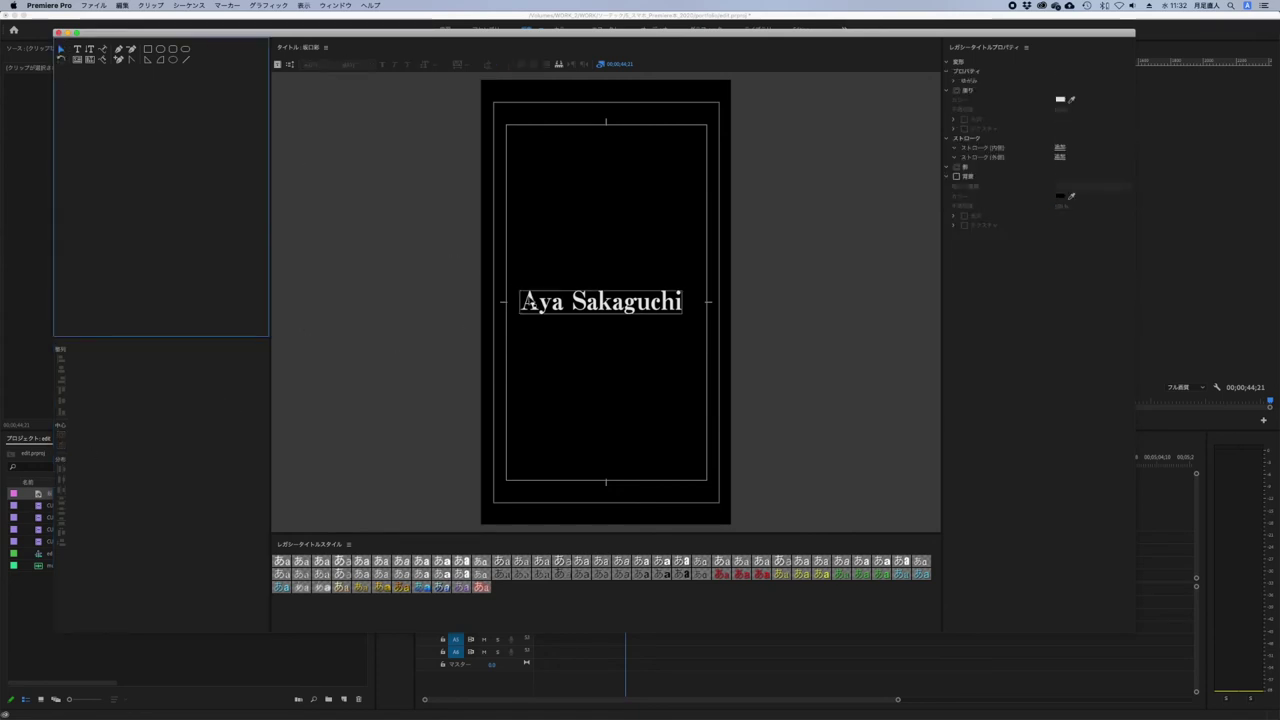
{"action": "left_click", "coordinate": [55, 424]}
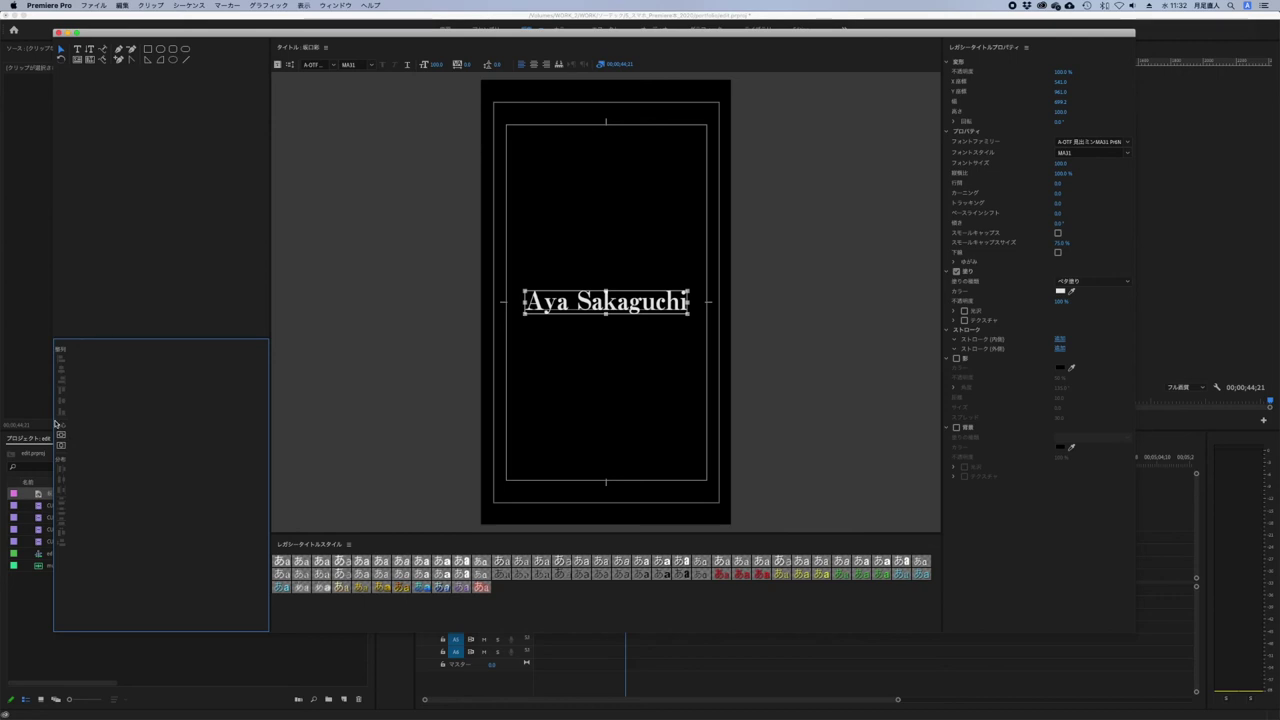
{"action": "left_click", "coordinate": [58, 34]}
- Place the name title on V2 after the last clip with a default transition at its start, then preview it
{"action": "left_click", "coordinate": [77, 499]}
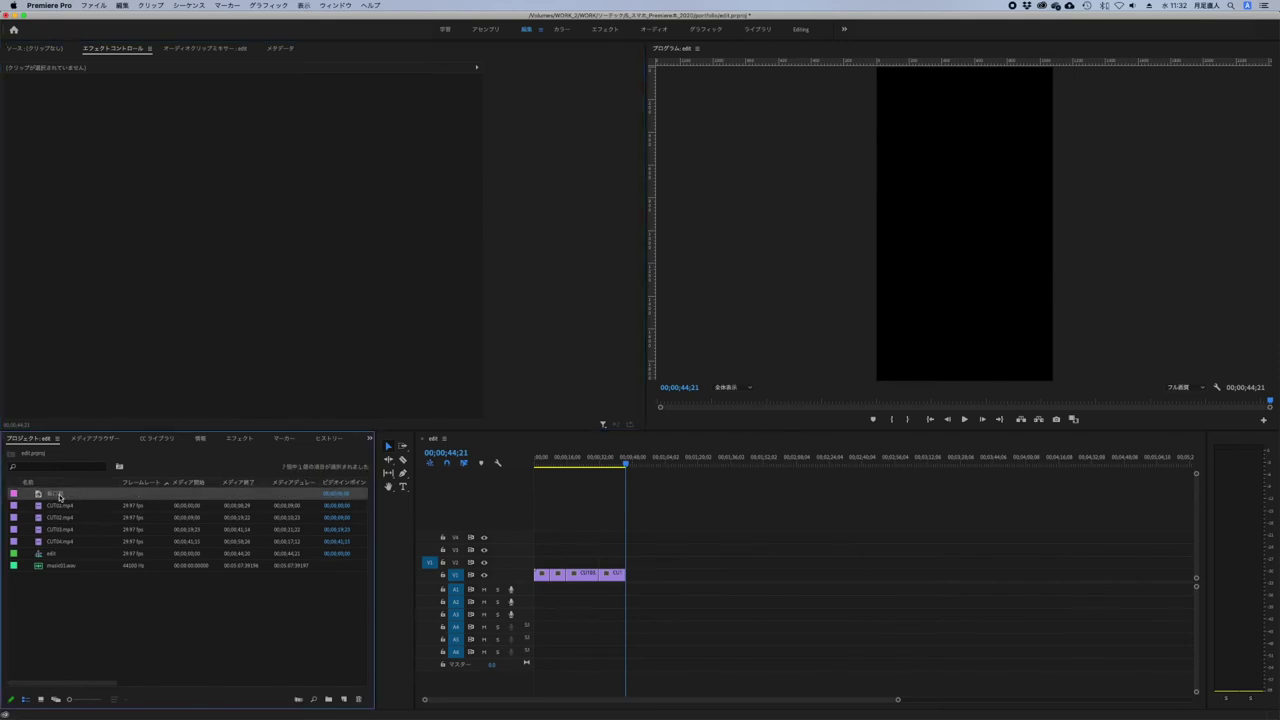
{"action": "left_click_drag", "start_coordinate": [98, 496], "coordinate": [631, 562]}
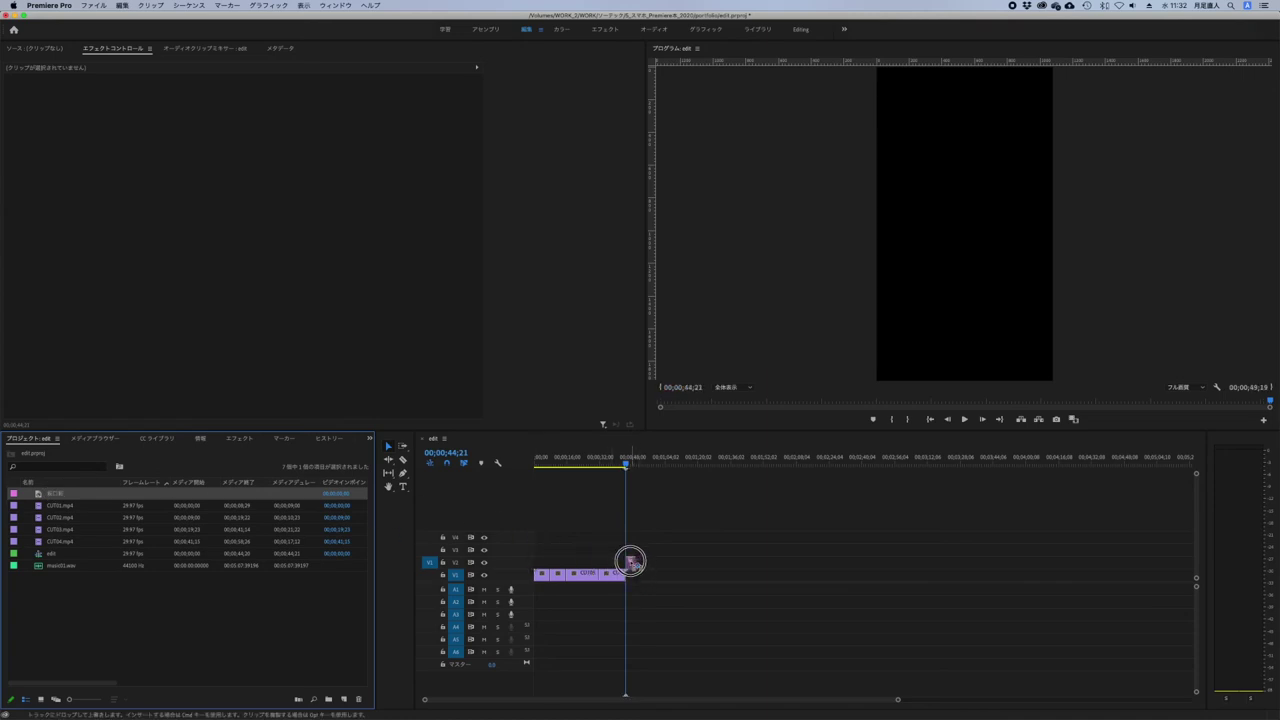
{"action": "left_click_drag", "start_coordinate": [631, 562], "coordinate": [634, 563]}
{"action": "key", "text": "="}
{"action": "key", "text": "="}
{"action": "key", "text": "="}
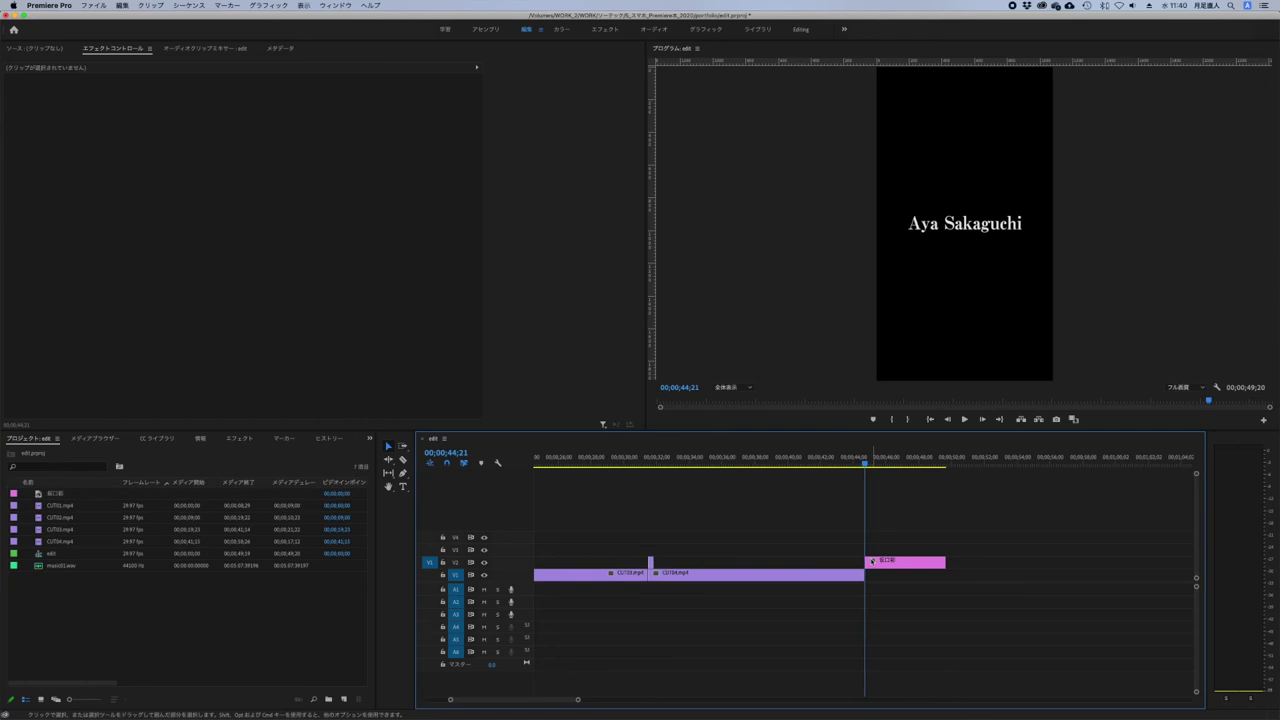
{"action": "right_click", "coordinate": [868, 562]}
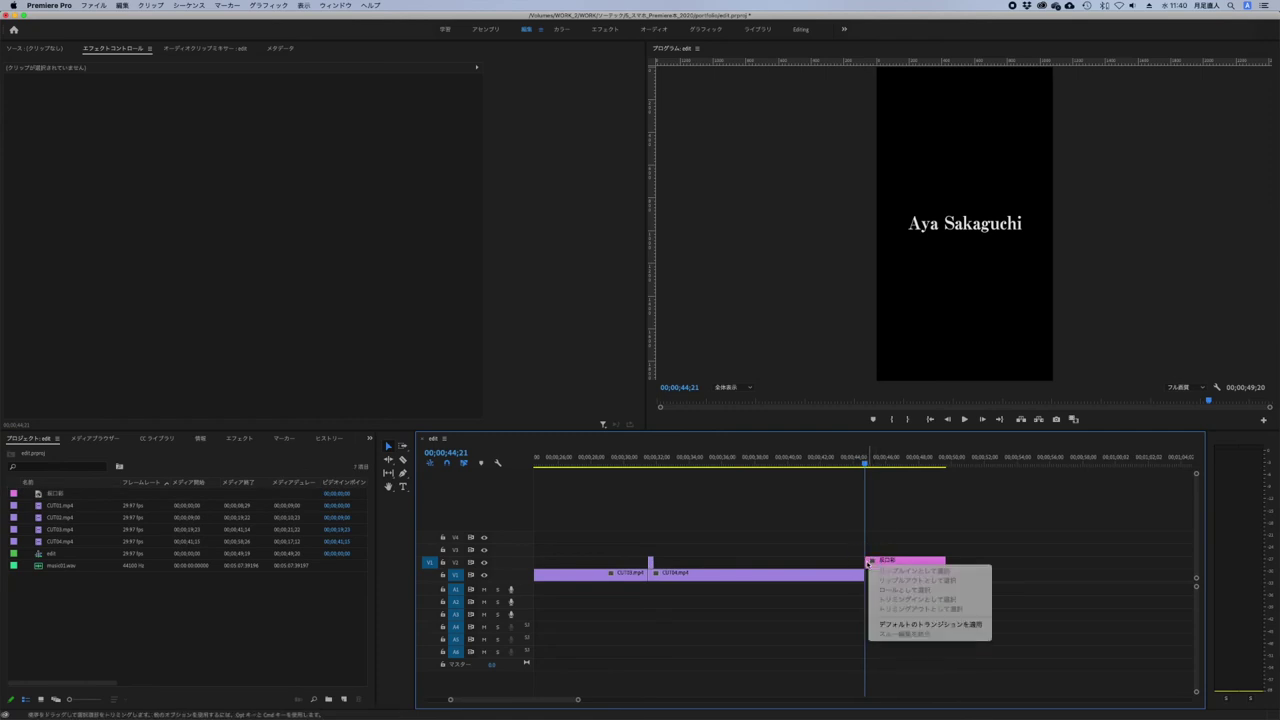
{"action": "left_click", "coordinate": [902, 624]}
{"action": "key", "text": "space"}
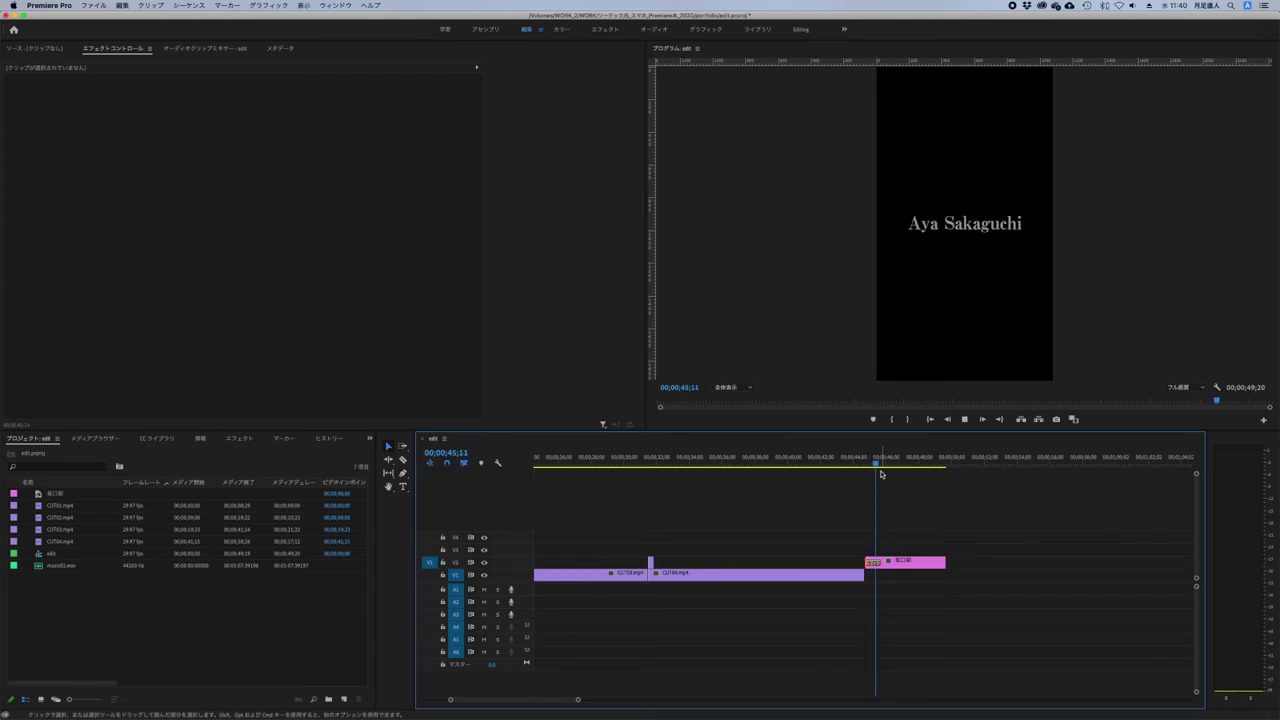
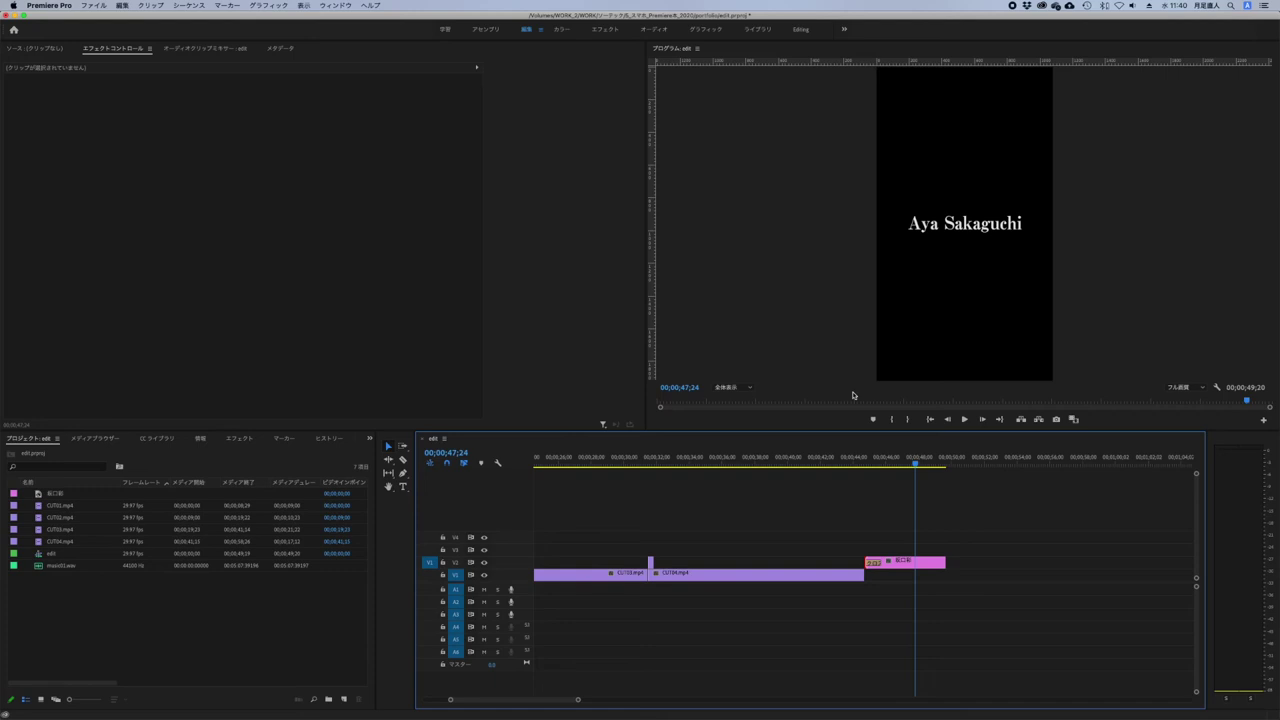
- Switch to the Color workspace and show Basic Correction for the first clip, CUT01.mp4
{"action": "left_click", "coordinate": [562, 31]}
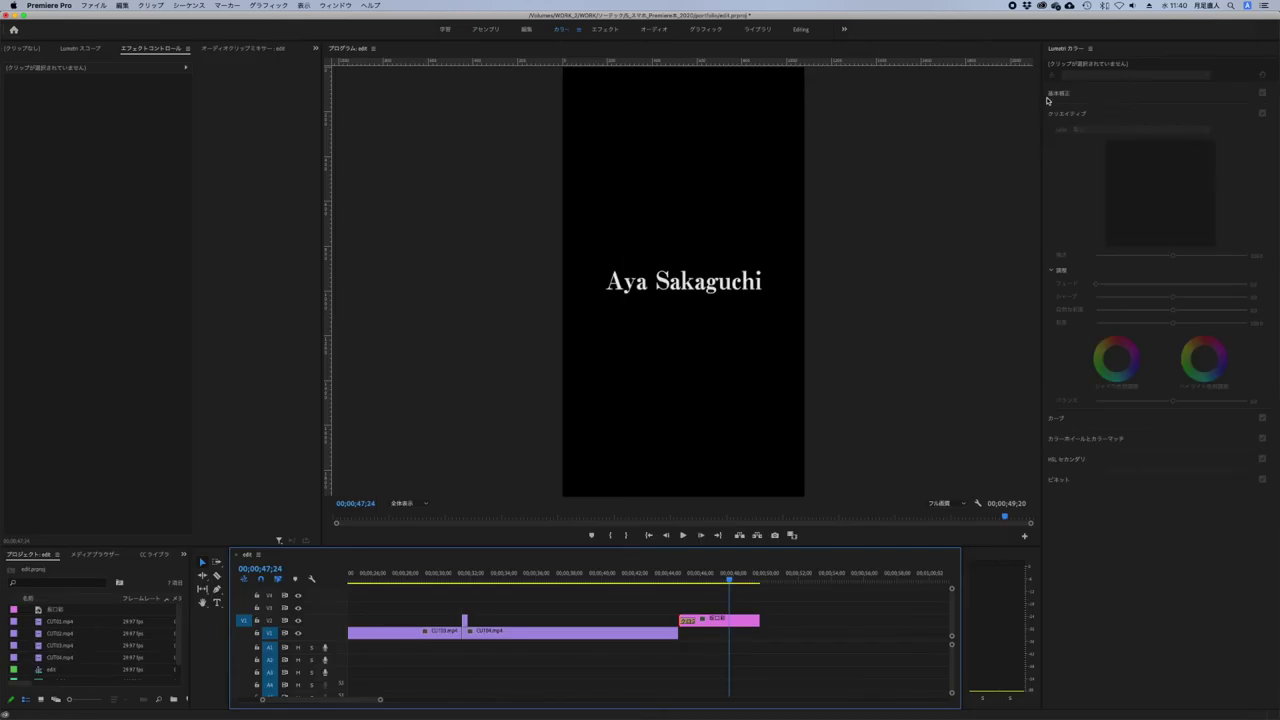
{"action": "left_click_drag", "start_coordinate": [398, 573], "coordinate": [123, 462]}
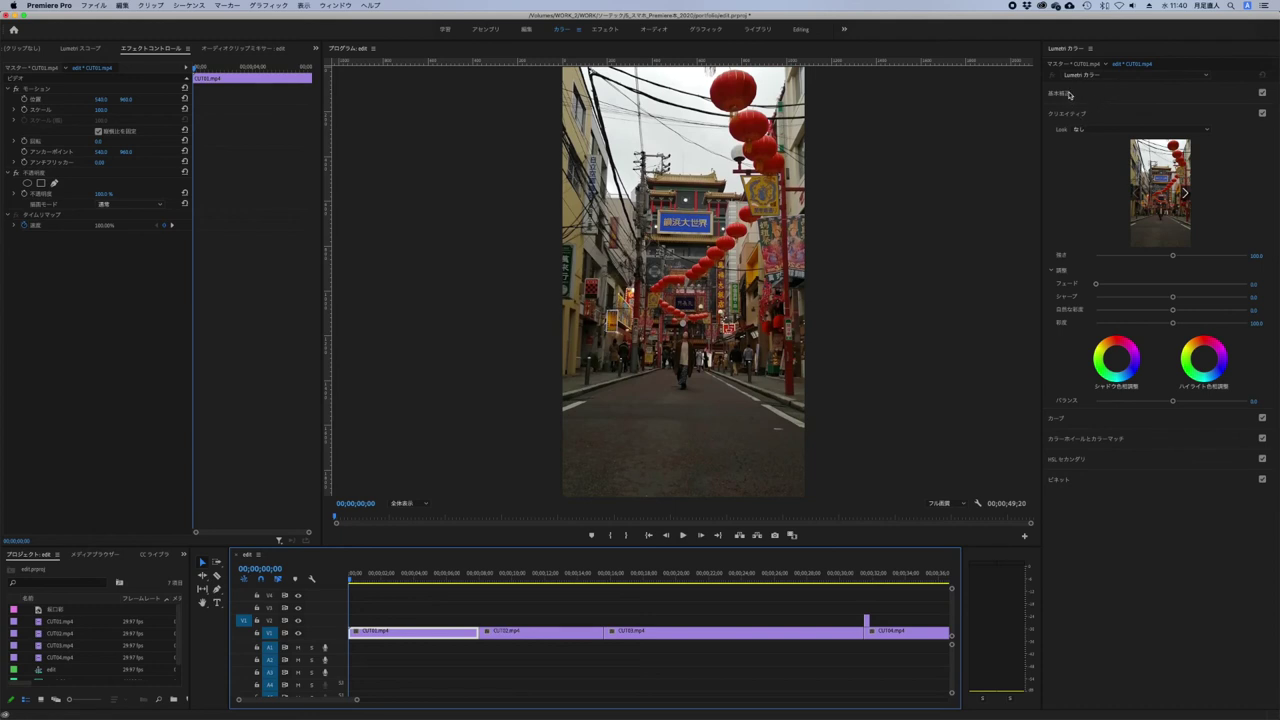
{"action": "left_click", "coordinate": [1077, 96]}
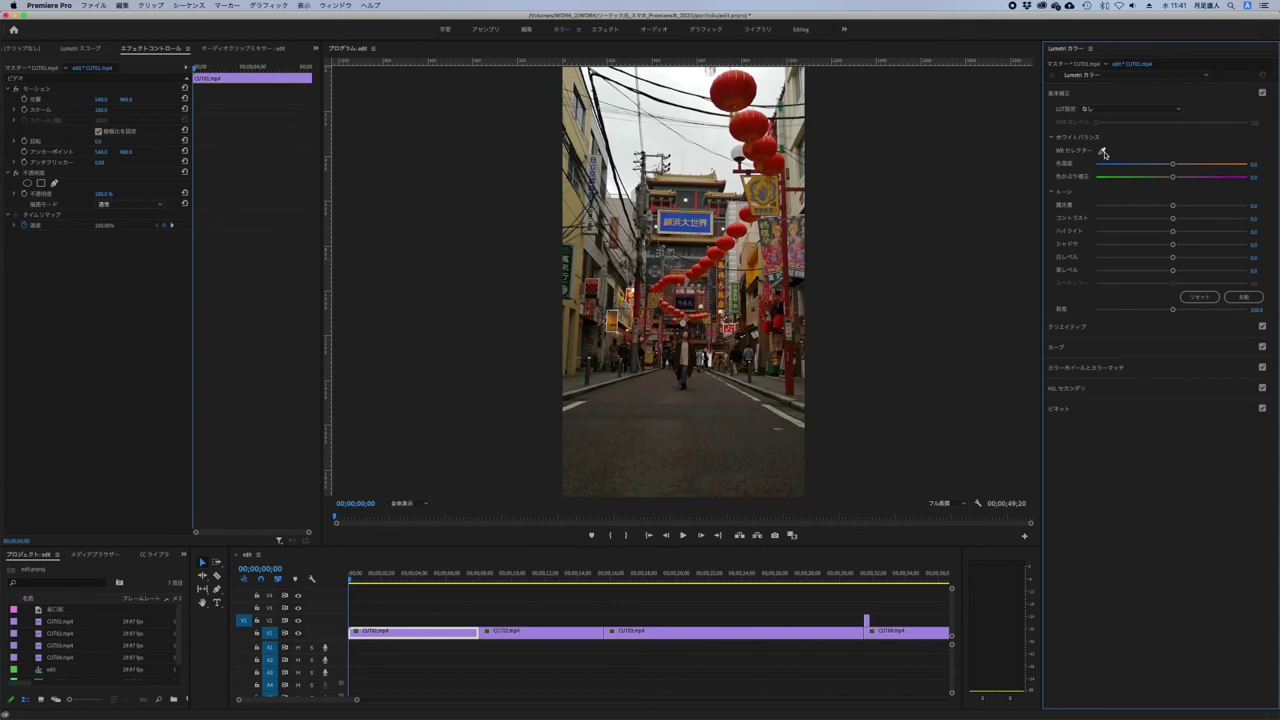
- Set white balance by sampling the grey road, and set exposure to 2.0
{"action": "left_click", "coordinate": [1102, 151]}
{"action": "left_click", "coordinate": [782, 410]}
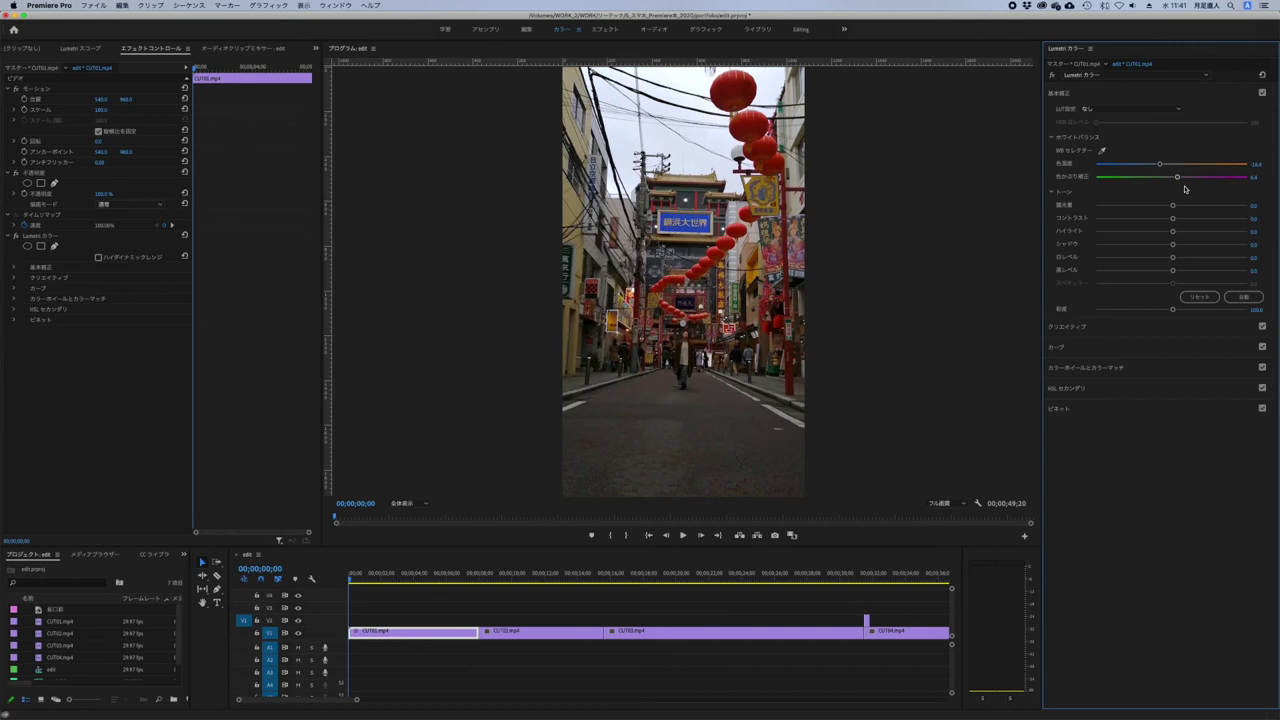
{"action": "left_click", "coordinate": [1257, 205]}
{"action": "type", "text": "2"}
{"action": "key", "text": "Return"}
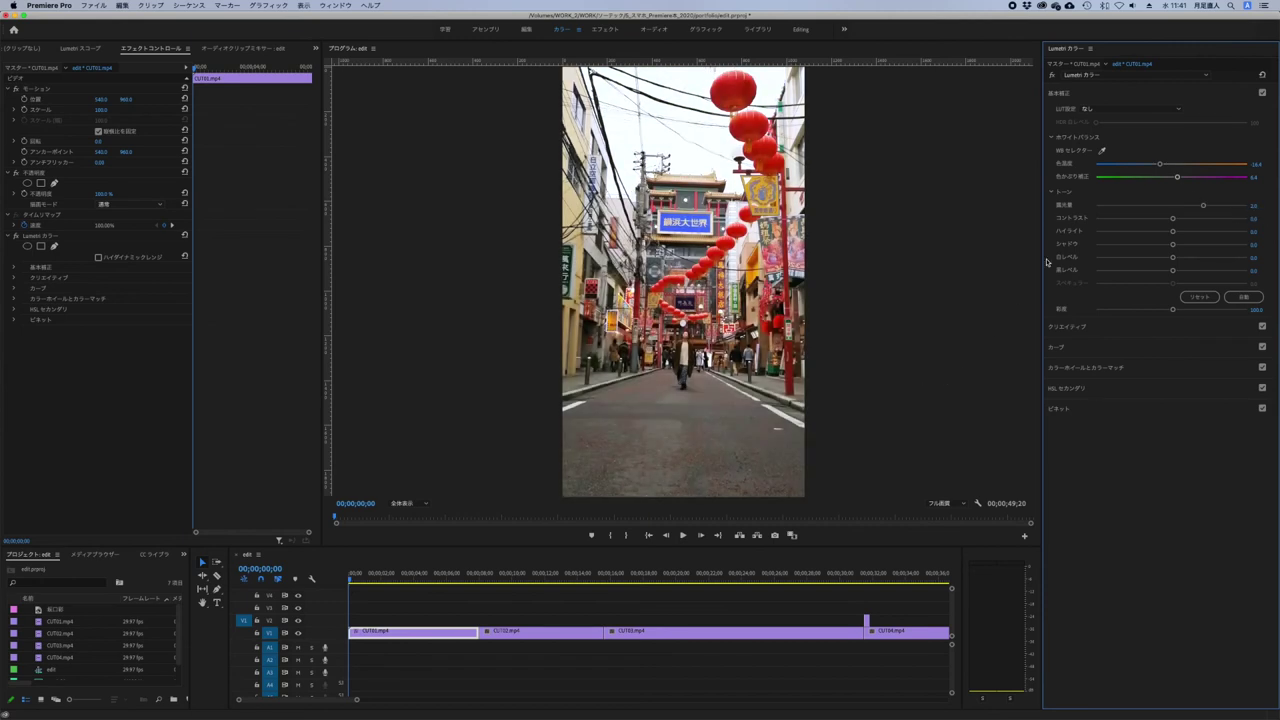
- Set contrast to 44, highlights to 30 and shadows to about 70
{"action": "left_click", "coordinate": [1256, 218]}
{"action": "type", "text": "4"}
{"action": "key", "text": "Return"}
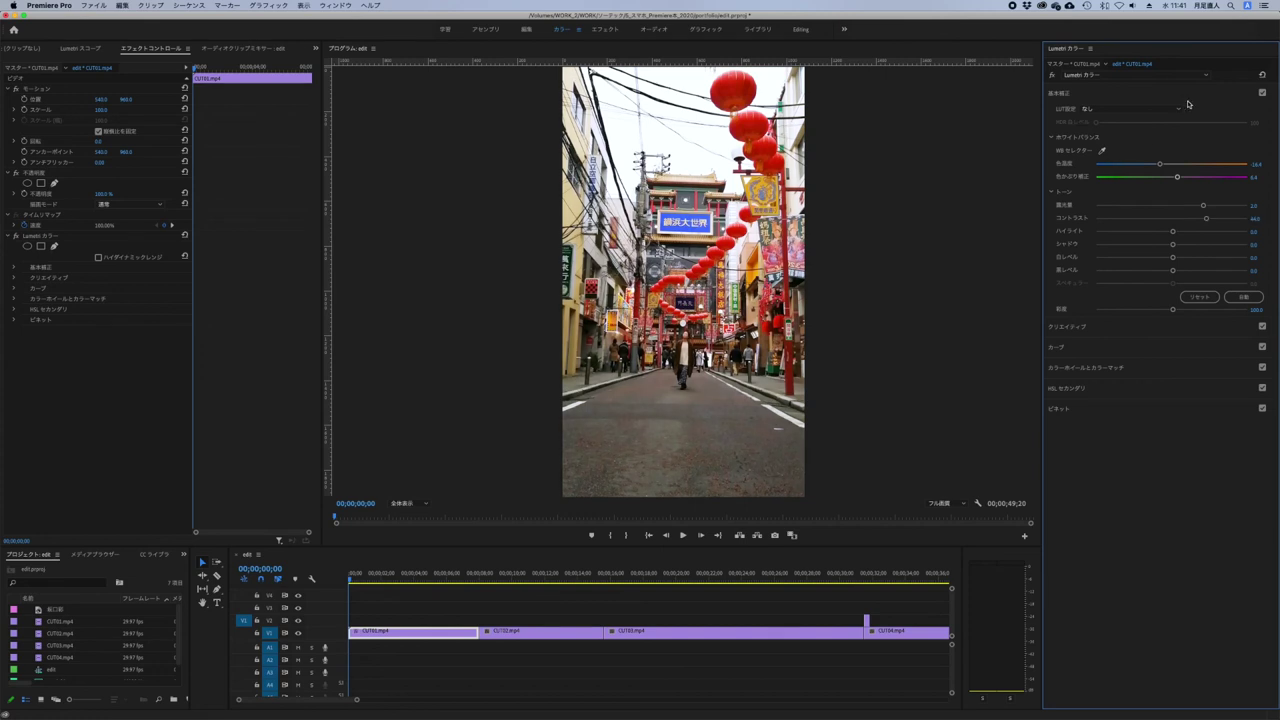
{"action": "left_click", "coordinate": [1255, 232]}
{"action": "type", "text": "8"}
{"action": "key", "text": "Return"}
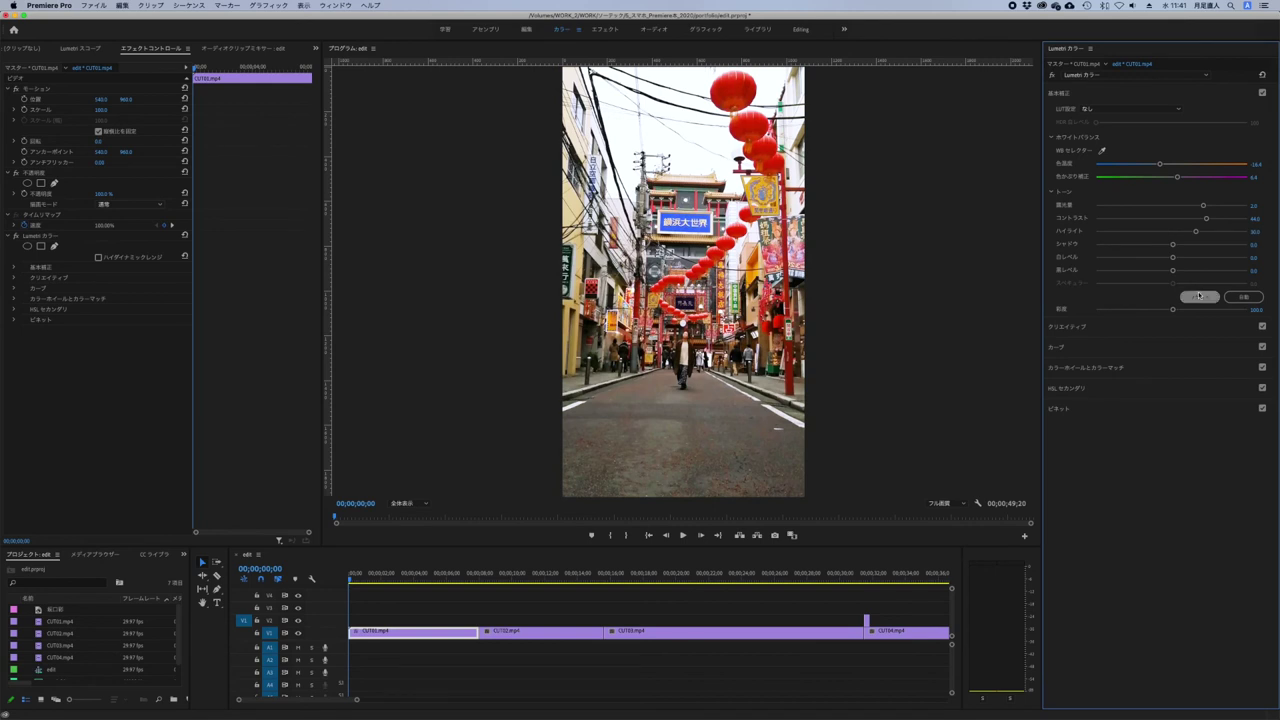
{"action": "left_click", "coordinate": [1255, 244]}
{"action": "type", "text": "70"}
{"action": "key", "text": "Return"}
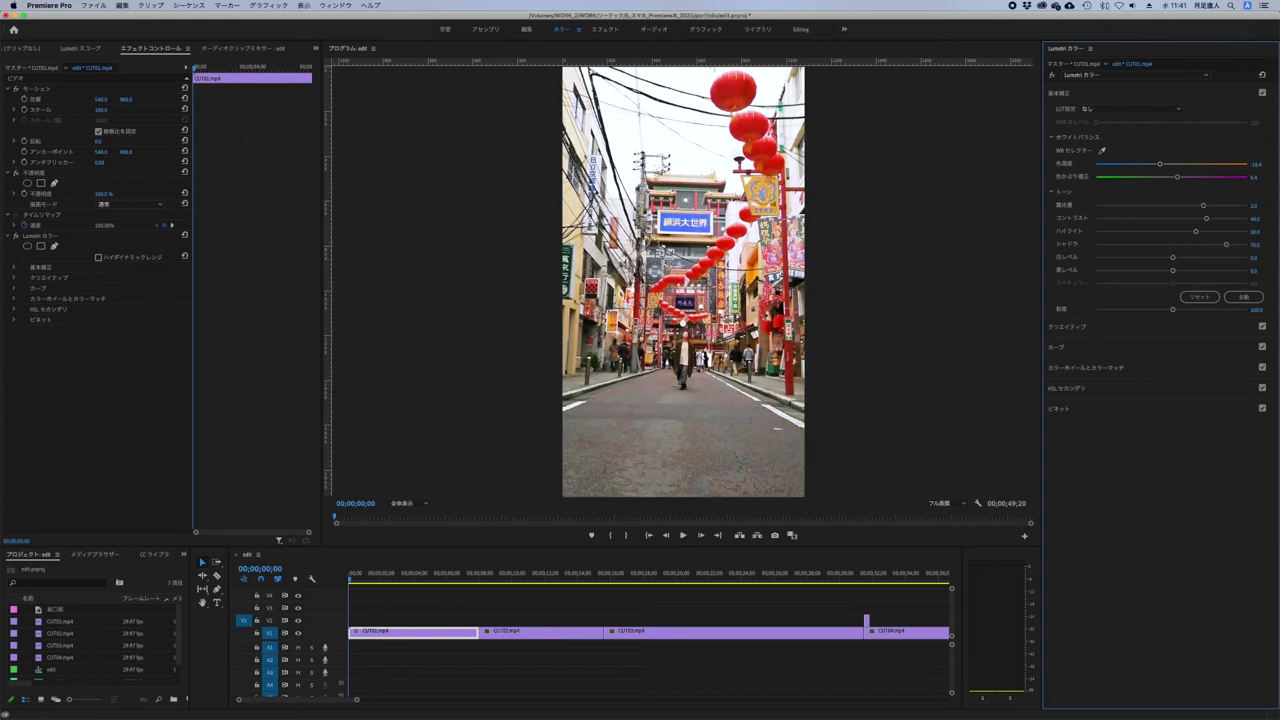
{"action": "left_click", "coordinate": [1105, 331]}
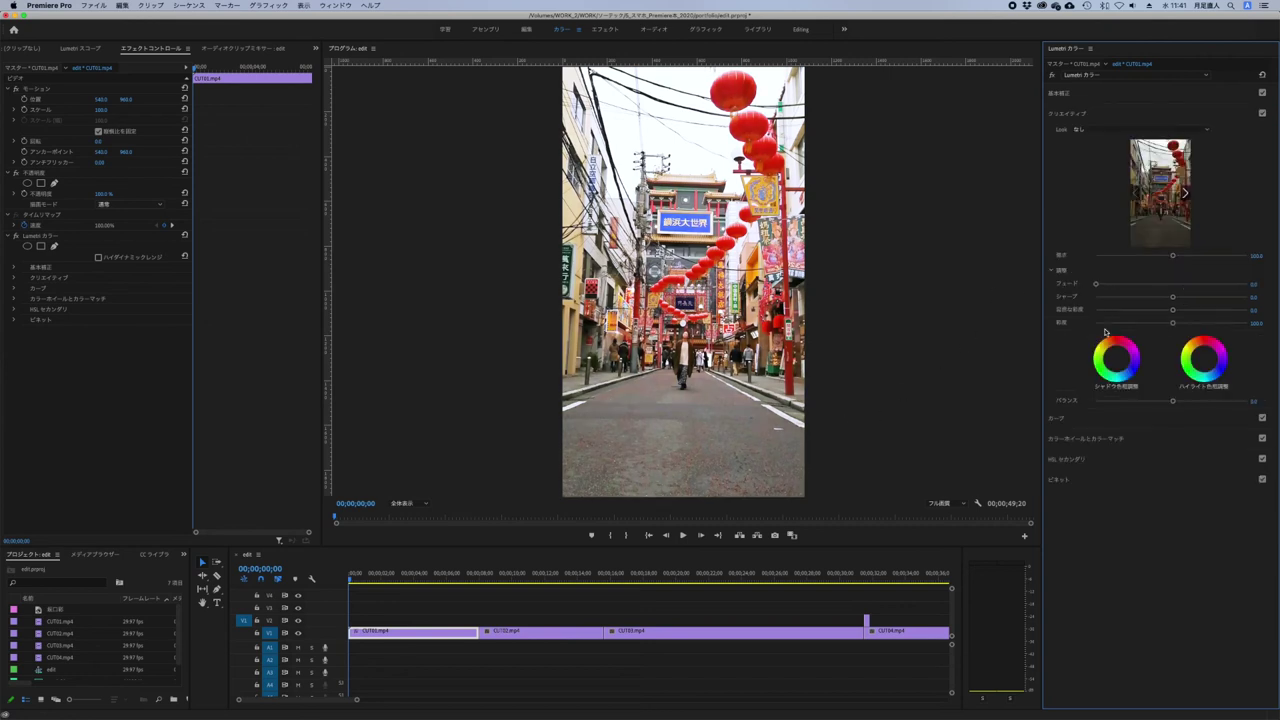
- Apply the Fuji ETERNA 250D Kodak 2395 creative look to CUT01 at intensity 75
{"action": "left_click", "coordinate": [1087, 130]}
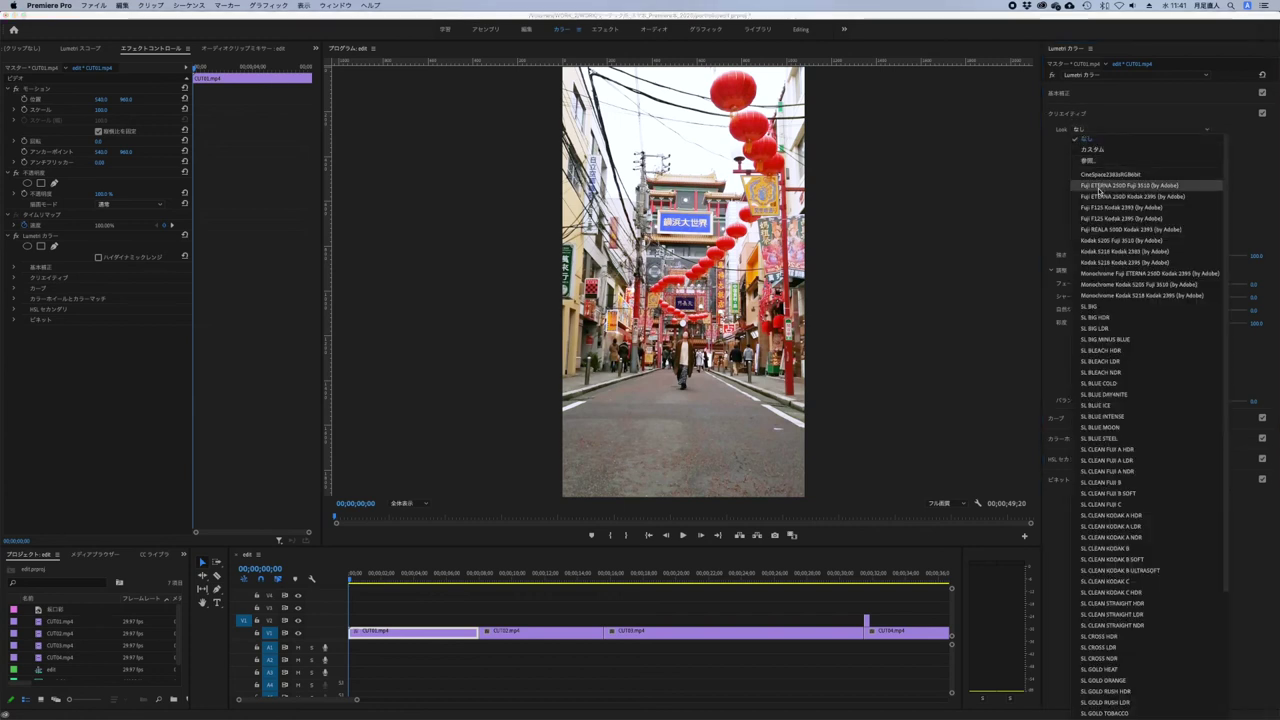
{"action": "left_click", "coordinate": [1159, 196]}
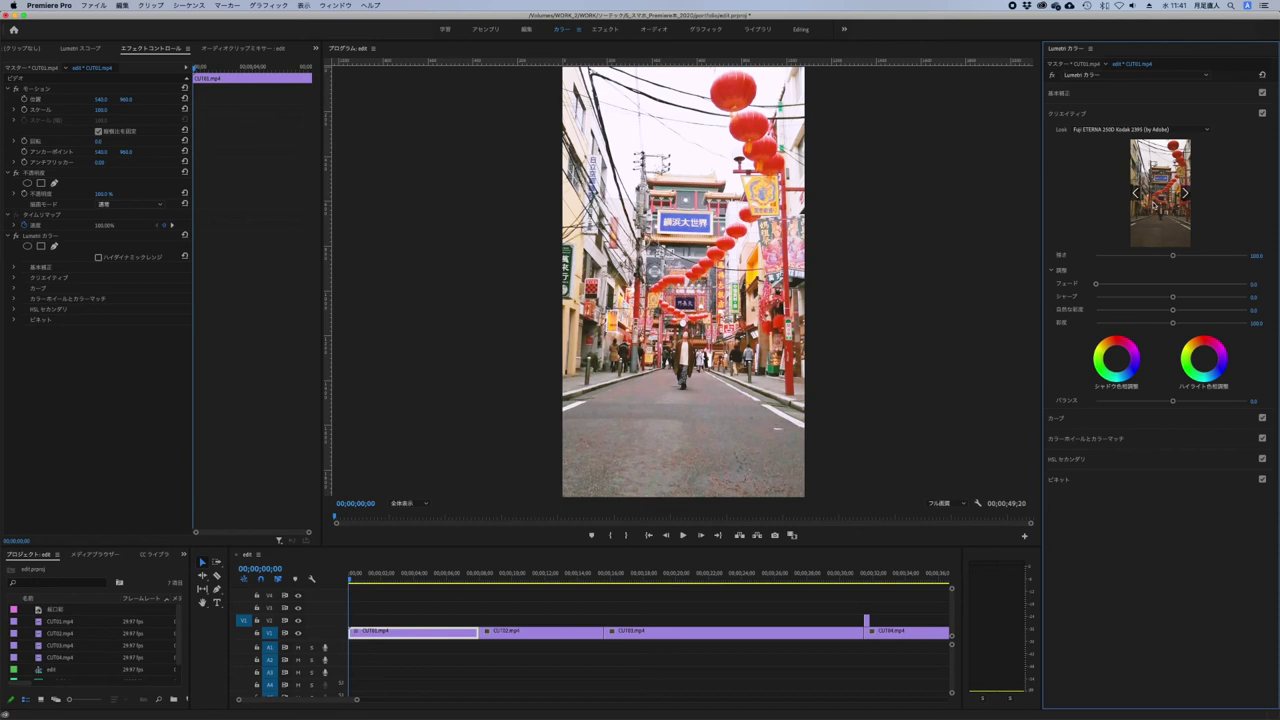
{"action": "left_click", "coordinate": [1258, 256]}
{"action": "type", "text": "75"}
{"action": "key", "text": "Return"}
{"action": "left_click", "coordinate": [1064, 420]}
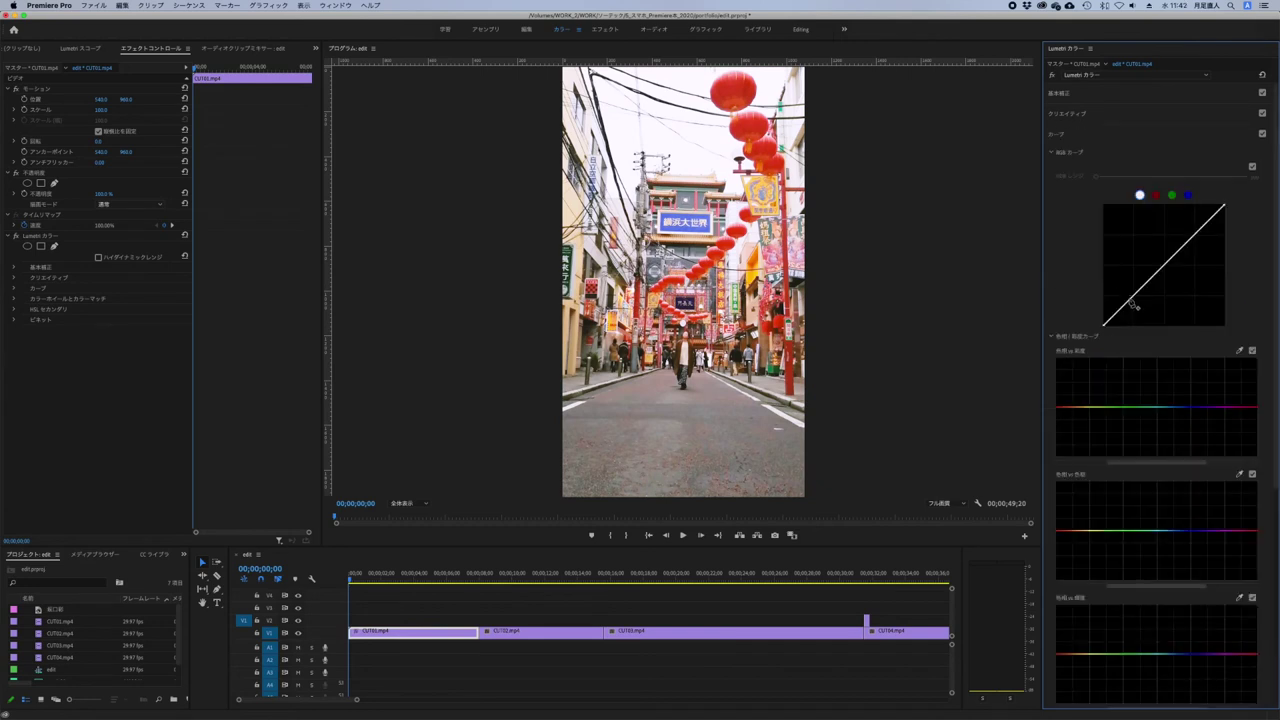
- Lift the master RGB curve slightly, then toggle the grade on and off to compare
{"action": "left_click_drag", "start_coordinate": [1128, 301], "coordinate": [1127, 295]}
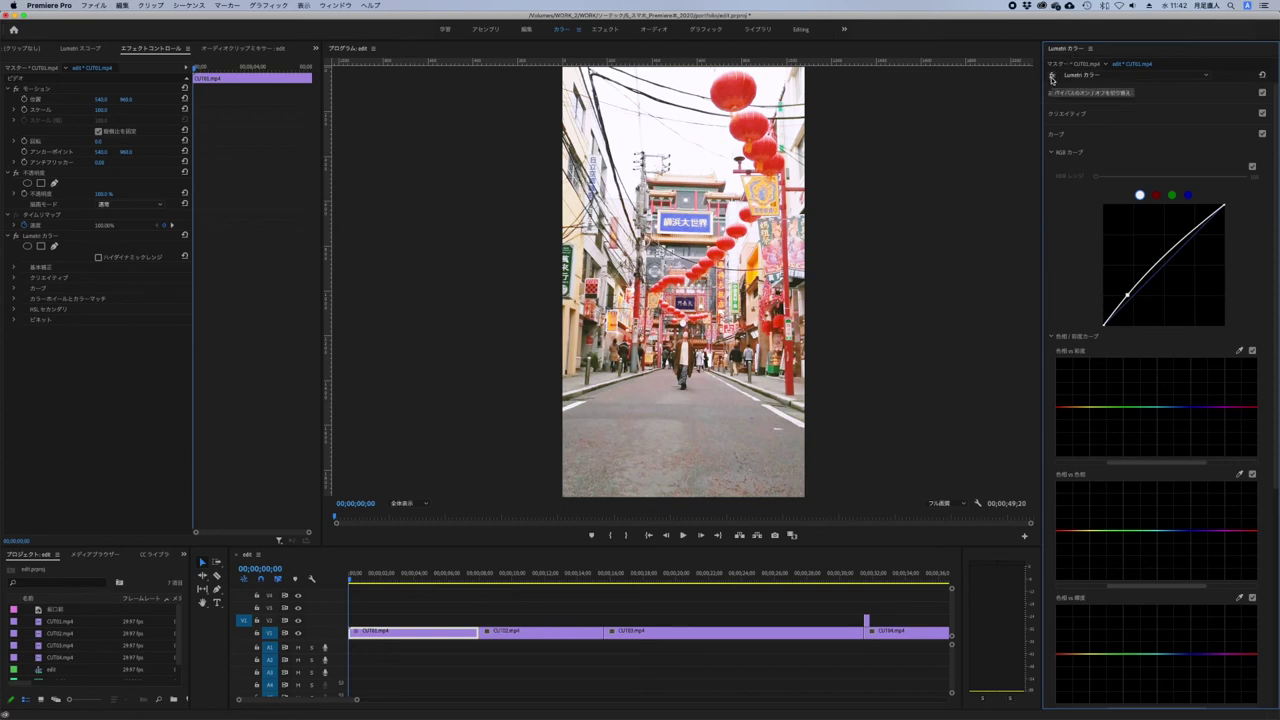
{"action": "left_click", "coordinate": [1052, 76]}
{"action": "left_click", "coordinate": [1052, 76]}
{"action": "left_click", "coordinate": [1053, 76]}
{"action": "left_click", "coordinate": [1053, 76]}
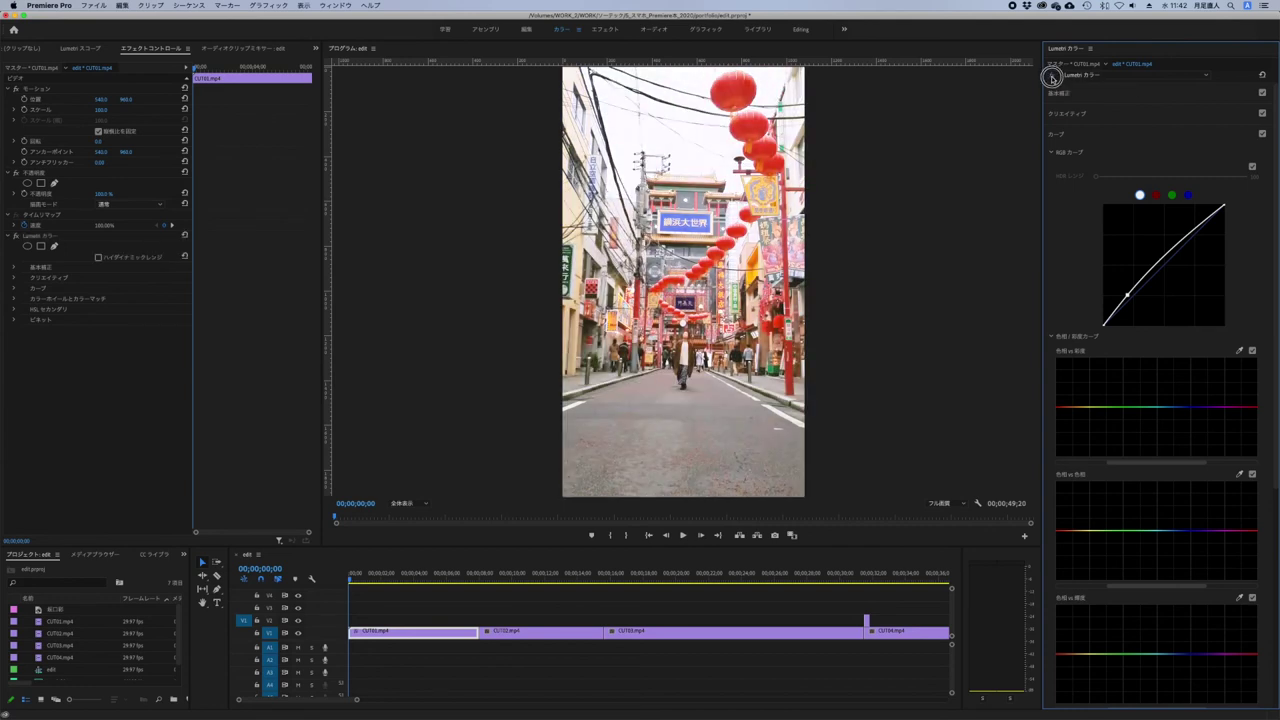
{"action": "left_click", "coordinate": [1053, 77]}
{"action": "left_click", "coordinate": [1053, 77]}
{"action": "left_click", "coordinate": [1053, 77]}
{"action": "left_click", "coordinate": [1053, 77]}
{"action": "left_click", "coordinate": [1053, 77]}
{"action": "left_click", "coordinate": [1053, 77]}
{"action": "left_click", "coordinate": [423, 608]}
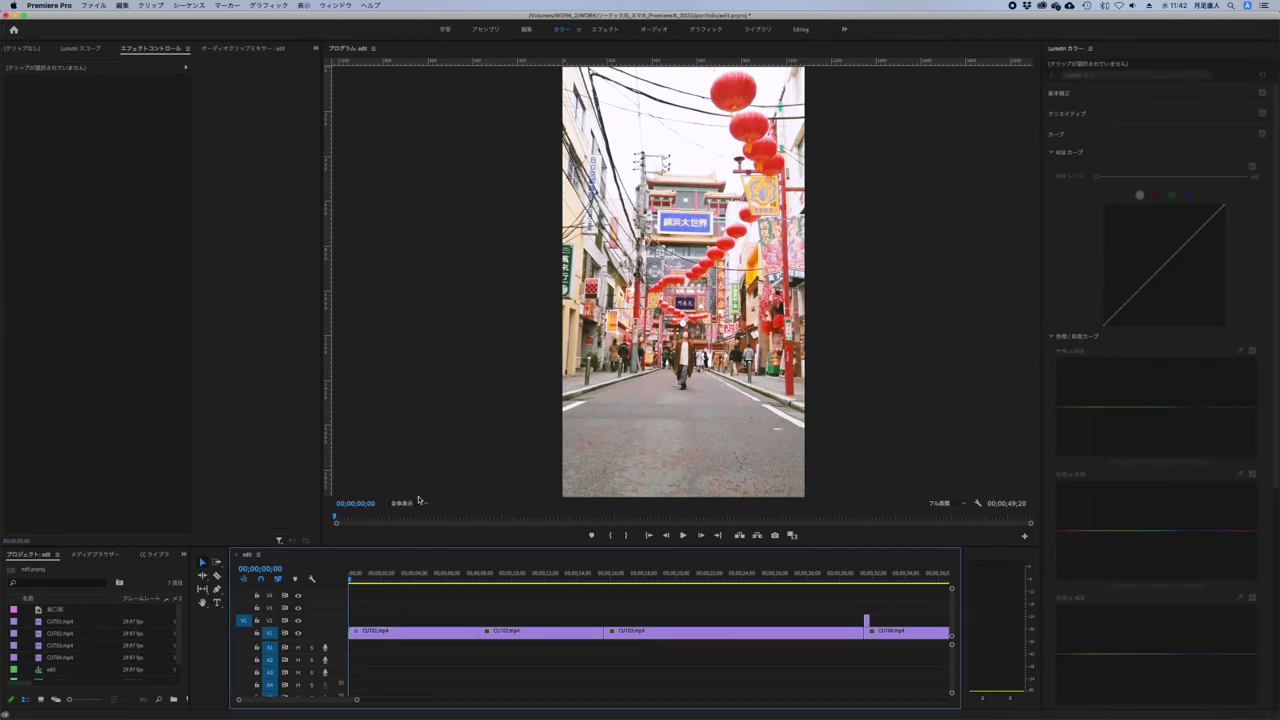
- Select the graded CUT01 clip and copy it
{"action": "left_click", "coordinate": [423, 606]}
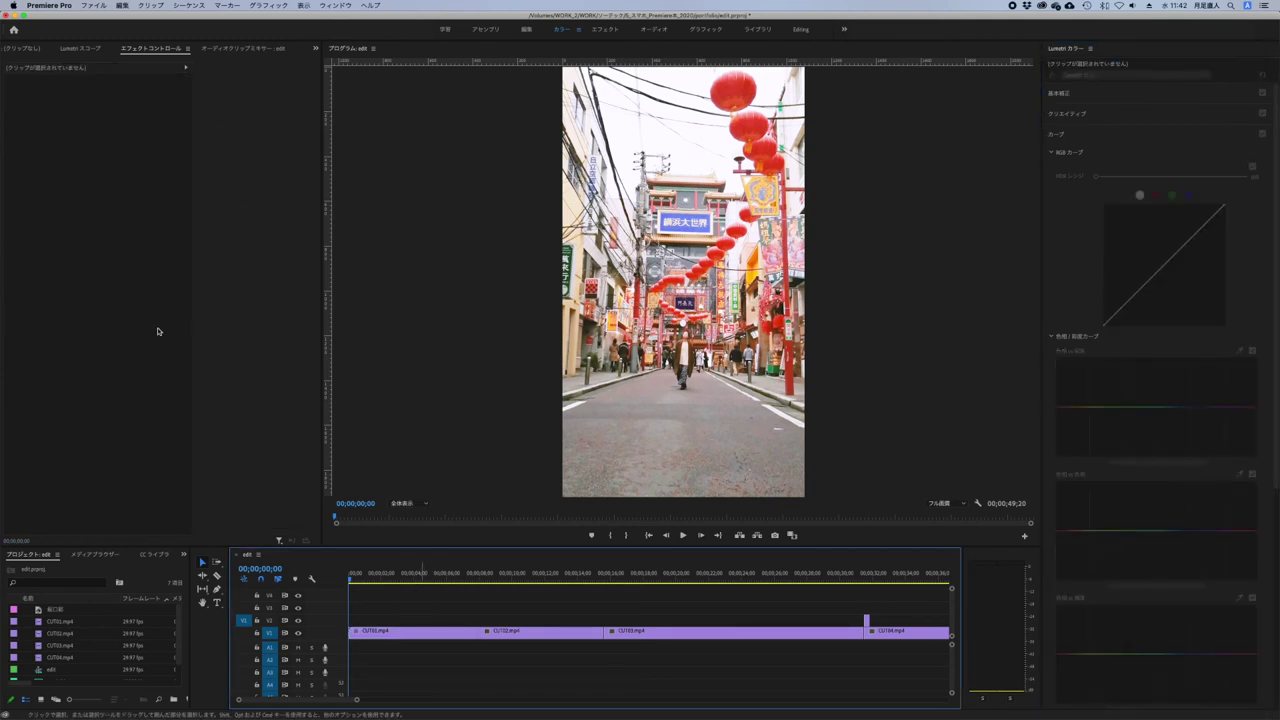
{"action": "mouse_move", "coordinate": [412, 614]}
{"action": "left_mouse_down"}
{"action": "mouse_move", "coordinate": [374, 633]}
{"action": "mouse_move", "coordinate": [375, 647]}
{"action": "left_mouse_up"}
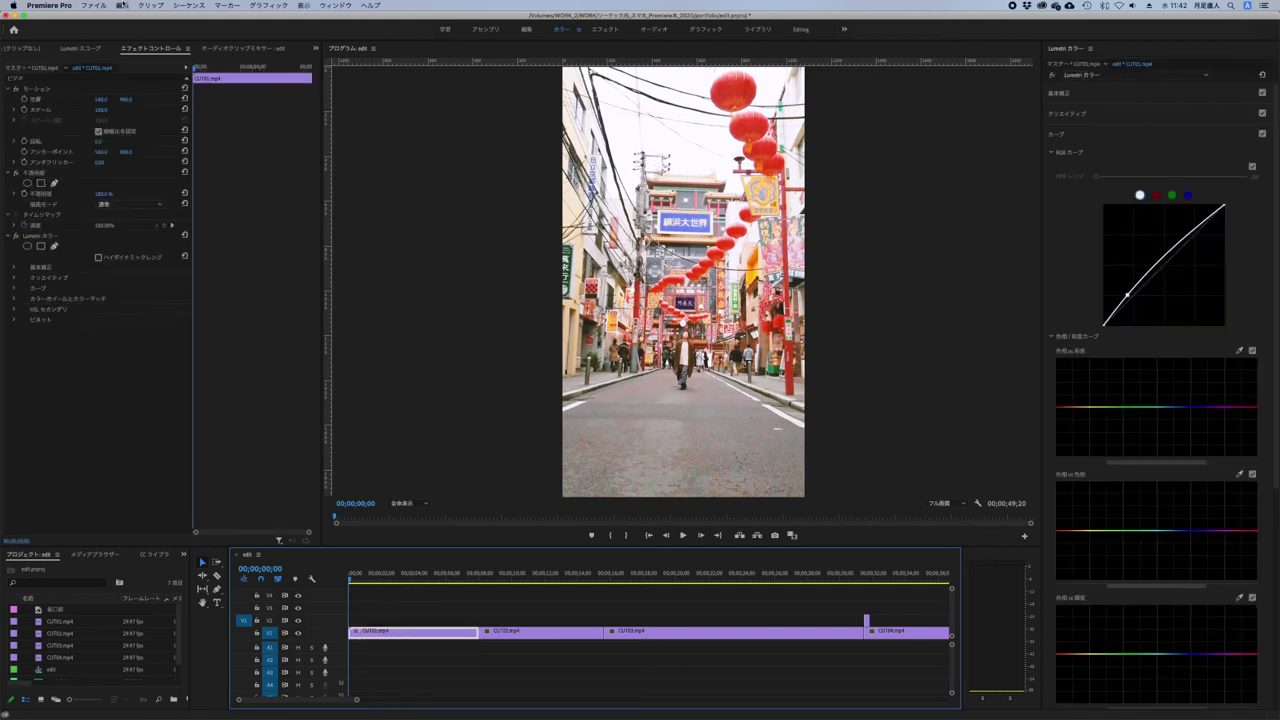
{"action": "left_click", "coordinate": [122, 5]}
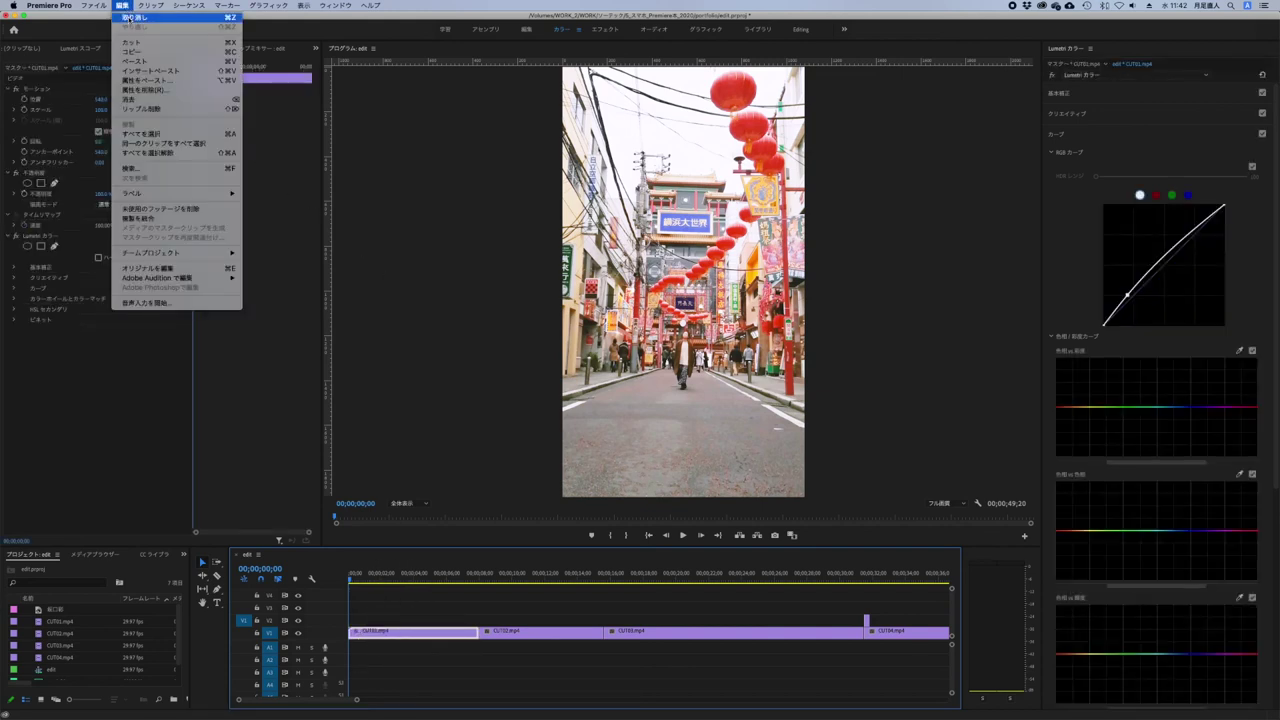
{"action": "left_click", "coordinate": [487, 612]}
- Paste CUT01's Lumetri Color effect onto CUT02 with Paste Attributes, then scrub to check it
{"action": "left_click", "coordinate": [531, 576]}
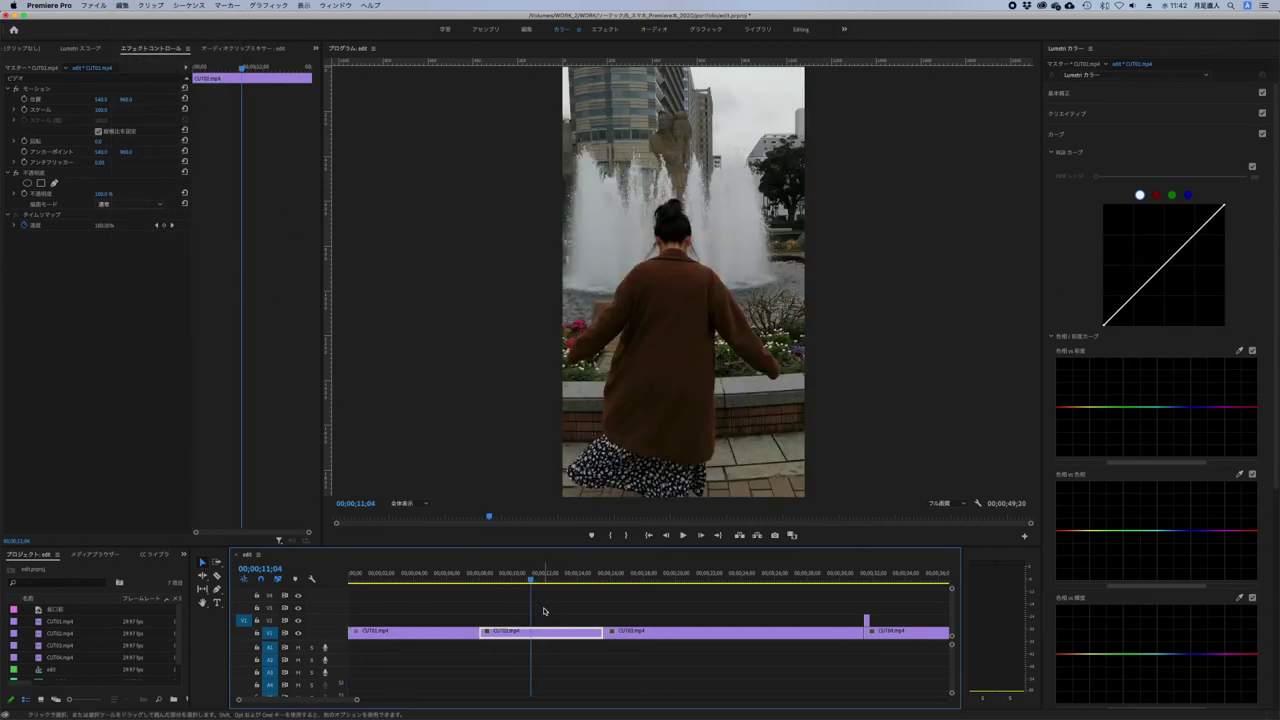
{"action": "left_click", "coordinate": [122, 5]}
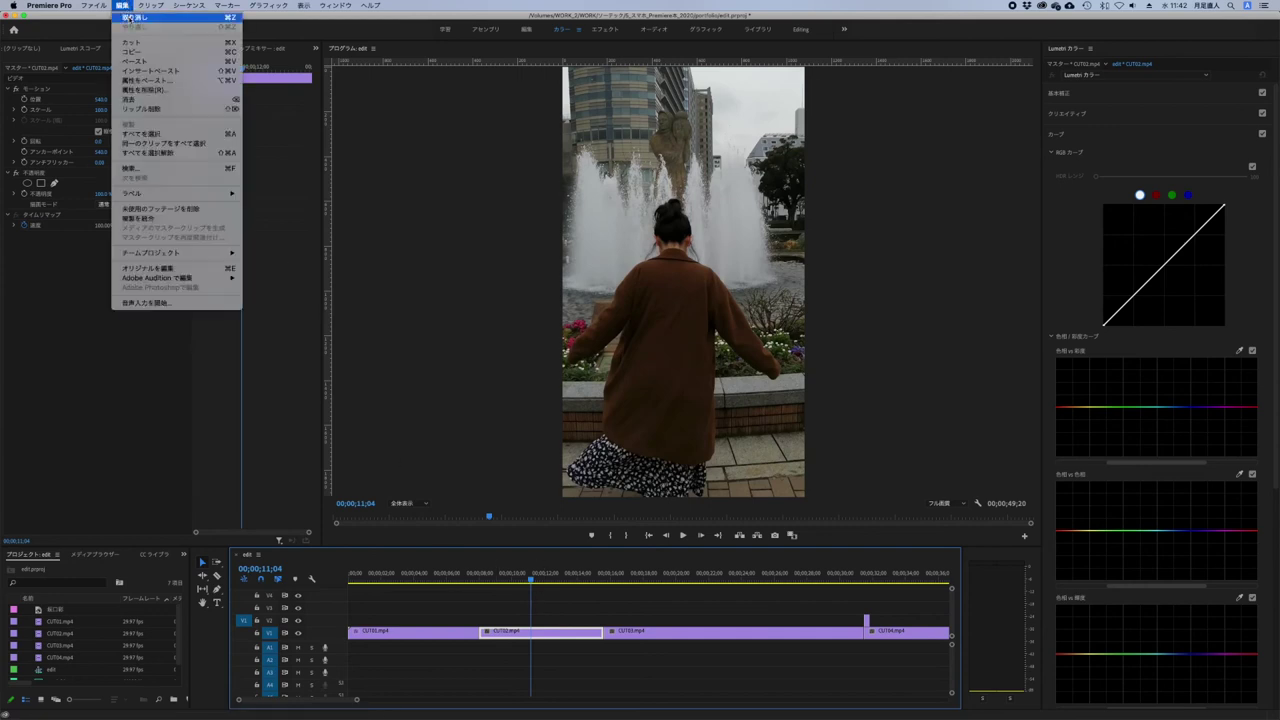
{"action": "left_click", "coordinate": [186, 83]}
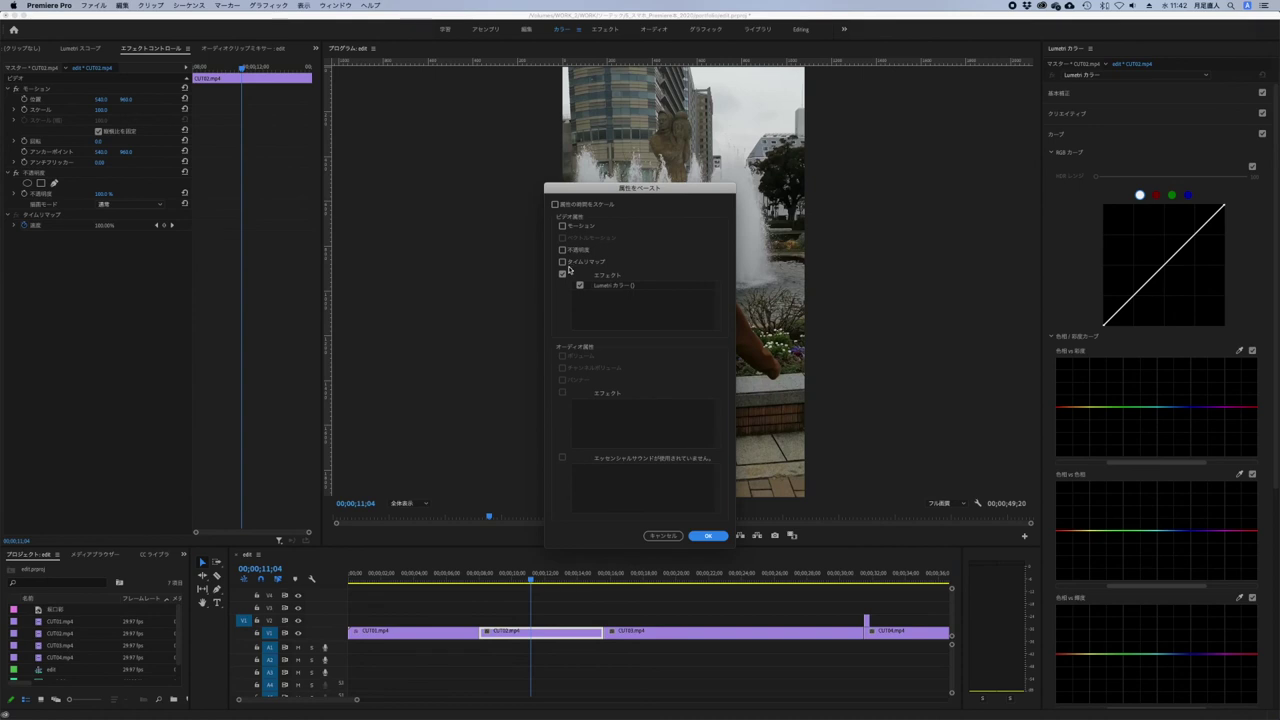
{"action": "left_click", "coordinate": [562, 274]}
{"action": "left_click", "coordinate": [708, 536]}
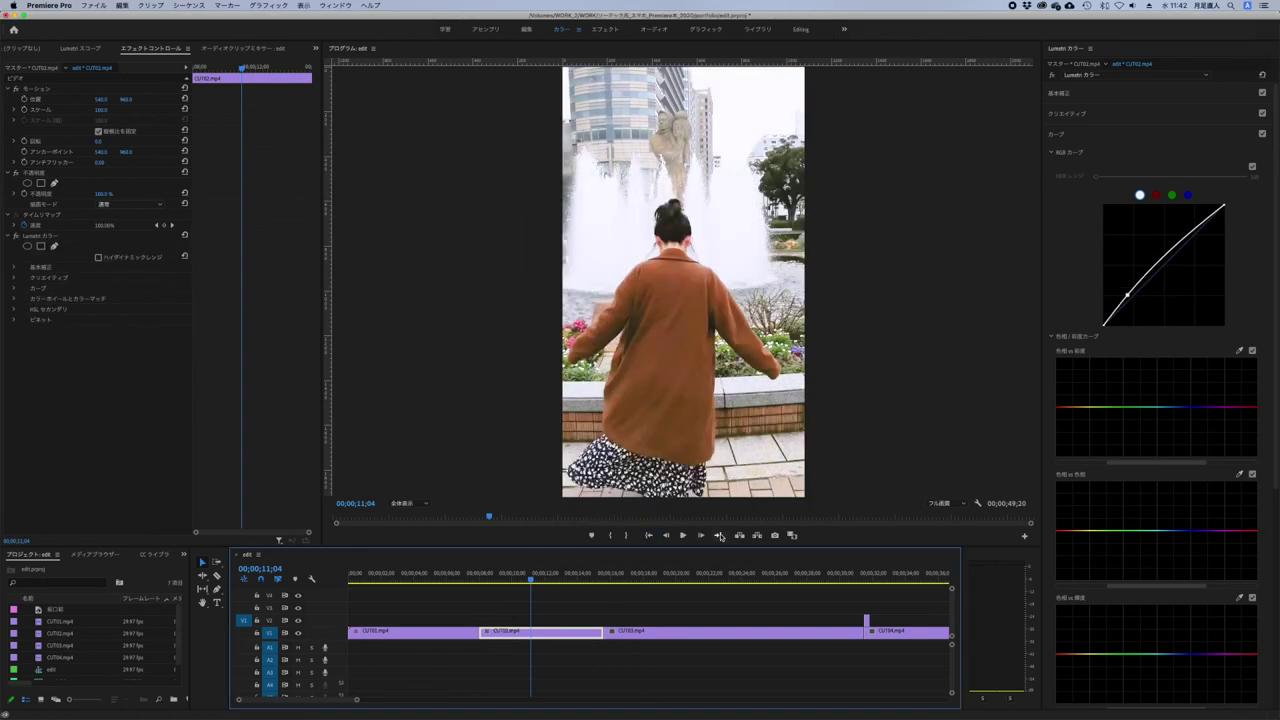
{"action": "mouse_move", "coordinate": [414, 578]}
{"action": "left_mouse_down"}
{"action": "mouse_move", "coordinate": [519, 591]}
{"action": "mouse_move", "coordinate": [506, 589]}
{"action": "left_mouse_up"}
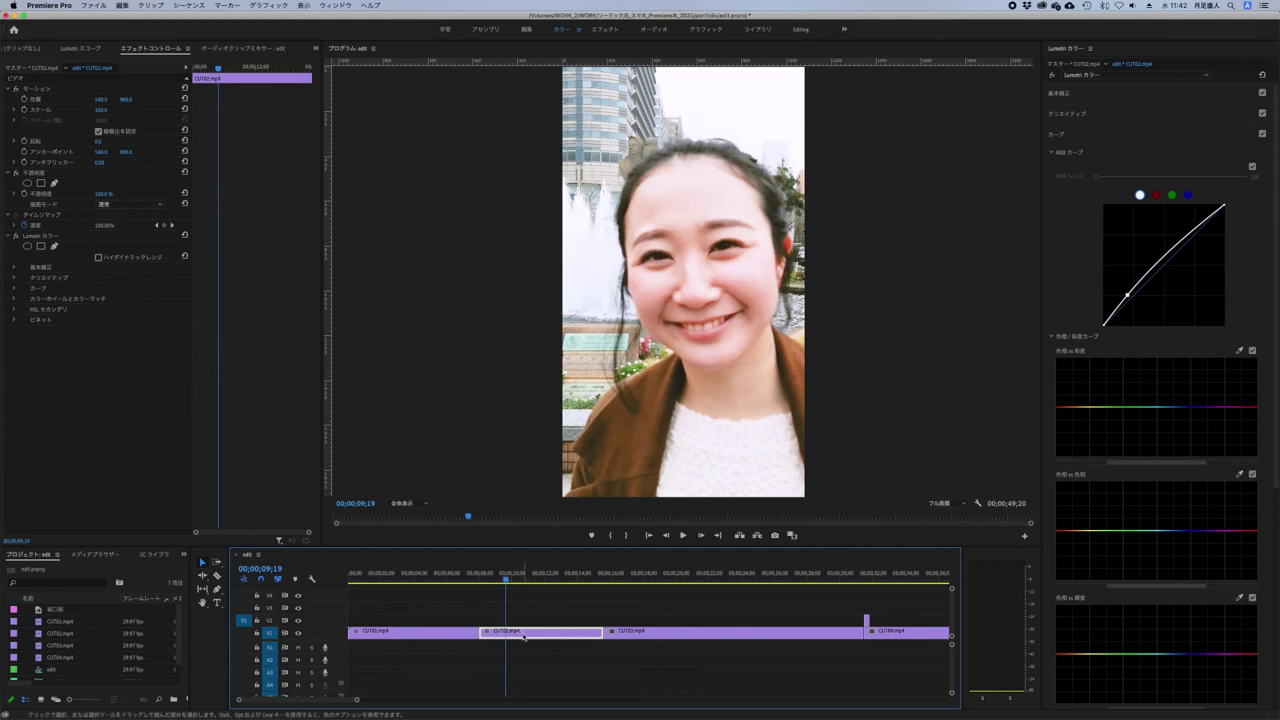
- Lower CUT02's exposure to 0.5
{"action": "left_click", "coordinate": [1085, 96]}
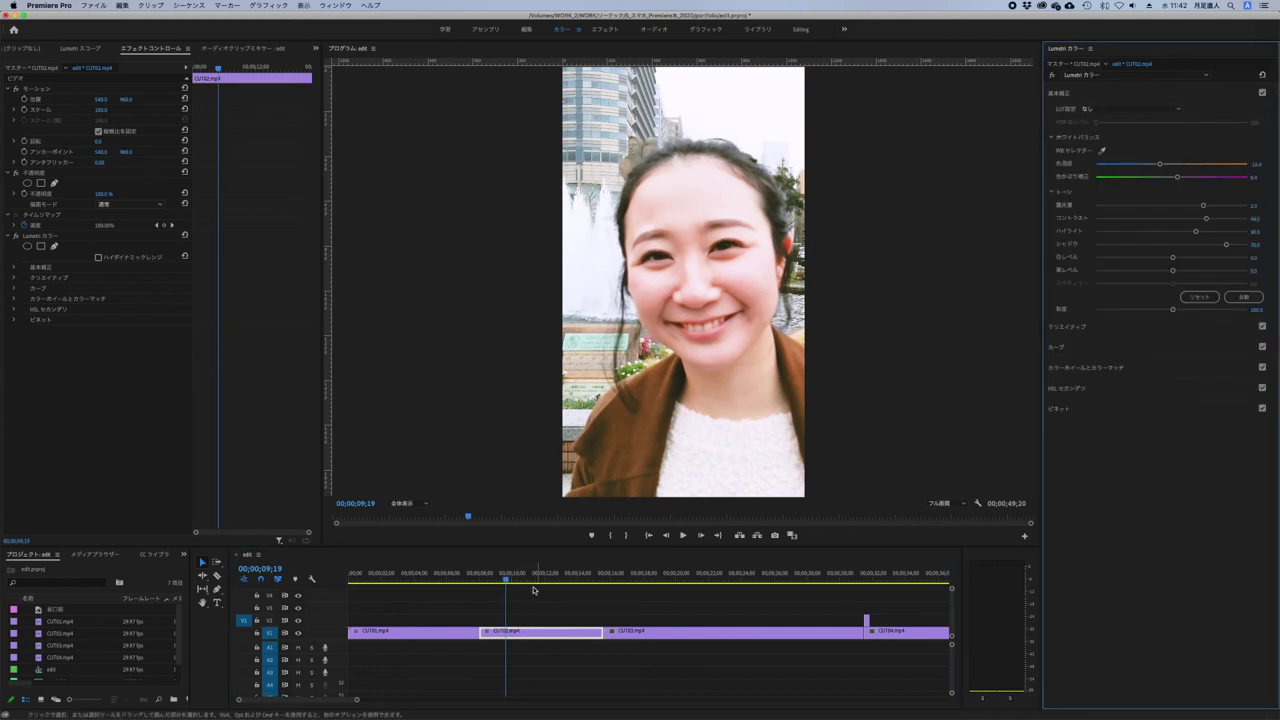
{"action": "left_click", "coordinate": [1255, 206]}
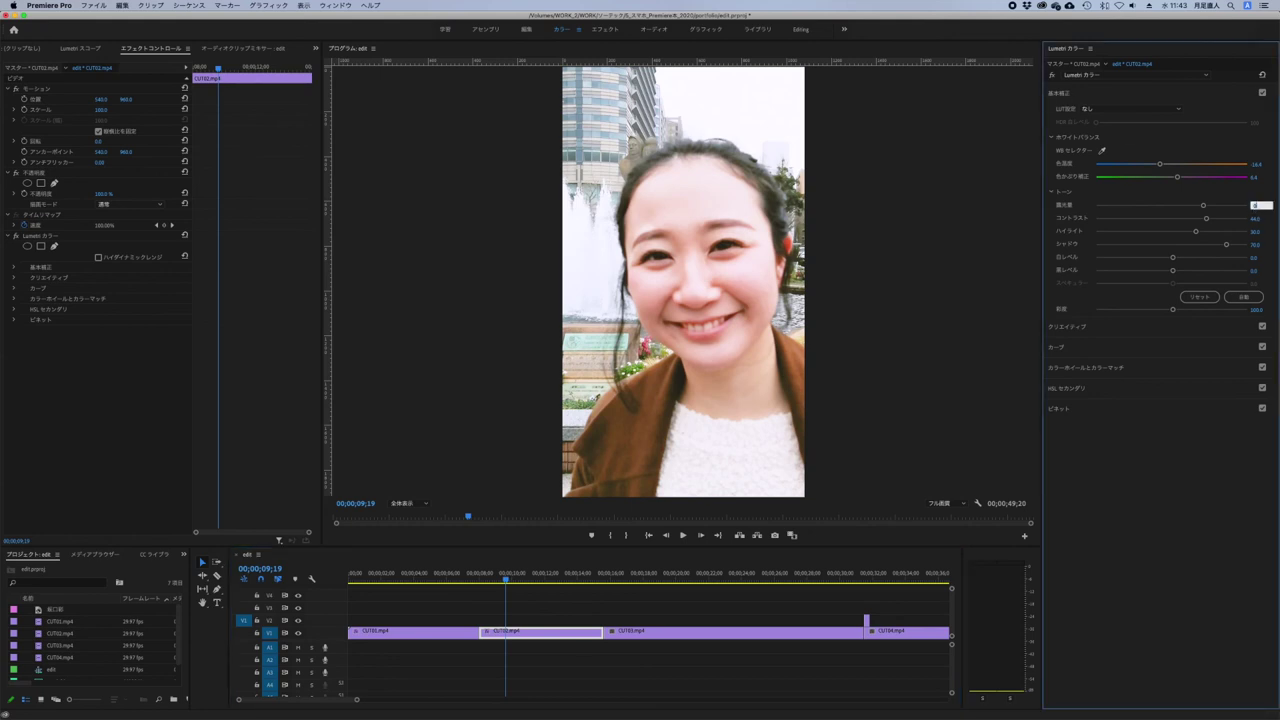
{"action": "type", "text": "0.5"}
{"action": "key", "text": "Return"}
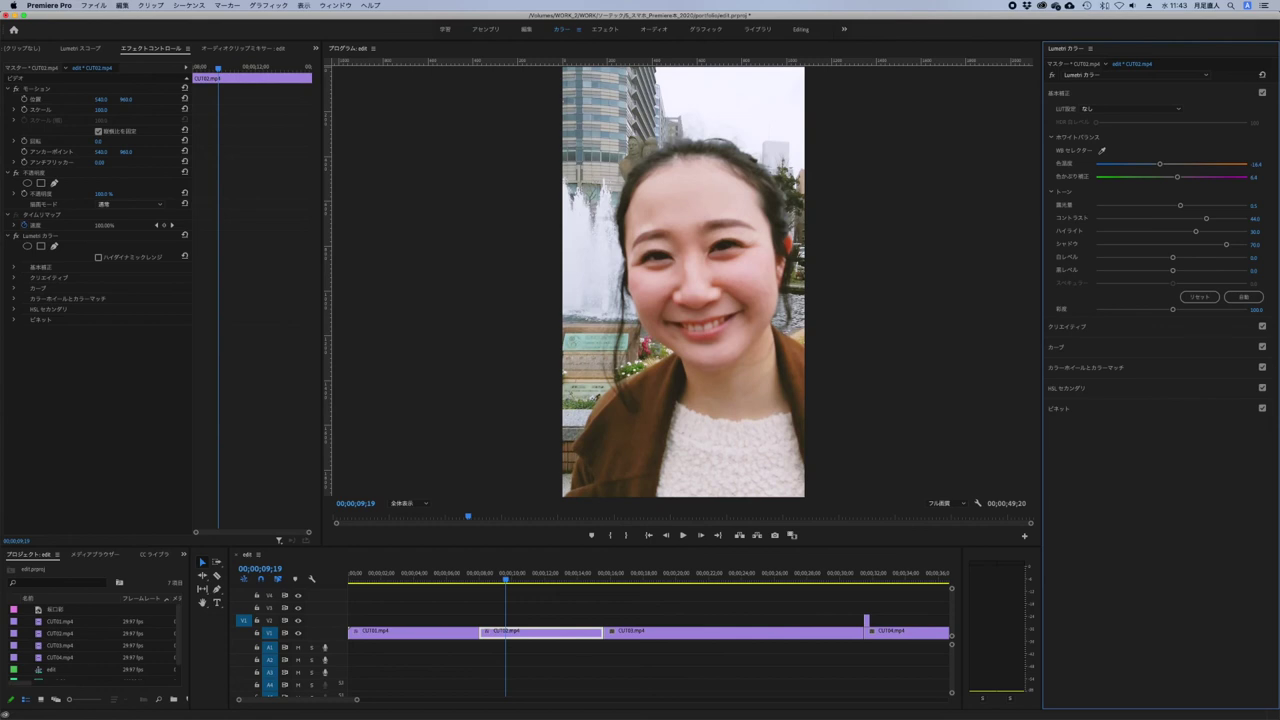
- Select the CUT03 clip on V1 to show its Lumetri Color settings
{"action": "left_click", "coordinate": [535, 618]}
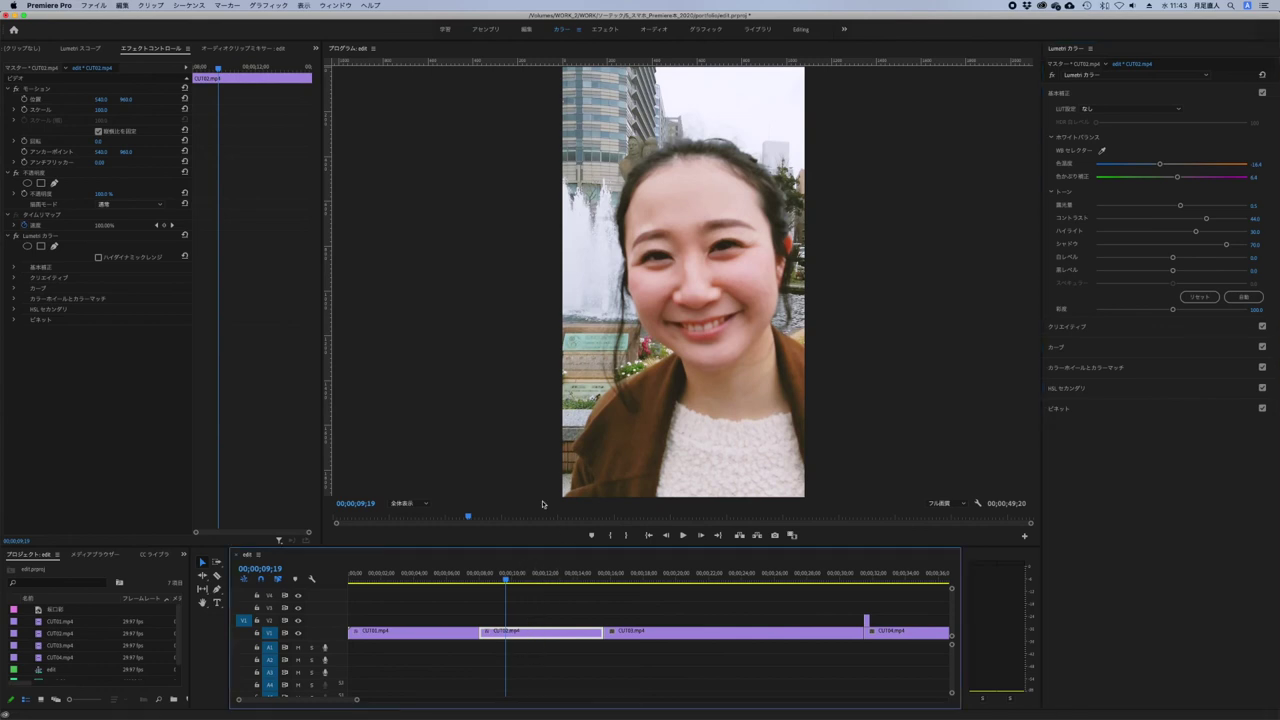
{"action": "left_click", "coordinate": [655, 577]}
{"action": "left_click", "coordinate": [711, 627]}
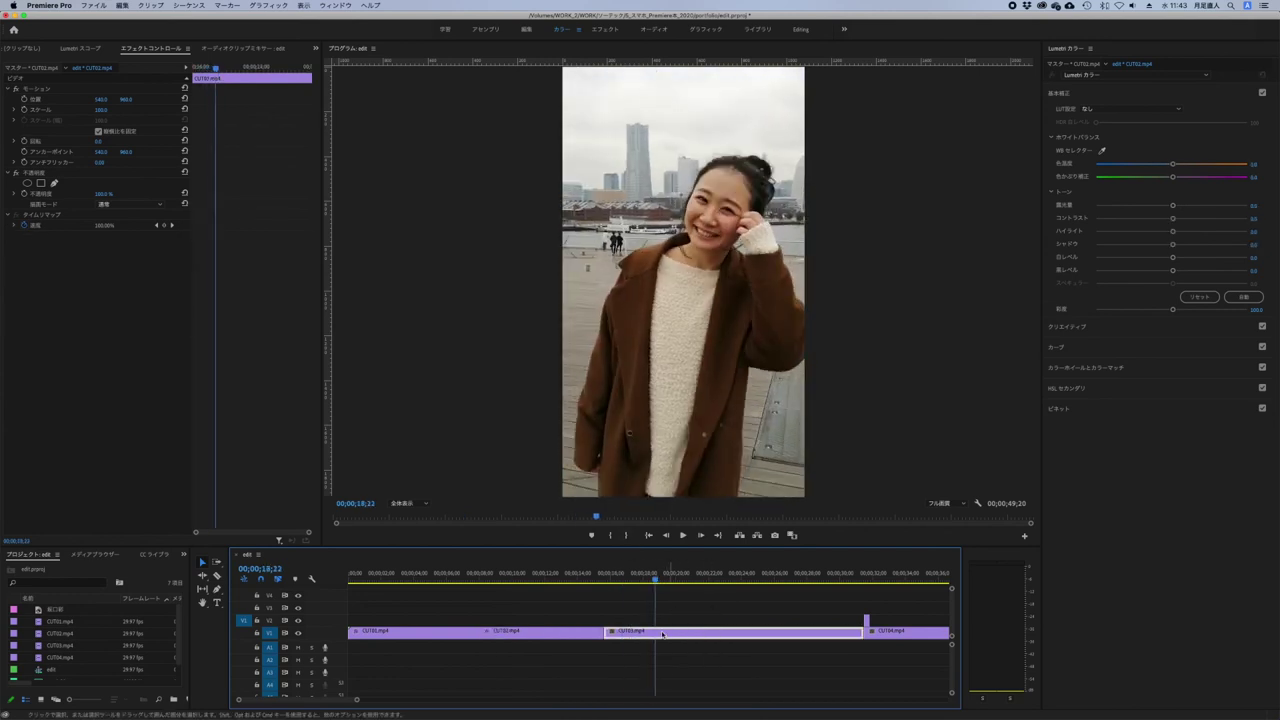
- Undo an accidental insert, then paste the Lumetri Color attributes onto CUT03
{"action": "key", "text": "ctrl+shift+v"}
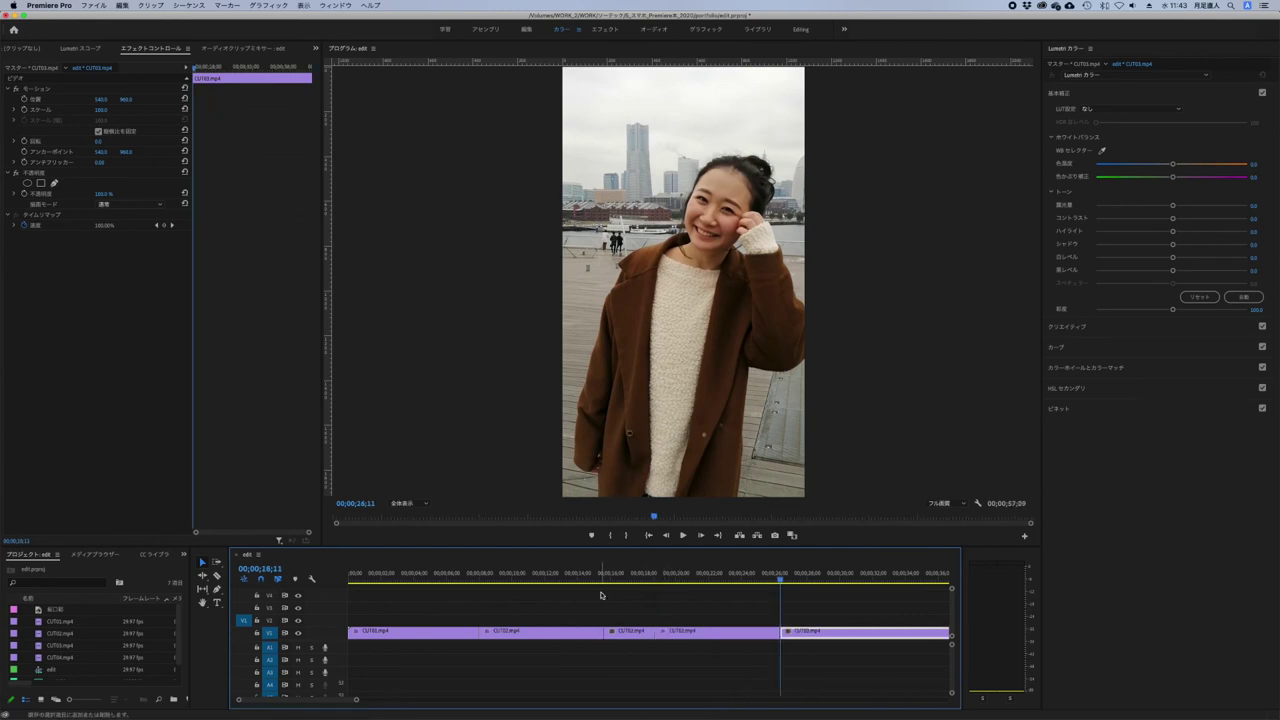
{"action": "key", "text": "ctrl+z"}
{"action": "key", "text": "ctrl+alt+v"}
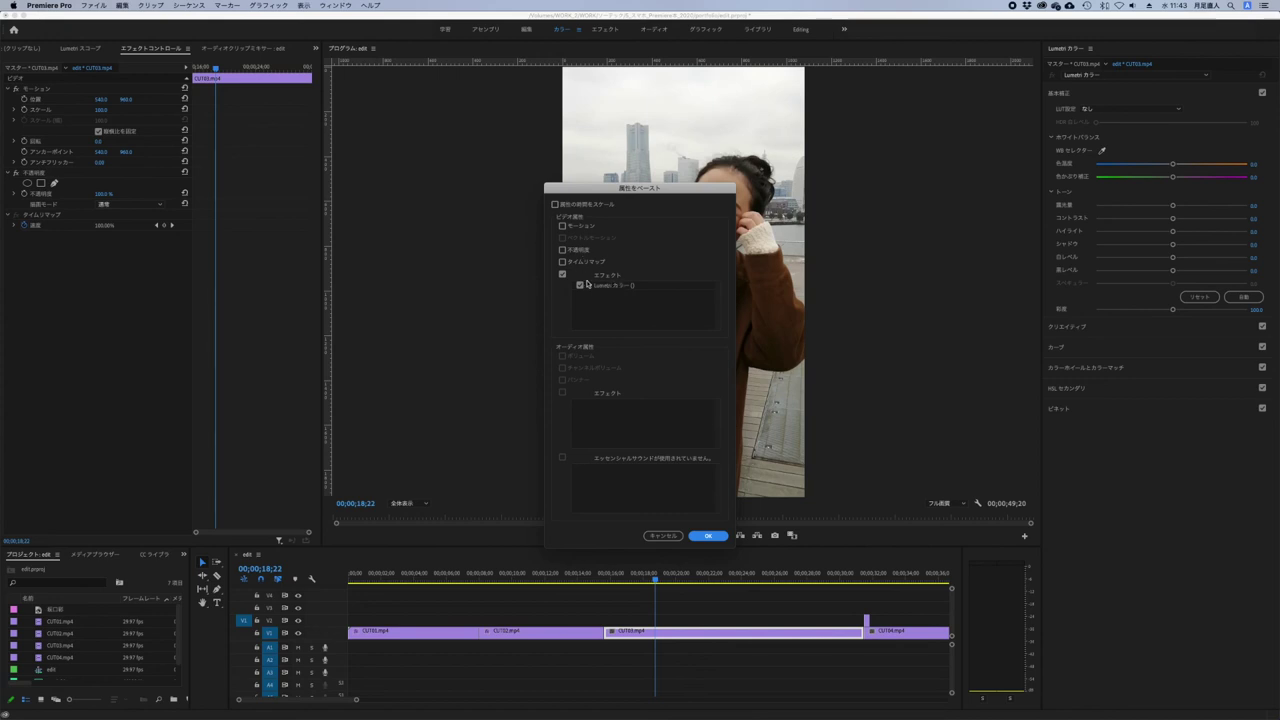
{"action": "left_click", "coordinate": [718, 537]}
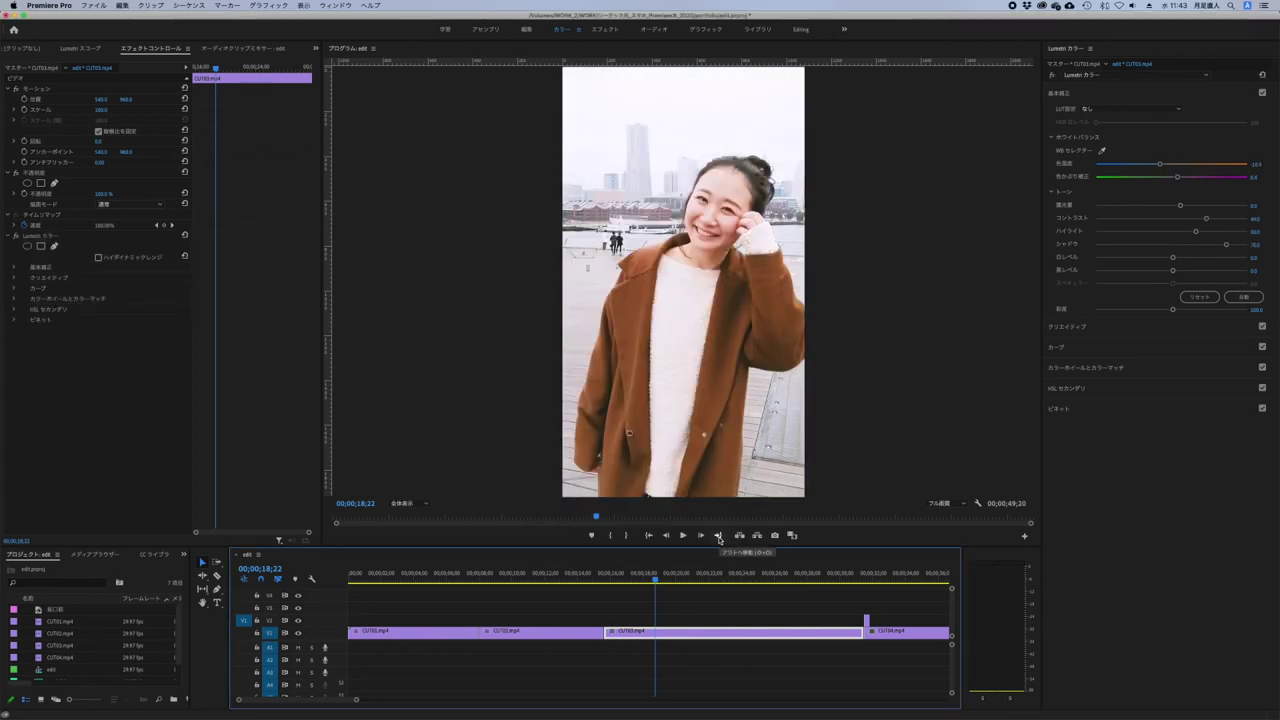
- Set CUT03's exposure to 0 and shadows to 30
{"action": "left_click", "coordinate": [1256, 203]}
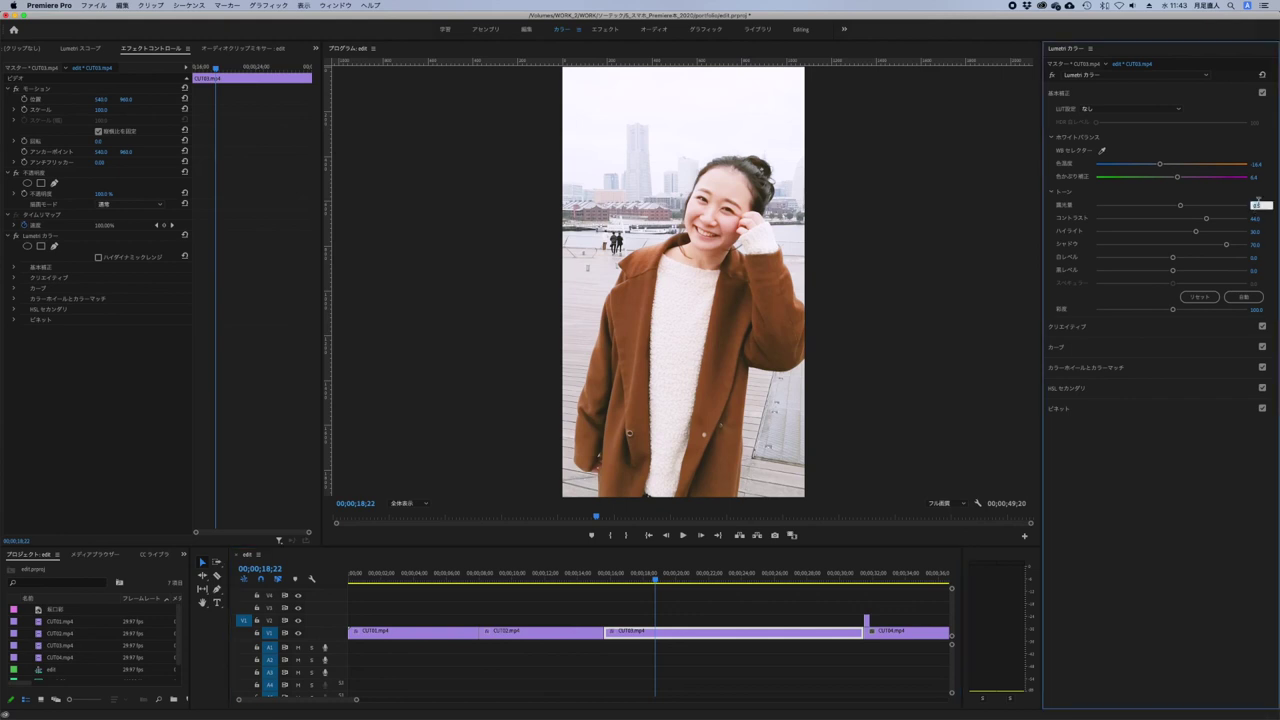
{"action": "type", "text": "0"}
{"action": "key", "text": "Return"}
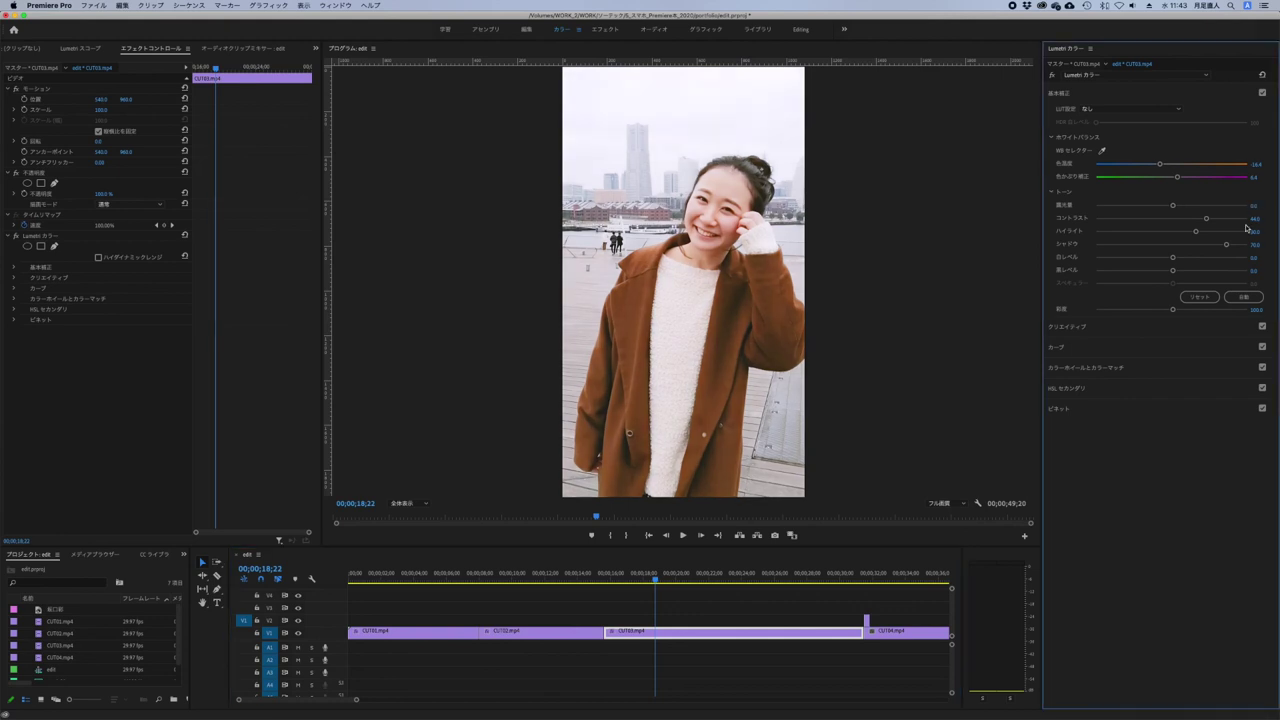
{"action": "left_click", "coordinate": [1256, 244]}
{"action": "type", "text": "30"}
{"action": "key", "text": "Return"}
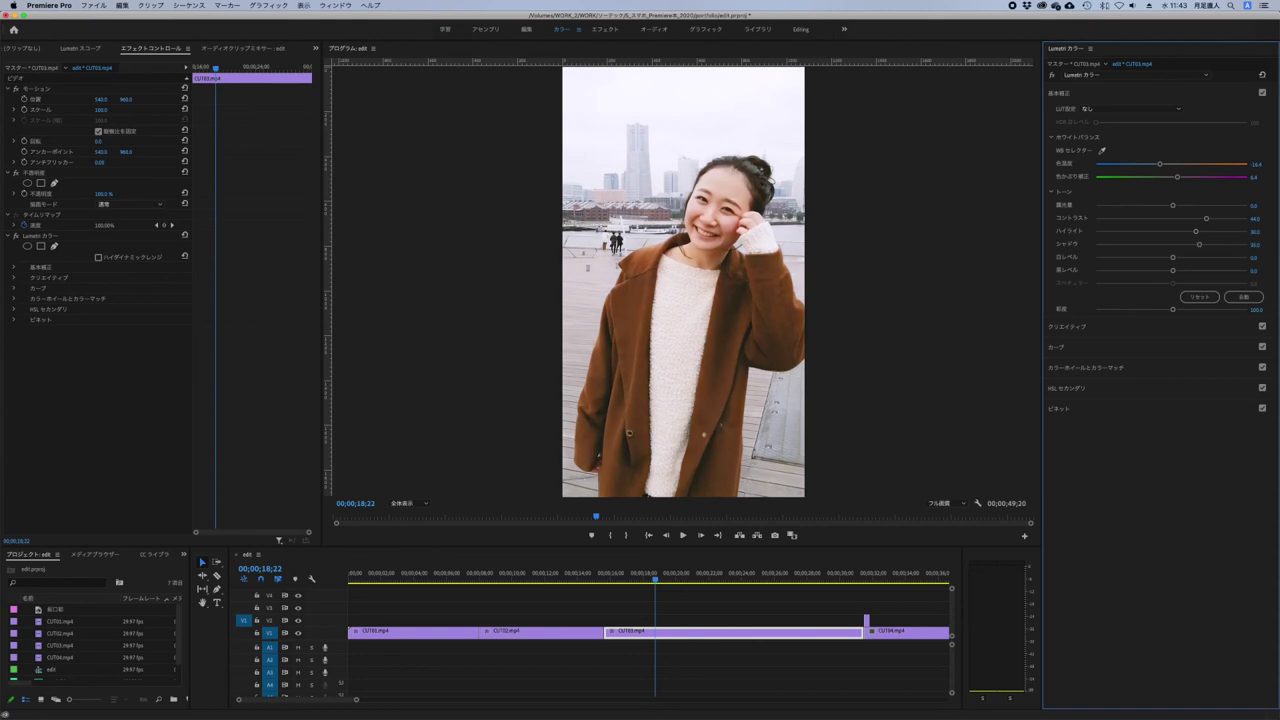
{"action": "left_click", "coordinate": [734, 628]}
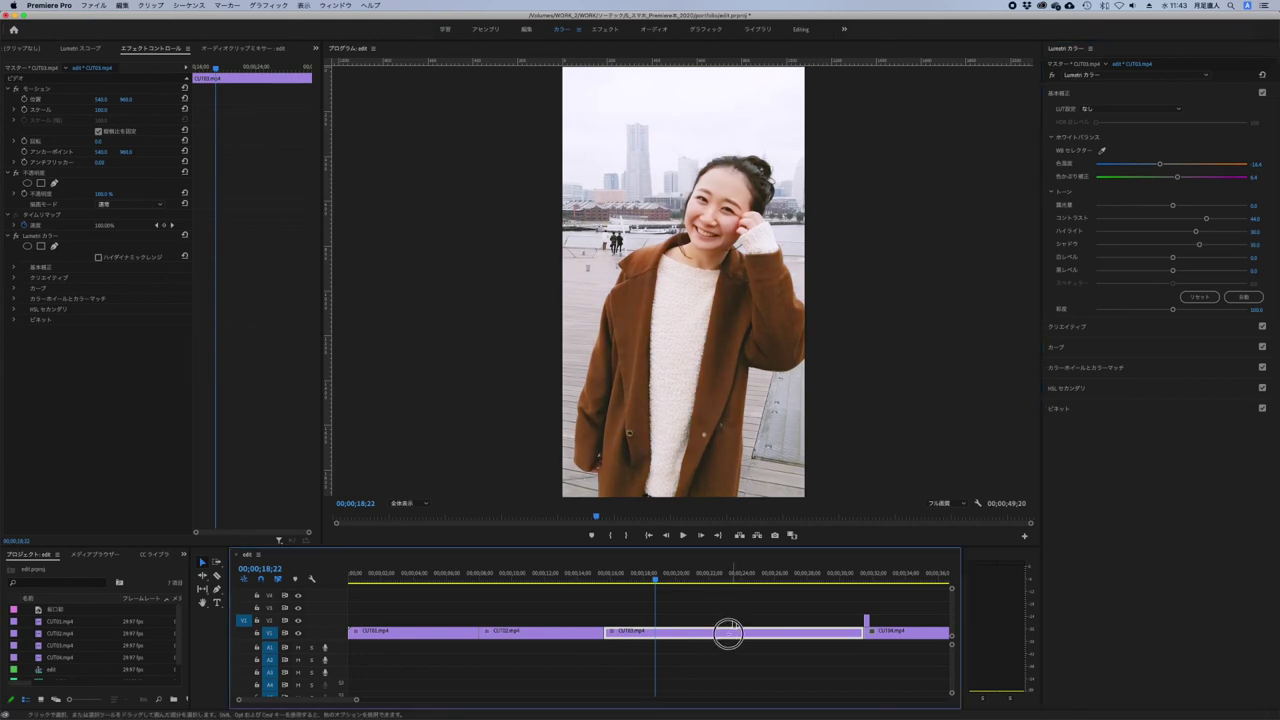
- Find the CUT03/CUT04 cut and select the small masked overlay clip on V2
{"action": "key", "text": "minus"}
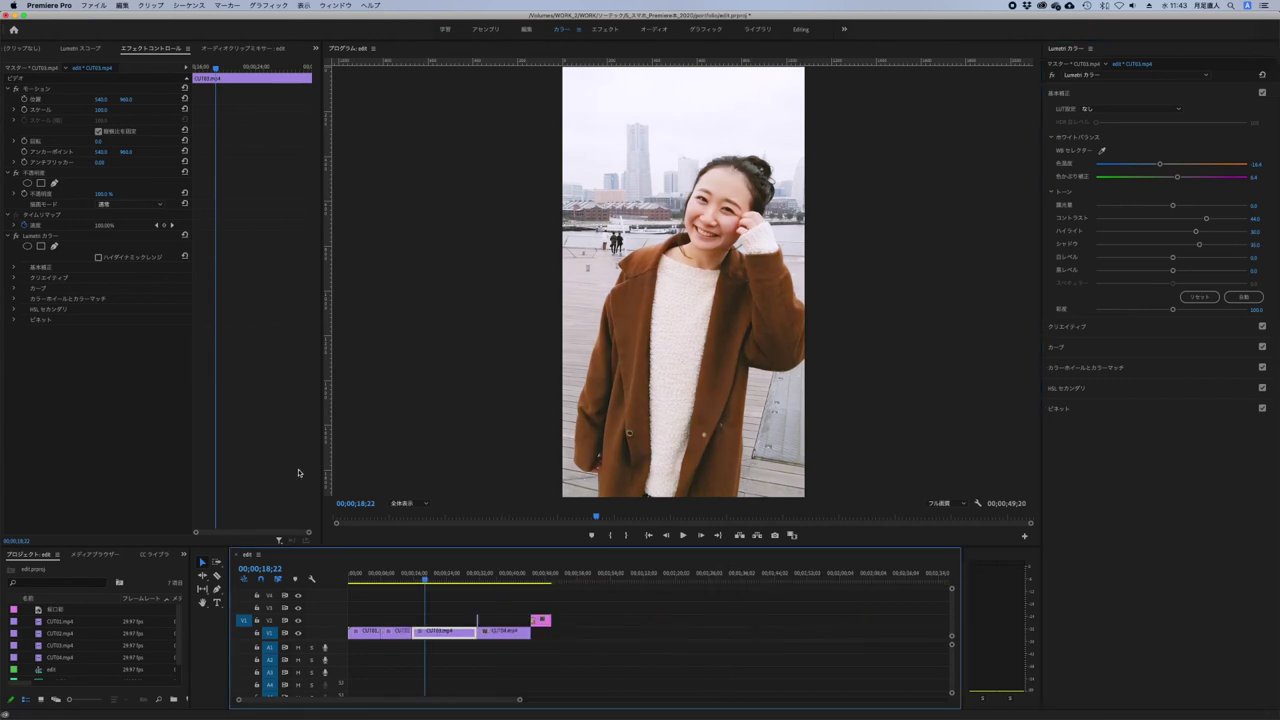
{"action": "key", "text": "Down"}
{"action": "key", "text": "equal"}
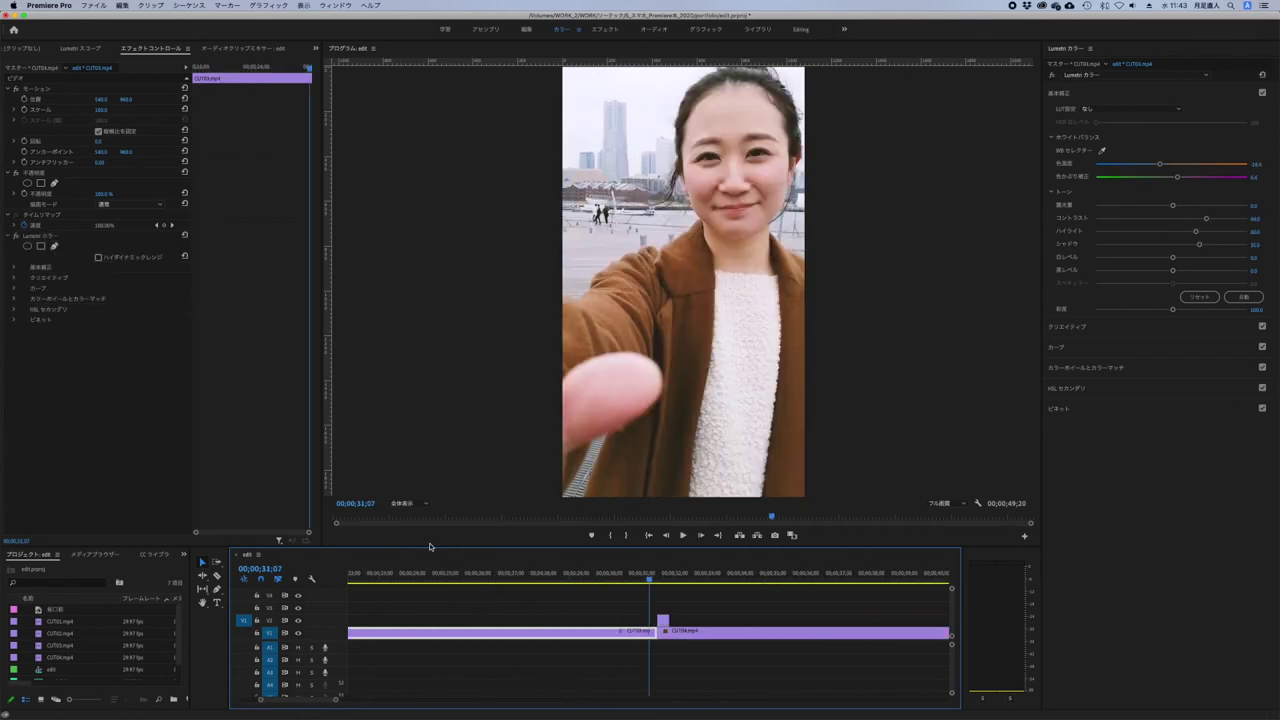
{"action": "key", "text": "Down"}
{"action": "key", "text": "Right"}
{"action": "key", "text": "Right"}
{"action": "key", "text": "Right"}
{"action": "key", "text": "Right"}
{"action": "key", "text": "Left"}
{"action": "key", "text": "Left"}
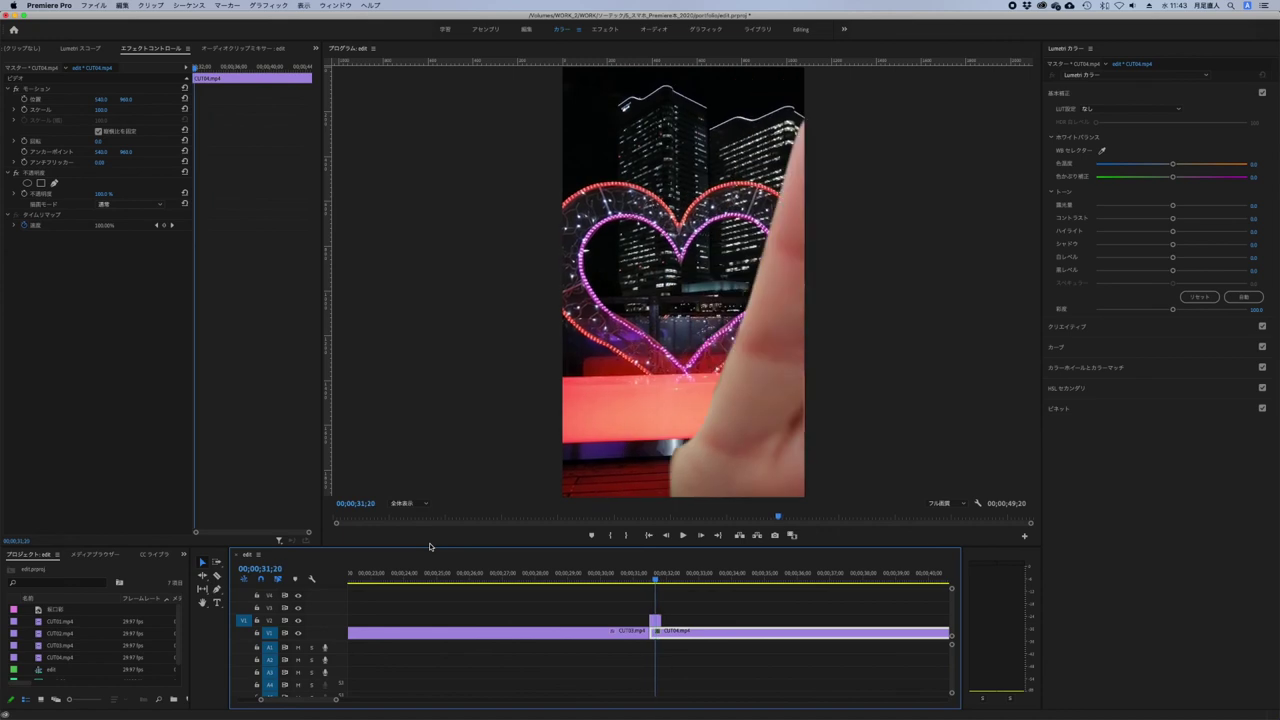
{"action": "key", "text": "Left"}
{"action": "key", "text": "Left"}
{"action": "key", "text": "Left"}
{"action": "key", "text": "Left"}
{"action": "key", "text": "Right"}
{"action": "key", "text": "Right"}
{"action": "key", "text": "Left"}
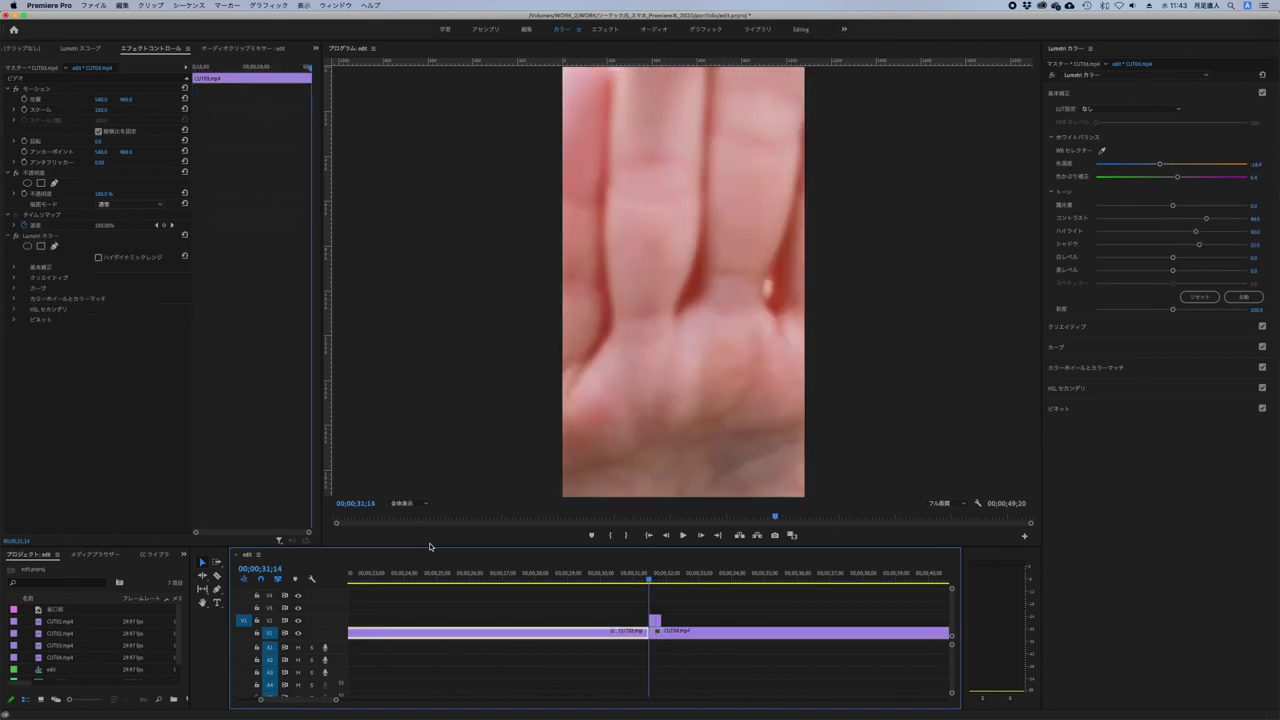
{"action": "left_click_drag", "start_coordinate": [600, 617], "coordinate": [557, 657]}
{"action": "key", "text": "shift+Right"}
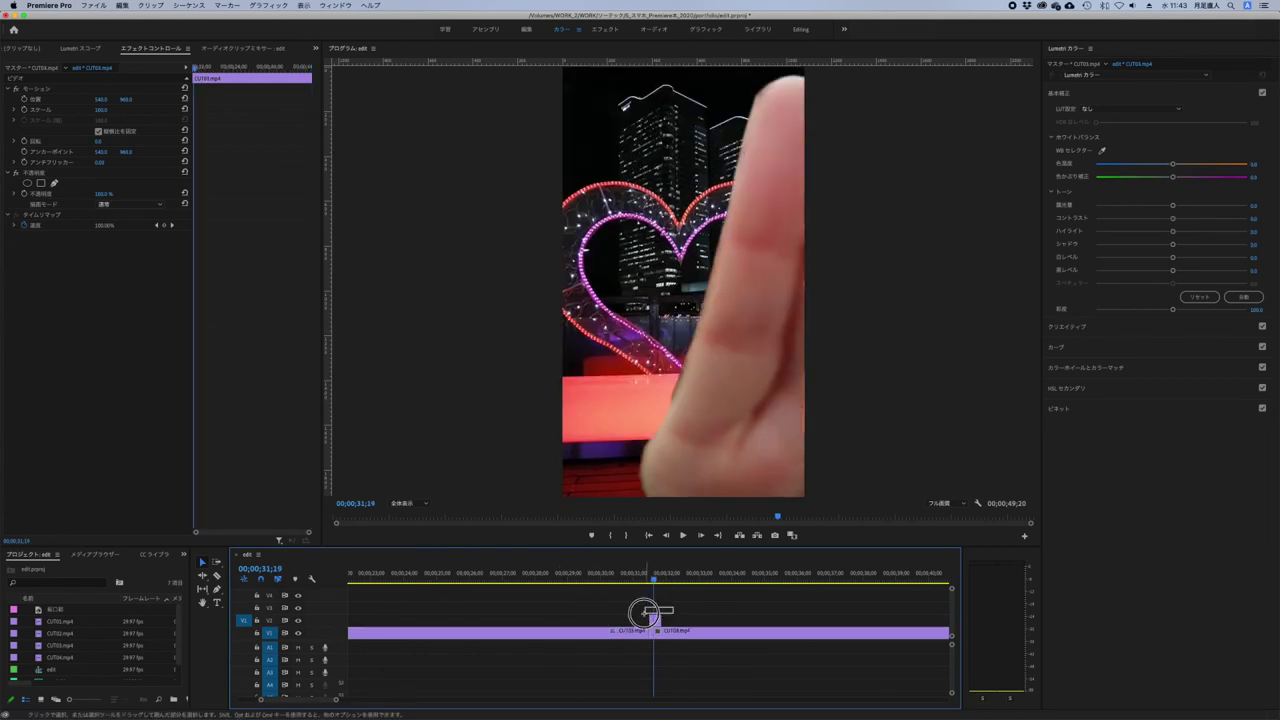
{"action": "left_click", "coordinate": [655, 620]}
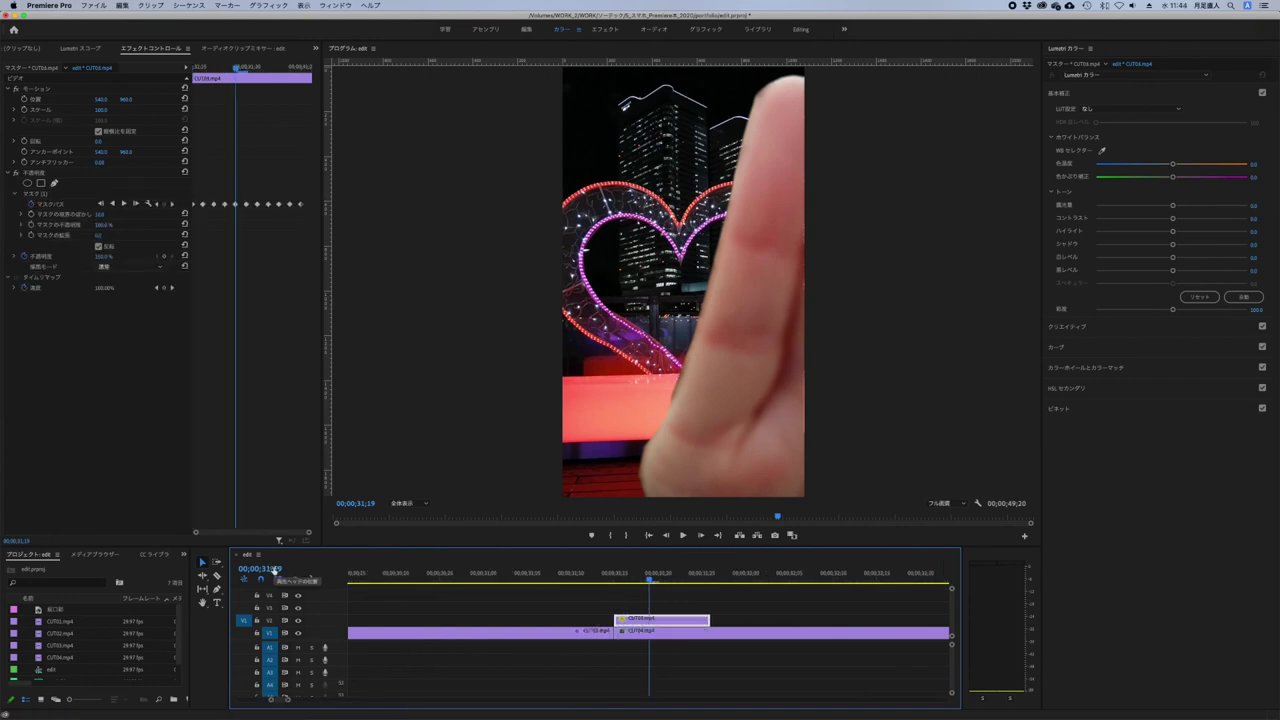
- Paste the Lumetri Color grade onto the masked overlay clip and preview the cut
{"action": "key", "text": "equal"}
{"action": "key", "text": "equal"}
{"action": "key", "text": "equal"}
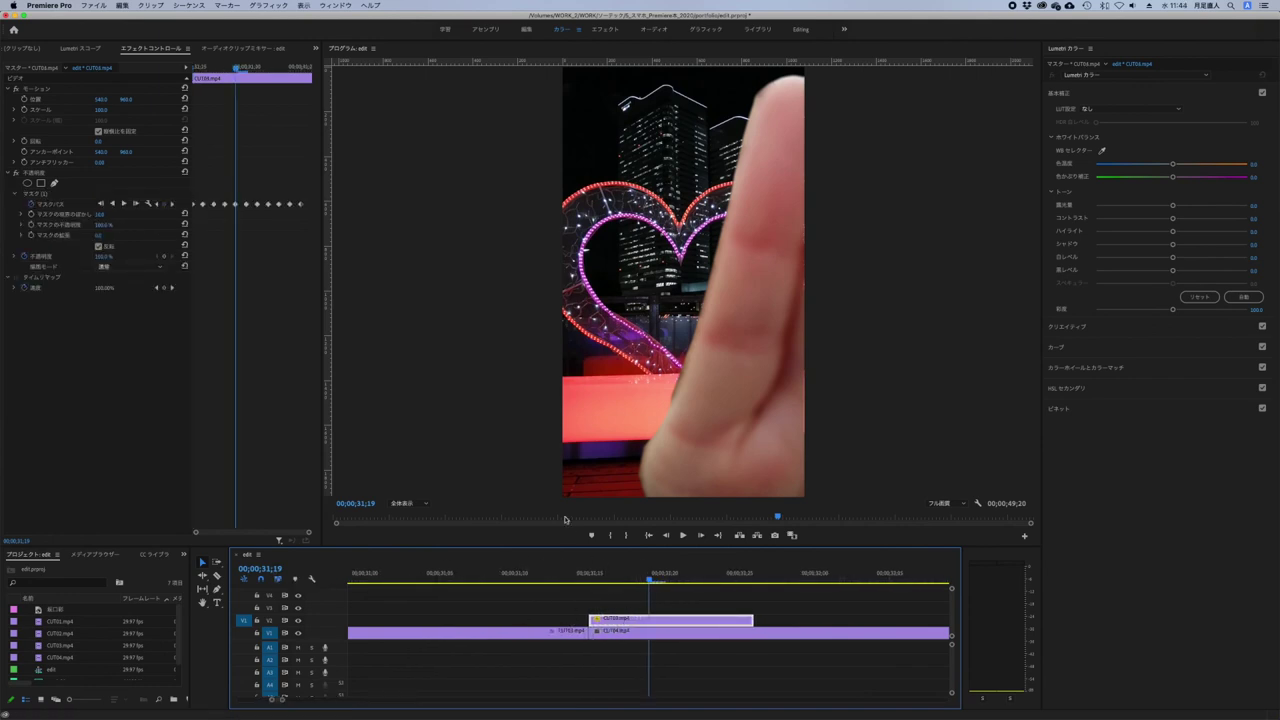
{"action": "left_click", "coordinate": [640, 615]}
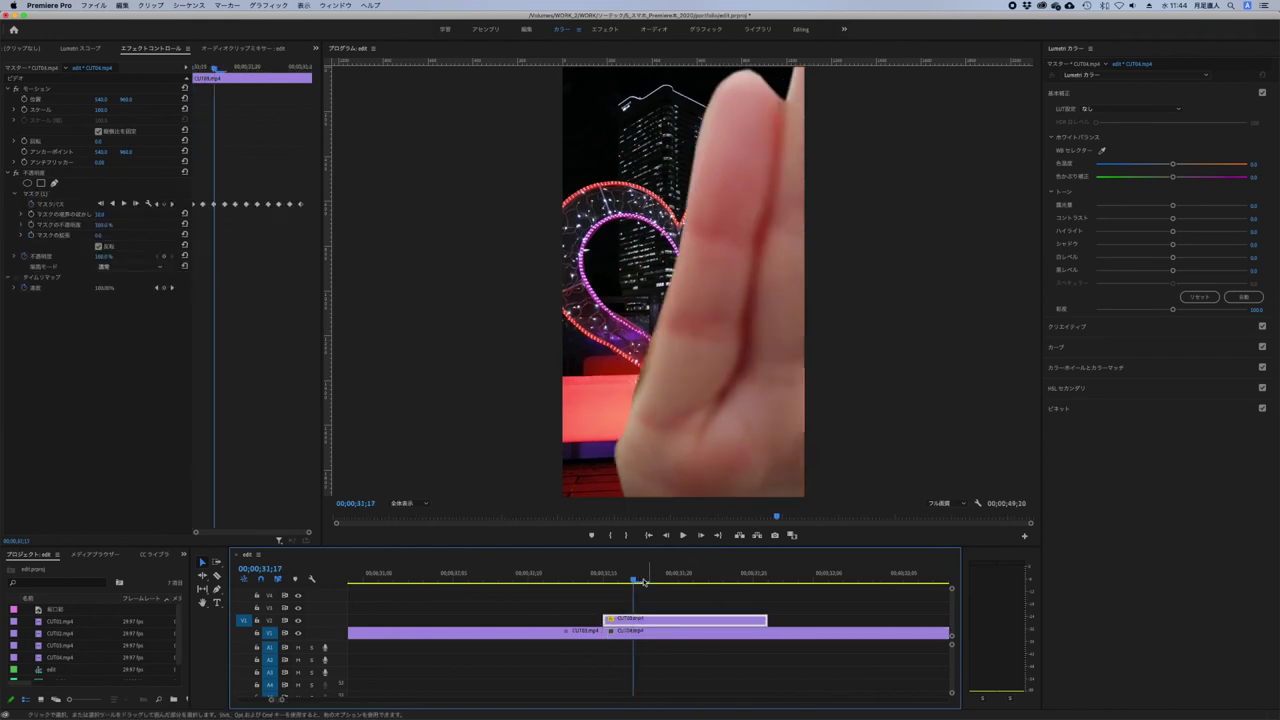
{"action": "key", "text": "alt+super+v"}
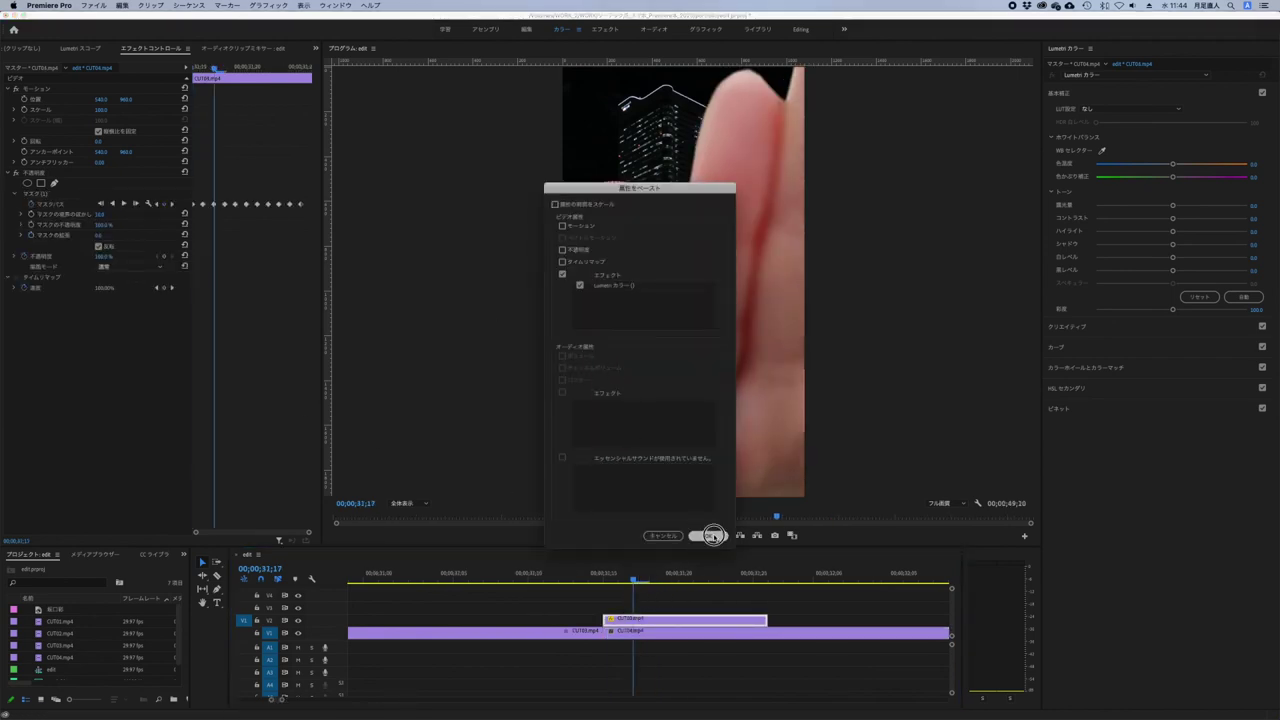
{"action": "key", "text": "Return"}
{"action": "mouse_move", "coordinate": [598, 572]}
{"action": "left_mouse_down"}
{"action": "mouse_move", "coordinate": [741, 577]}
{"action": "mouse_move", "coordinate": [544, 575]}
{"action": "left_mouse_up"}
{"action": "key", "text": "minus"}
{"action": "key", "text": "minus"}
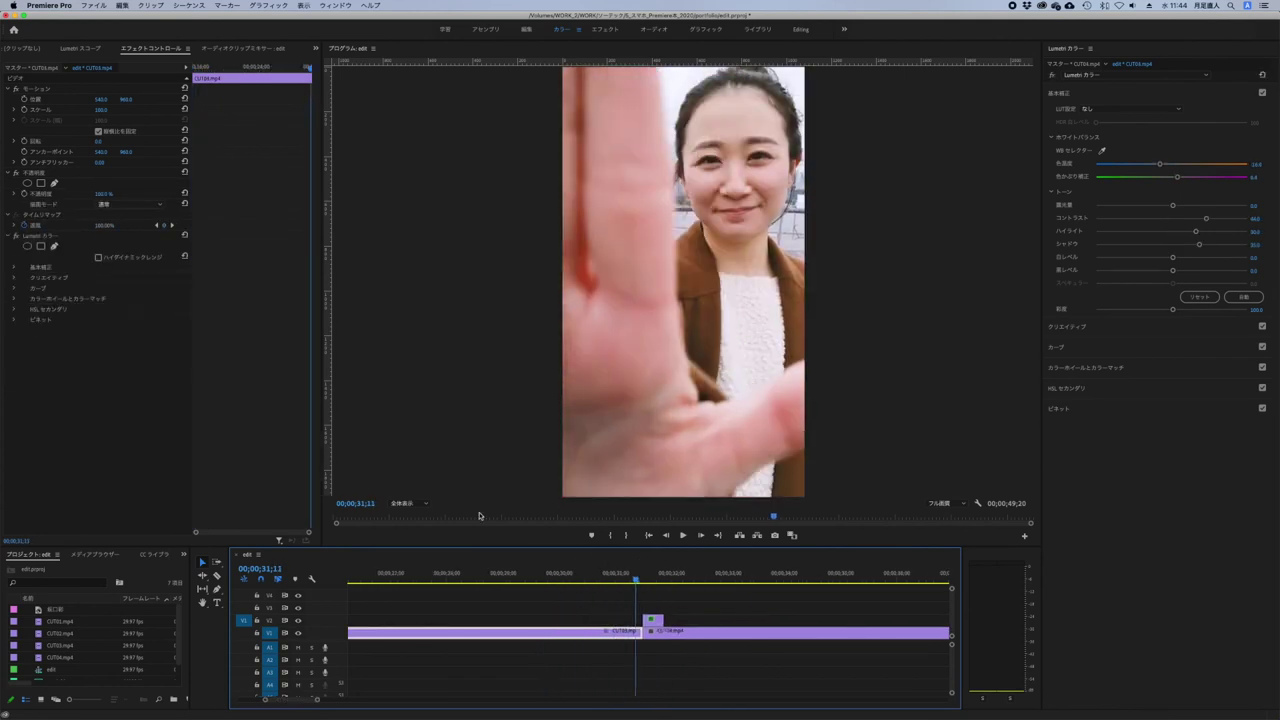
{"action": "key", "text": "minus"}
{"action": "left_click", "coordinate": [600, 615]}
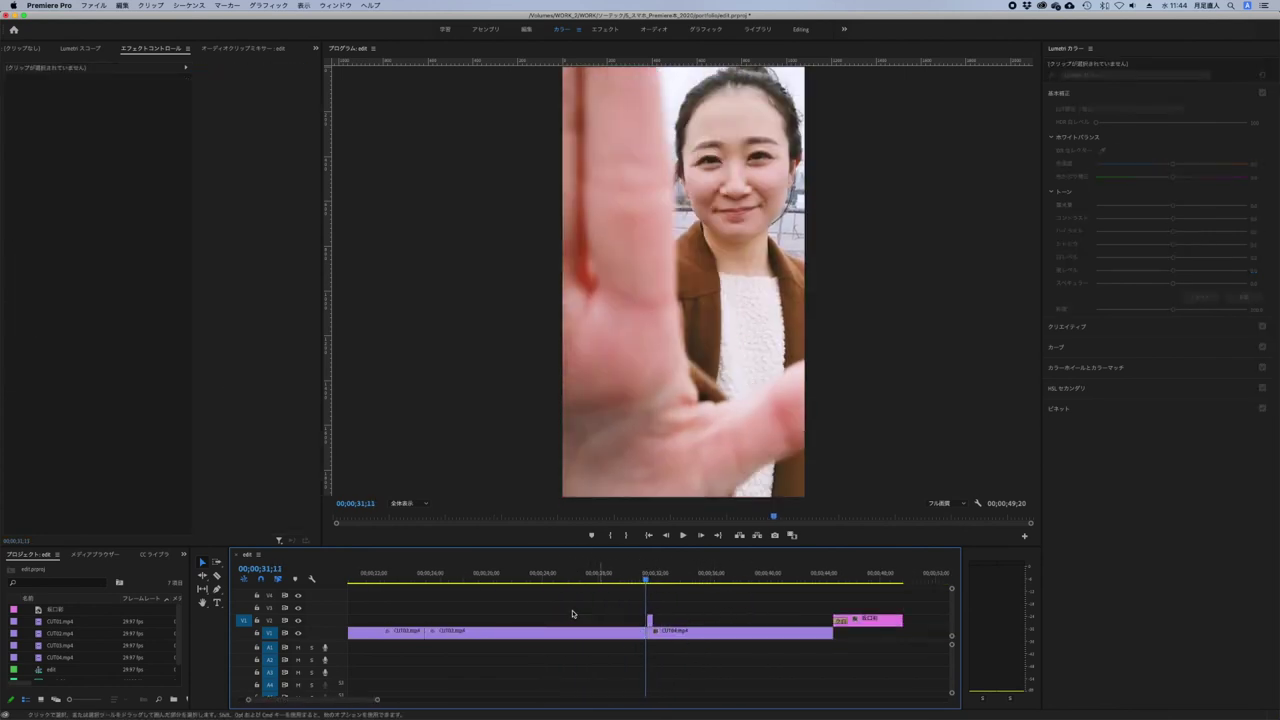
- Select CUT04 on V1 and paste the Lumetri Color attributes onto it
{"action": "left_click_drag", "start_coordinate": [550, 609], "coordinate": [520, 660]}
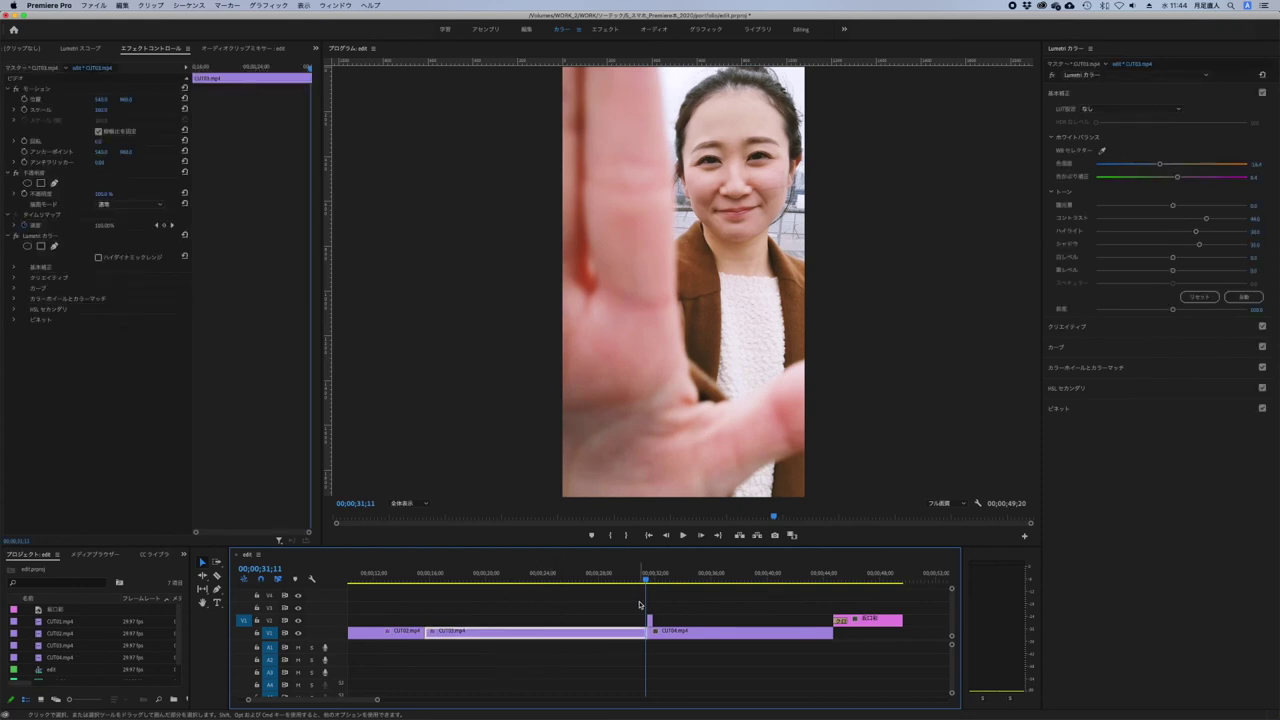
{"action": "left_click", "coordinate": [708, 581]}
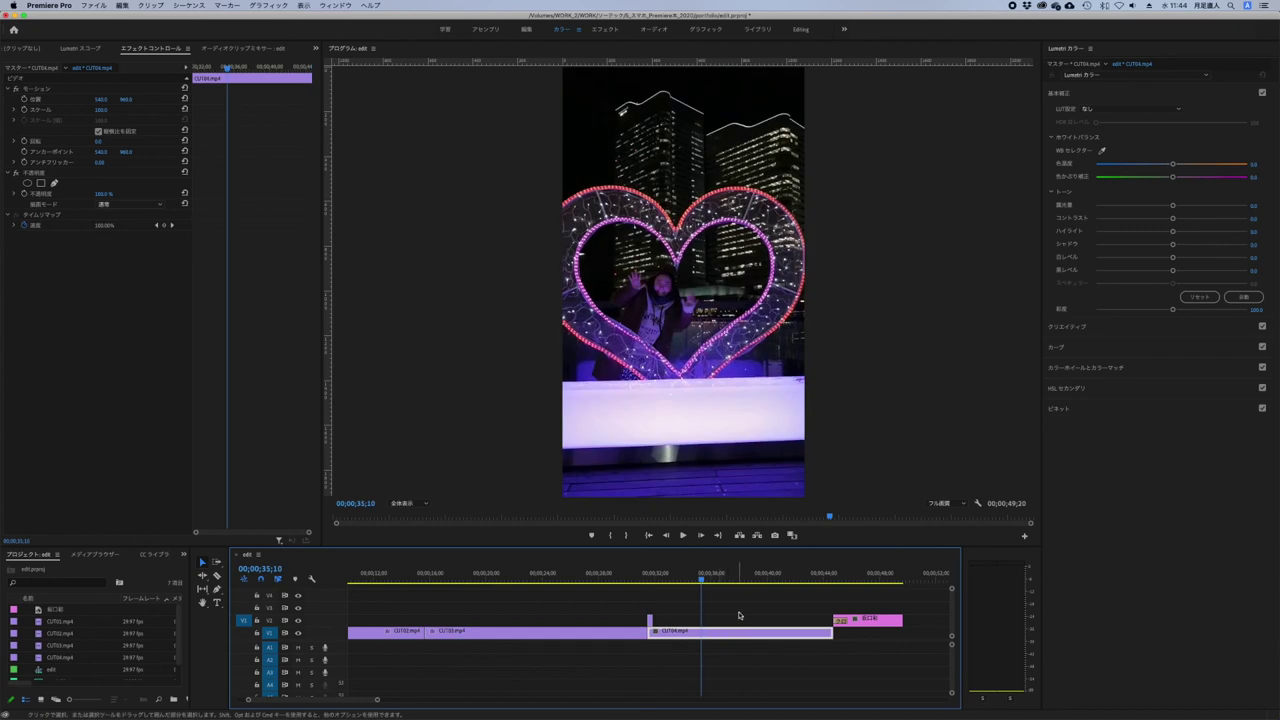
{"action": "left_click", "coordinate": [719, 636]}
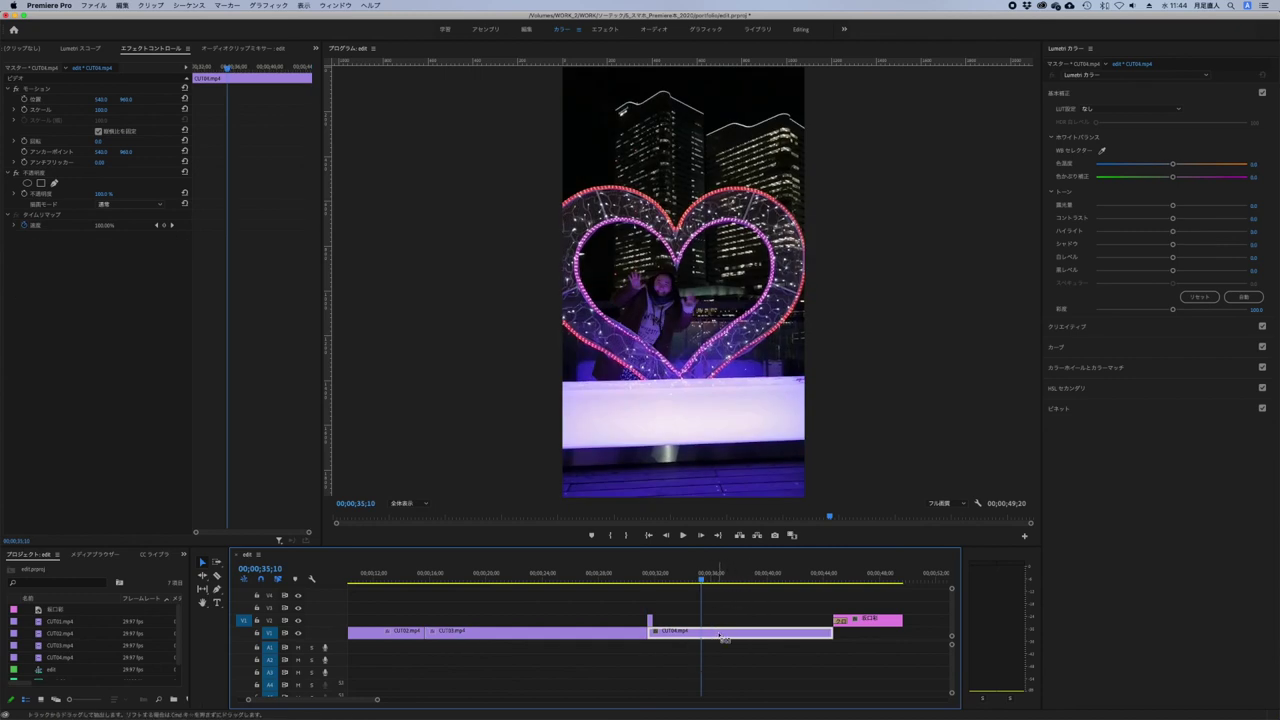
{"action": "key", "text": "super+alt+v"}
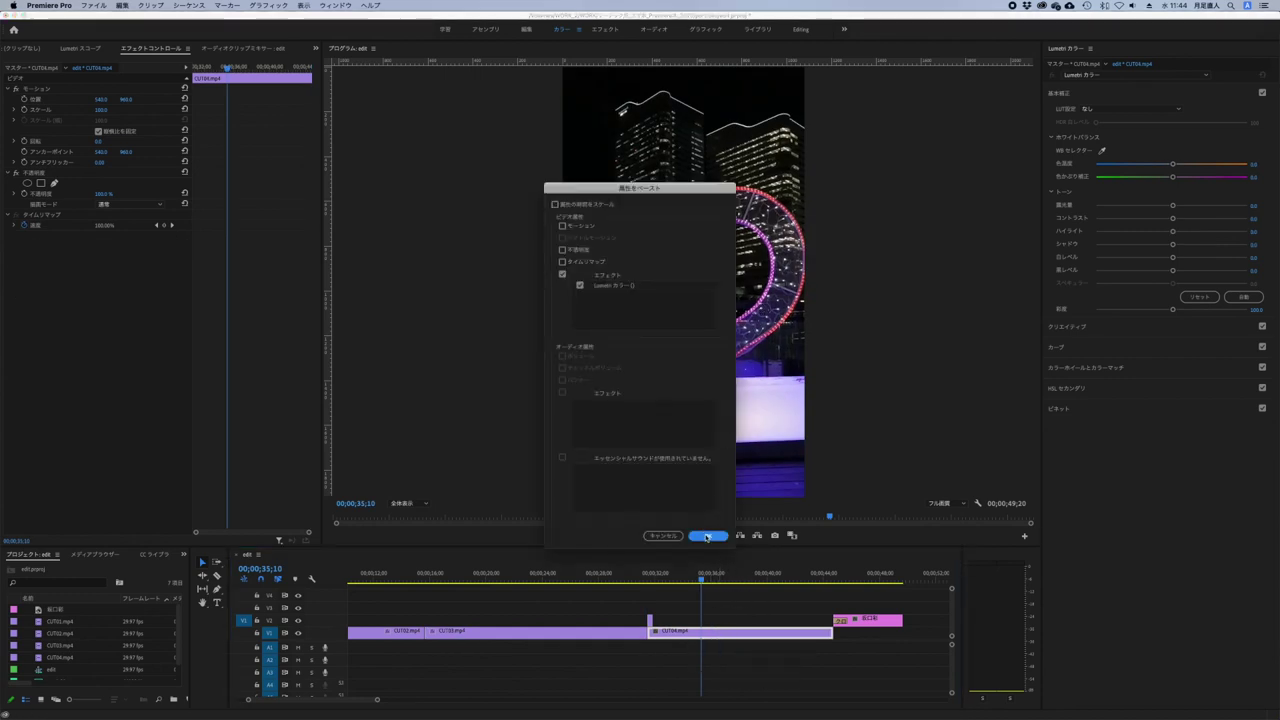
{"action": "left_click", "coordinate": [708, 536]}
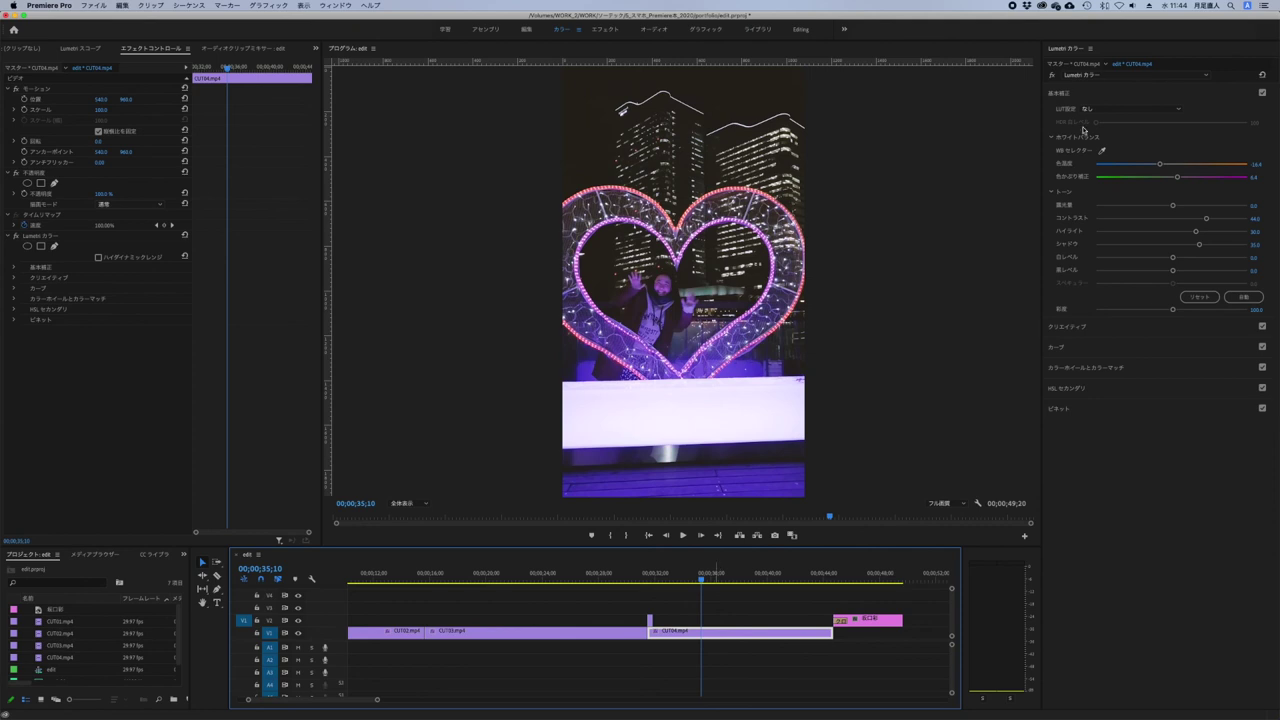
- Raise CUT04's exposure to 1.0 and its creative look intensity to 100
{"action": "left_click", "coordinate": [1256, 206]}
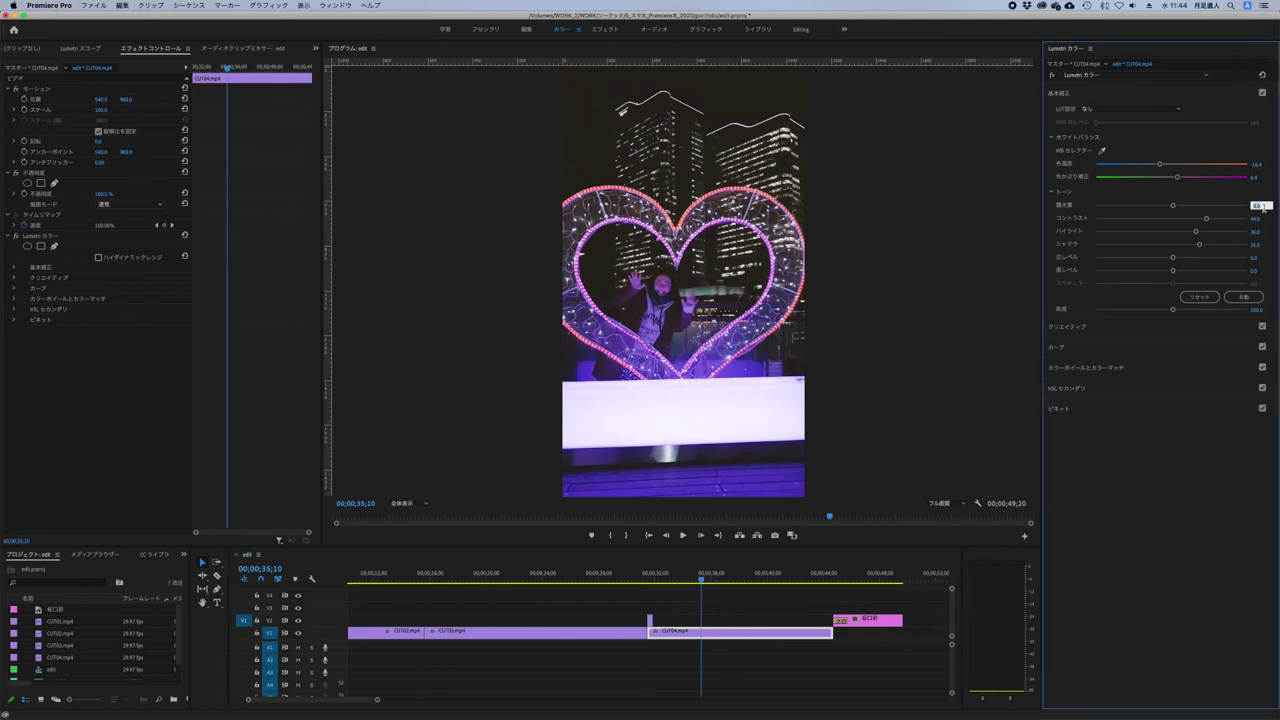
{"action": "key", "text": "Return"}
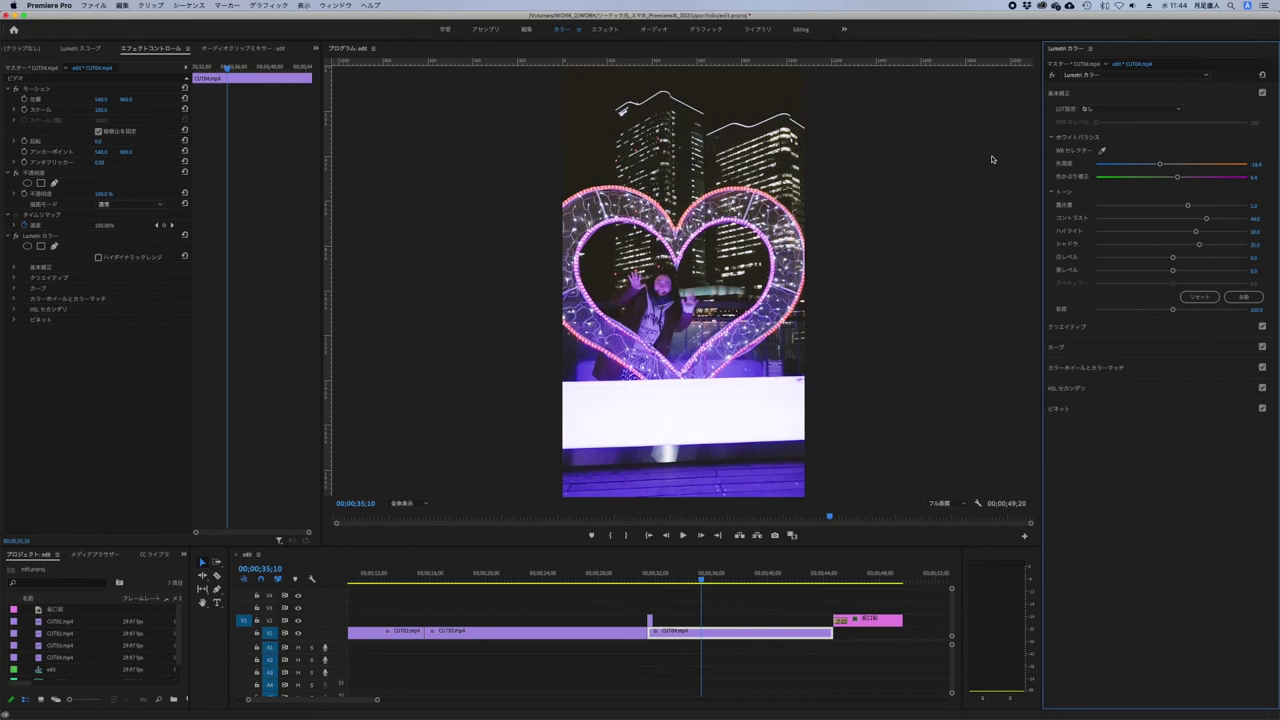
{"action": "left_click", "coordinate": [1071, 328]}
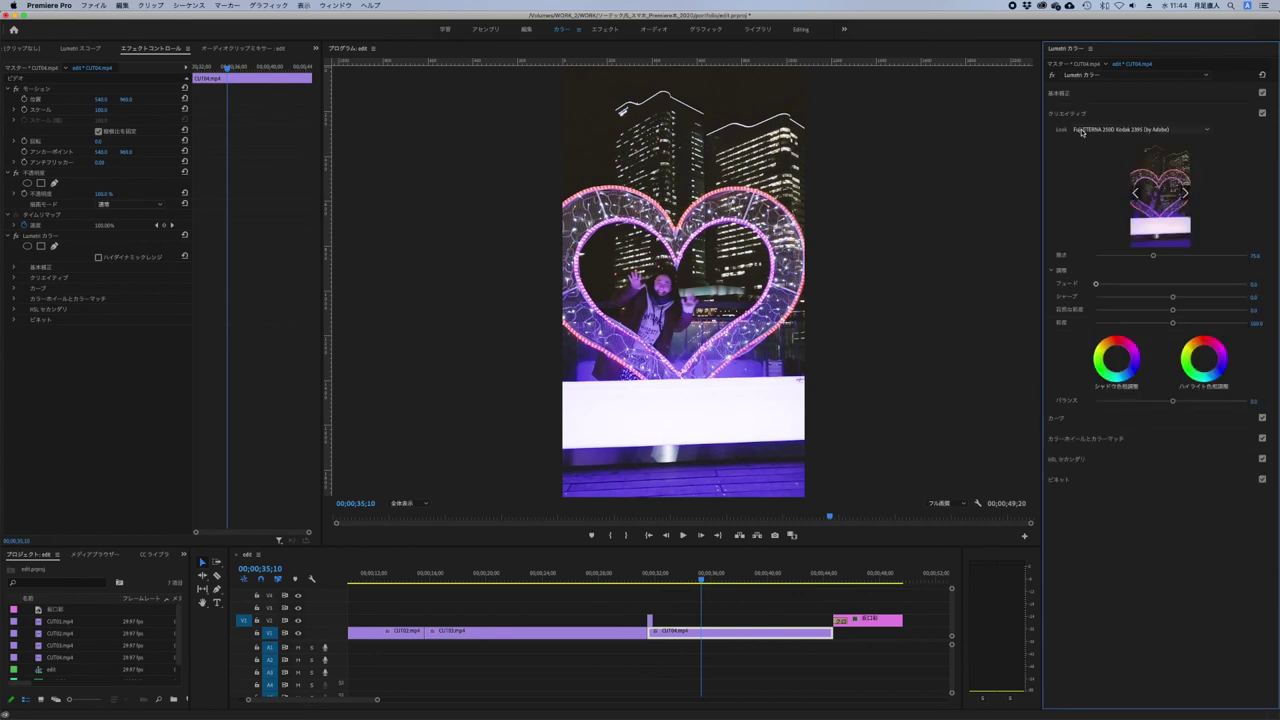
{"action": "left_click", "coordinate": [1255, 256]}
{"action": "type", "text": "00"}
{"action": "key", "text": "Return"}
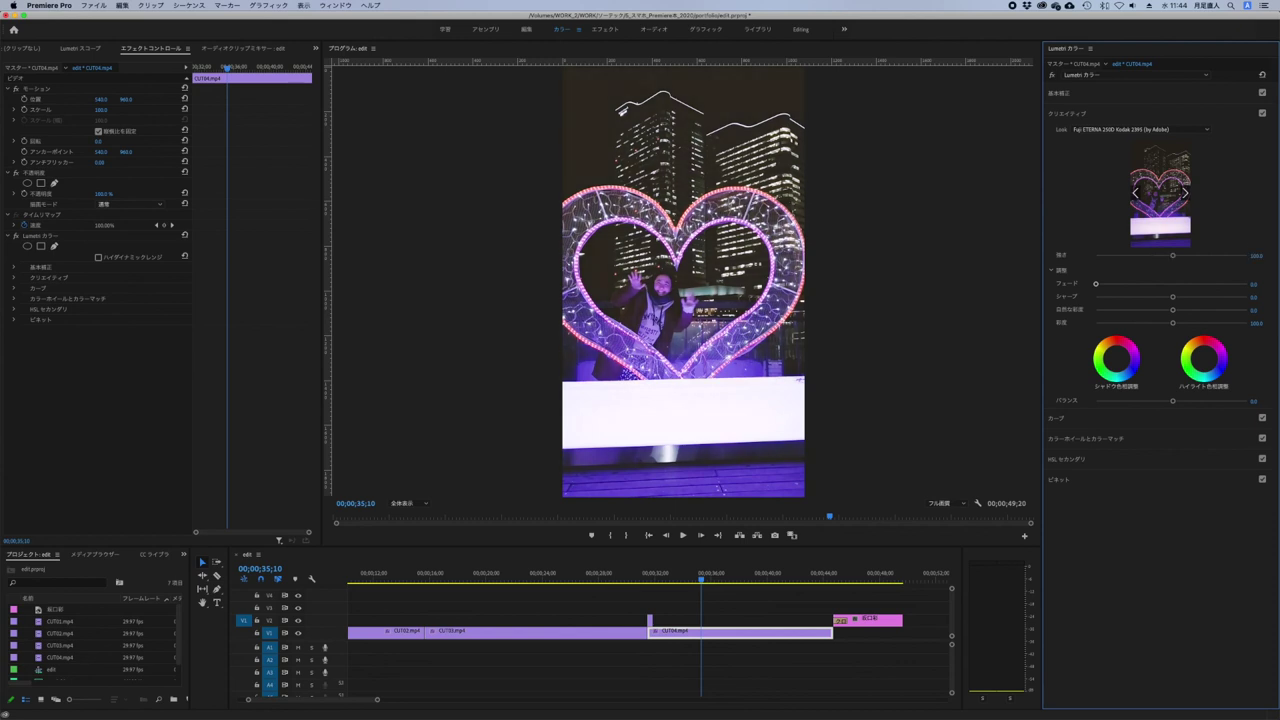
{"action": "left_click", "coordinate": [714, 573]}
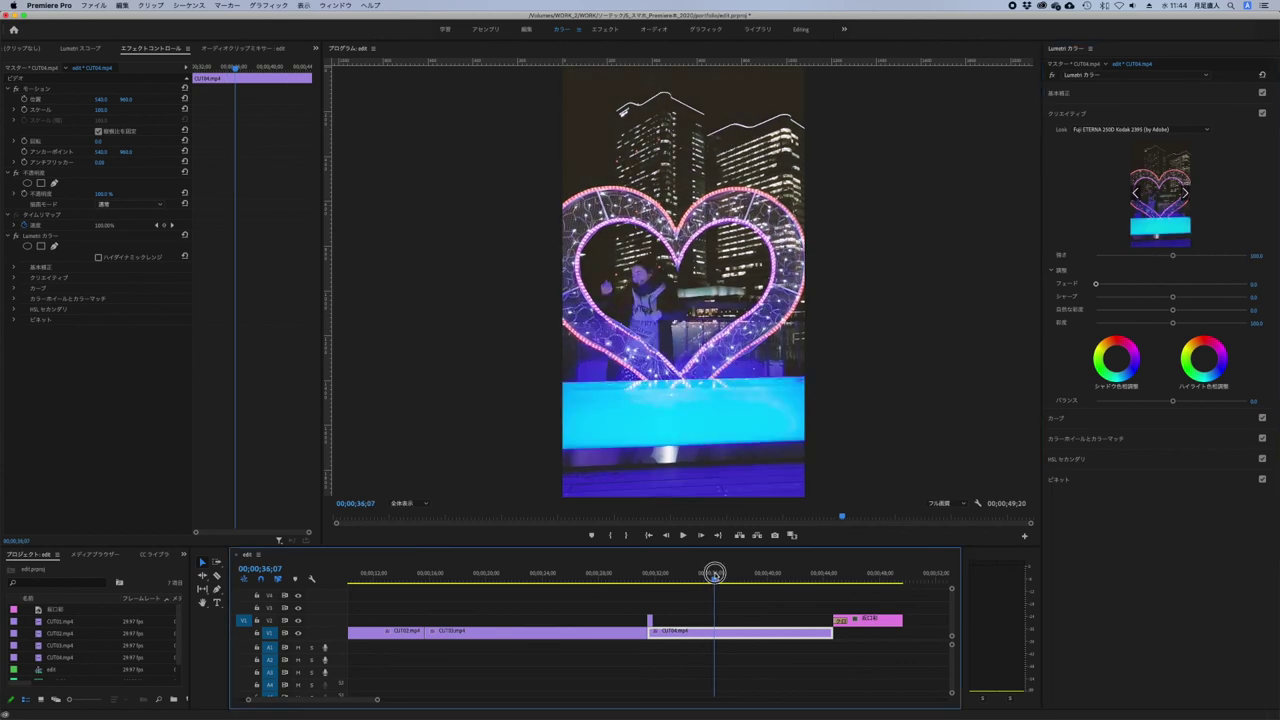
{"action": "left_click_drag", "start_coordinate": [714, 573], "coordinate": [793, 566]}
{"action": "key", "text": "space"}
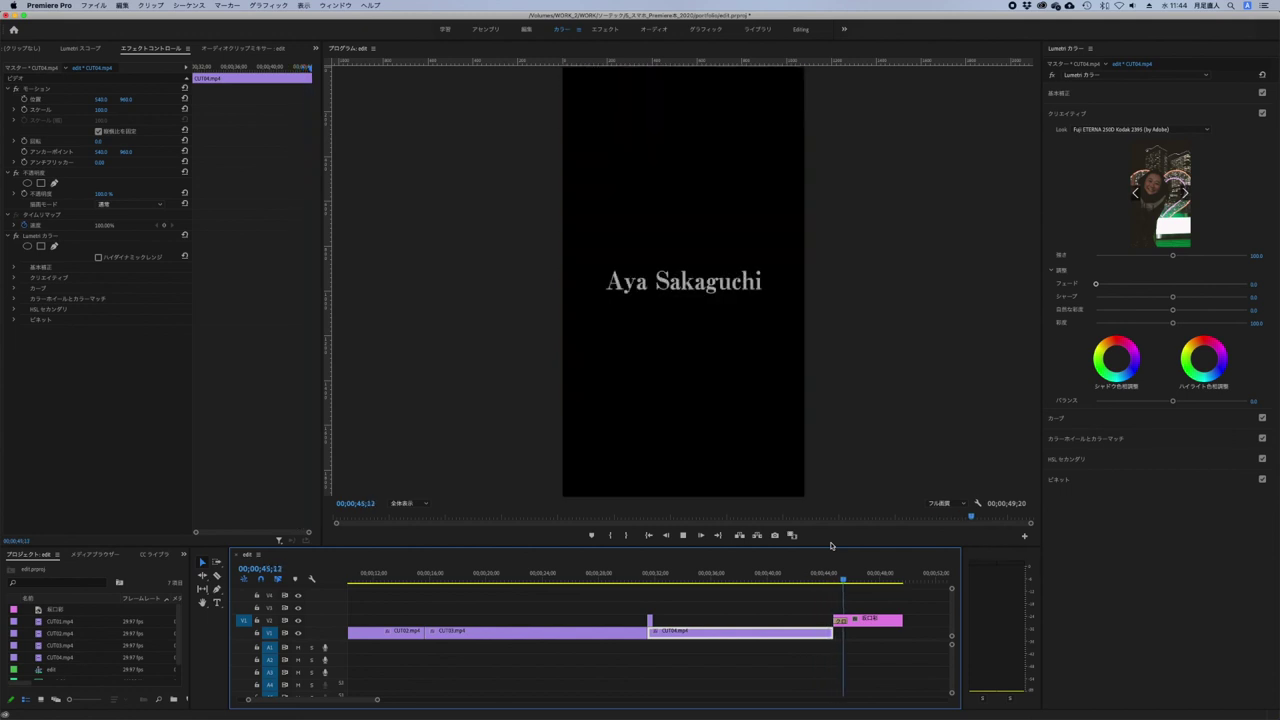
{"action": "key", "text": "="}
{"action": "left_click", "coordinate": [595, 574]}
{"action": "left_click_drag", "start_coordinate": [595, 574], "coordinate": [591, 573]}
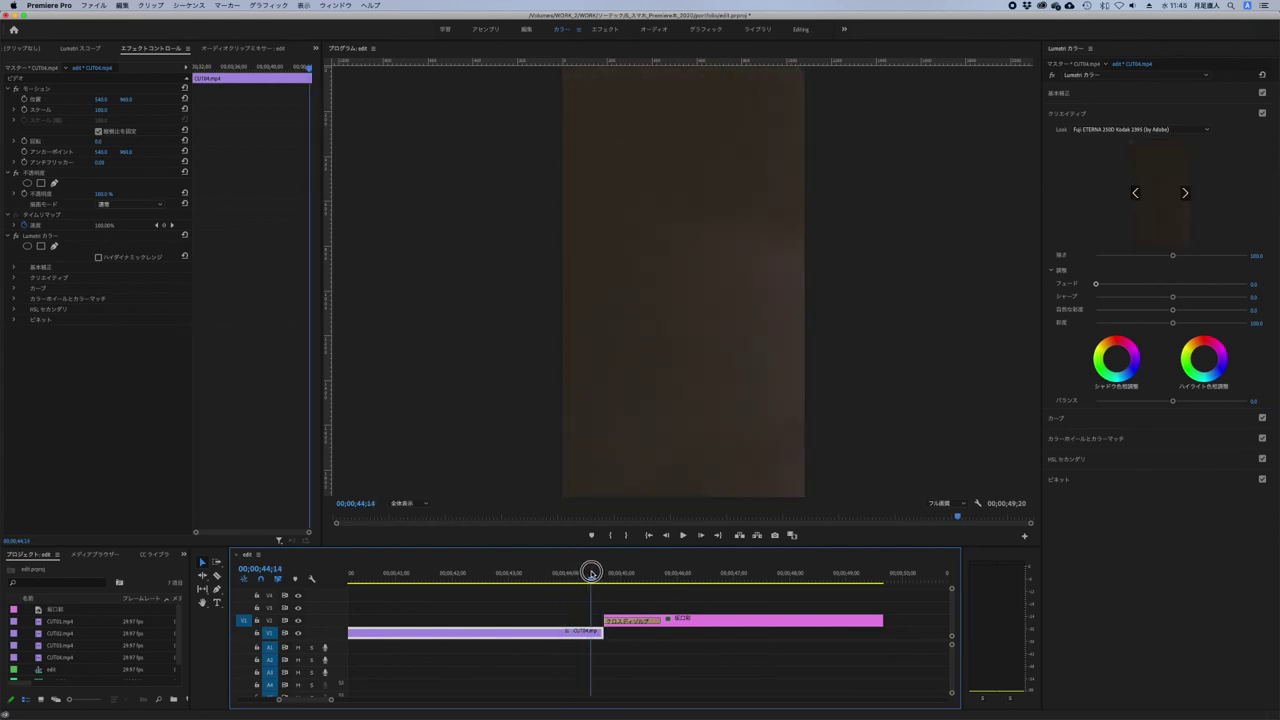
{"action": "left_click_drag", "start_coordinate": [619, 604], "coordinate": [685, 632]}
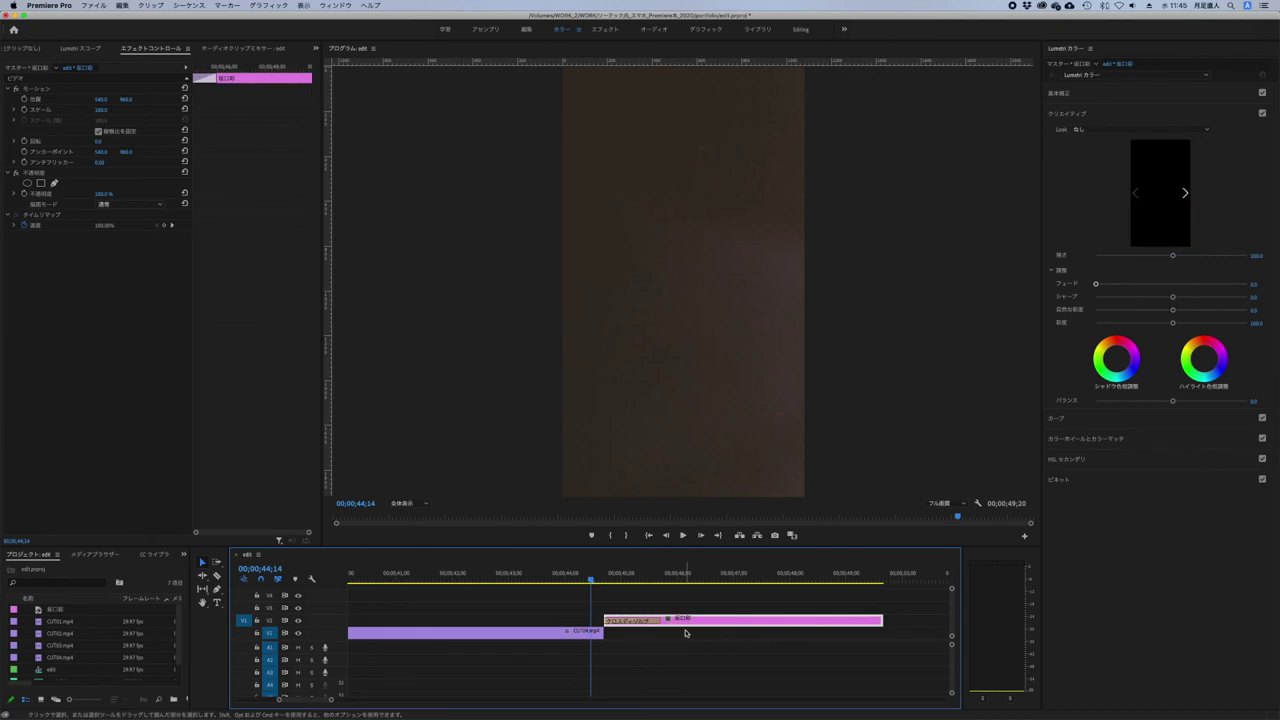
{"action": "mouse_move", "coordinate": [694, 604]}
{"action": "left_mouse_down"}
{"action": "mouse_move", "coordinate": [612, 622]}
{"action": "mouse_move", "coordinate": [645, 620]}
{"action": "left_mouse_up"}
{"action": "left_click", "coordinate": [633, 579]}
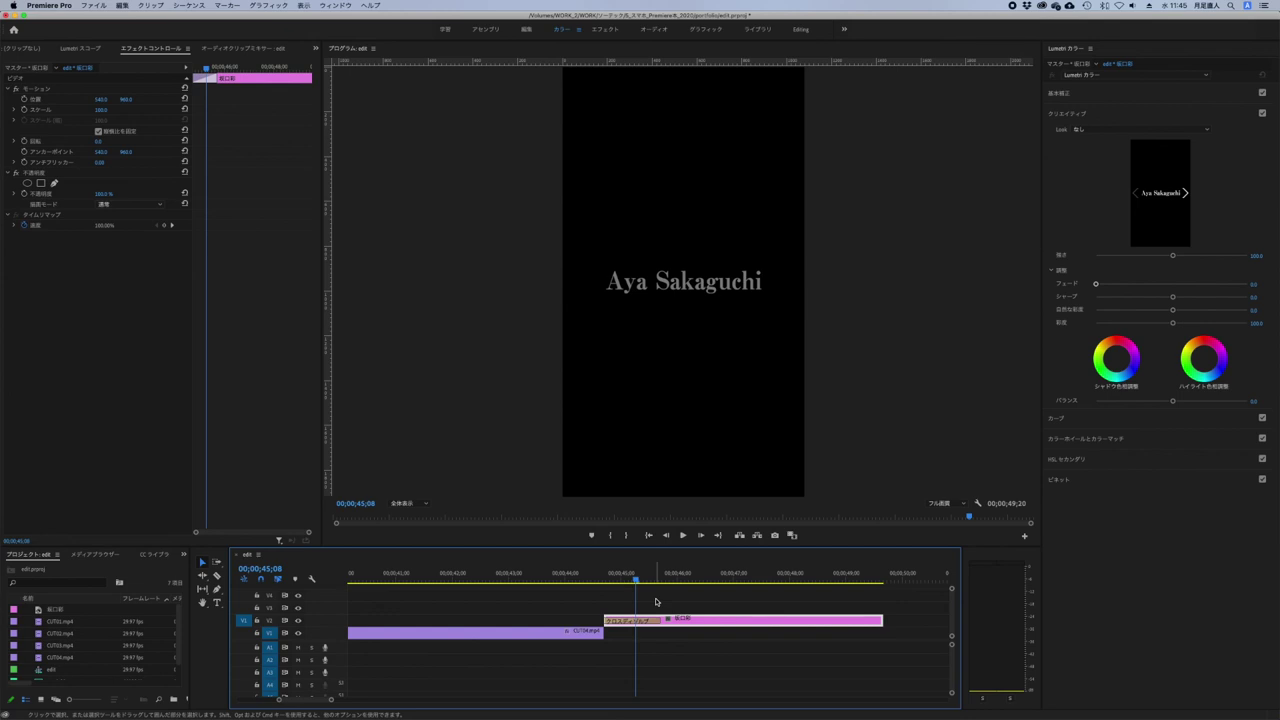
{"action": "key", "text": "alt+Right"}
{"action": "key", "text": "alt+Right"}
{"action": "key", "text": "alt+Right"}
{"action": "key", "text": "alt+Right"}
{"action": "key", "text": "alt+Right"}
{"action": "key", "text": "alt+Right"}
{"action": "key", "text": "alt+Right"}
{"action": "key", "text": "alt+Right"}
{"action": "key", "text": "alt+Right"}
{"action": "key", "text": "alt+Right"}
{"action": "key", "text": "alt+Right"}
{"action": "key", "text": "alt+Right"}
{"action": "key", "text": "alt+Right"}
{"action": "key", "text": "alt+Right"}
{"action": "key", "text": "alt+Right"}
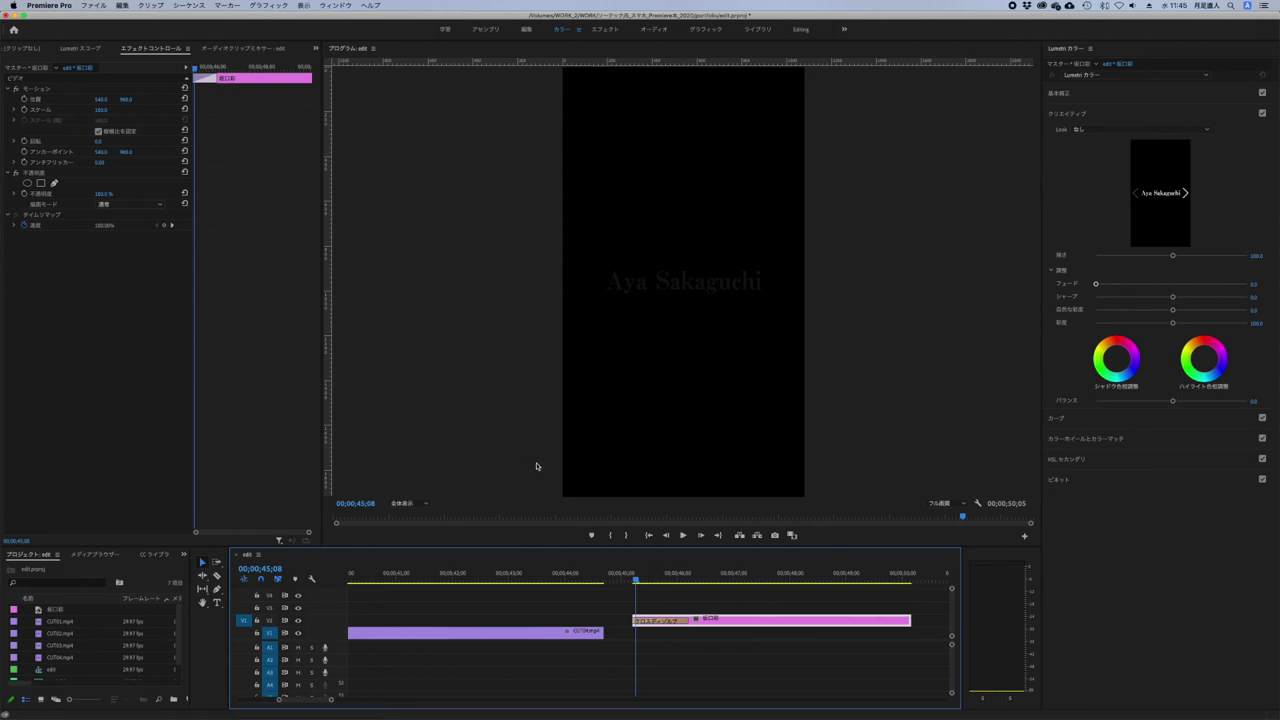
- Extend CUT04's end by 13 frames so it reaches the title, playhead back at 00;00;45;00
{"action": "left_click_drag", "start_coordinate": [603, 632], "coordinate": [632, 633]}
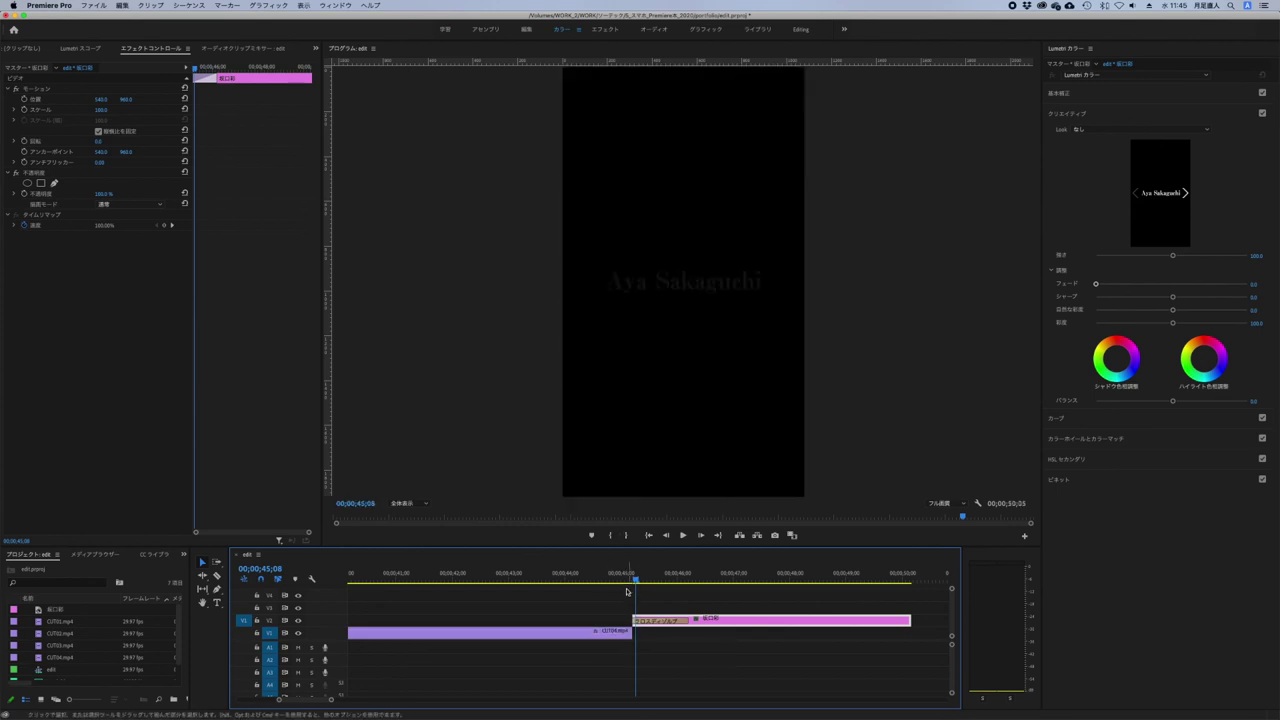
{"action": "left_click", "coordinate": [632, 582]}
{"action": "left_click_drag", "start_coordinate": [632, 582], "coordinate": [600, 582]}
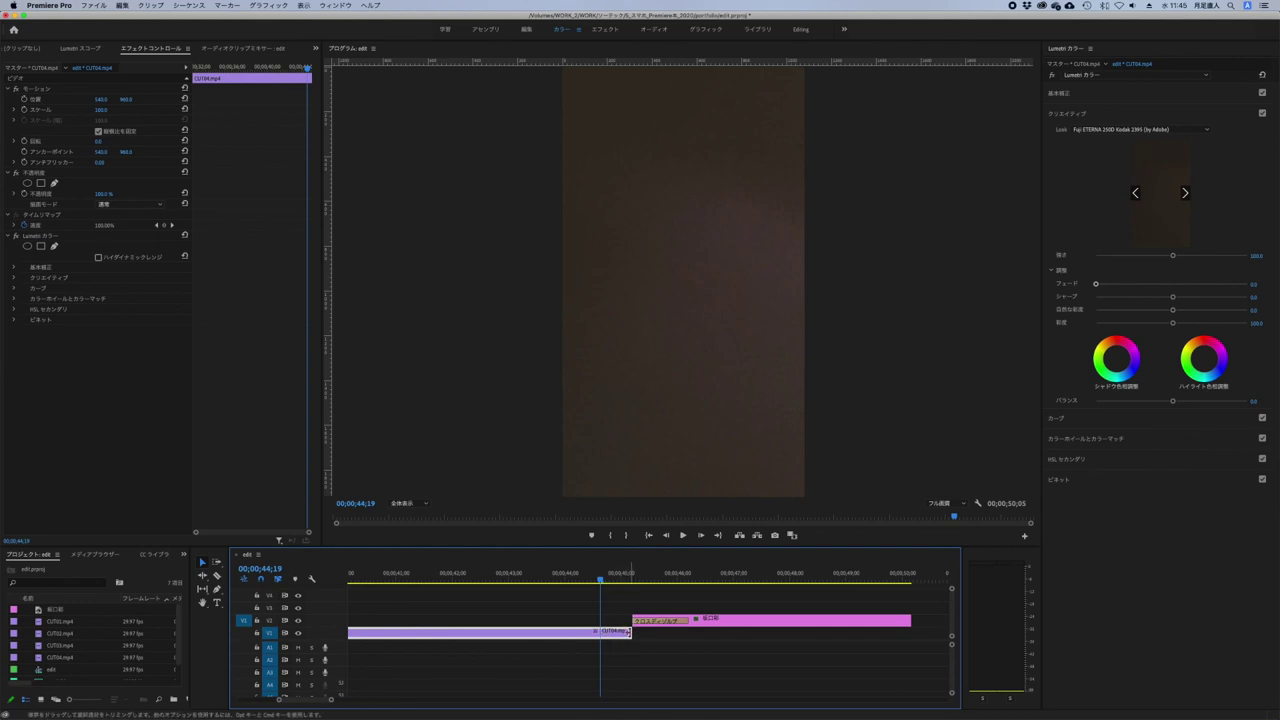
- Apply the default Cross Dissolve at CUT04's end edit point and give it a 15-frame duration
{"action": "left_click", "coordinate": [629, 633]}
{"action": "right_click", "coordinate": [629, 633]}
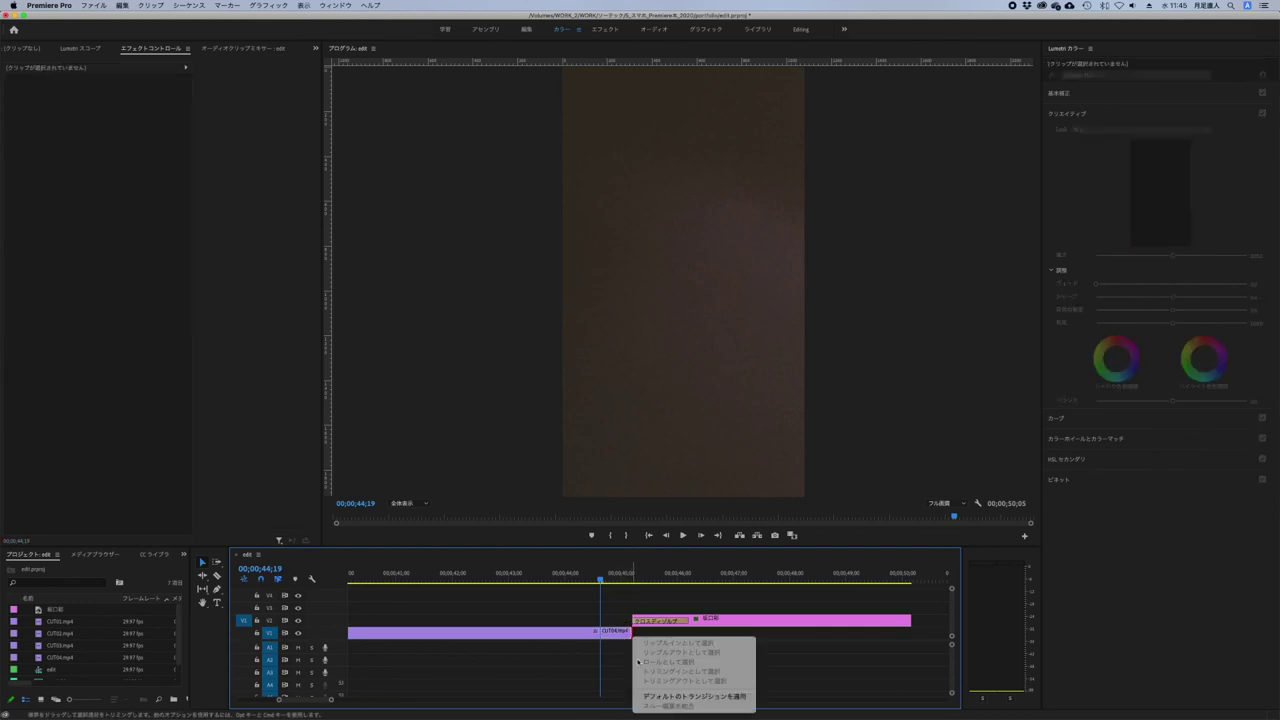
{"action": "left_click", "coordinate": [650, 696]}
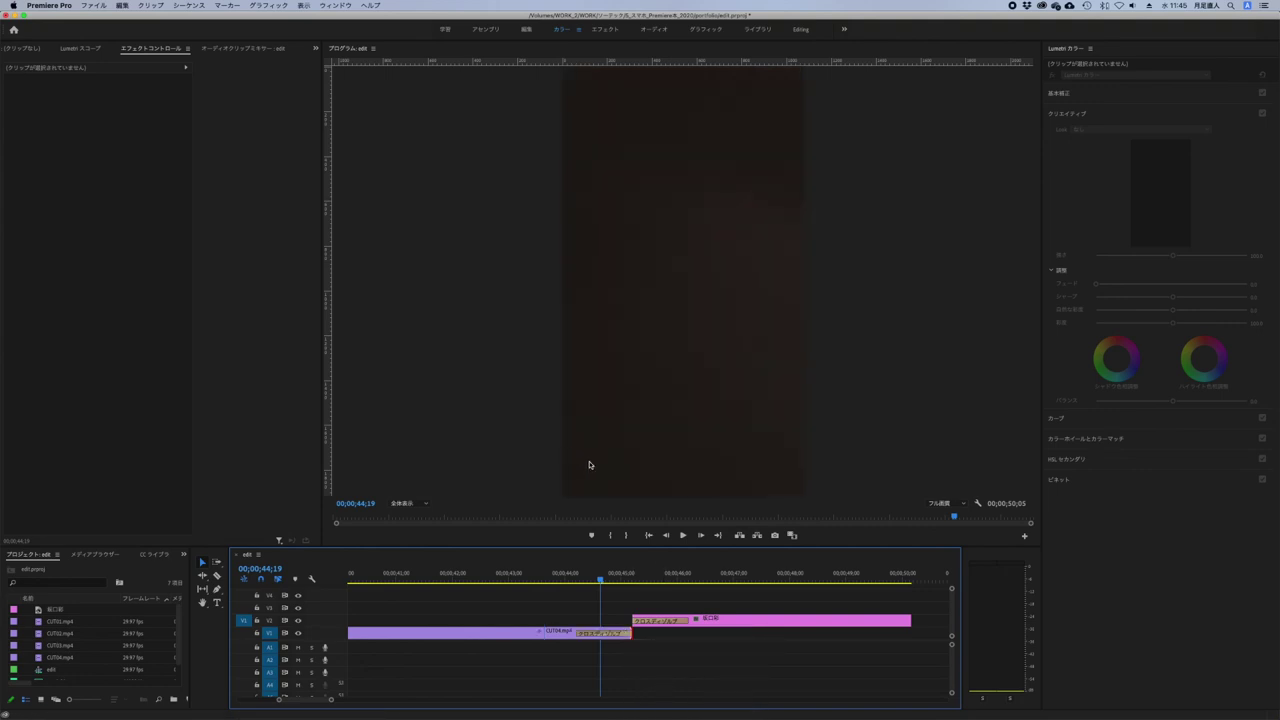
{"action": "double_click", "coordinate": [614, 637]}
{"action": "type", "text": "15"}
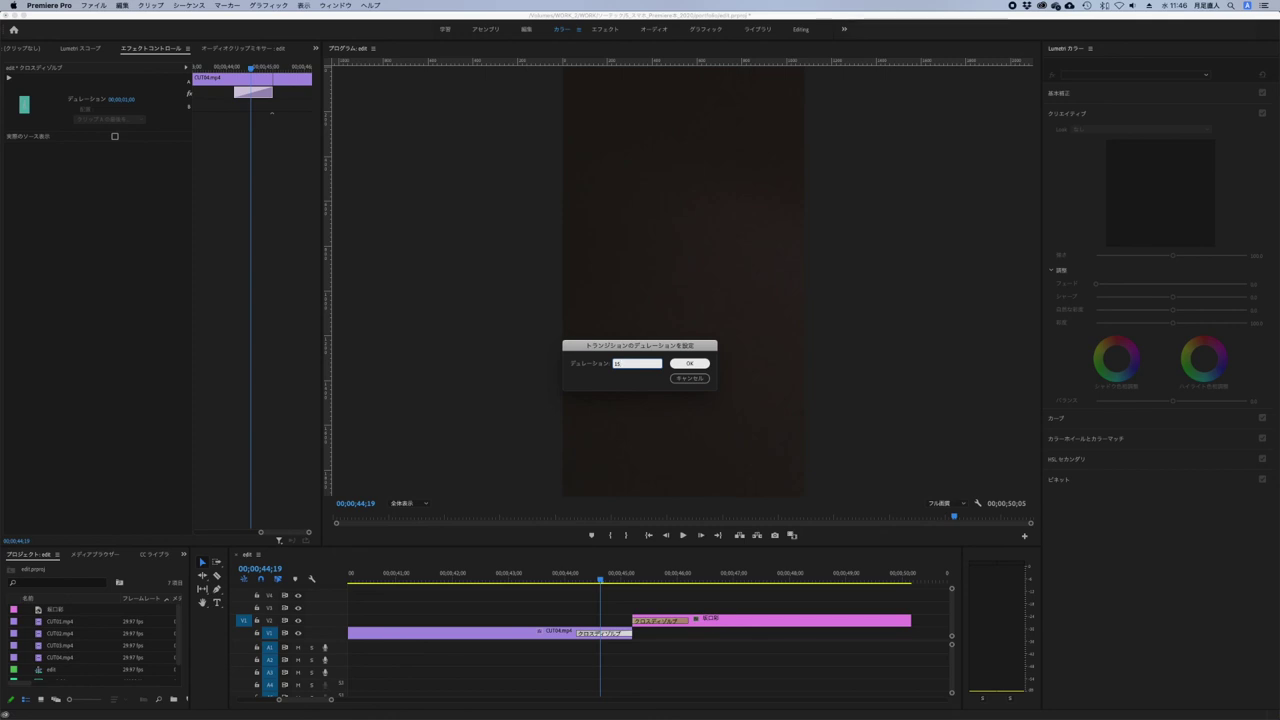
{"action": "key", "text": "Return"}
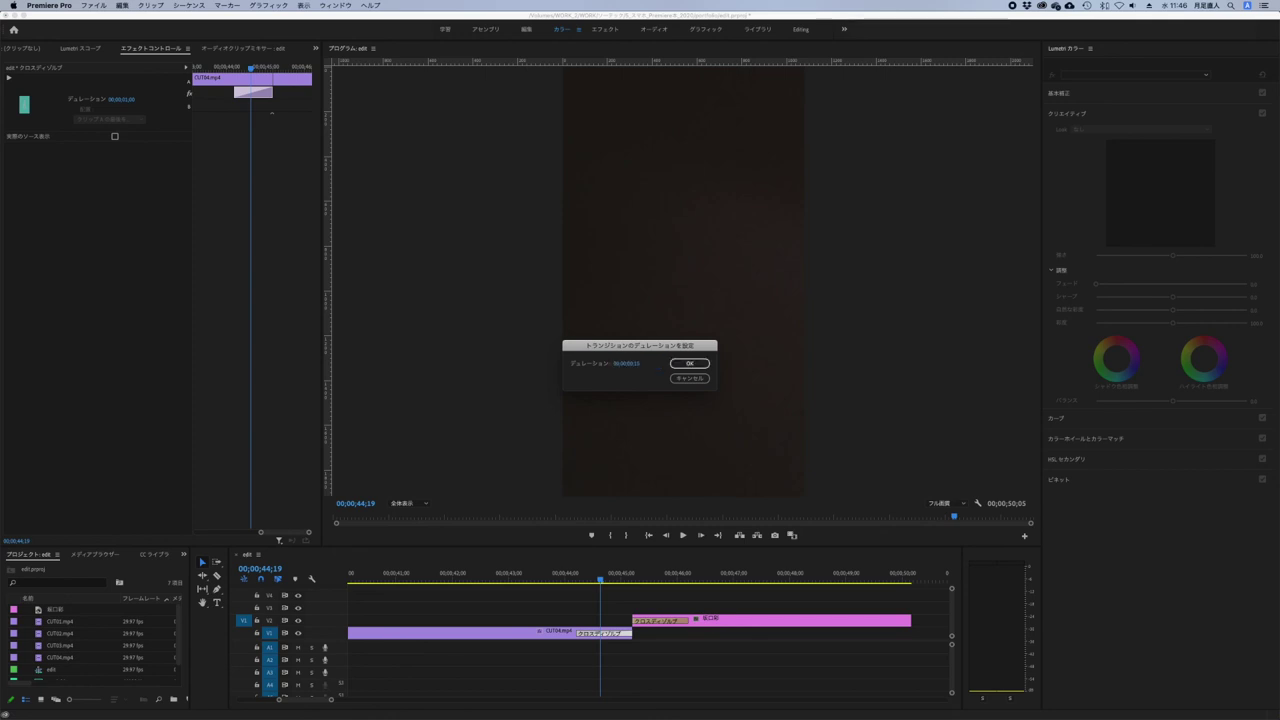
{"action": "key", "text": "Return"}
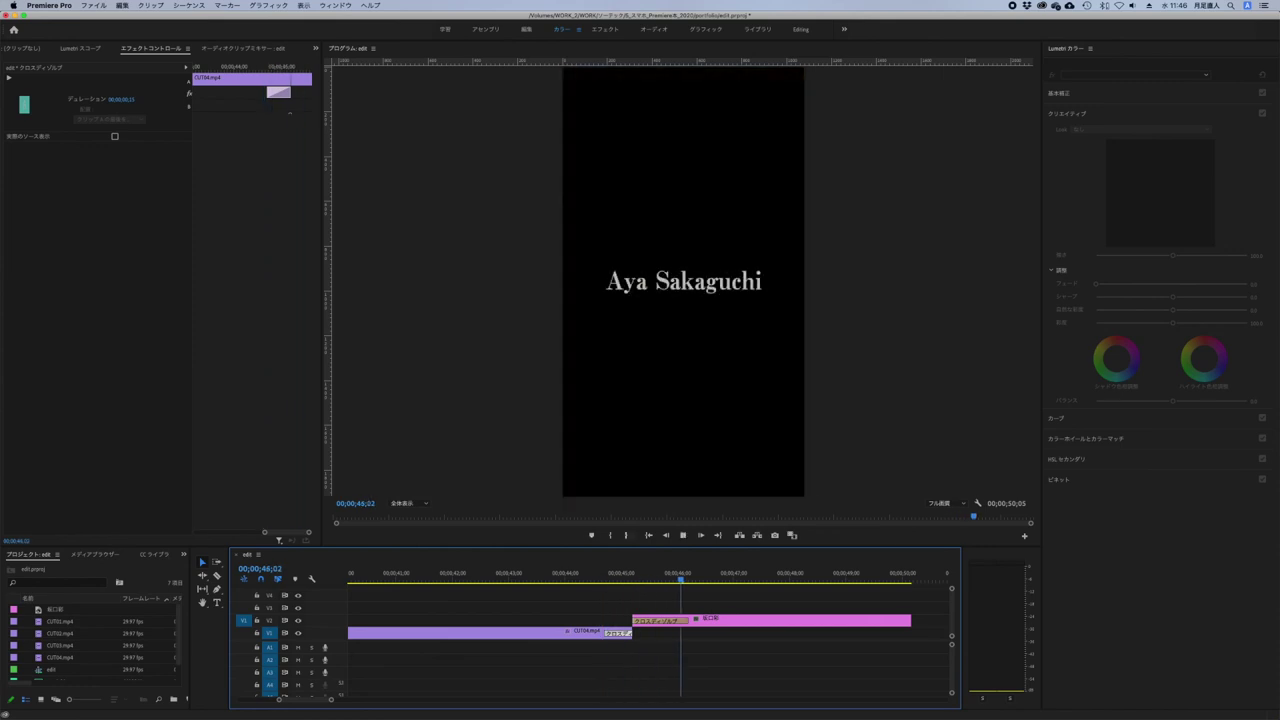
- Play the dissolve into the title, zoom out to the full sequence, and switch to the Editing workspace
{"action": "key", "text": "space"}
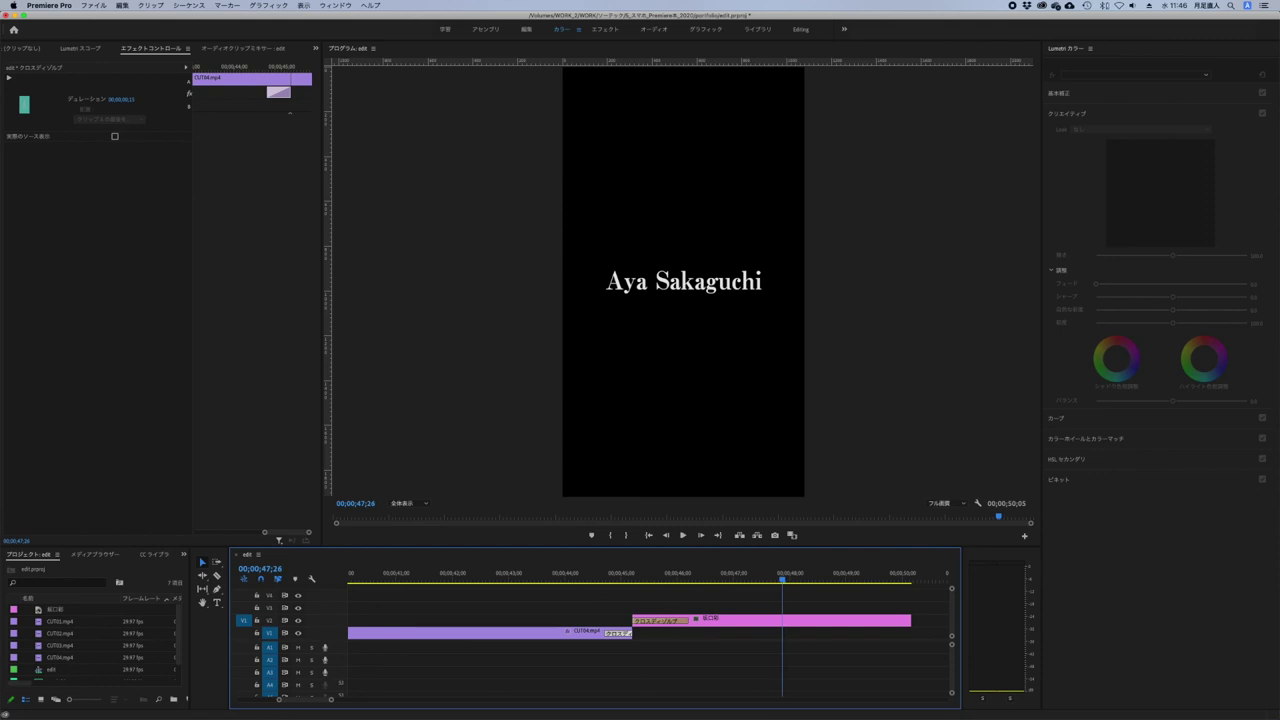
{"action": "key", "text": "minus"}
{"action": "key", "text": "minus"}
{"action": "key", "text": "minus"}
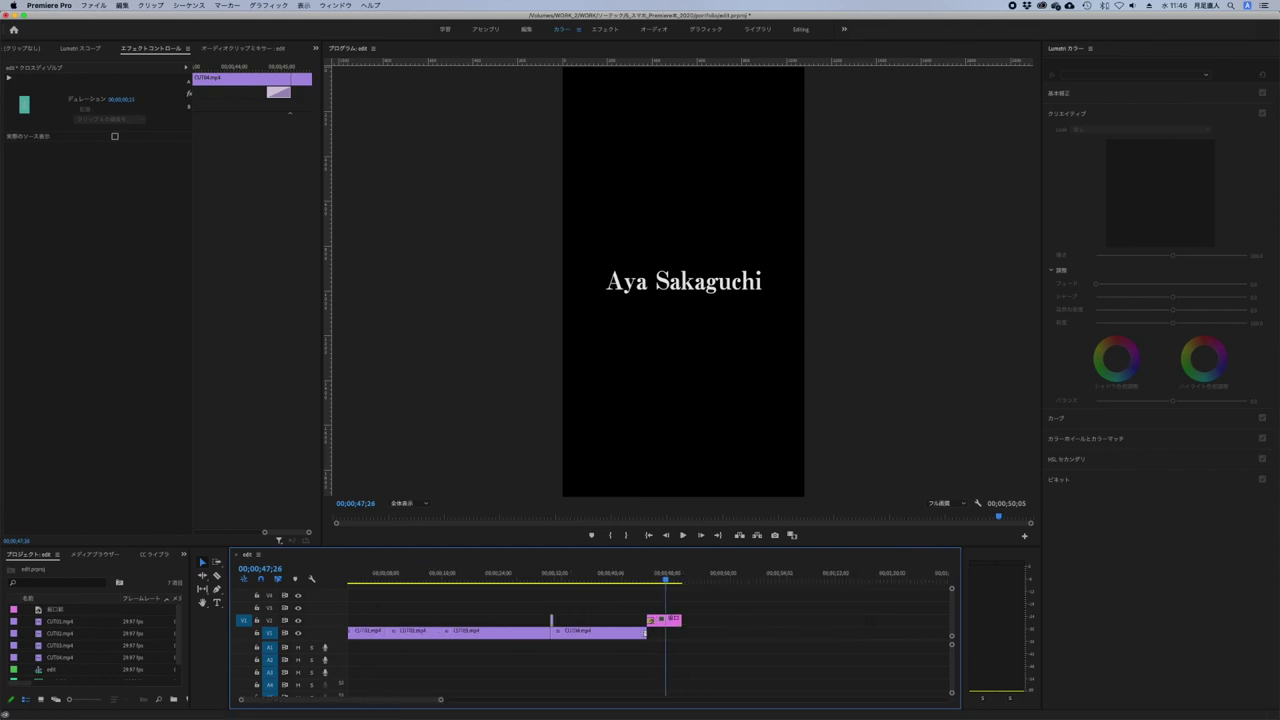
{"action": "key", "text": "alt+shift+3"}
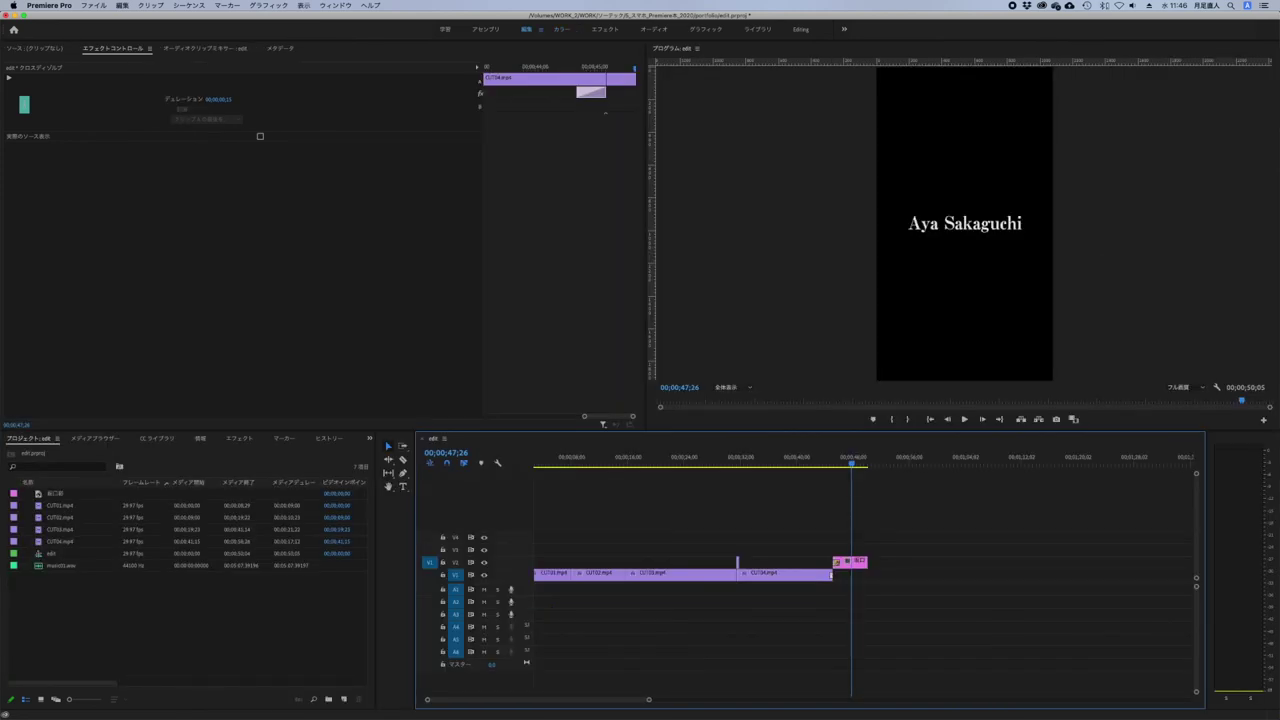
- Place music01.wav on track A1 at the start of the sequence
{"action": "left_click", "coordinate": [60, 565]}
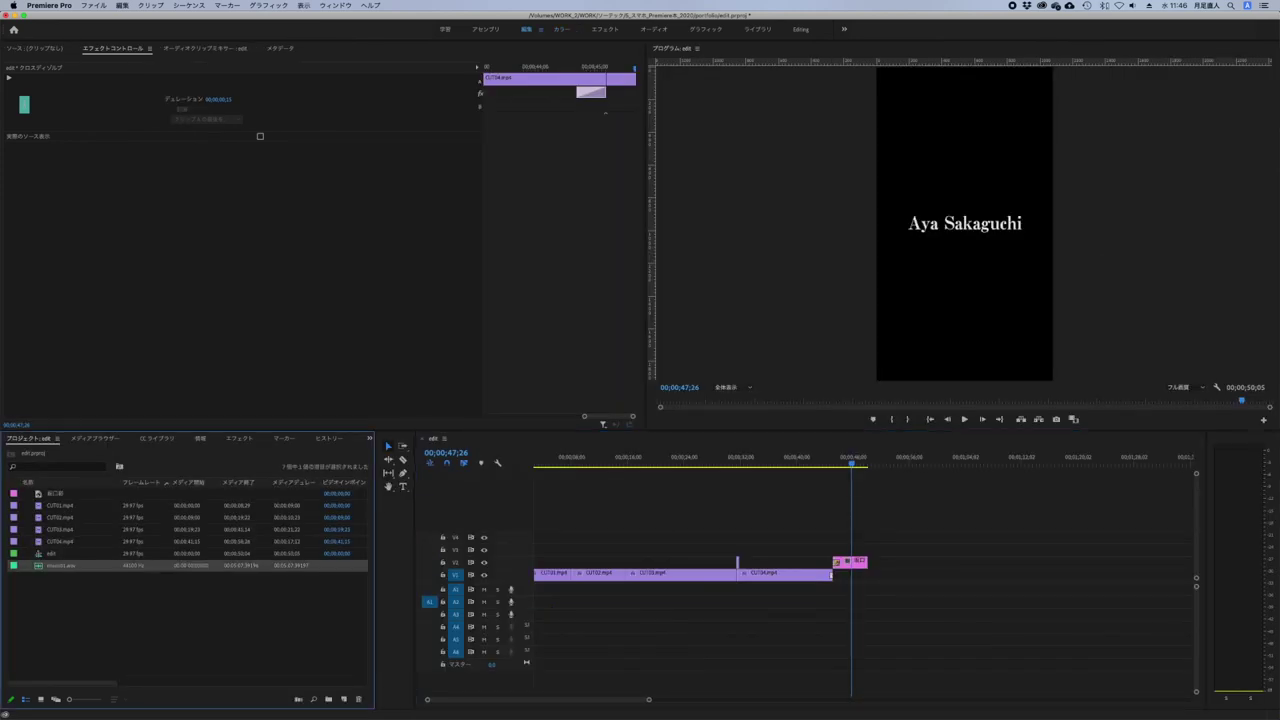
{"action": "key", "text": "shift+3"}
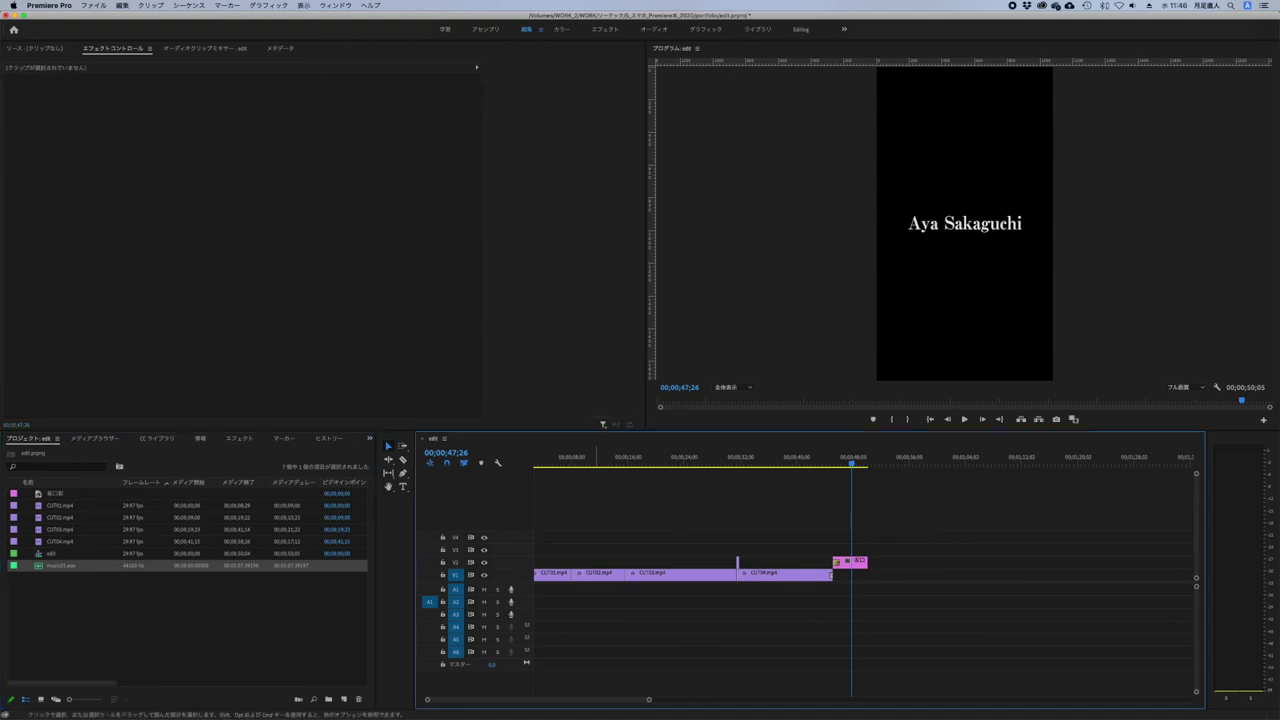
{"action": "key", "text": "minus"}
{"action": "key", "text": "minus"}
{"action": "left_click_drag", "start_coordinate": [60, 565], "coordinate": [534, 592]}
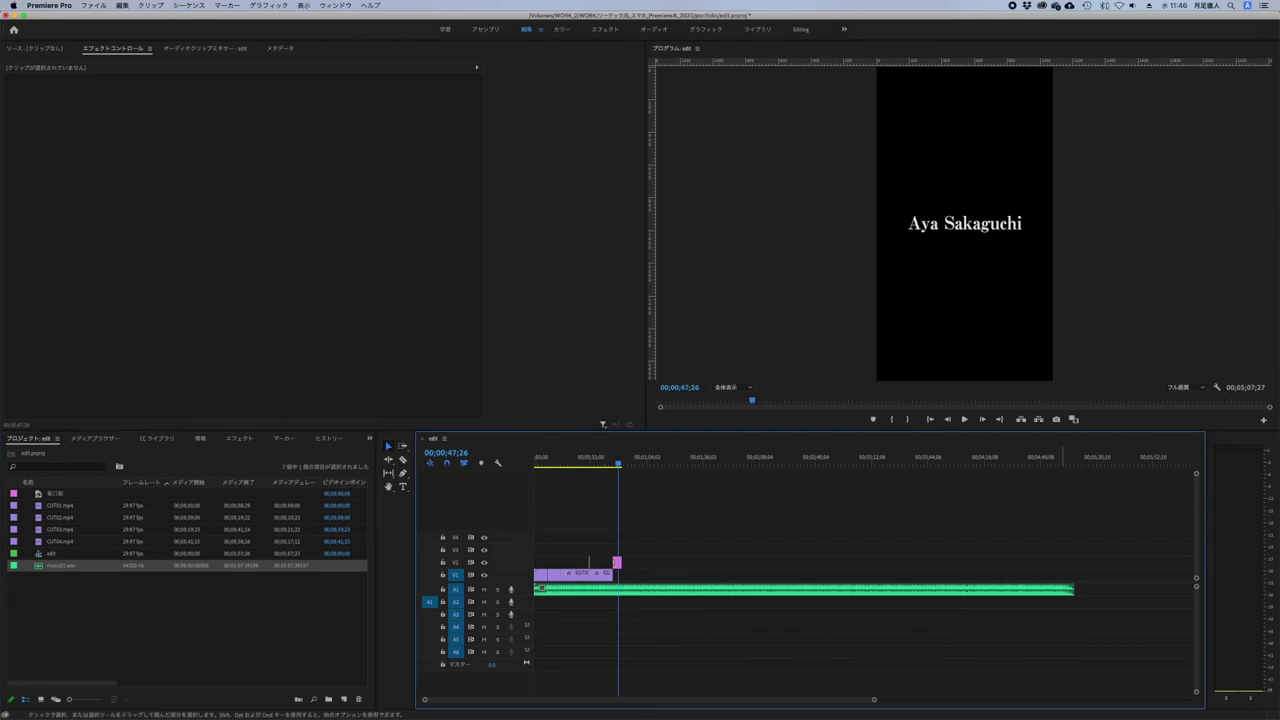
- Trim music01.wav's start and ripple it to zero, with a default audio fade at its end
{"action": "left_click_drag", "start_coordinate": [540, 588], "coordinate": [622, 589]}
{"action": "key", "text": "equal"}
{"action": "key", "text": "equal"}
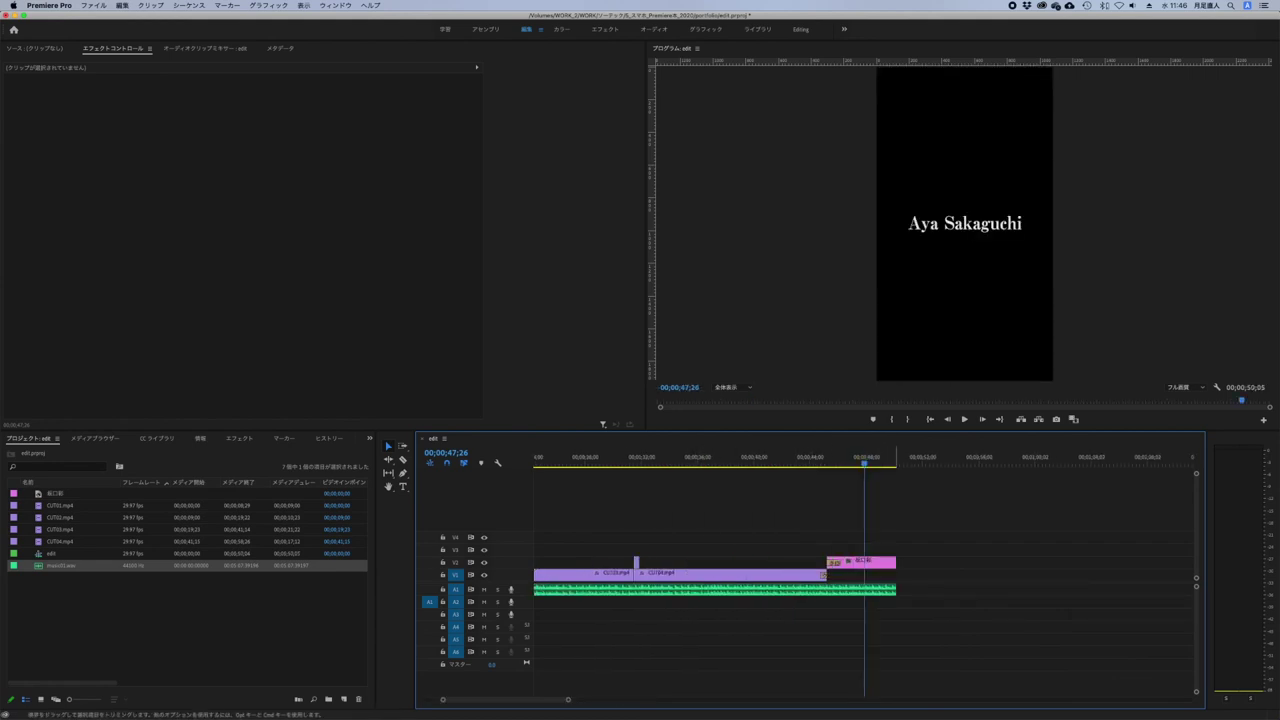
{"action": "right_click", "coordinate": [895, 591]}
{"action": "left_click", "coordinate": [940, 654]}
{"action": "left_click", "coordinate": [676, 590]}
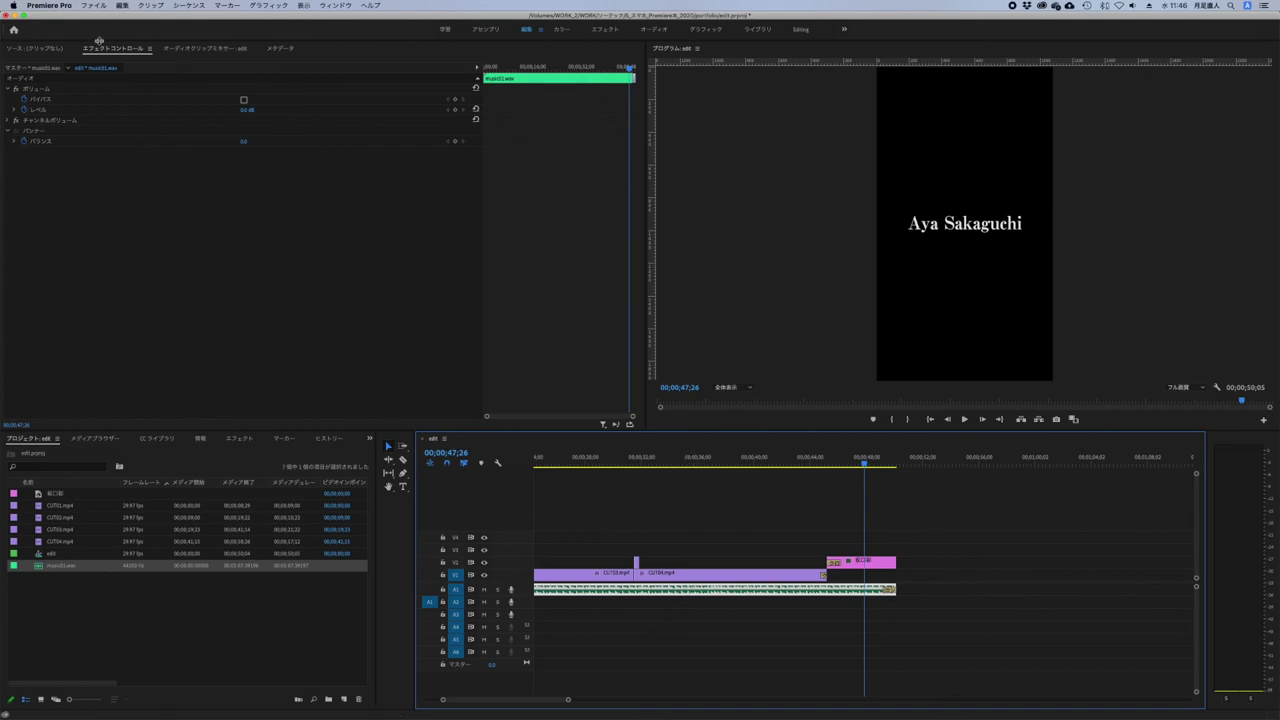
- Set music01.wav's Volume Level to -6.0 dB and fit the timeline to the sequence
{"action": "left_click", "coordinate": [245, 110]}
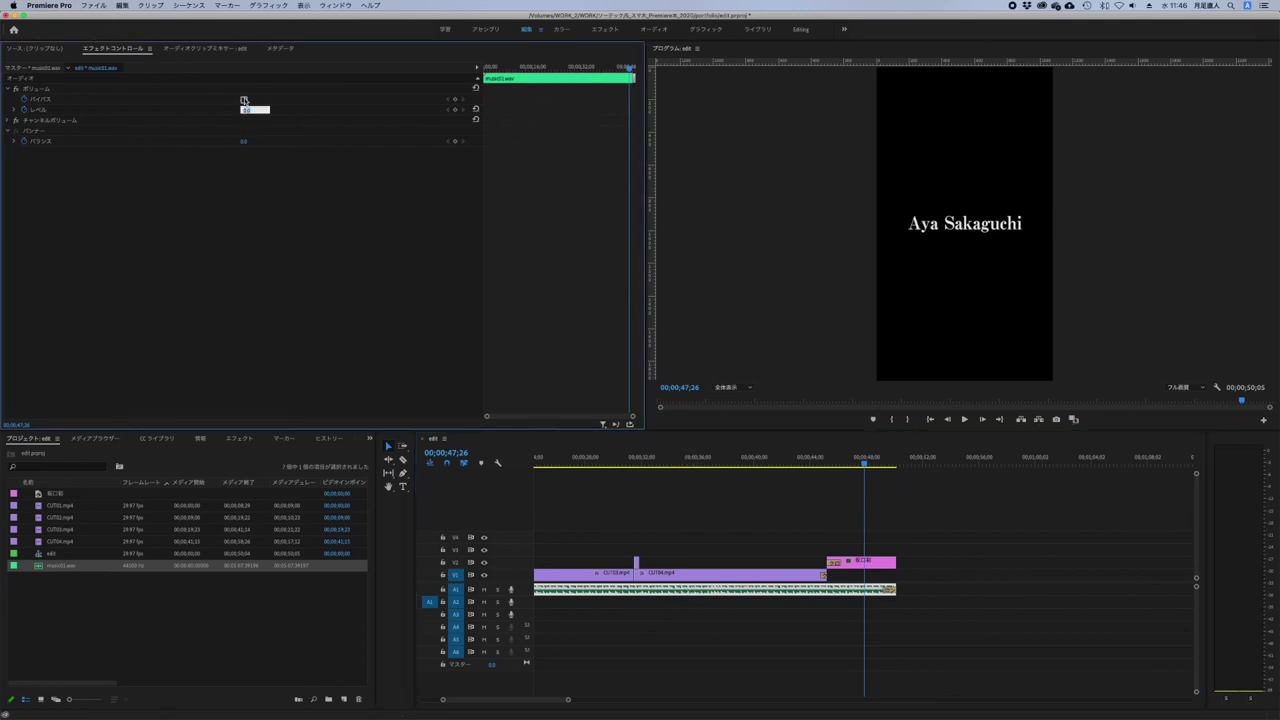
{"action": "type", "text": "-8"}
{"action": "key", "text": "Return"}
{"action": "left_click", "coordinate": [666, 480]}
{"action": "key", "text": "backslash"}
- Play the whole sequence back from the start with the music underneath
{"action": "key", "text": "Home"}
{"action": "key", "text": "minus"}
{"action": "key", "text": "minus"}
{"action": "key", "text": "minus"}
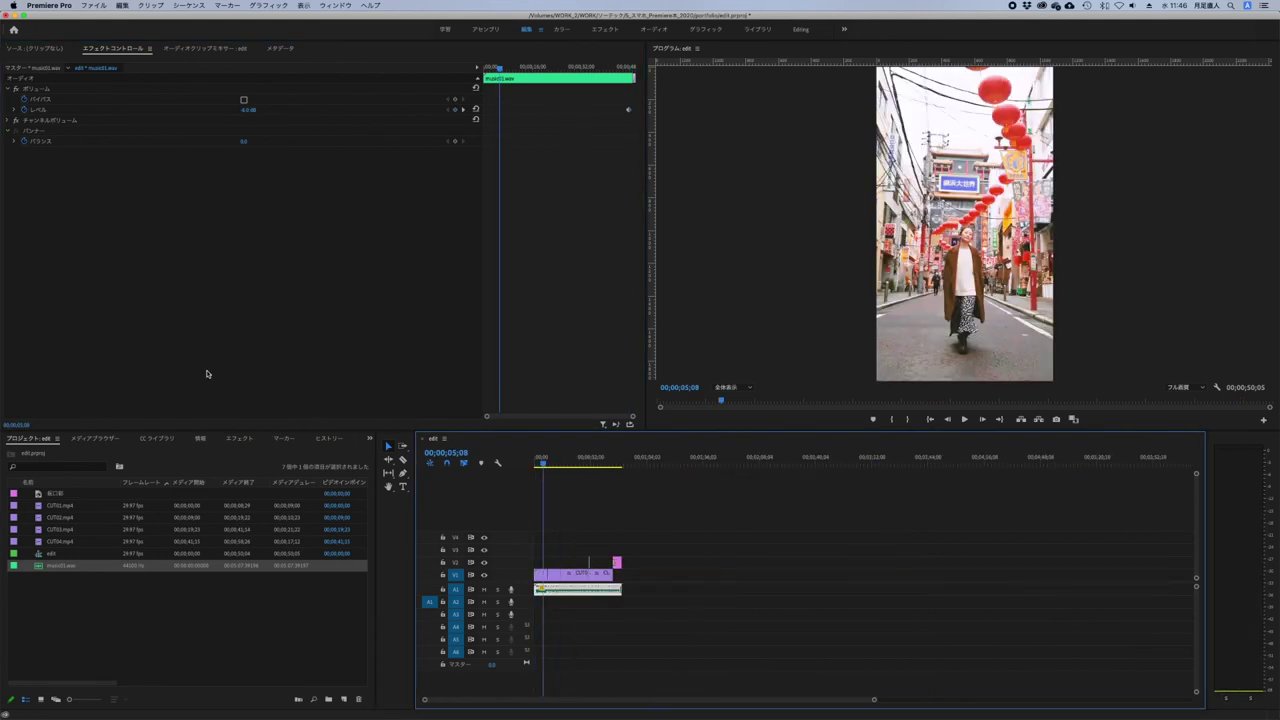
{"action": "key", "text": "Home"}
{"action": "key", "text": "space"}
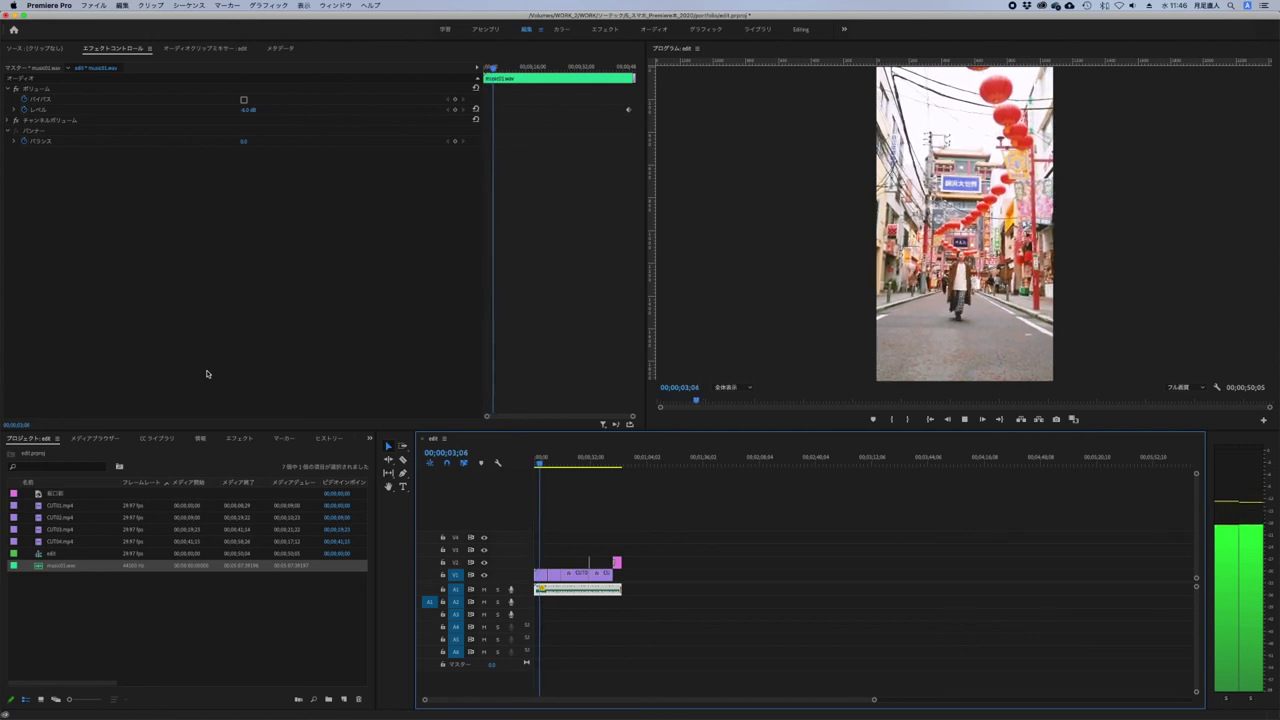
{"action": "key", "text": "equal"}
{"action": "key", "text": "equal"}
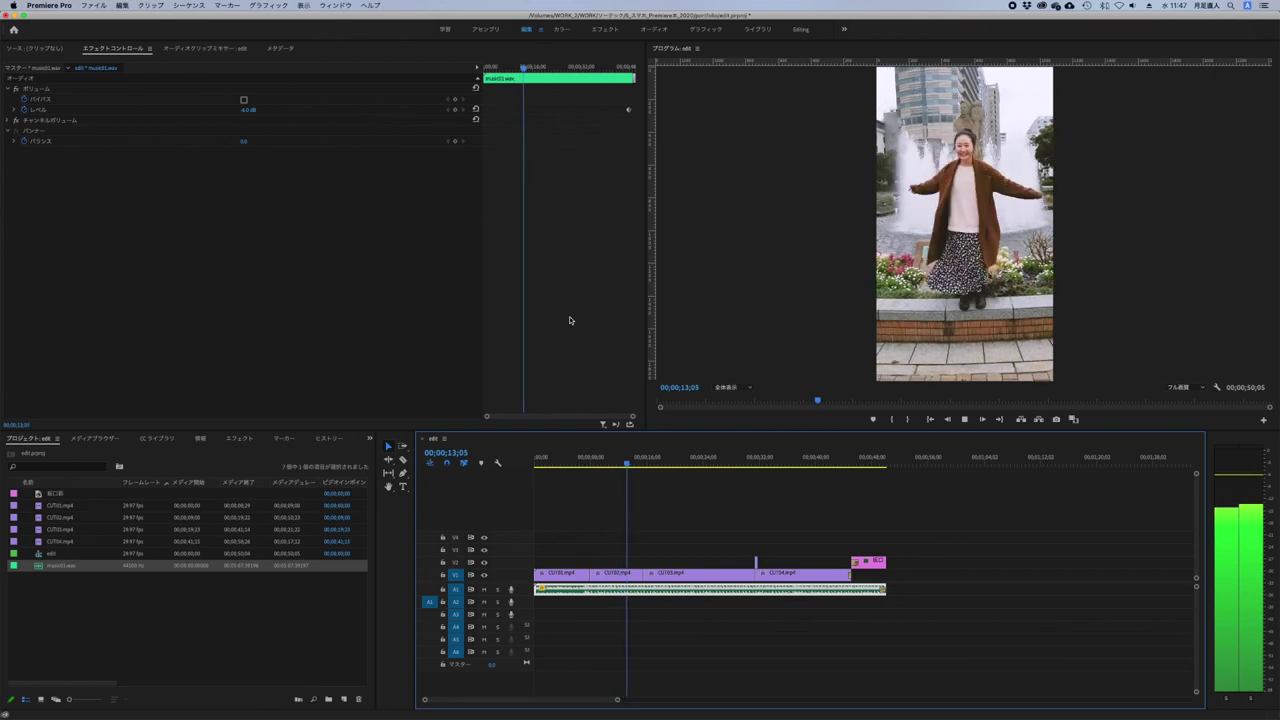
{"action": "key", "text": "XF86AudioRaiseVolume"}
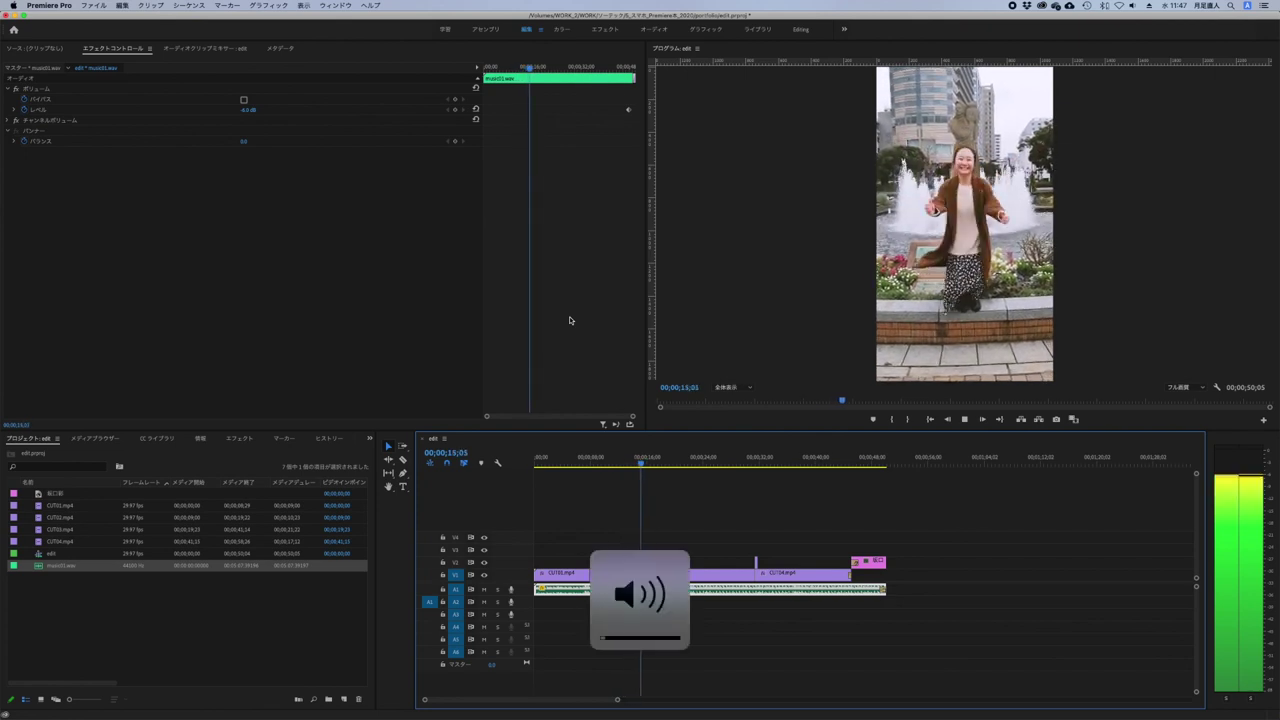